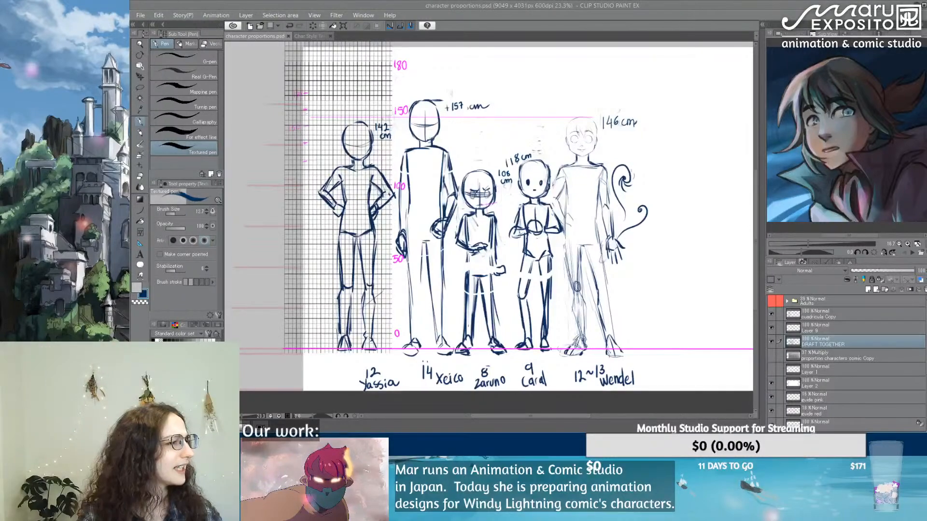
Step: Switch to the browser and look through the Chapter 1 p0-3 page of the Windy Lightning comic
{"action": "left_click_drag", "start_coordinate": [131, 121], "coordinate": [617, 3]}
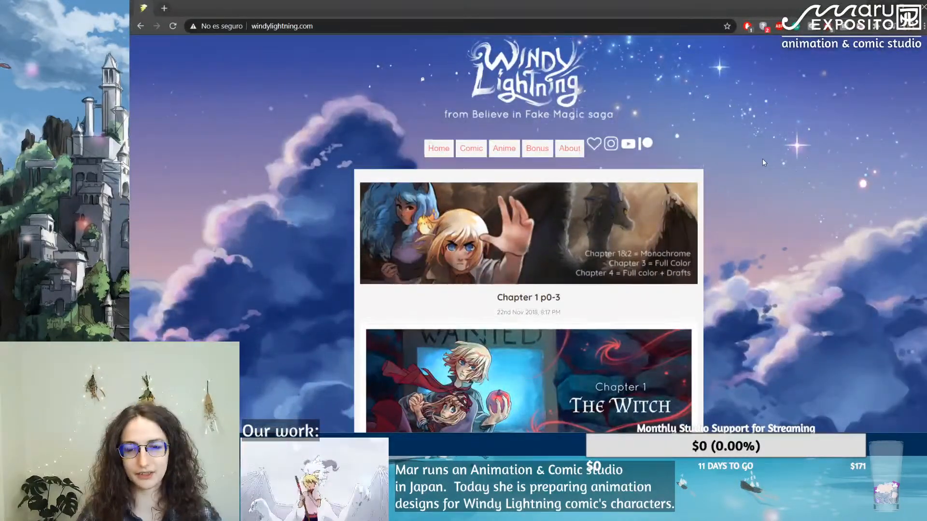
{"action": "scroll", "coordinate": [765, 163], "scroll_direction": "down", "scroll_amount": 15}
{"action": "scroll", "coordinate": [762, 162], "scroll_direction": "up", "scroll_amount": 6}
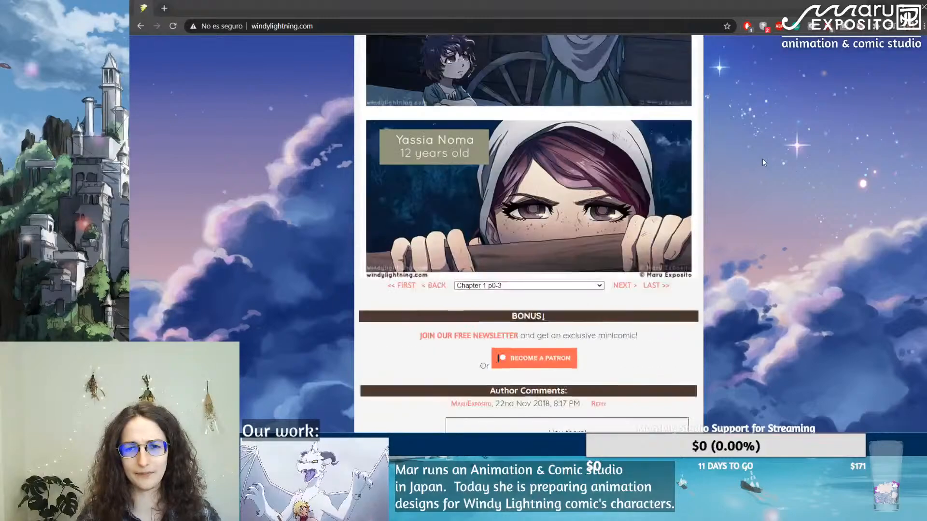
{"action": "left_click", "coordinate": [553, 287]}
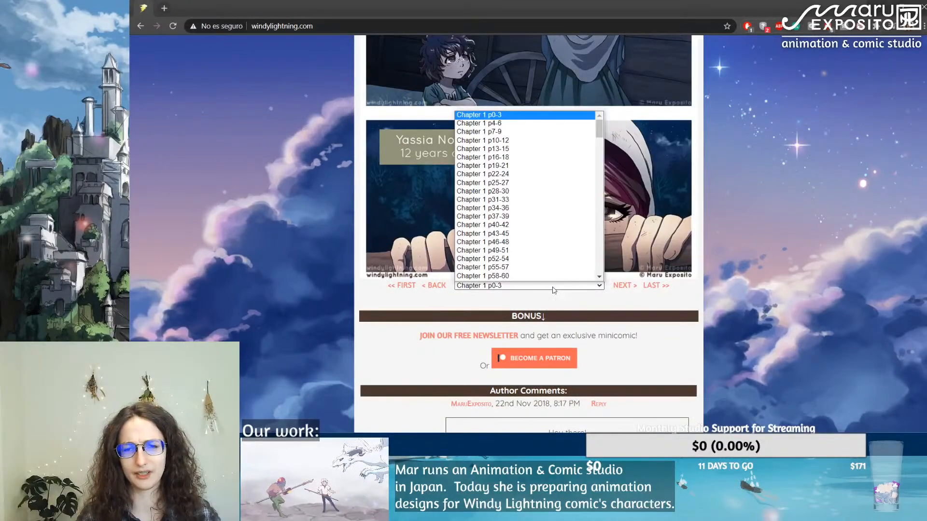
{"action": "scroll", "coordinate": [523, 190], "scroll_direction": "down", "scroll_amount": 3}
{"action": "scroll", "coordinate": [525, 187], "scroll_direction": "up", "scroll_amount": 3}
{"action": "left_click", "coordinate": [768, 171]}
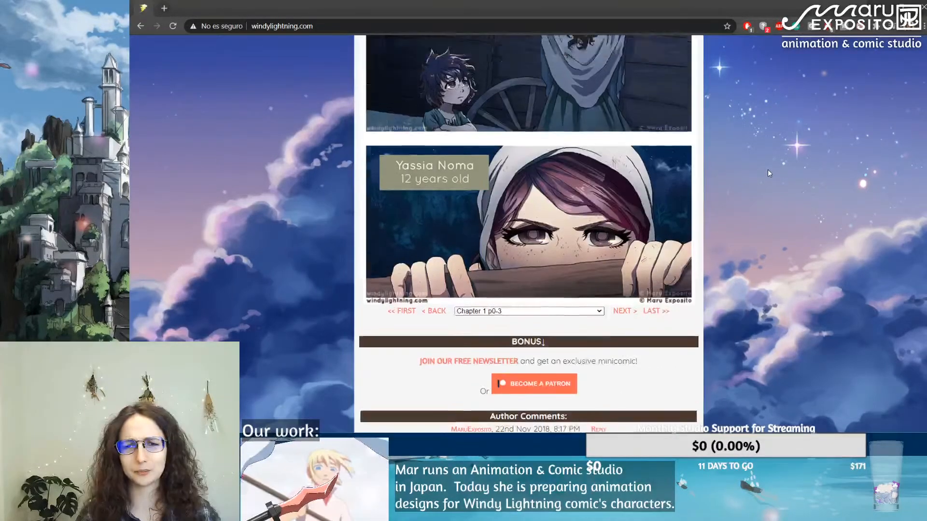
{"action": "scroll", "coordinate": [768, 169], "scroll_direction": "up", "scroll_amount": 10}
{"action": "scroll", "coordinate": [660, 148], "scroll_direction": "up", "scroll_amount": 4}
{"action": "scroll", "coordinate": [660, 148], "scroll_direction": "down", "scroll_amount": 10}
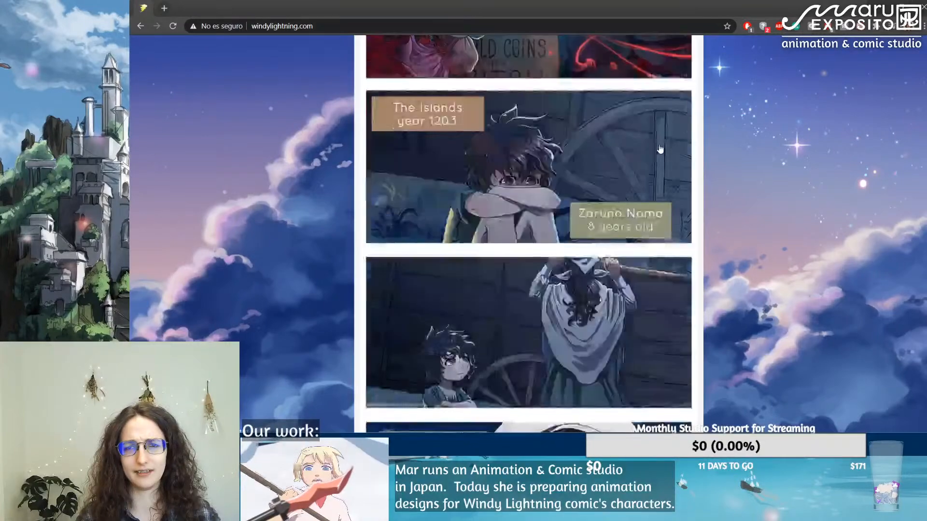
Step: Open Chapter 1 p34-36 of the comic and view the panels introducing the two Tanet characters
{"action": "left_click", "coordinate": [527, 235]}
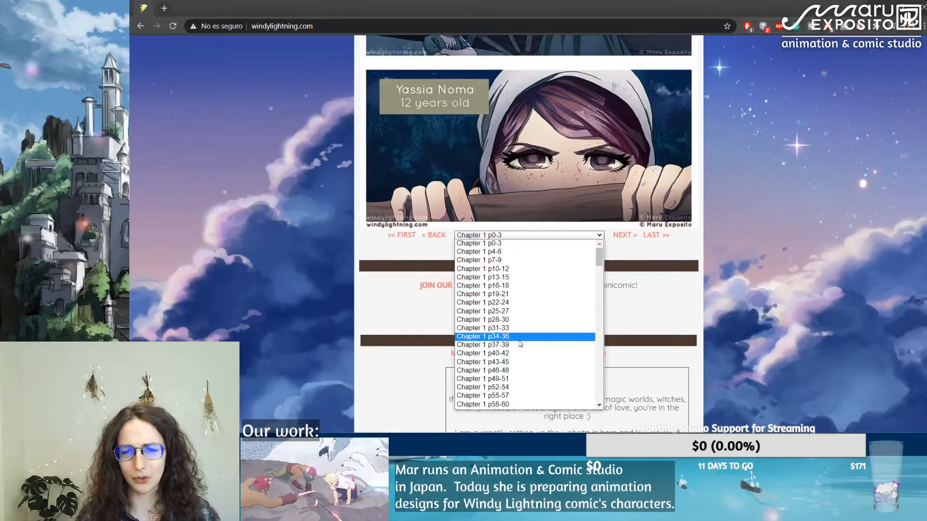
{"action": "left_click", "coordinate": [522, 336]}
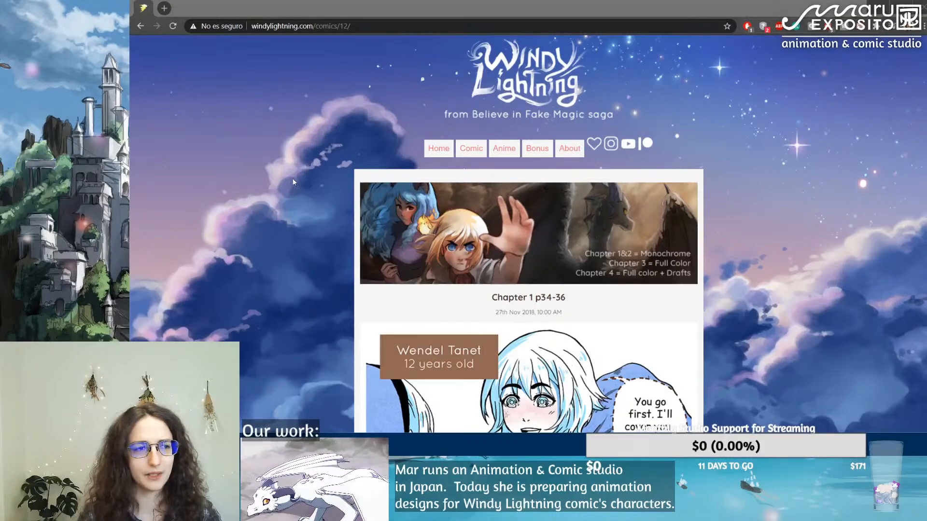
{"action": "scroll", "coordinate": [293, 182], "scroll_direction": "down", "scroll_amount": 3}
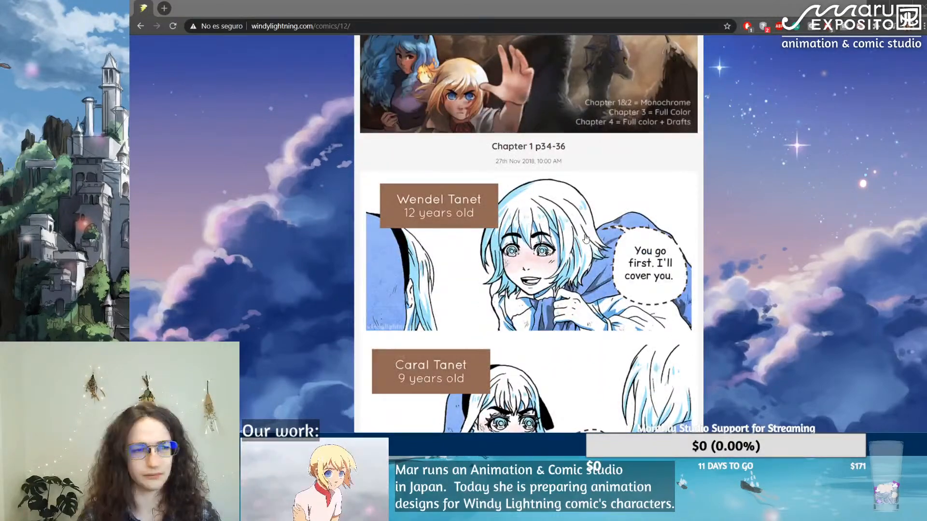
{"action": "scroll", "coordinate": [585, 238], "scroll_direction": "down", "scroll_amount": 6}
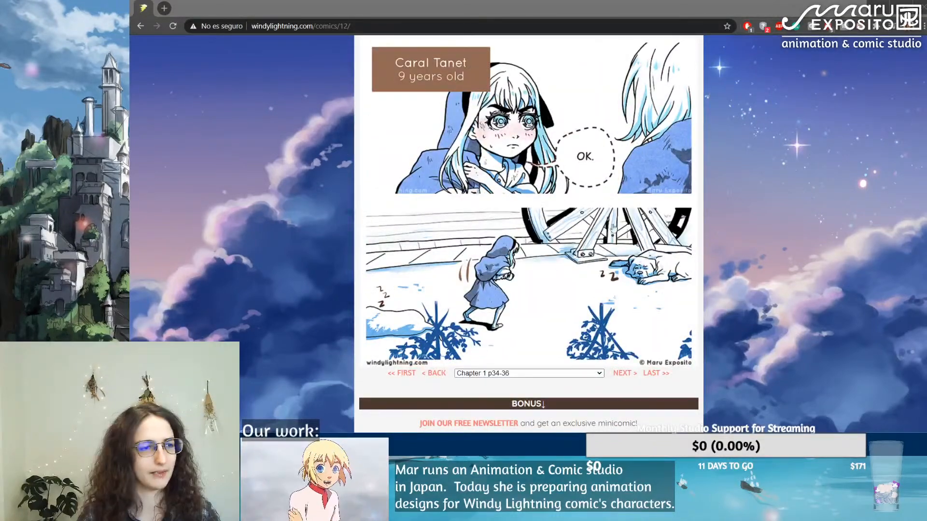
Step: Open Chapter 3 p37-39 of the comic and look through its full-color panels
{"action": "left_click", "coordinate": [553, 376]}
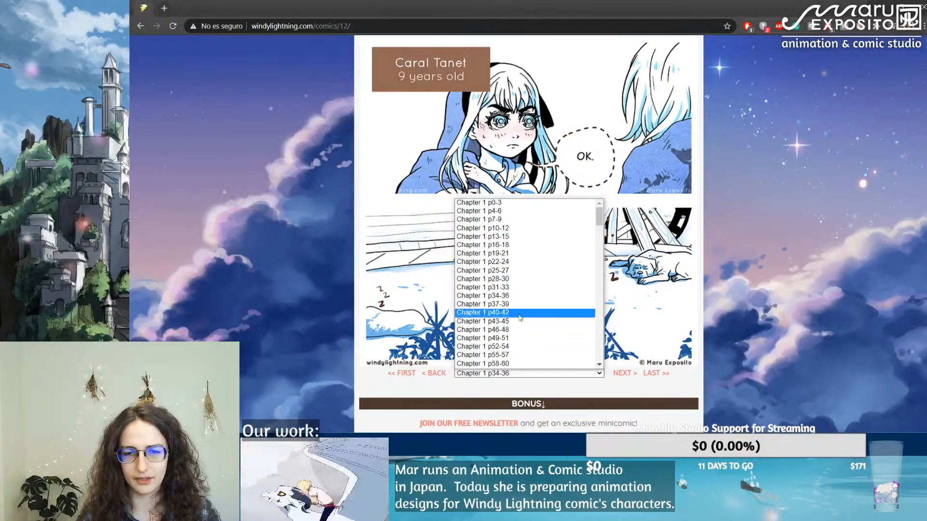
{"action": "scroll", "coordinate": [541, 297], "scroll_direction": "down", "scroll_amount": 15}
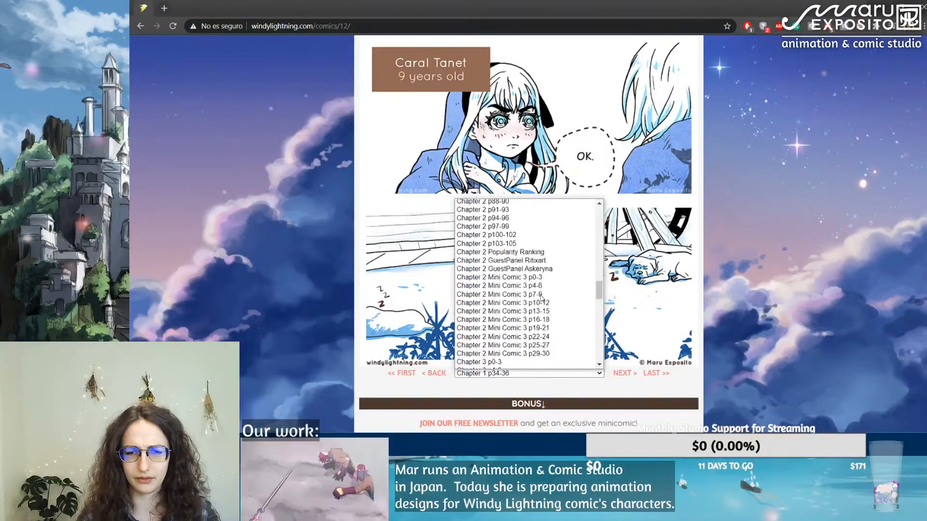
{"action": "scroll", "coordinate": [541, 297], "scroll_direction": "down", "scroll_amount": 15}
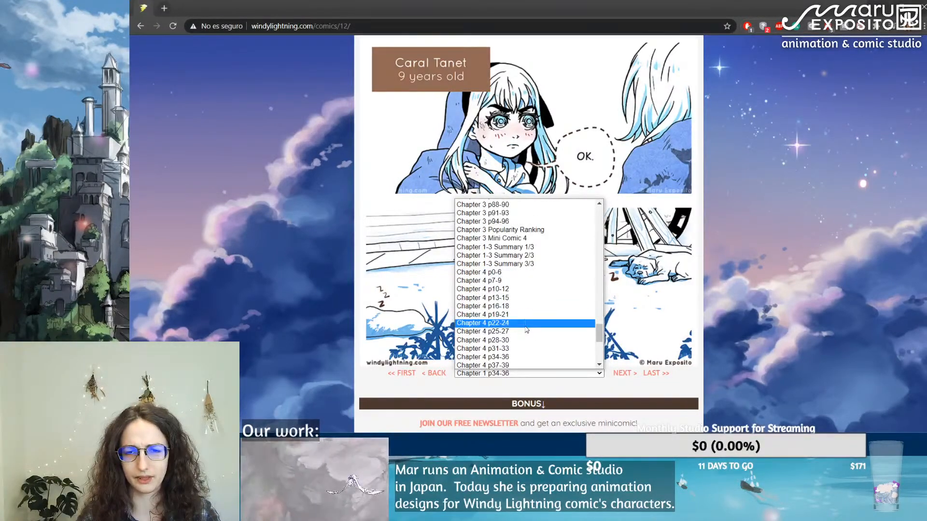
{"action": "scroll", "coordinate": [517, 275], "scroll_direction": "up", "scroll_amount": 8}
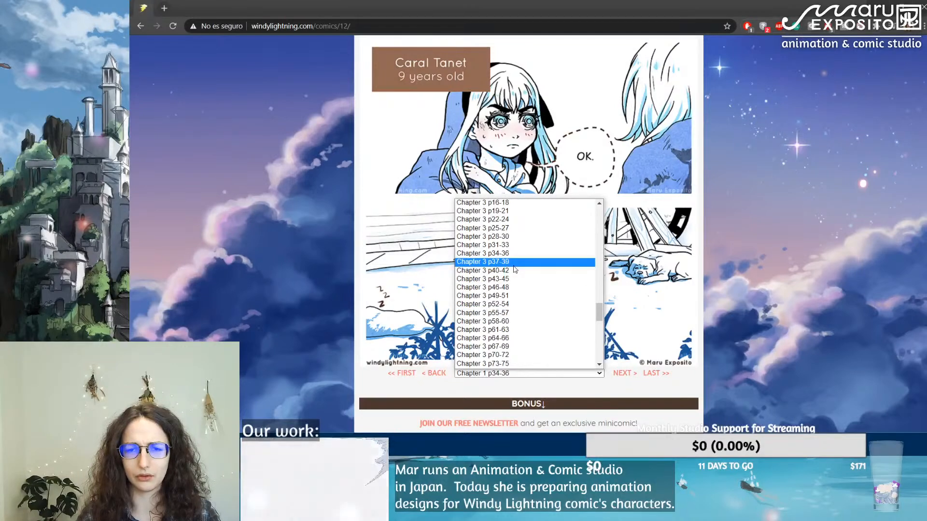
{"action": "left_click", "coordinate": [515, 265]}
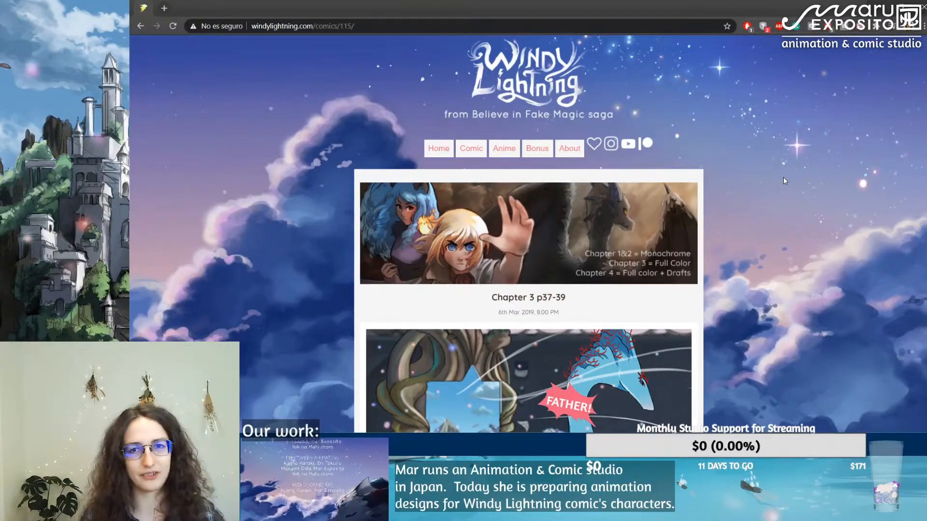
{"action": "scroll", "coordinate": [783, 180], "scroll_direction": "down", "scroll_amount": 7}
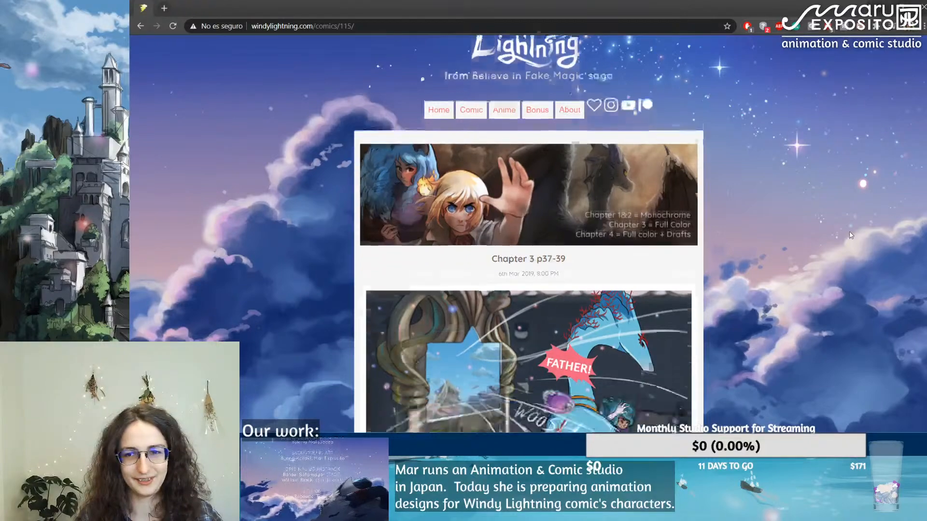
{"action": "scroll", "coordinate": [816, 193], "scroll_direction": "down", "scroll_amount": 3}
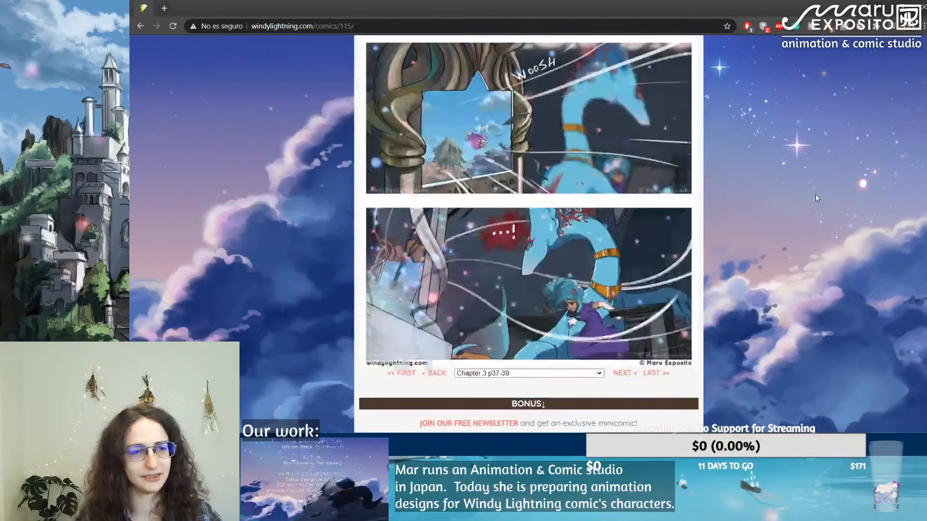
{"action": "scroll", "coordinate": [816, 195], "scroll_direction": "up", "scroll_amount": 2}
{"action": "scroll", "coordinate": [816, 196], "scroll_direction": "down", "scroll_amount": 7}
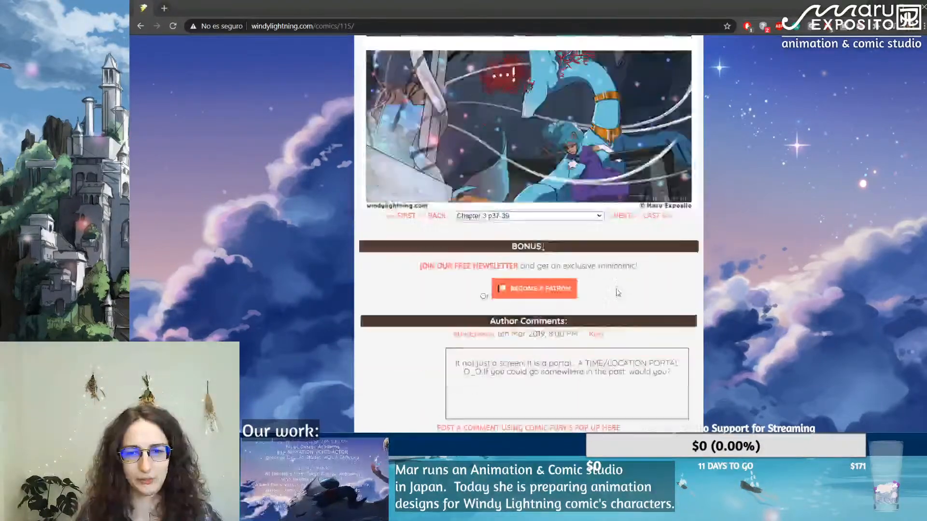
Step: Open Chapter 4 p16-18 of the comic and switch to Clip Studio Paint while it loads
{"action": "left_click", "coordinate": [526, 123]}
{"action": "scroll", "coordinate": [533, 232], "scroll_direction": "down", "scroll_amount": 5}
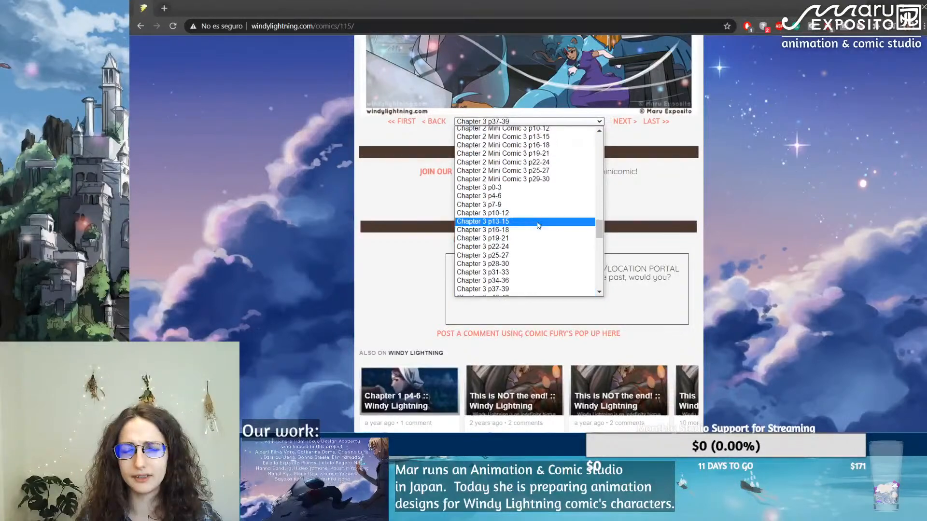
{"action": "left_click", "coordinate": [531, 236]}
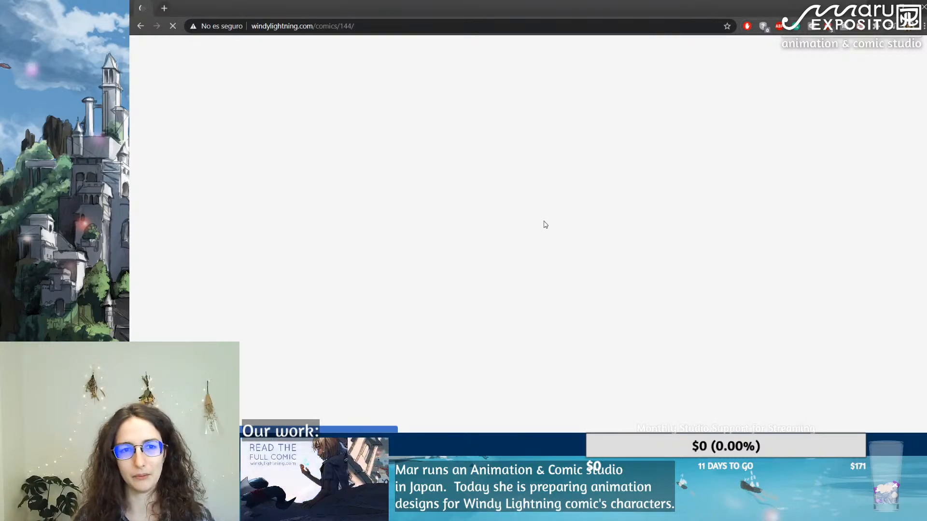
{"action": "mouse_move", "coordinate": [386, 443]}
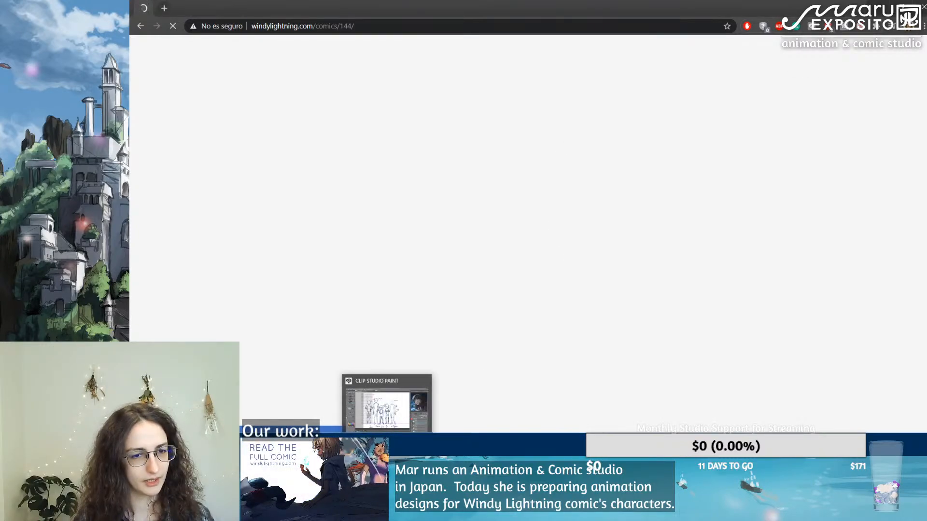
{"action": "left_click", "coordinate": [387, 410]}
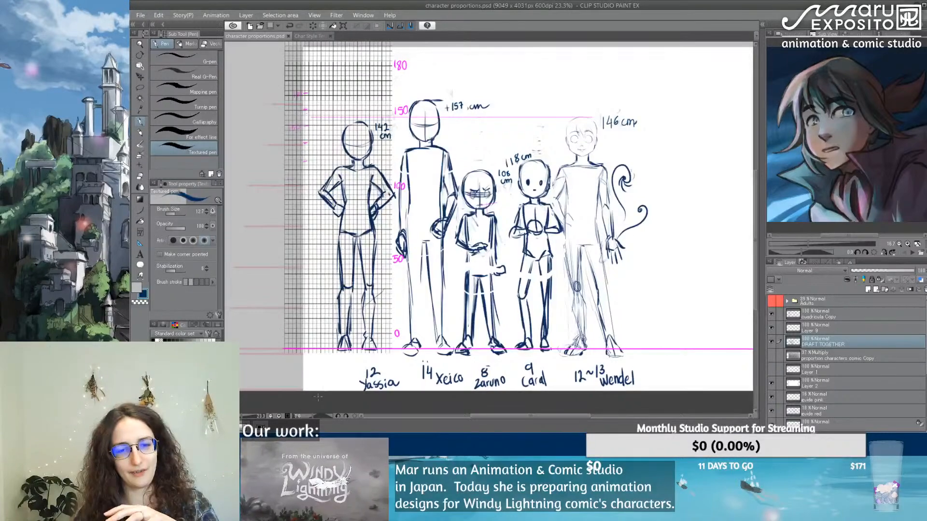
Step: Return to the browser to examine the draft panels of Chapter 4 p16-18, and go back to Clip Studio Paint
{"action": "left_click", "coordinate": [345, 441]}
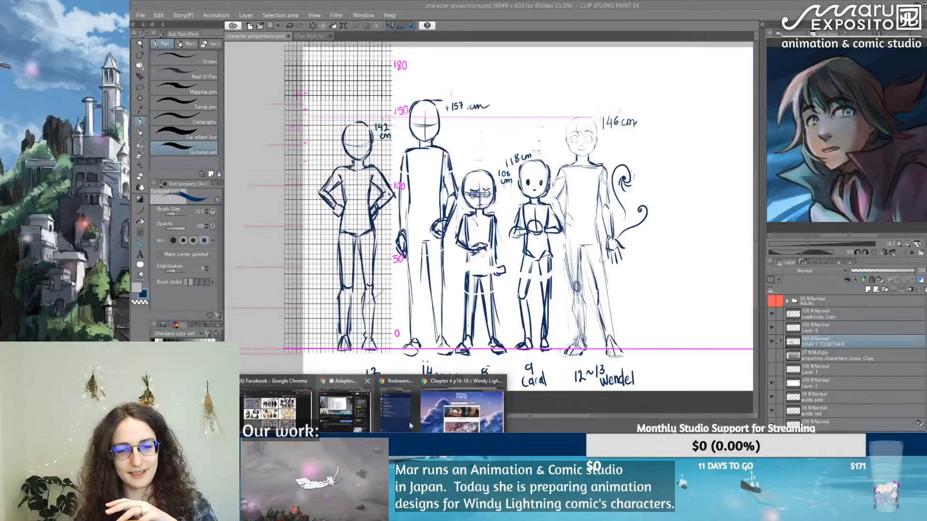
{"action": "left_click", "coordinate": [463, 408]}
{"action": "scroll", "coordinate": [561, 235], "scroll_direction": "down", "scroll_amount": 2}
{"action": "scroll", "coordinate": [565, 227], "scroll_direction": "down", "scroll_amount": 4}
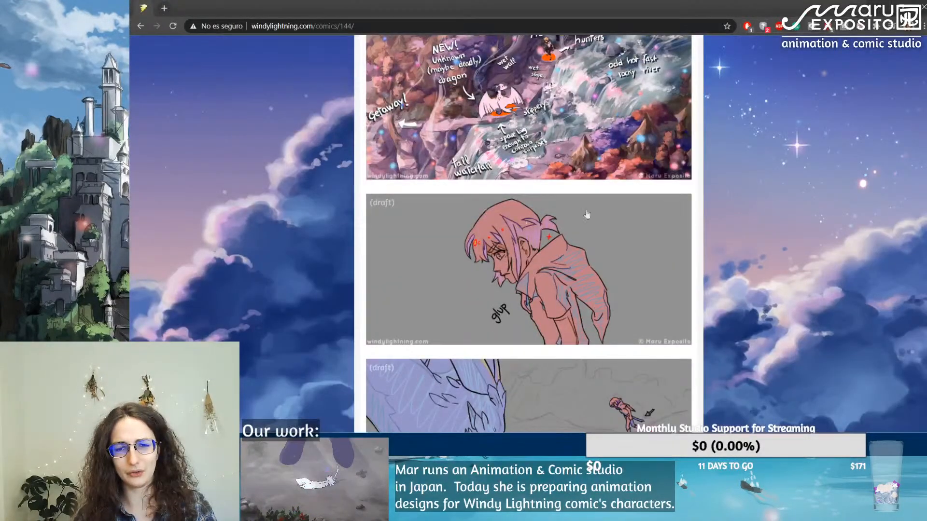
{"action": "scroll", "coordinate": [587, 214], "scroll_direction": "down", "scroll_amount": 4}
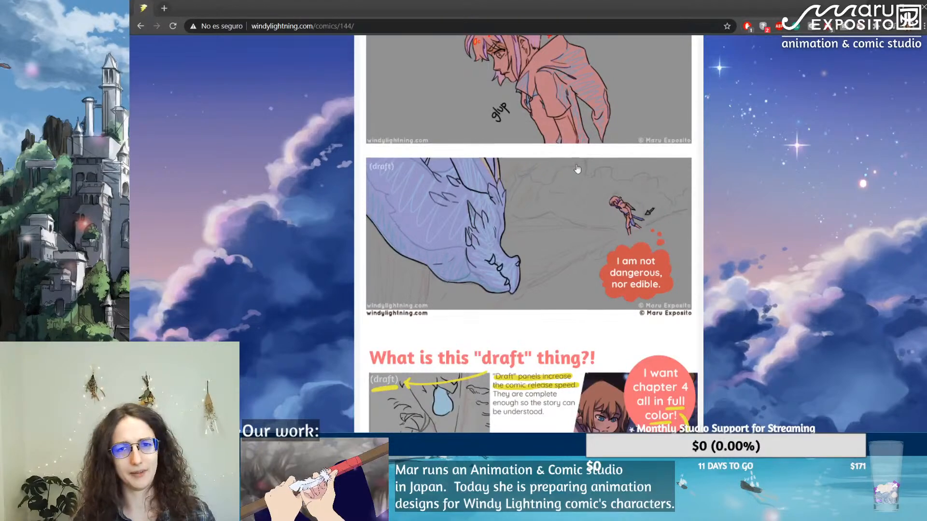
{"action": "scroll", "coordinate": [599, 128], "scroll_direction": "up", "scroll_amount": 2}
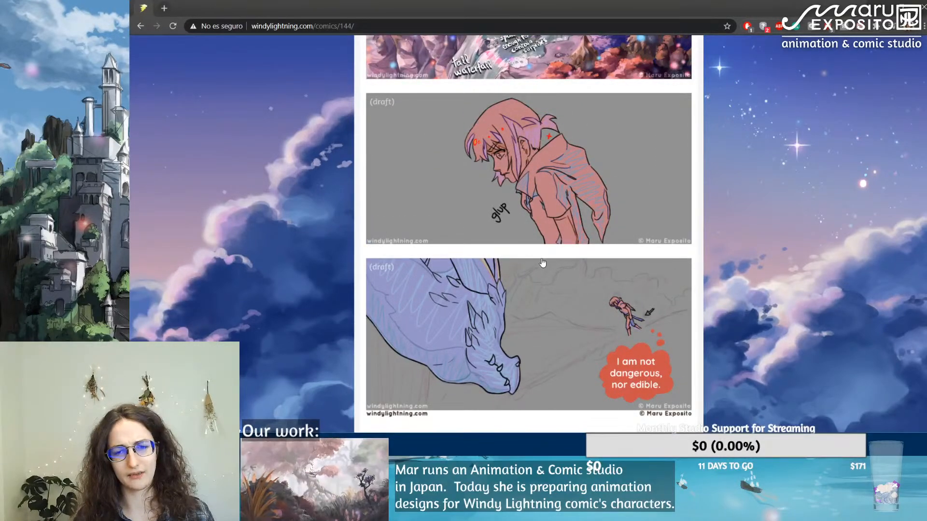
{"action": "scroll", "coordinate": [543, 263], "scroll_direction": "up", "scroll_amount": 2}
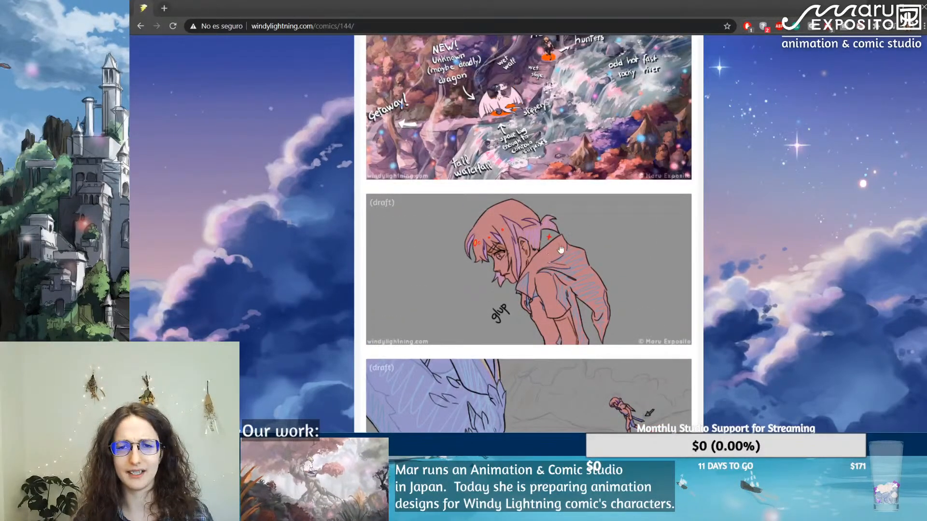
{"action": "scroll", "coordinate": [560, 249], "scroll_direction": "up", "scroll_amount": 2}
{"action": "scroll", "coordinate": [566, 243], "scroll_direction": "down", "scroll_amount": 3}
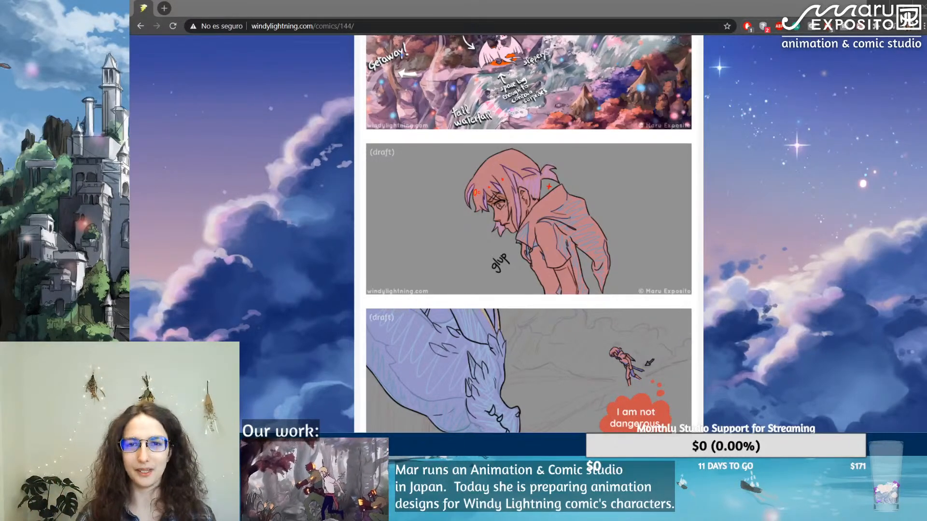
{"action": "scroll", "coordinate": [483, 106], "scroll_direction": "up", "scroll_amount": 1}
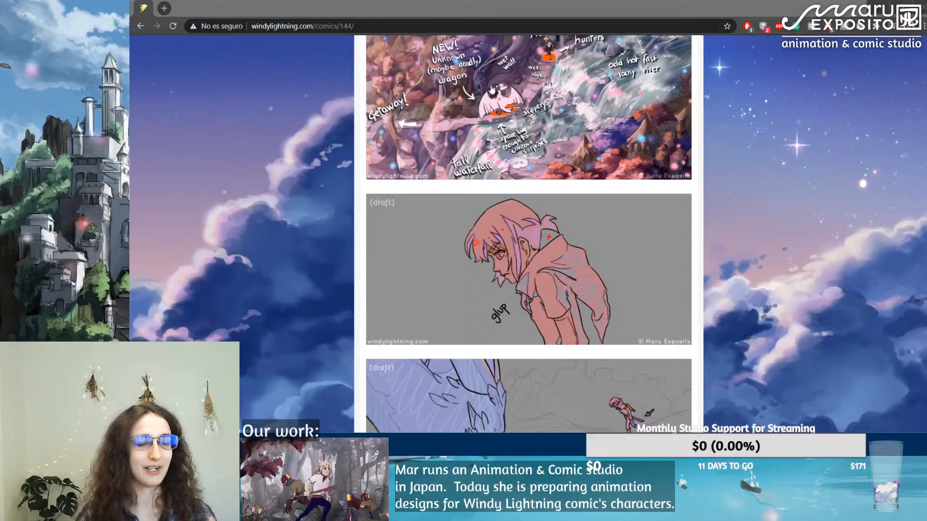
{"action": "key", "text": "alt+Tab"}
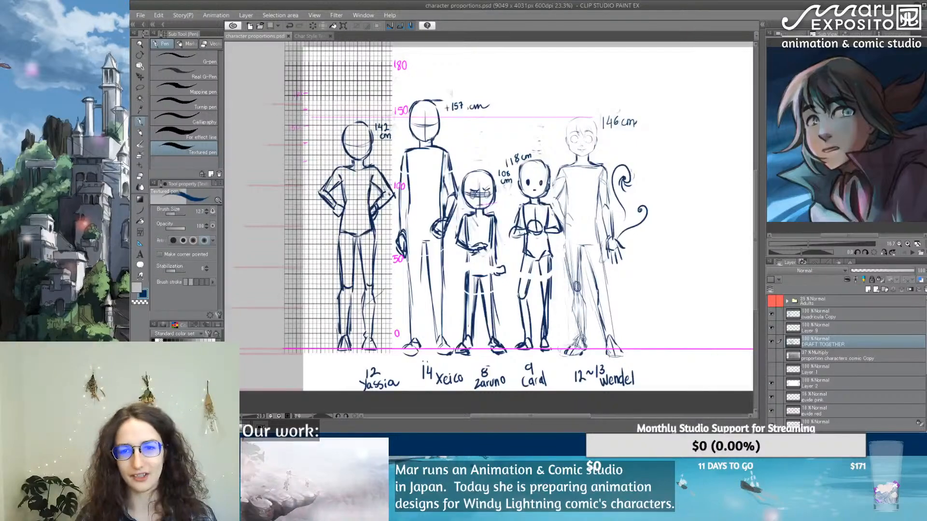
Step: Toggle the visibility of the DRAFT TOGETHER layer and the grid layer off and on to check their contents
{"action": "scroll", "coordinate": [531, 170], "scroll_direction": "up", "scroll_amount": 2}
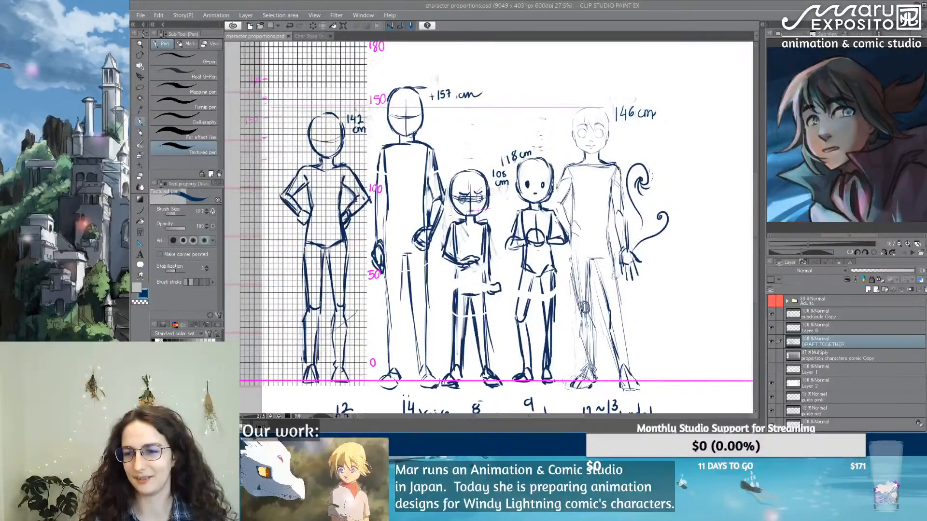
{"action": "left_click", "coordinate": [771, 341]}
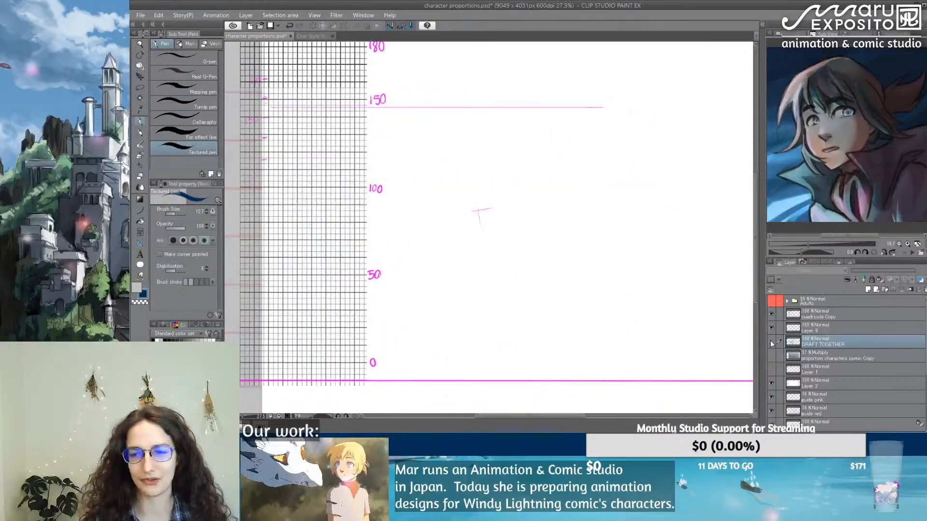
{"action": "left_click", "coordinate": [771, 341]}
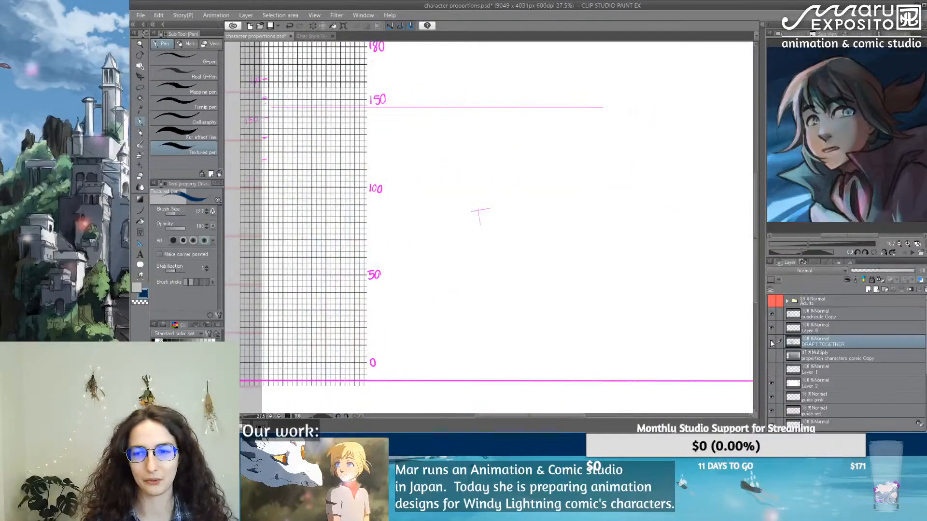
{"action": "left_click", "coordinate": [771, 315]}
{"action": "left_click", "coordinate": [771, 315]}
Step: Move the grid layer below the DRAFT TOGETHER layer and lower its opacity to about 35%
{"action": "left_click_drag", "start_coordinate": [839, 317], "coordinate": [853, 355]}
{"action": "left_click", "coordinate": [874, 268]}
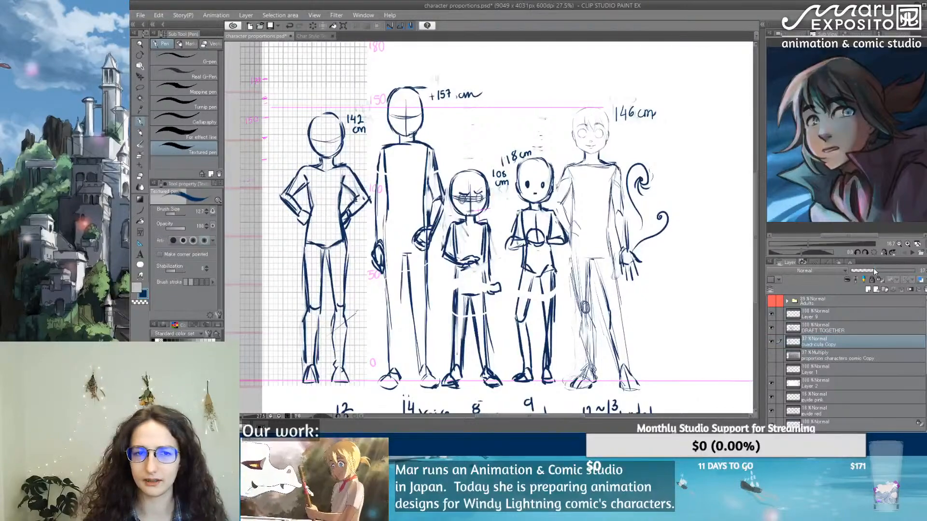
{"action": "left_click_drag", "start_coordinate": [873, 268], "coordinate": [872, 268]}
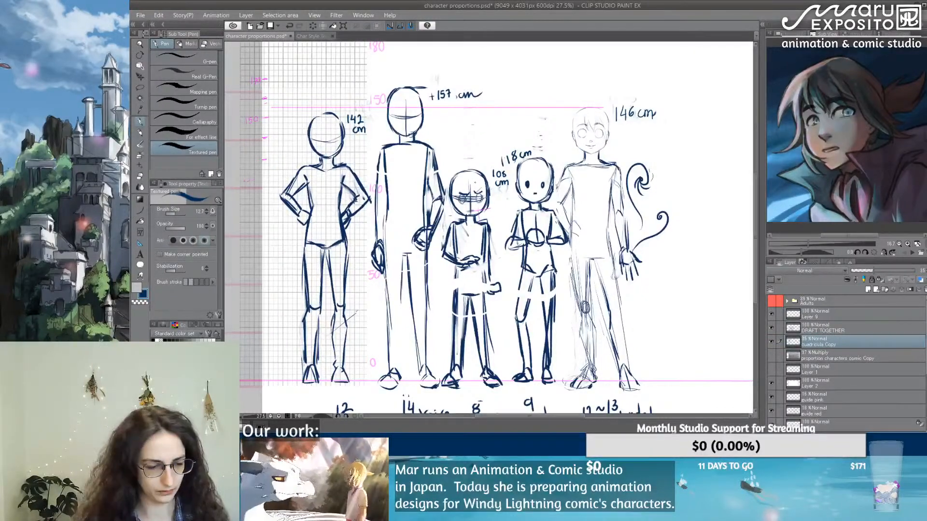
{"action": "key", "text": "ctrl+t"}
{"action": "key", "text": "ctrl+minus"}
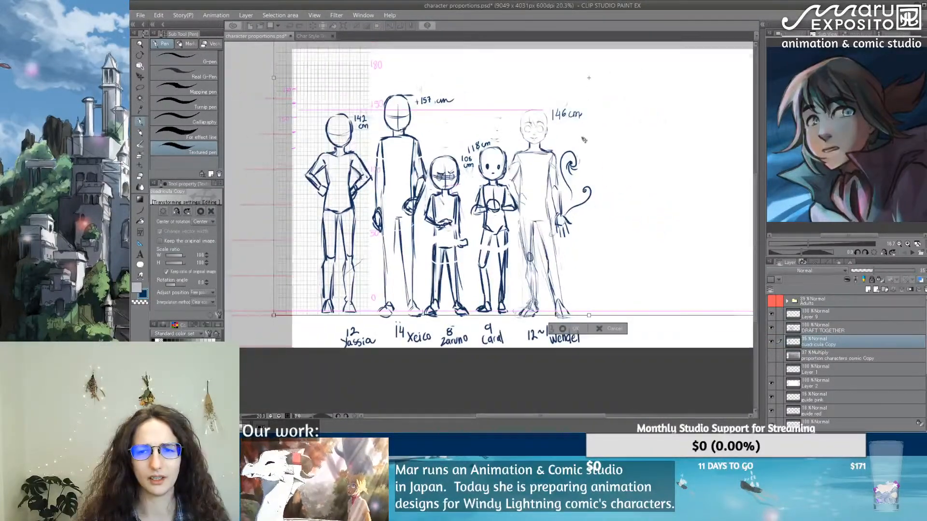
{"action": "key", "text": "ctrl+minus"}
{"action": "key", "text": "ctrl+minus"}
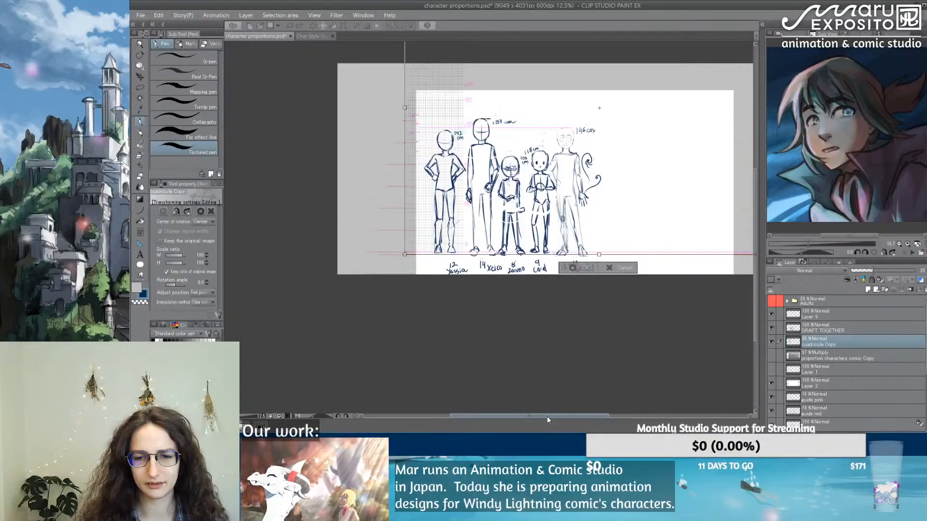
{"action": "key", "text": "Return"}
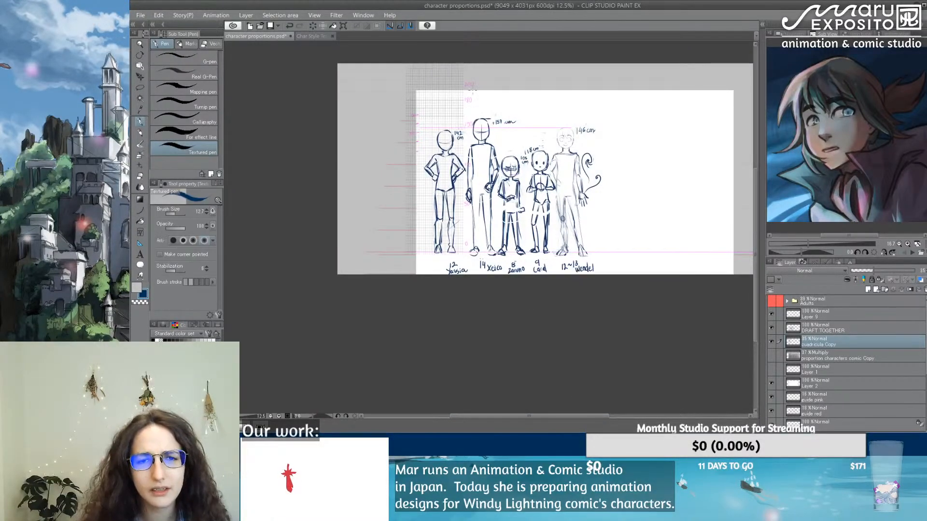
Step: Try to stretch the grid sideways by transforming a rectangular selection around it on the cuadricula Copy layer
{"action": "left_click", "coordinate": [140, 87]}
{"action": "left_click", "coordinate": [158, 60]}
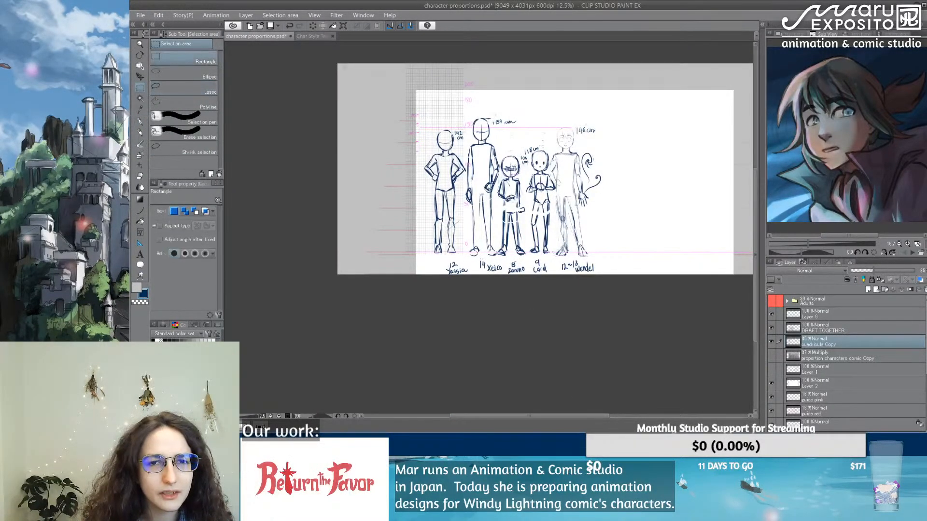
{"action": "left_click_drag", "start_coordinate": [392, 52], "coordinate": [485, 261]}
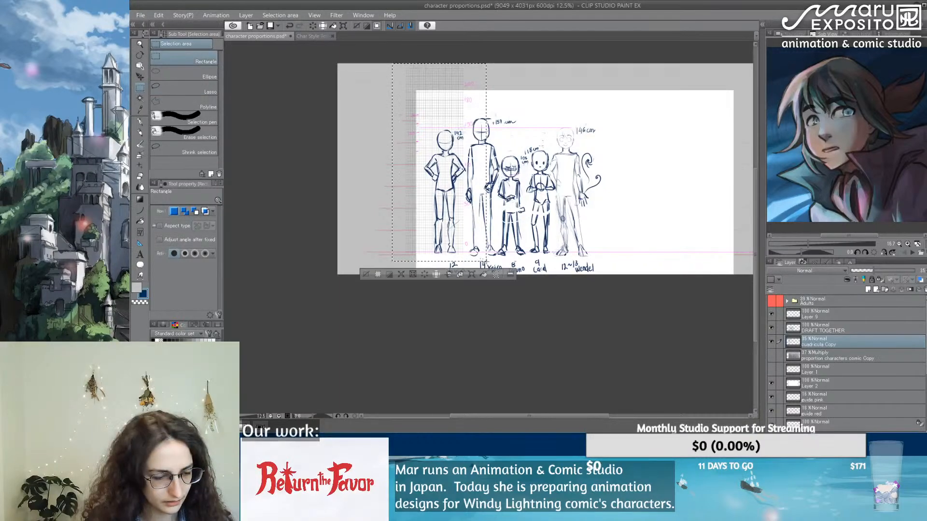
{"action": "key", "text": "ctrl+t"}
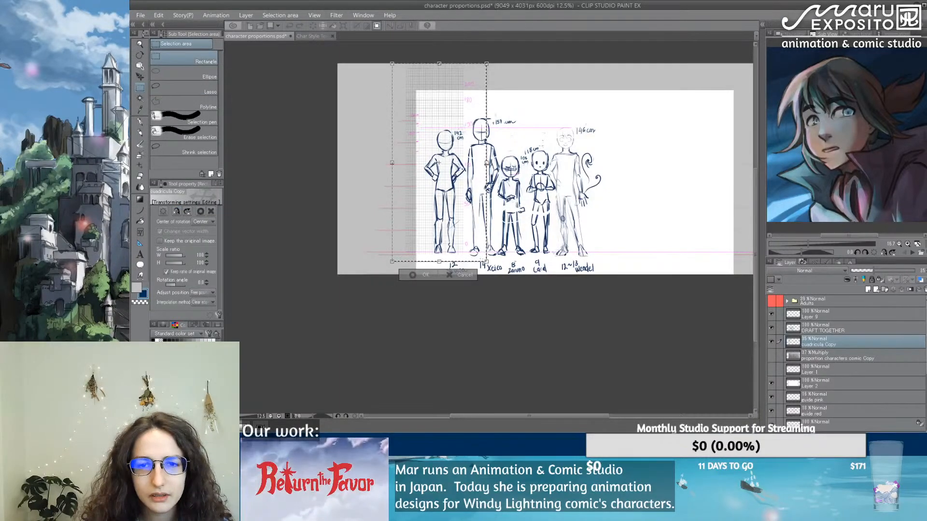
{"action": "left_click_drag", "start_coordinate": [486, 163], "coordinate": [579, 165]}
{"action": "key", "text": "ctrl+z"}
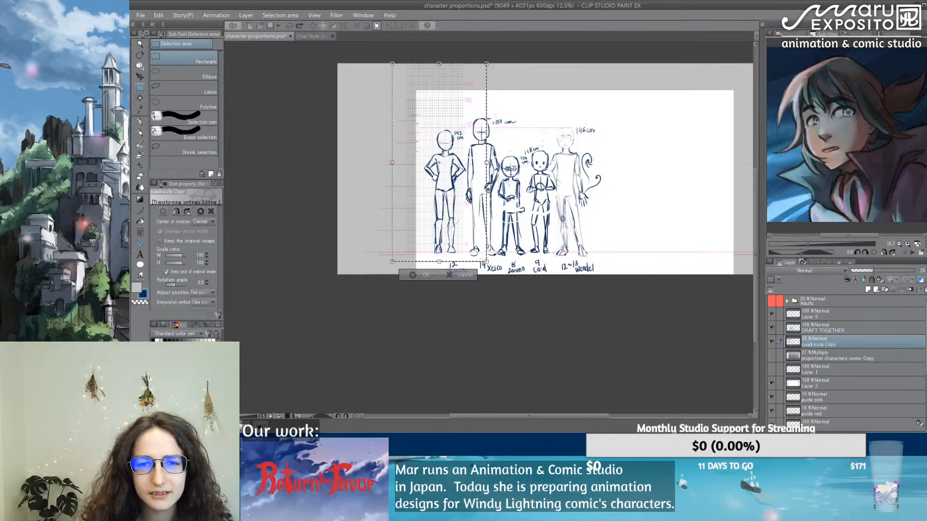
{"action": "left_click_drag", "start_coordinate": [486, 163], "coordinate": [511, 162]}
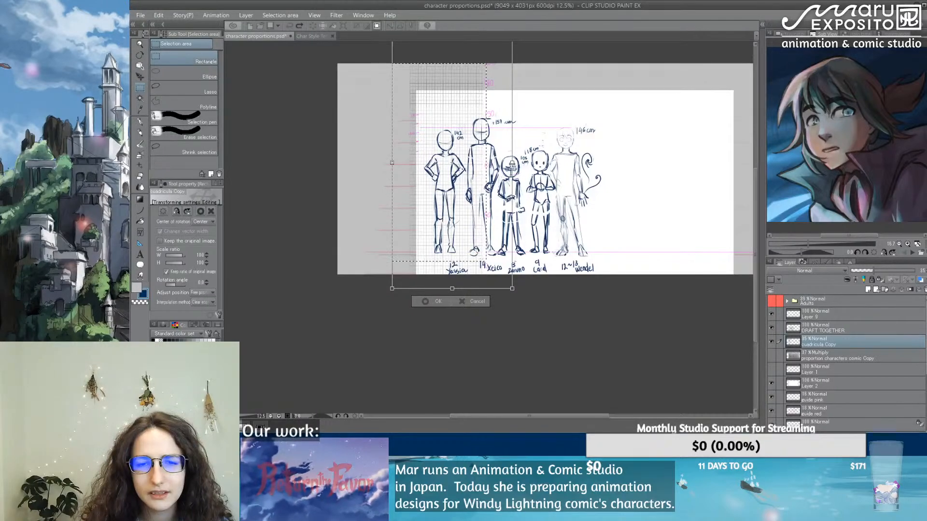
{"action": "key", "text": "ctrl+z"}
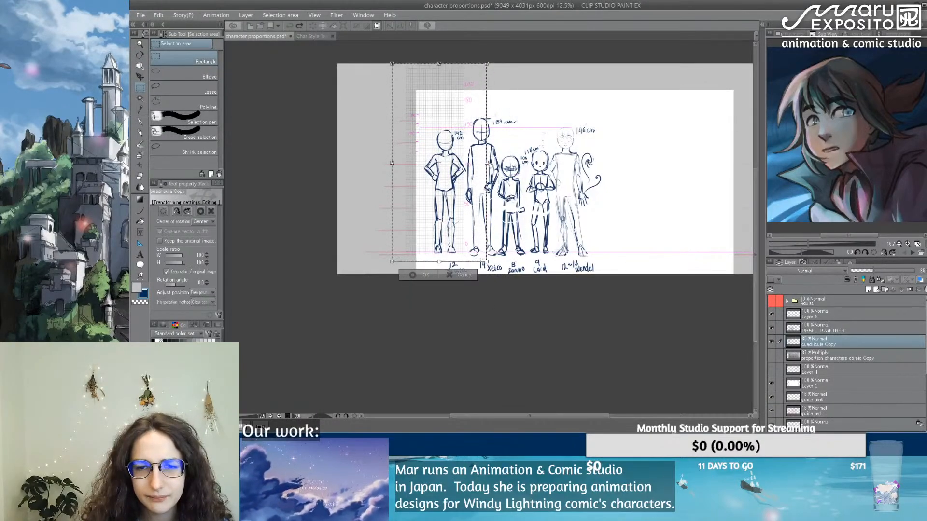
{"action": "mouse_move", "coordinate": [488, 163]}
{"action": "left_mouse_down"}
{"action": "mouse_move", "coordinate": [734, 161]}
{"action": "mouse_move", "coordinate": [733, 153]}
{"action": "mouse_move", "coordinate": [732, 165]}
{"action": "mouse_move", "coordinate": [487, 164]}
{"action": "left_mouse_up"}
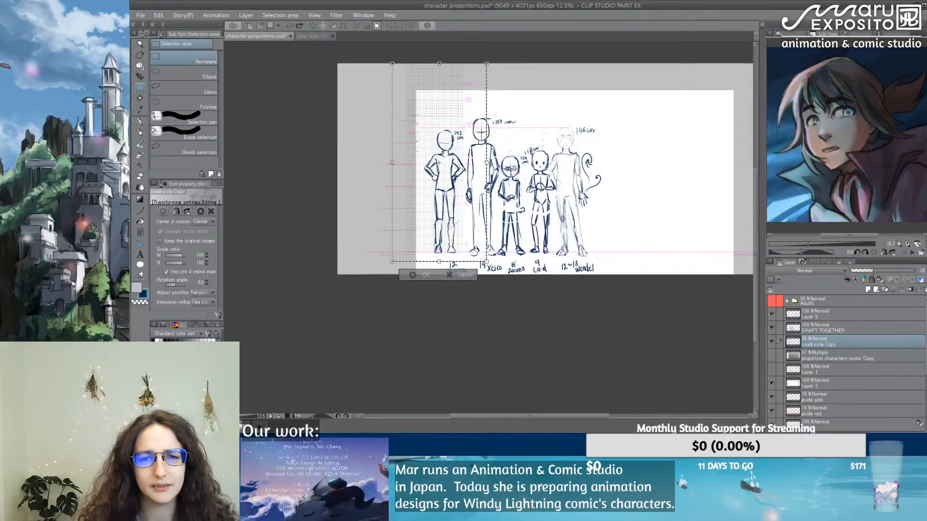
{"action": "key", "text": "Return"}
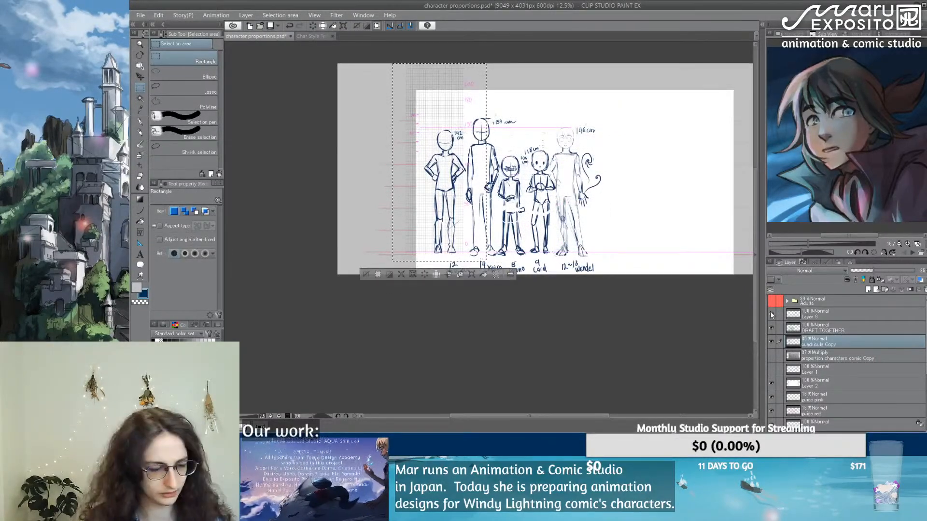
Step: Duplicate the cuadricula Copy grid layer and shift the duplicate left so it extends the existing grid, with squares and baseline aligned
{"action": "key", "text": "ctrl+v"}
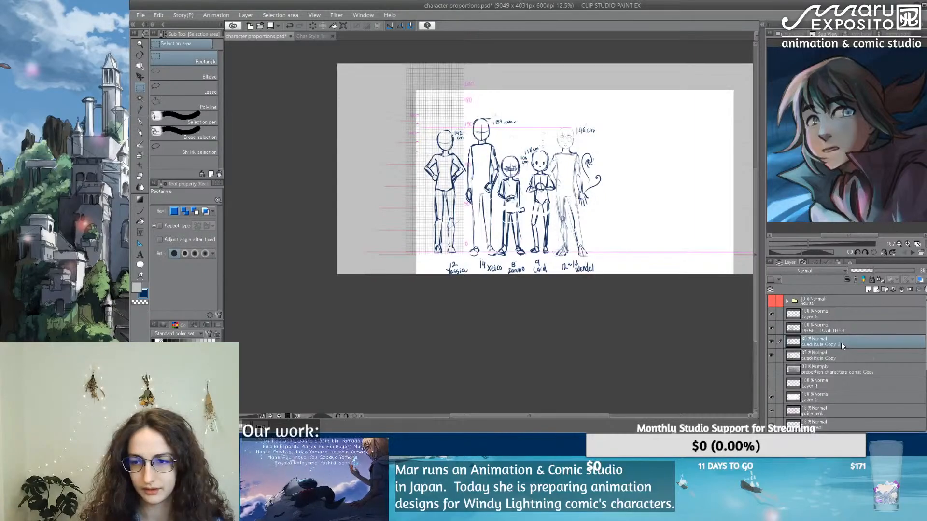
{"action": "key", "text": "ctrl+t"}
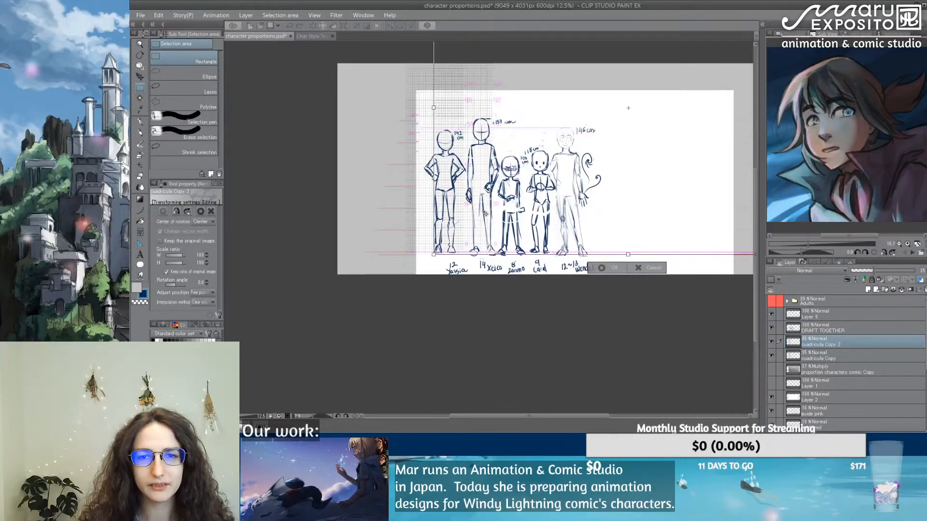
{"action": "left_click_drag", "start_coordinate": [476, 213], "coordinate": [396, 213]}
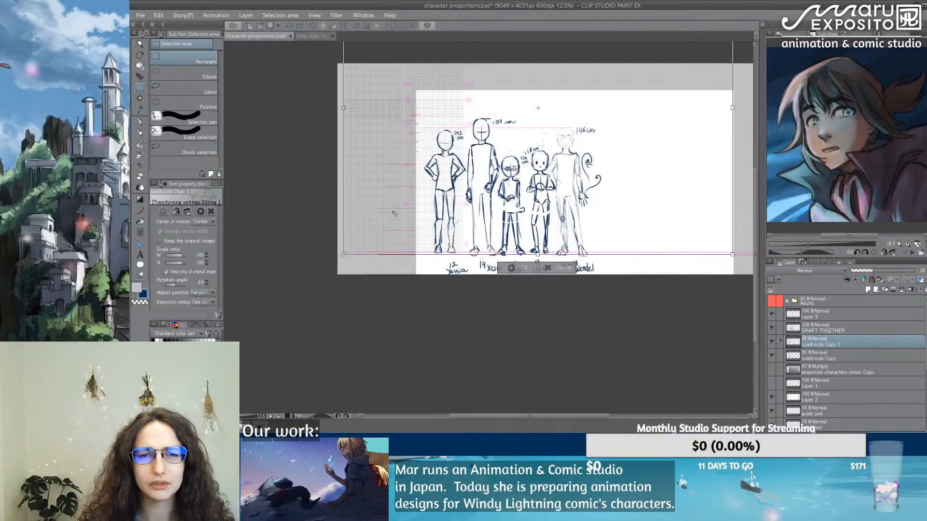
{"action": "scroll", "coordinate": [394, 152], "scroll_direction": "up", "scroll_amount": 1}
{"action": "scroll", "coordinate": [393, 153], "scroll_direction": "up", "scroll_amount": 3}
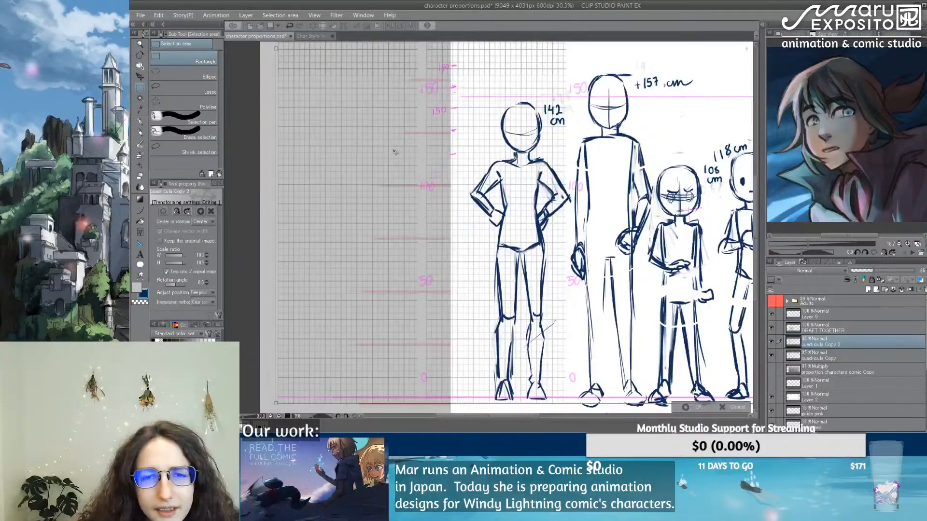
{"action": "left_click_drag", "start_coordinate": [398, 152], "coordinate": [403, 151]}
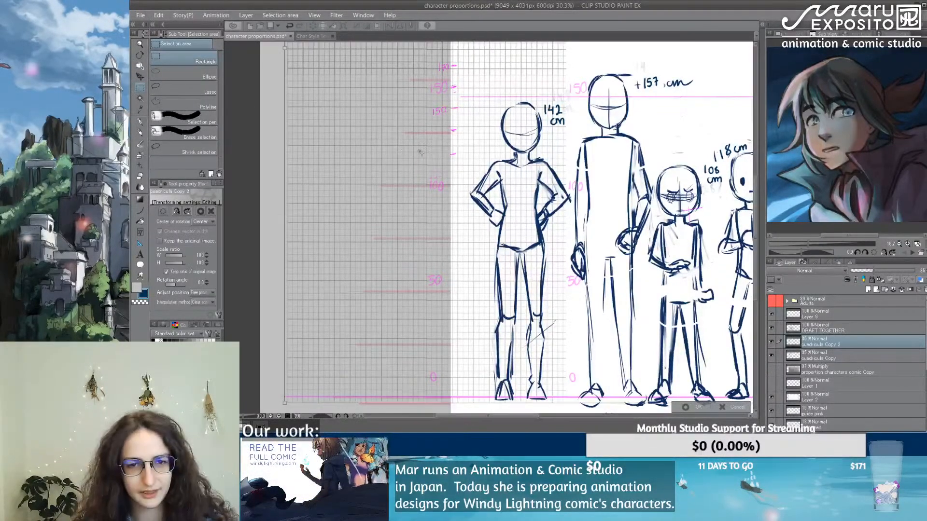
{"action": "key", "text": "Return"}
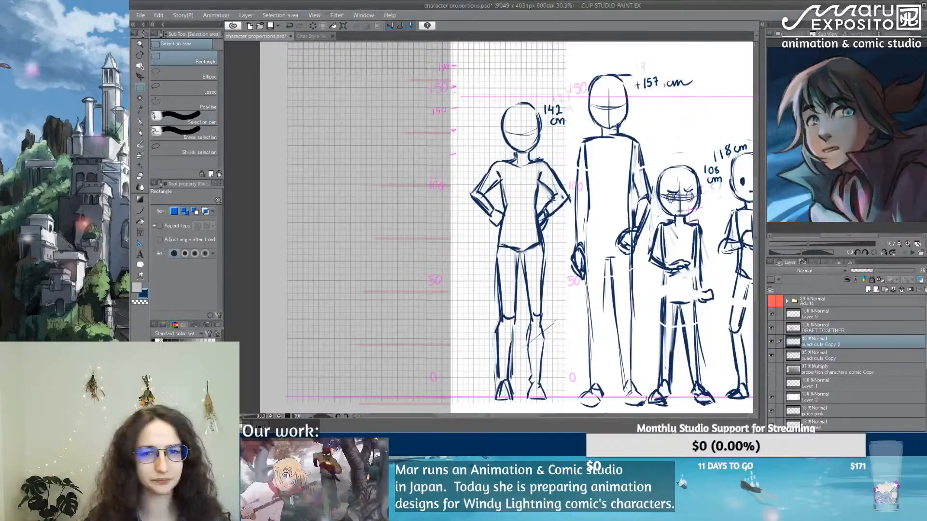
Step: Clear the selection and create a layer folder named "Character drafts" above the DRAFT TOGETHER layer
{"action": "scroll", "coordinate": [505, 170], "scroll_direction": "down", "scroll_amount": 4}
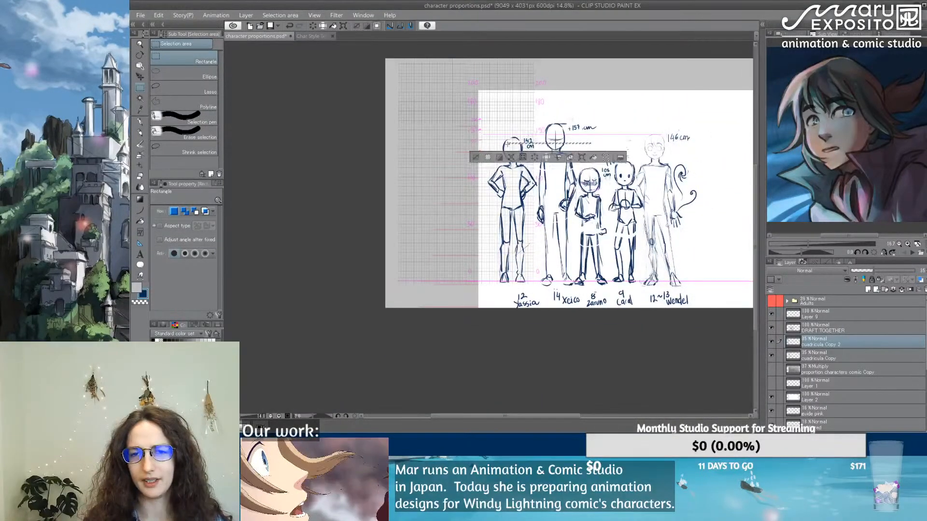
{"action": "left_click_drag", "start_coordinate": [655, 110], "coordinate": [486, 136]}
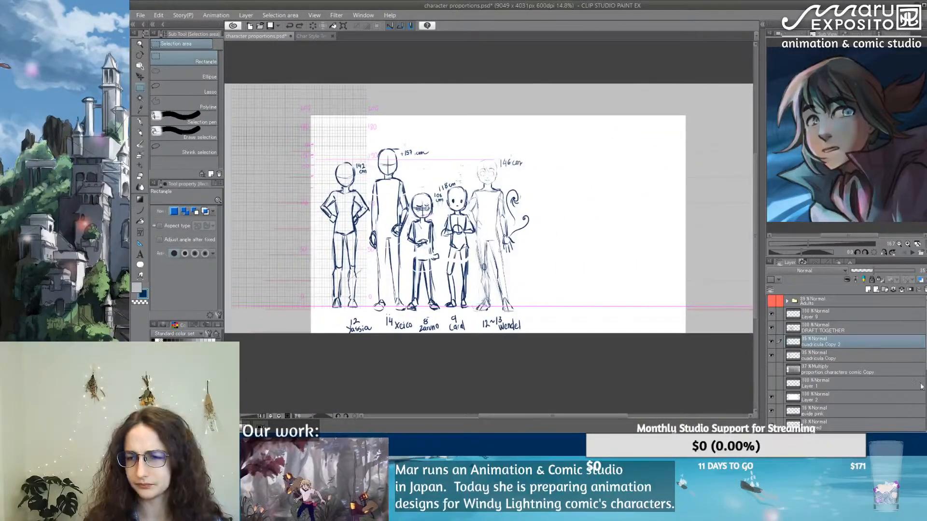
{"action": "left_click", "coordinate": [830, 333]}
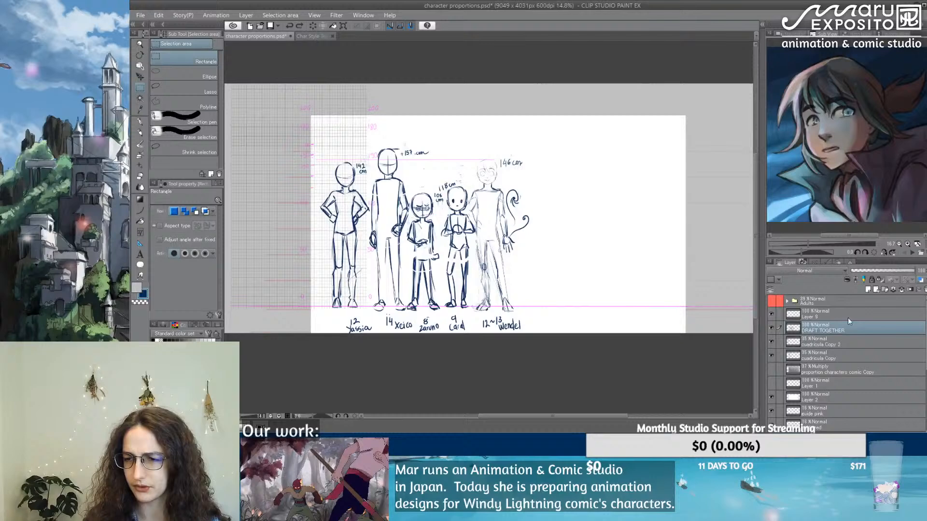
{"action": "left_click", "coordinate": [885, 291]}
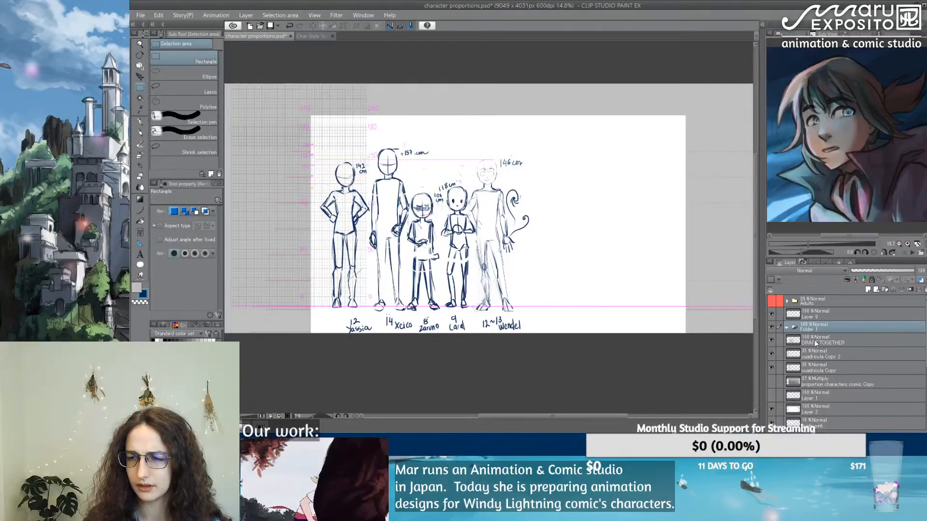
{"action": "double_click", "coordinate": [814, 328]}
{"action": "type", "text": "Chara"}
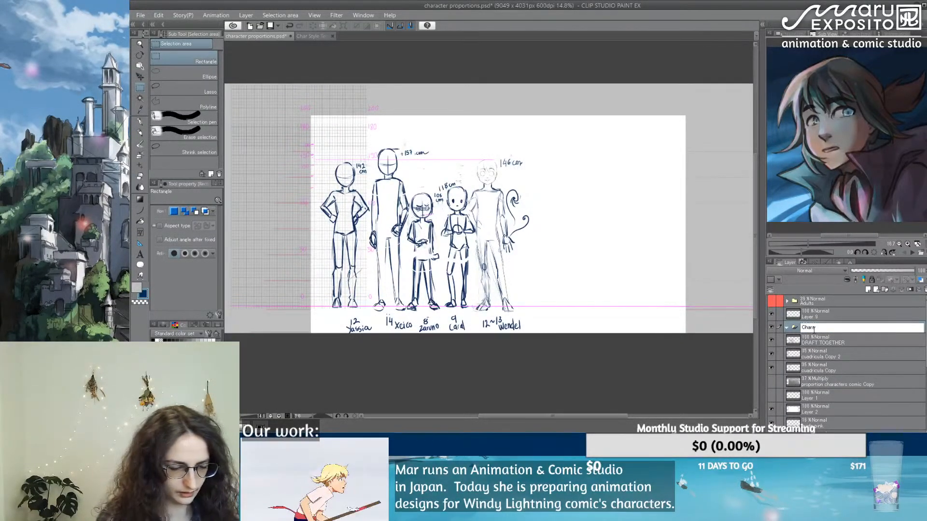
{"action": "type", "text": "cter drafts"}
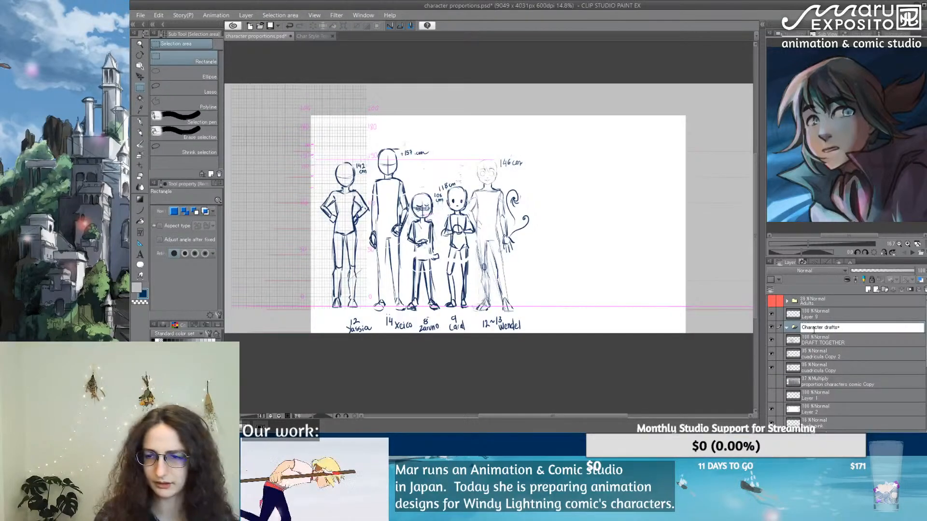
{"action": "key", "text": "Return"}
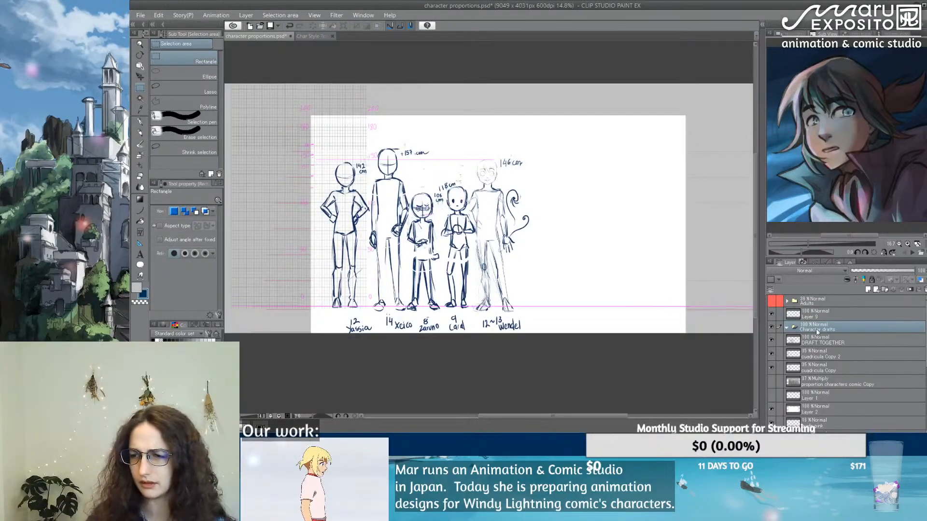
Step: Create a second layer folder named "Guidelines" directly below the Character drafts folder
{"action": "left_click", "coordinate": [845, 344]}
{"action": "left_click", "coordinate": [885, 290]}
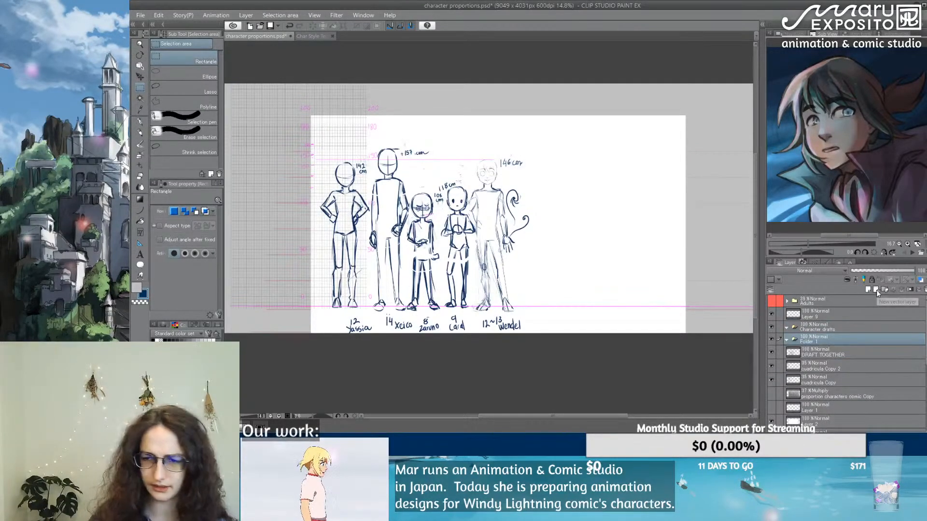
{"action": "double_click", "coordinate": [815, 341]}
{"action": "type", "text": "Guideline"}
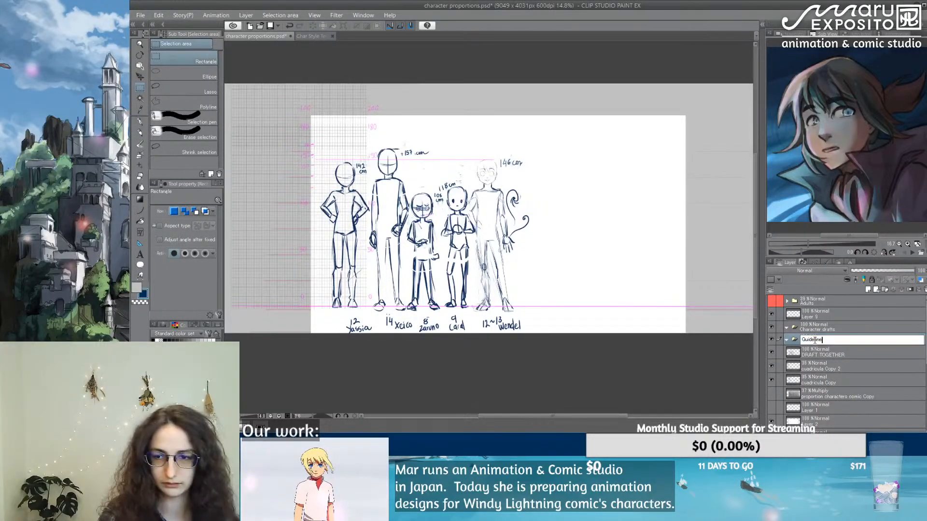
{"action": "type", "text": "s"}
{"action": "key", "text": "Return"}
Step: Move DRAFT TOGETHER into the Character drafts folder and both cuadricula grid copies into the Guidelines folder
{"action": "left_click_drag", "start_coordinate": [822, 354], "coordinate": [819, 329]}
{"action": "left_click", "coordinate": [814, 368]}
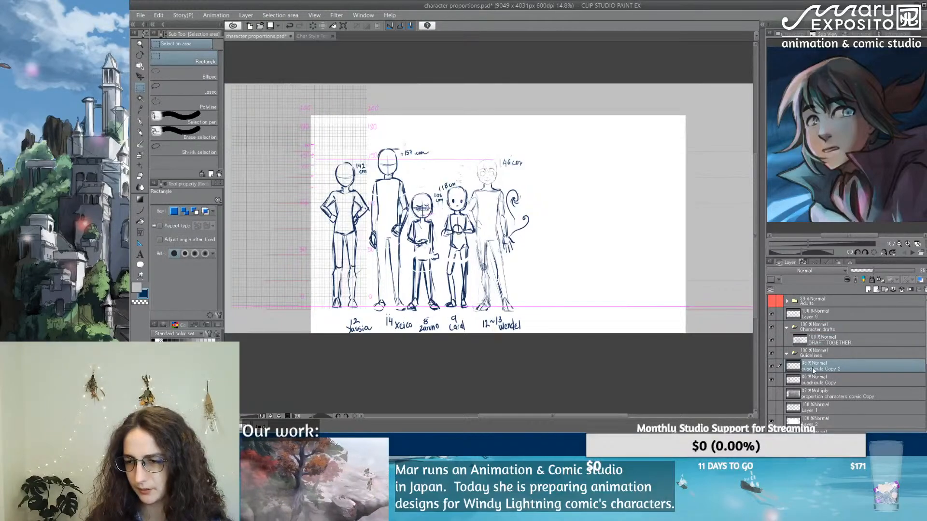
{"action": "mouse_move", "coordinate": [813, 370]}
{"action": "left_mouse_down"}
{"action": "mouse_move", "coordinate": [817, 355]}
{"action": "mouse_move", "coordinate": [809, 379]}
{"action": "mouse_move", "coordinate": [810, 356]}
{"action": "left_mouse_up"}
{"action": "left_click", "coordinate": [825, 394]}
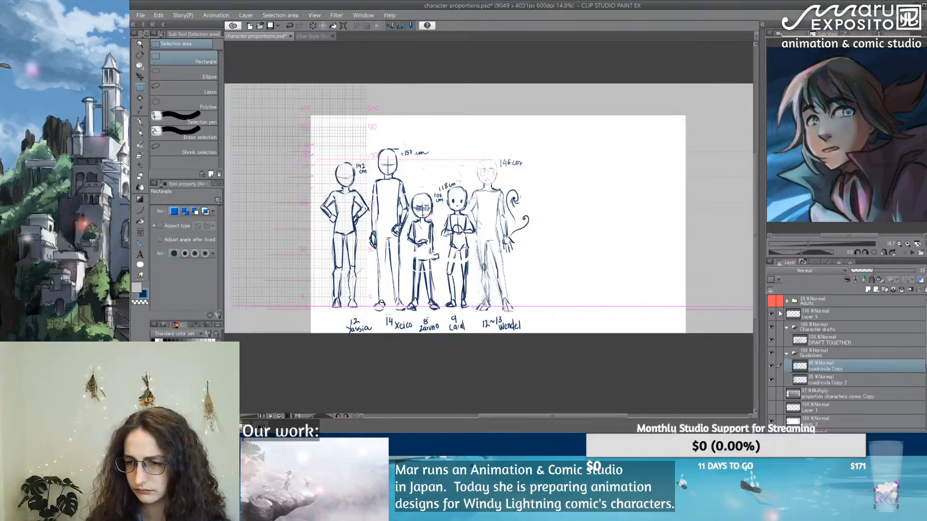
Step: Move the loose layer above the Character drafts folder into the Guidelines folder, and collapse both folders
{"action": "left_click", "coordinate": [773, 314]}
{"action": "left_click_drag", "start_coordinate": [841, 314], "coordinate": [829, 367]}
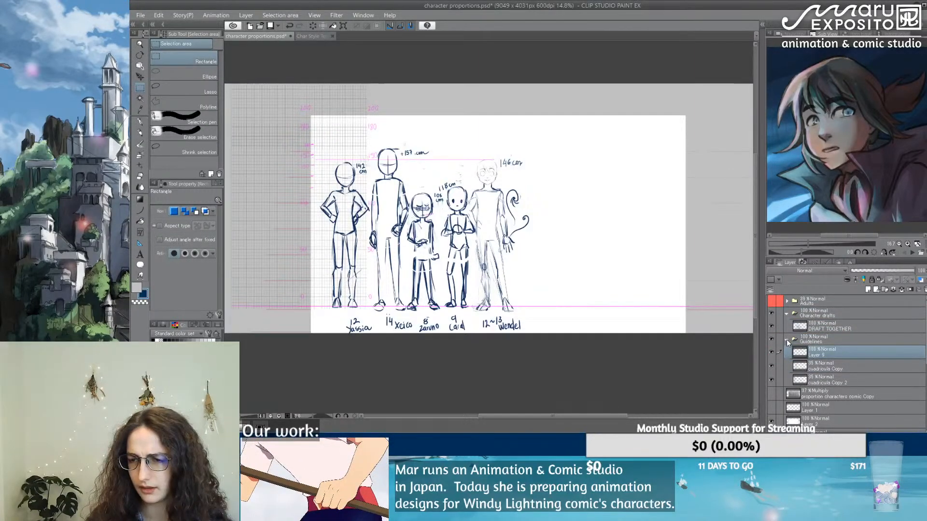
{"action": "left_click", "coordinate": [788, 340]}
{"action": "left_click", "coordinate": [787, 314]}
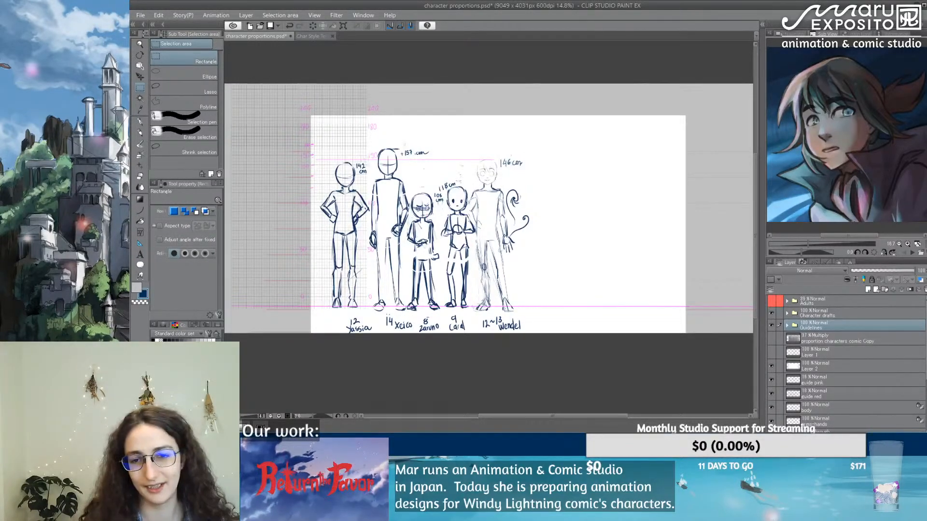
Step: Check the Character drafts folder by toggling its visibility, and lower the DRAFT TOGETHER layer's opacity to under about 40%
{"action": "left_click", "coordinate": [772, 313]}
{"action": "left_click", "coordinate": [772, 313]}
{"action": "left_click", "coordinate": [830, 315]}
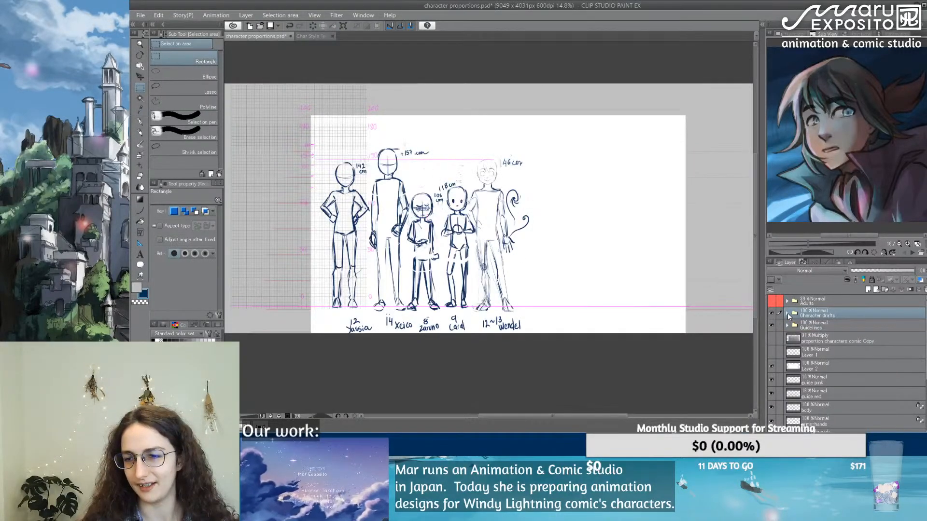
{"action": "left_click", "coordinate": [788, 314]}
{"action": "left_click", "coordinate": [836, 325]}
{"action": "left_click_drag", "start_coordinate": [885, 273], "coordinate": [877, 268]}
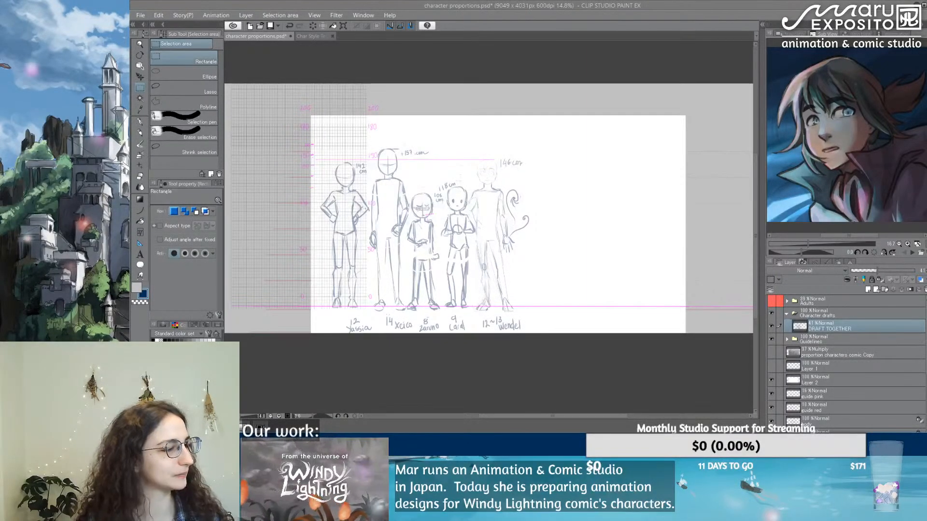
{"action": "left_click", "coordinate": [770, 327]}
{"action": "left_click", "coordinate": [771, 326]}
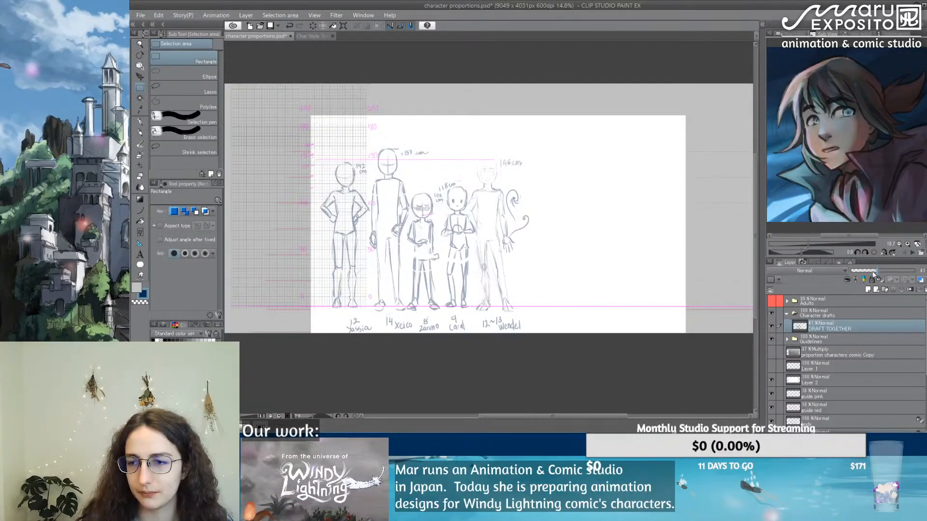
{"action": "left_click_drag", "start_coordinate": [873, 274], "coordinate": [872, 273]}
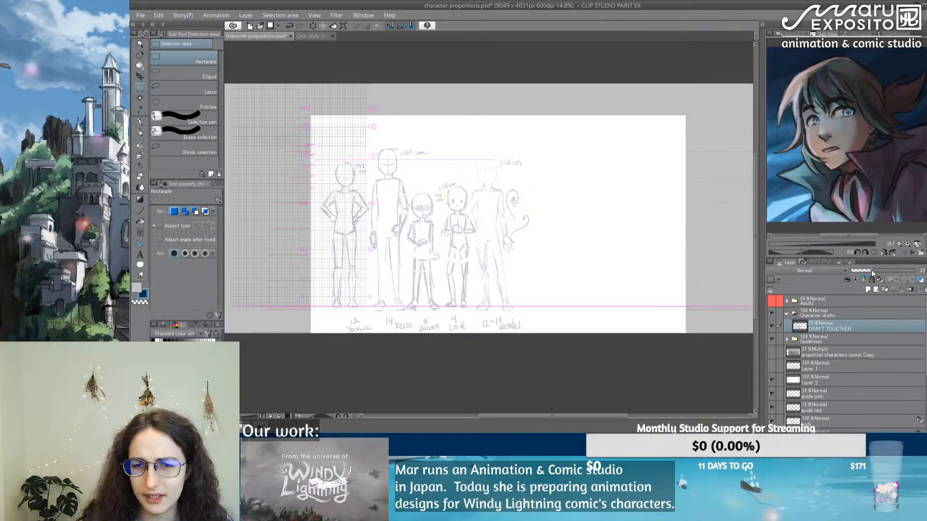
{"action": "scroll", "coordinate": [848, 364], "scroll_direction": "down", "scroll_amount": 3}
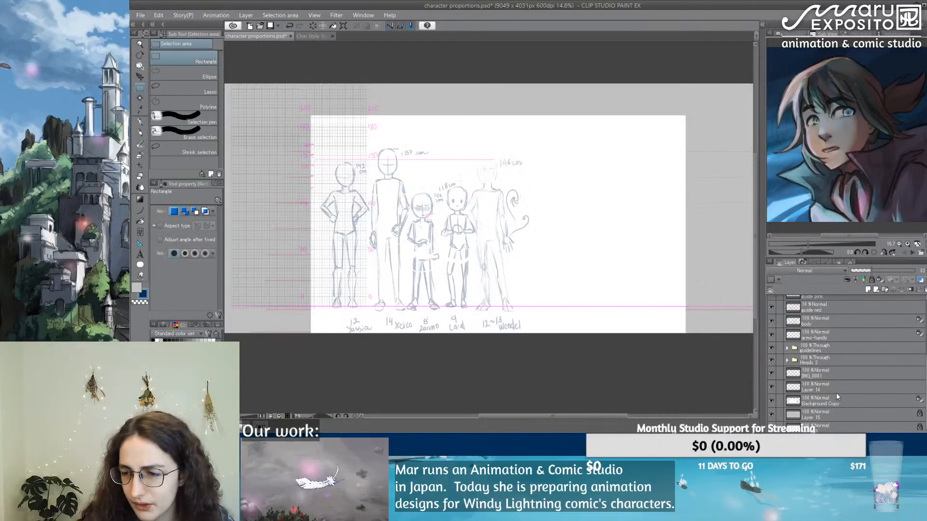
Step: Bring up the reference picture of the long-haired character holding a blade and inspect the face up close
{"action": "left_click", "coordinate": [912, 256]}
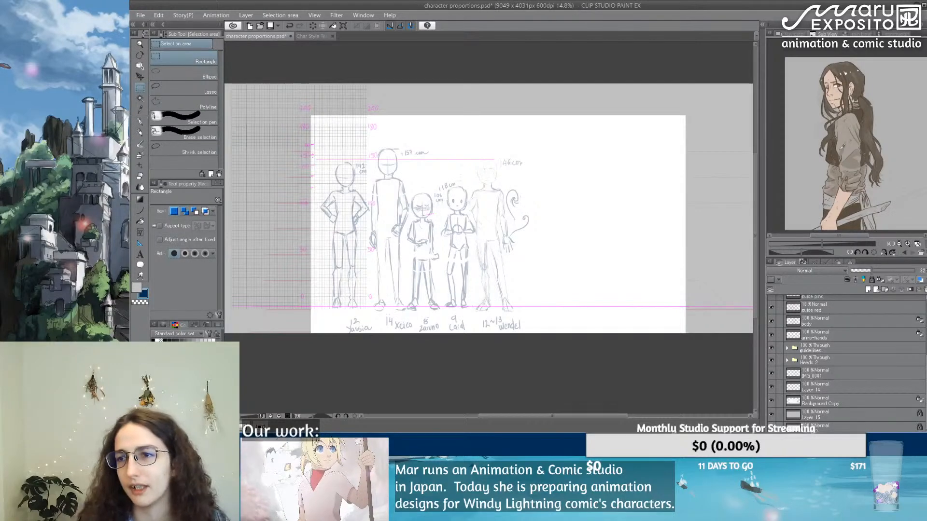
{"action": "scroll", "coordinate": [830, 87], "scroll_direction": "up", "scroll_amount": 4}
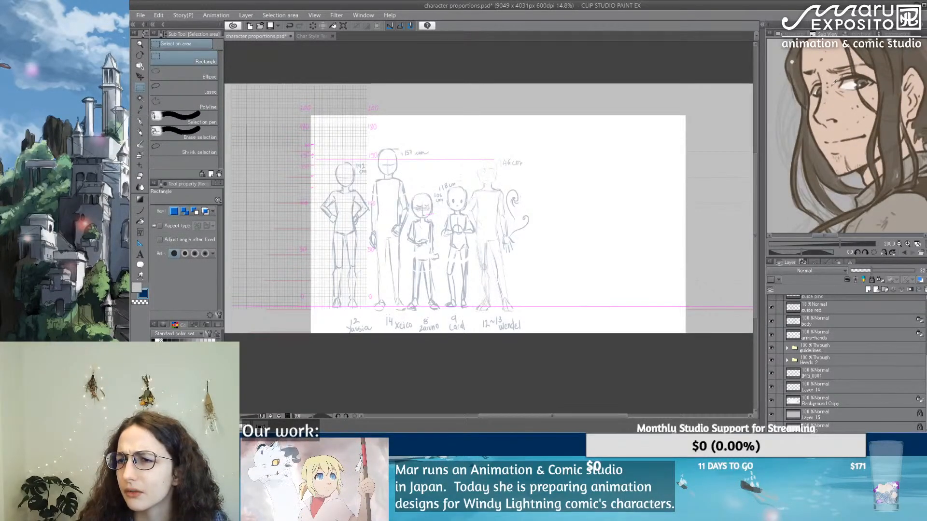
{"action": "scroll", "coordinate": [830, 87], "scroll_direction": "down", "scroll_amount": 5}
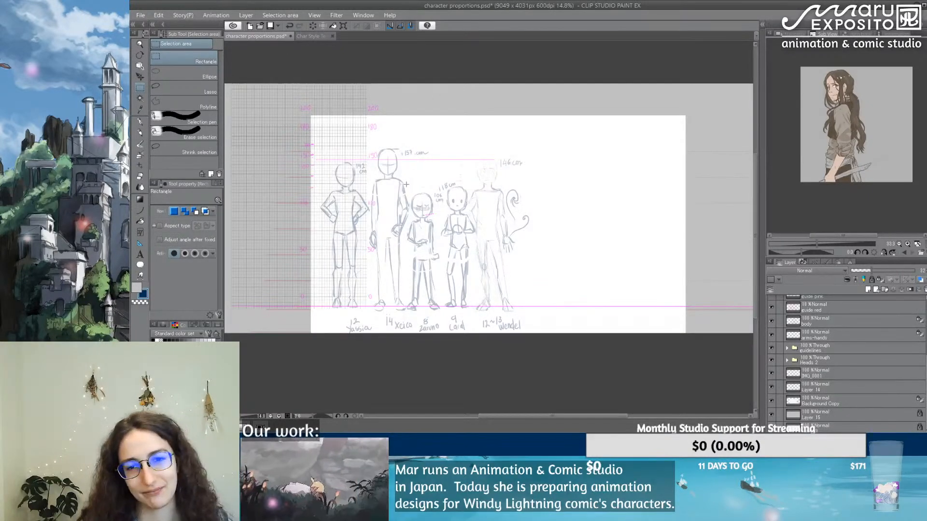
Step: Create a new layer directly above DRAFT TOGETHER in the Character drafts folder and pick the Textured pen
{"action": "scroll", "coordinate": [453, 178], "scroll_direction": "up", "scroll_amount": 3}
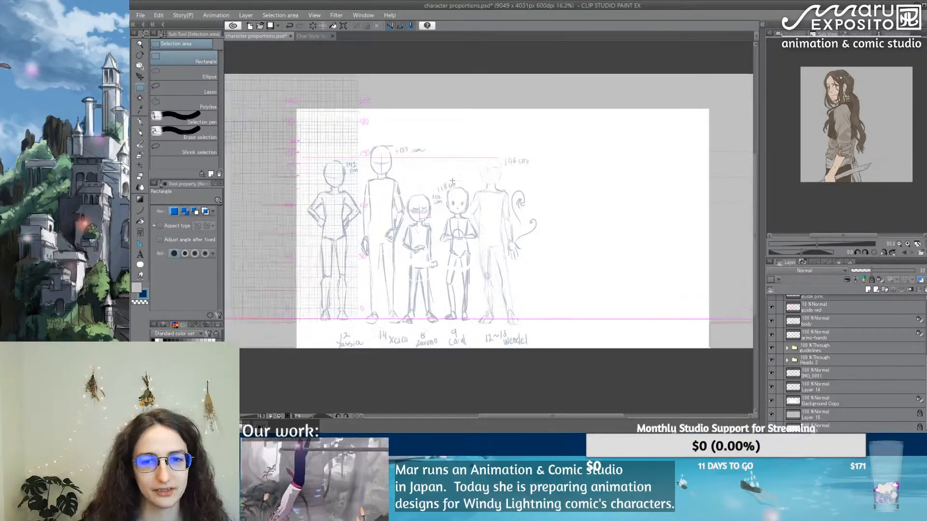
{"action": "left_click_drag", "start_coordinate": [607, 416], "coordinate": [585, 416]}
{"action": "scroll", "coordinate": [803, 355], "scroll_direction": "up", "scroll_amount": 5}
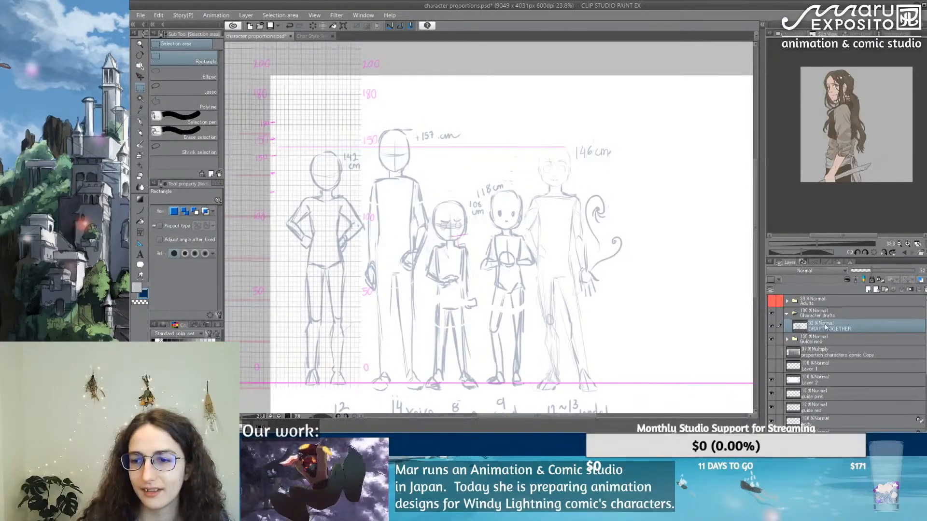
{"action": "left_click", "coordinate": [869, 290]}
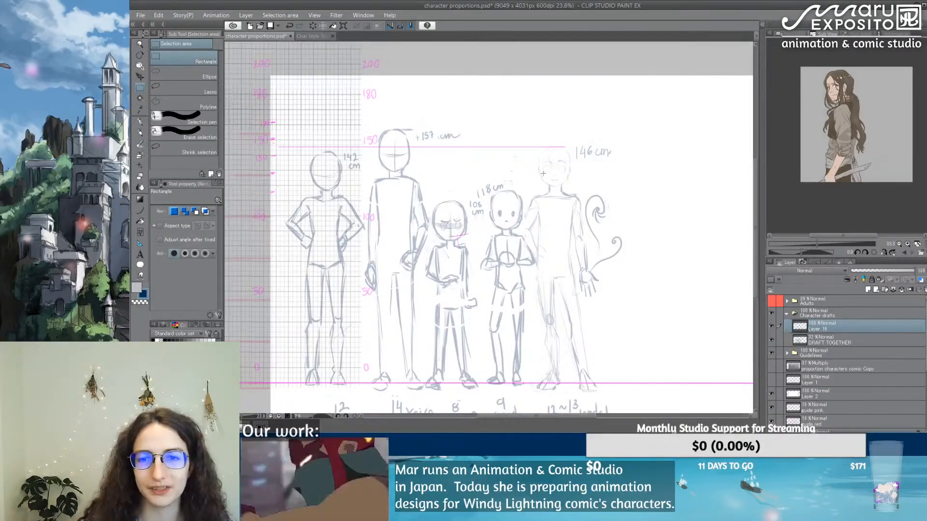
{"action": "scroll", "coordinate": [543, 174], "scroll_direction": "up", "scroll_amount": 2}
{"action": "mouse_move", "coordinate": [480, 234]}
{"action": "left_mouse_down"}
{"action": "mouse_move", "coordinate": [545, 143]}
{"action": "mouse_move", "coordinate": [567, 153]}
{"action": "left_mouse_up"}
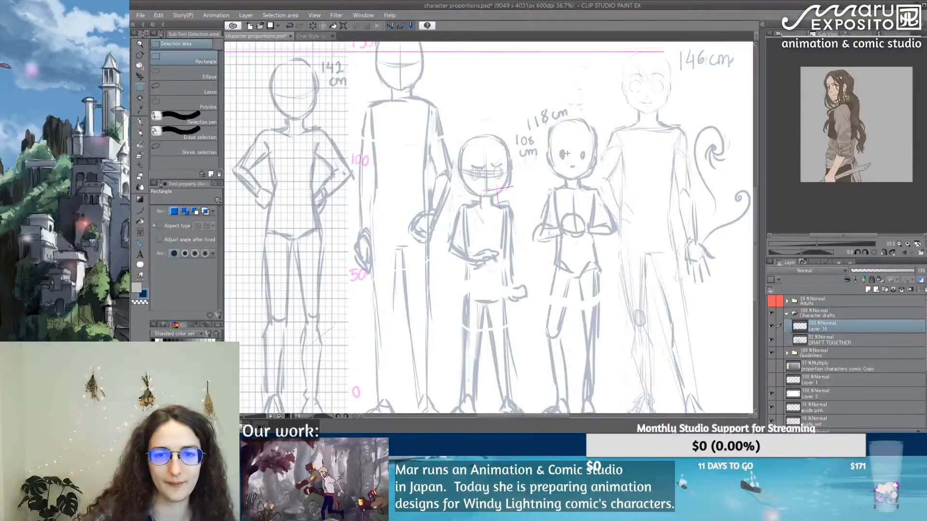
{"action": "left_click", "coordinate": [140, 123]}
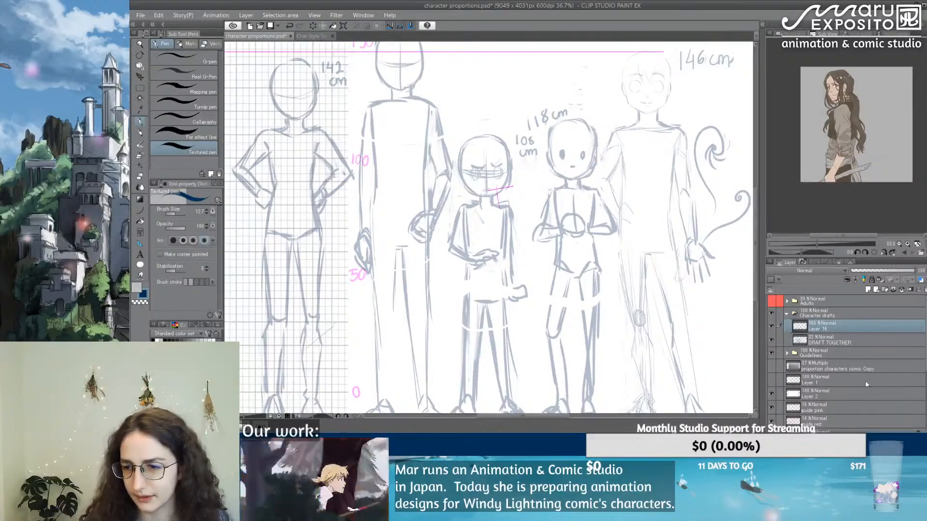
Step: Show the "proportion characters comic Copy" layer at 100% opacity and hide the Character drafts folder
{"action": "left_click", "coordinate": [771, 366]}
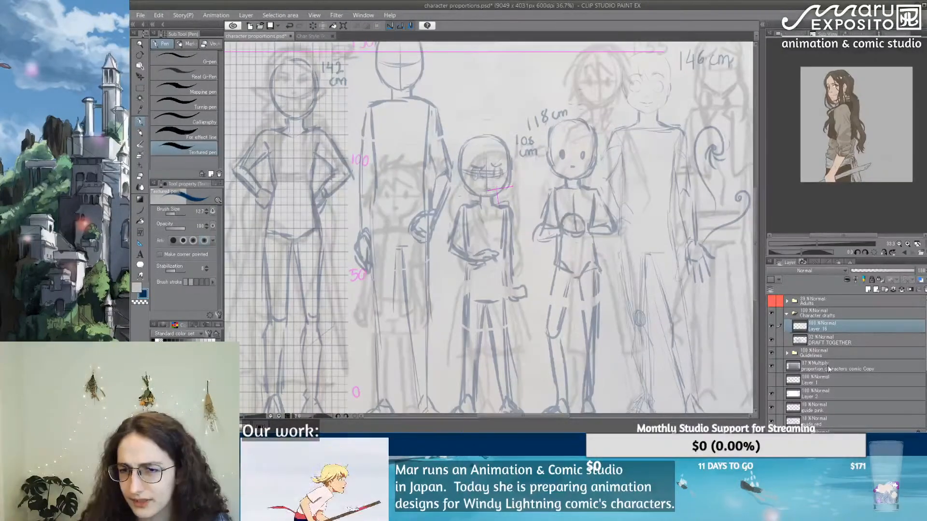
{"action": "left_click", "coordinate": [830, 367]}
{"action": "left_click_drag", "start_coordinate": [887, 272], "coordinate": [919, 271]}
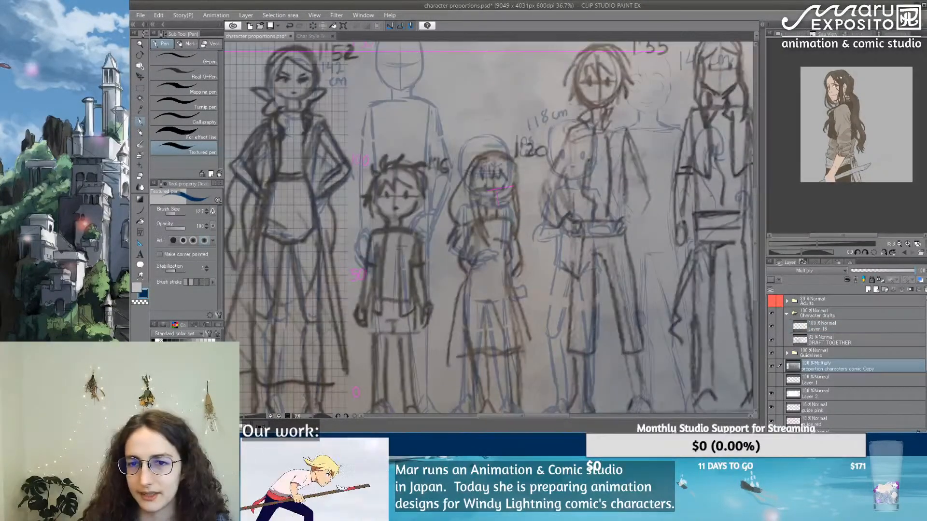
{"action": "left_click", "coordinate": [771, 314]}
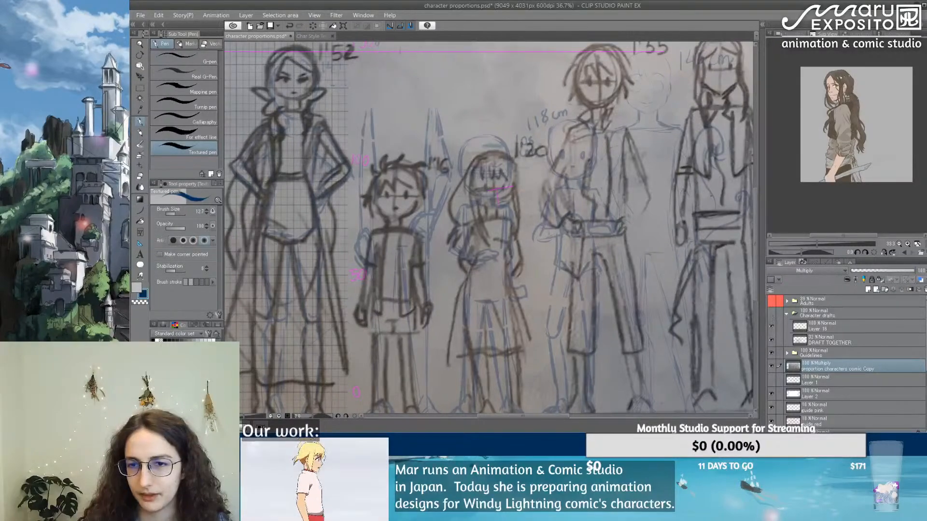
{"action": "scroll", "coordinate": [586, 189], "scroll_direction": "down", "scroll_amount": 2}
{"action": "left_click_drag", "start_coordinate": [617, 178], "coordinate": [556, 188]}
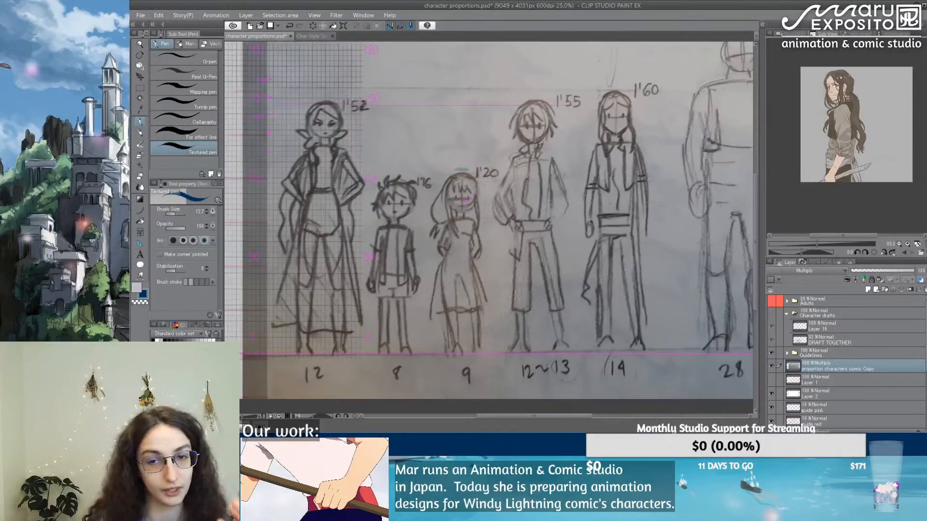
Step: Compare the comic proportions sketch with the visible Character drafts by toggling the sketch layer, ending with the sketch hidden
{"action": "left_click", "coordinate": [772, 365]}
{"action": "left_click", "coordinate": [771, 315]}
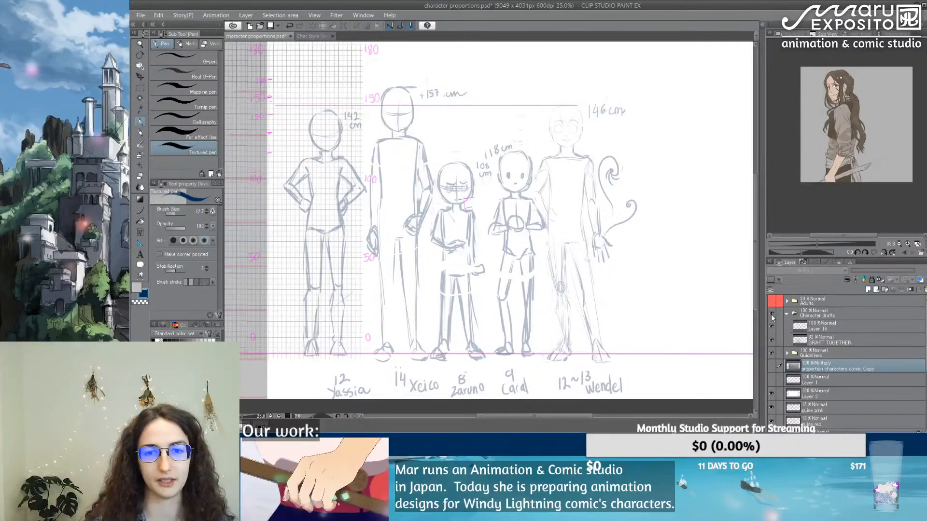
{"action": "left_click", "coordinate": [772, 368]}
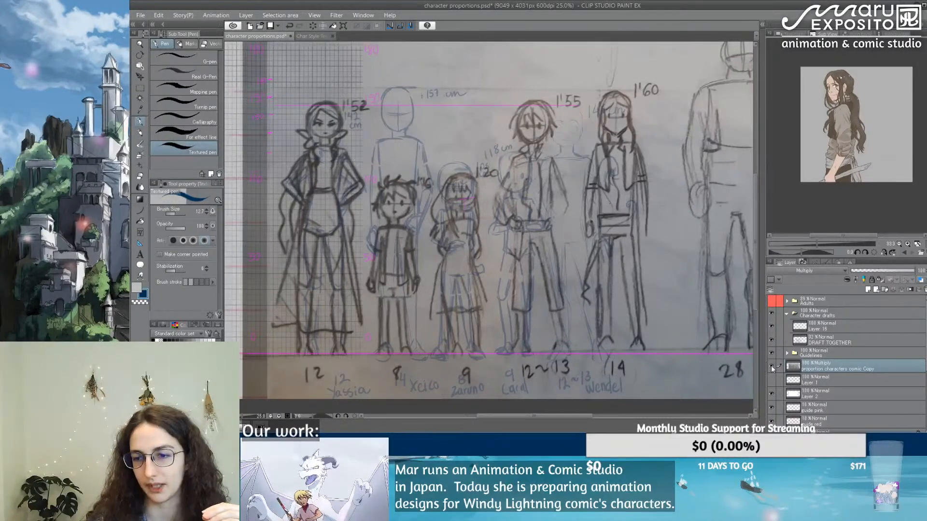
{"action": "left_click", "coordinate": [771, 367]}
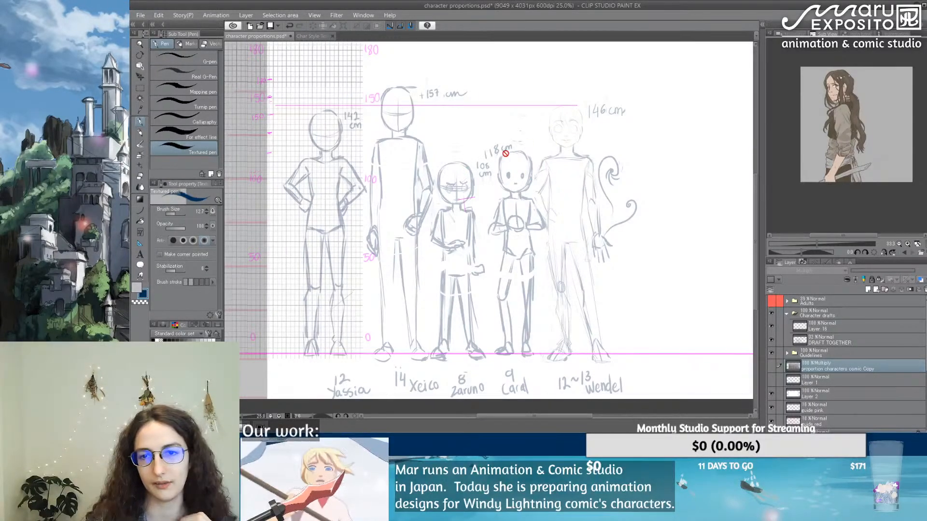
{"action": "left_click", "coordinate": [772, 364]}
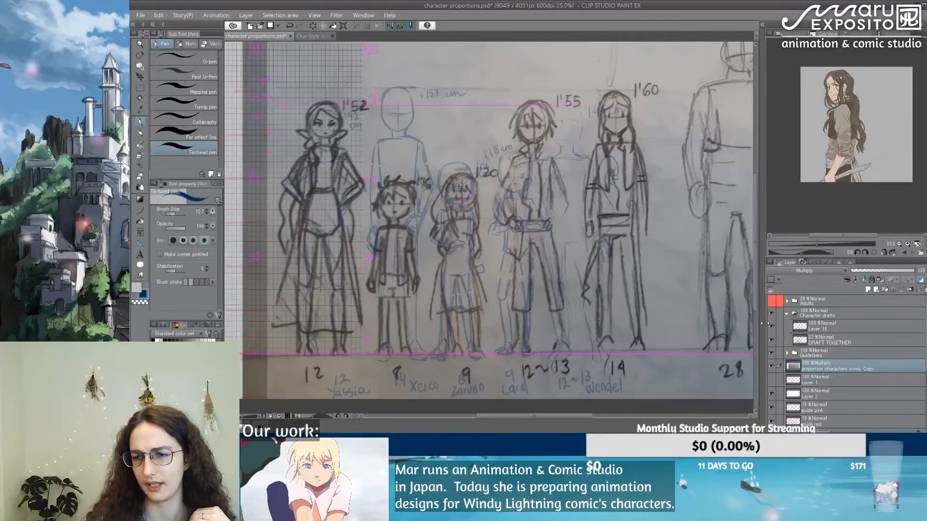
{"action": "left_click", "coordinate": [772, 365]}
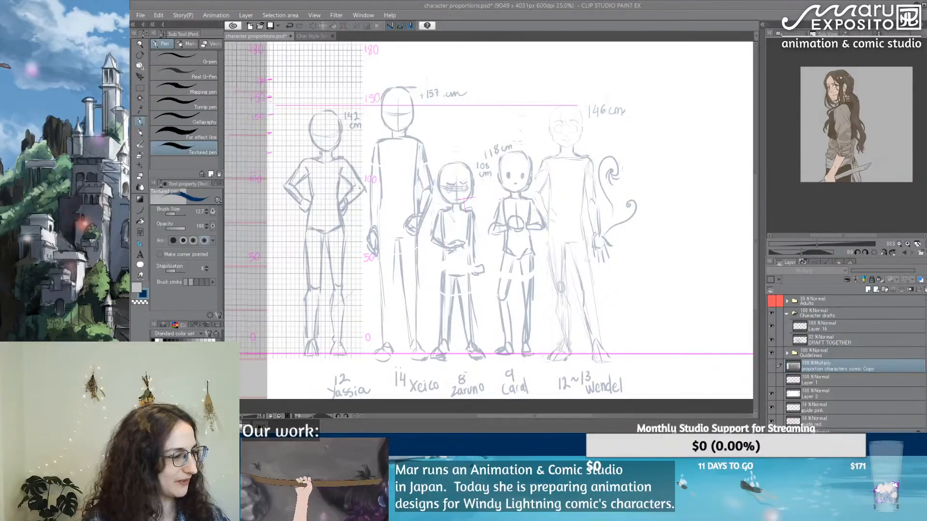
Step: Make the new layer above DRAFT TOGETHER active for drawing, checking the draft by toggling its visibility
{"action": "left_click", "coordinate": [817, 332]}
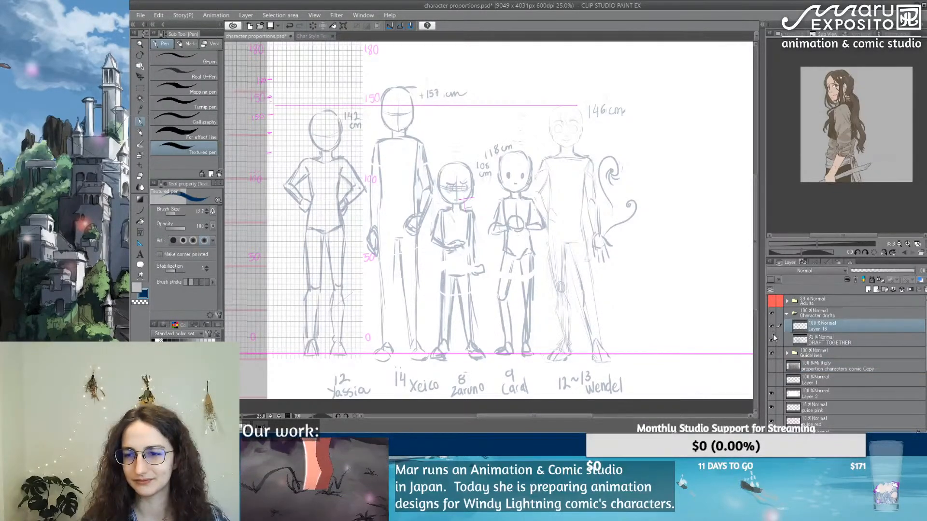
{"action": "left_click", "coordinate": [772, 338]}
{"action": "left_click", "coordinate": [771, 338]}
{"action": "left_click", "coordinate": [827, 334]}
{"action": "left_click", "coordinate": [827, 329]}
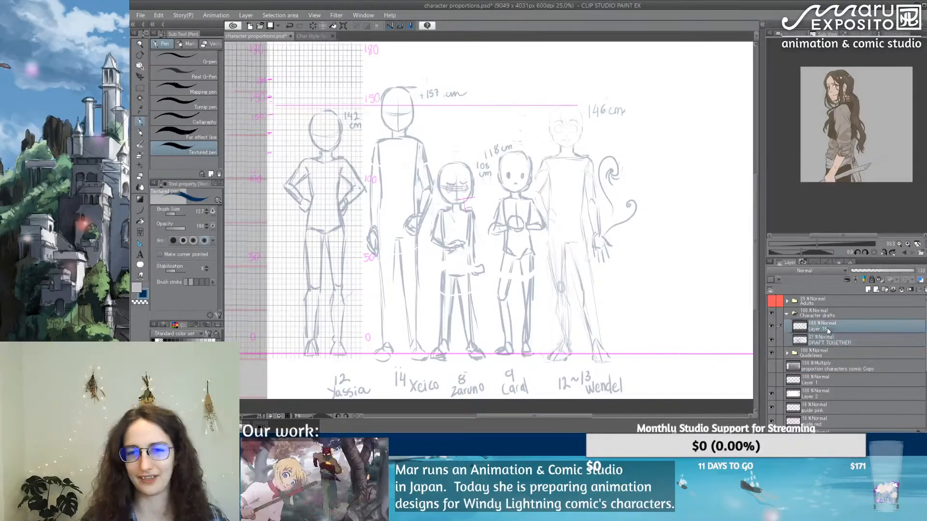
{"action": "scroll", "coordinate": [598, 153], "scroll_direction": "up", "scroll_amount": 1}
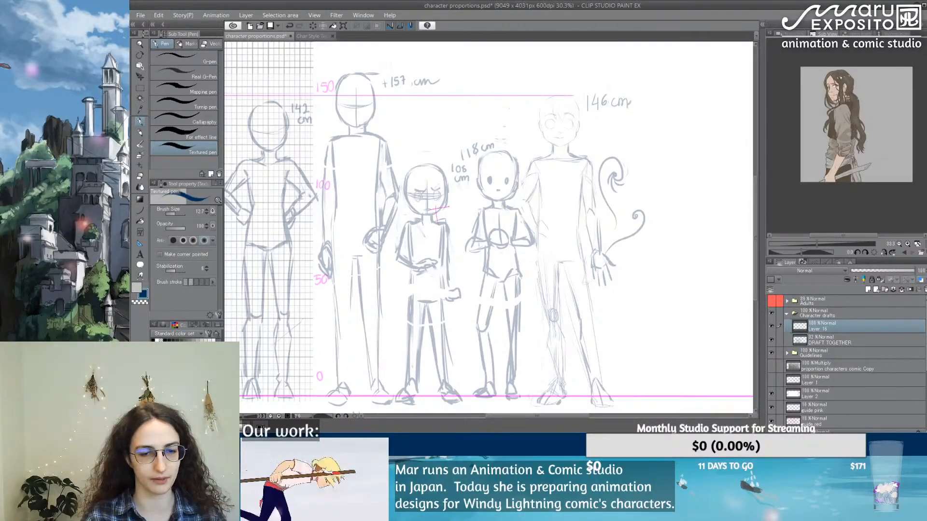
Step: Switch to the browser, examine the enlarged anime character sheet with front, side and back views, and return to the drawing
{"action": "mouse_move", "coordinate": [375, 440]}
{"action": "left_click", "coordinate": [286, 404]}
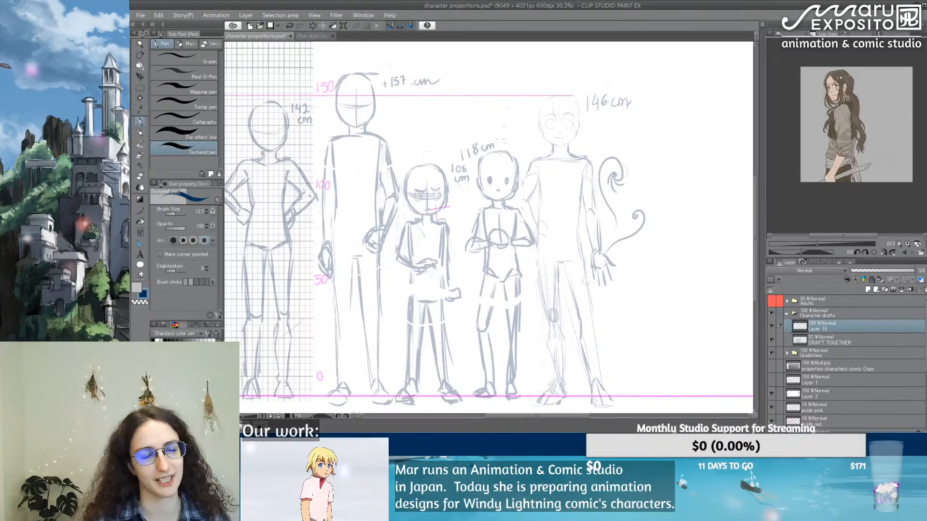
{"action": "left_click_drag", "start_coordinate": [0, 45], "coordinate": [554, 9]}
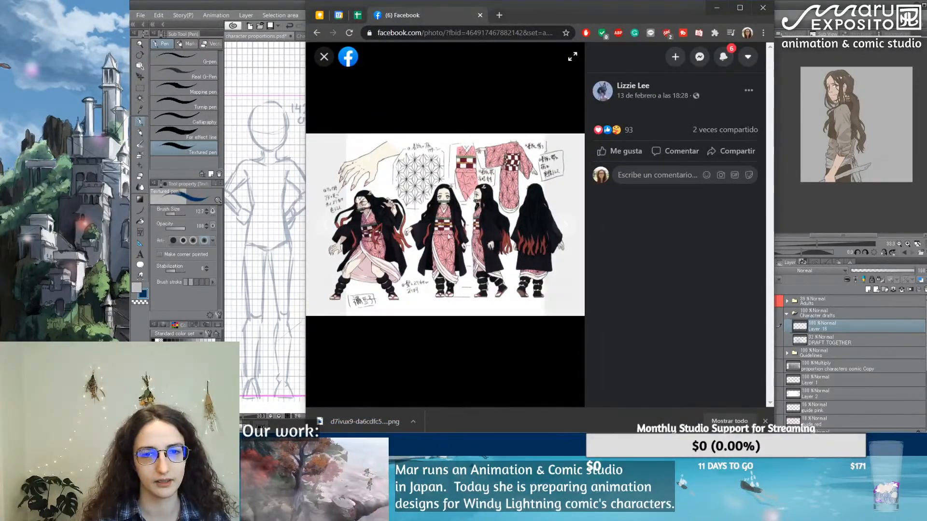
{"action": "left_click", "coordinate": [740, 8]}
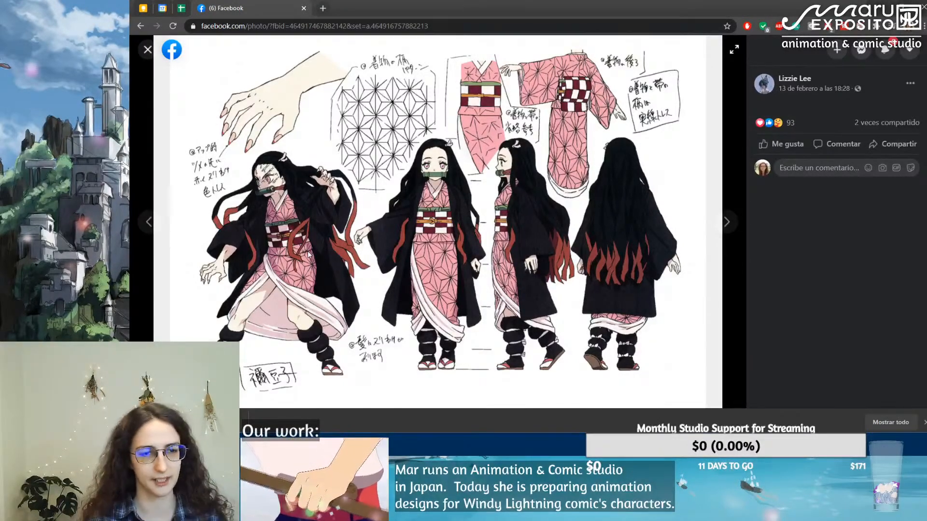
{"action": "left_click_drag", "start_coordinate": [805, 7], "coordinate": [131, 86]}
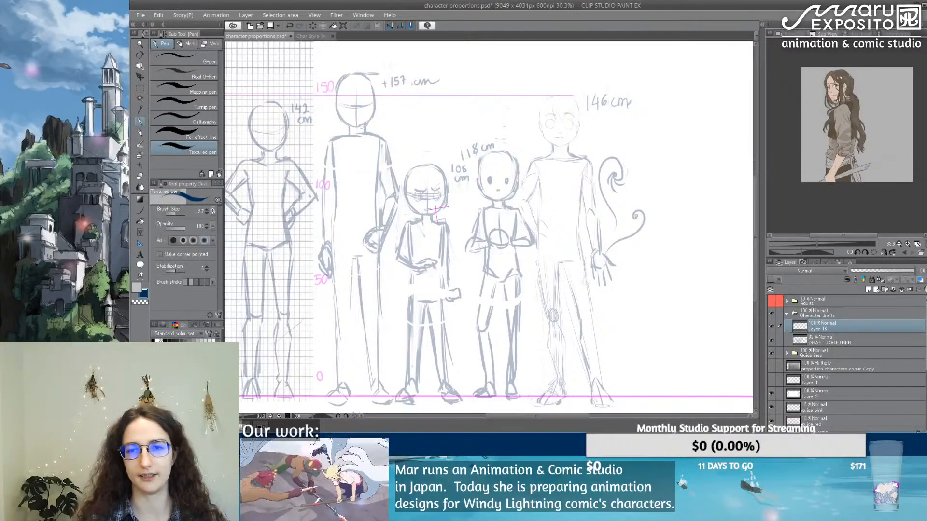
Step: Set the Textured pen's brush size to 7 for tracing the 146 cm character's face
{"action": "scroll", "coordinate": [574, 118], "scroll_direction": "up", "scroll_amount": 10}
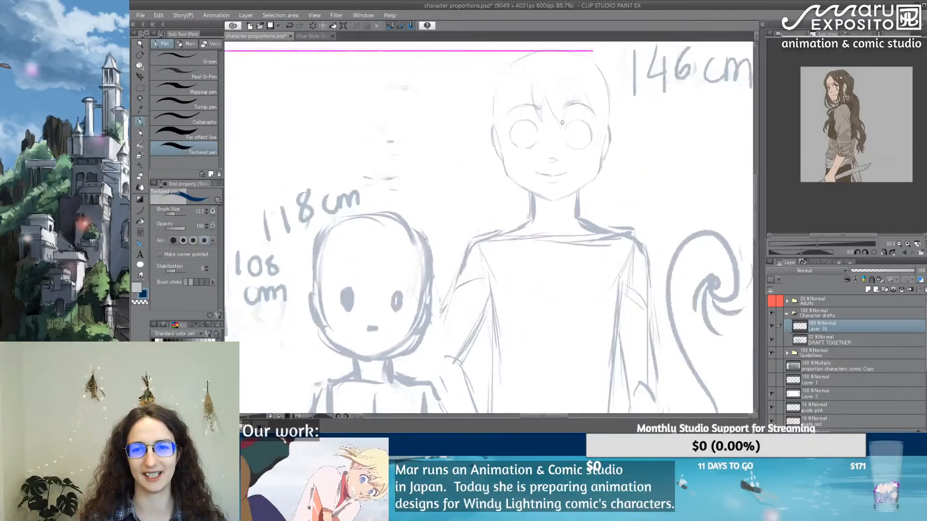
{"action": "scroll", "coordinate": [562, 122], "scroll_direction": "up", "scroll_amount": 1}
{"action": "scroll", "coordinate": [483, 172], "scroll_direction": "up", "scroll_amount": 2}
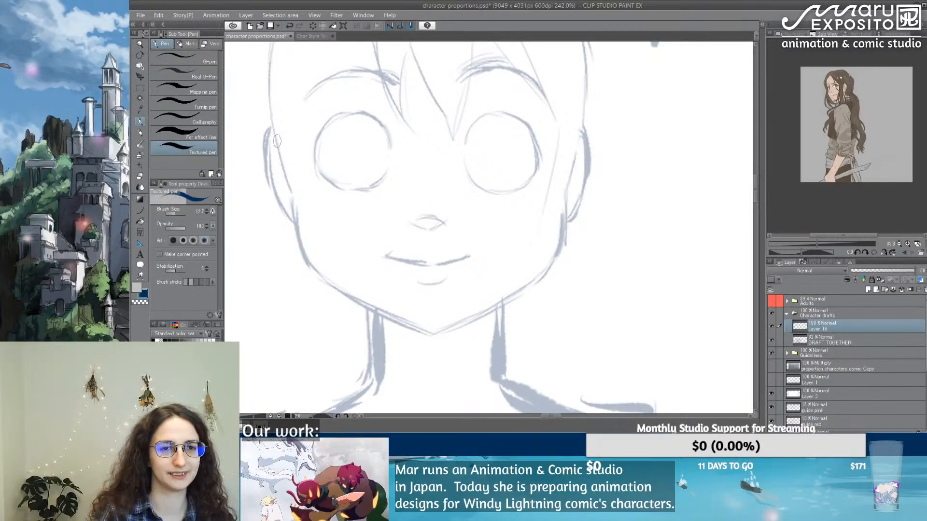
{"action": "left_click_drag", "start_coordinate": [271, 111], "coordinate": [290, 186]}
{"action": "key", "text": "ctrl+z"}
{"action": "left_click", "coordinate": [198, 212]}
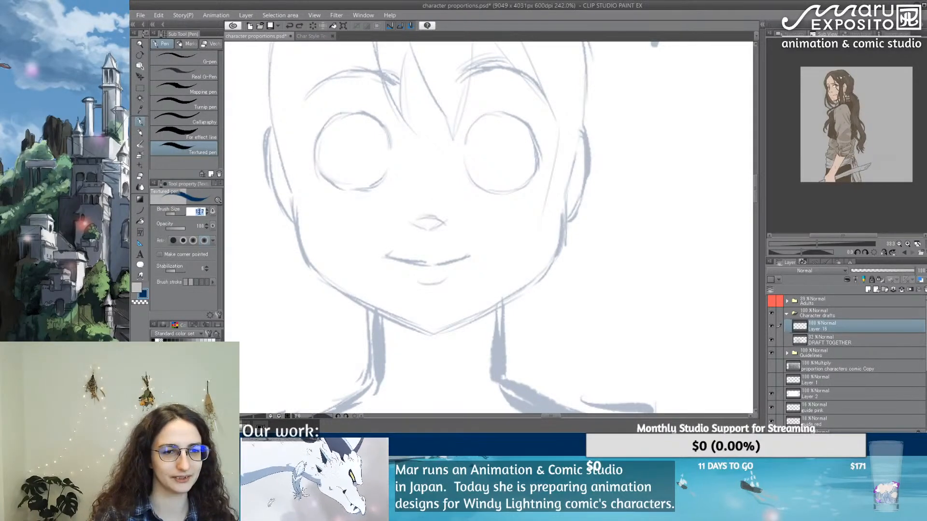
{"action": "type", "text": "7"}
{"action": "key", "text": "Return"}
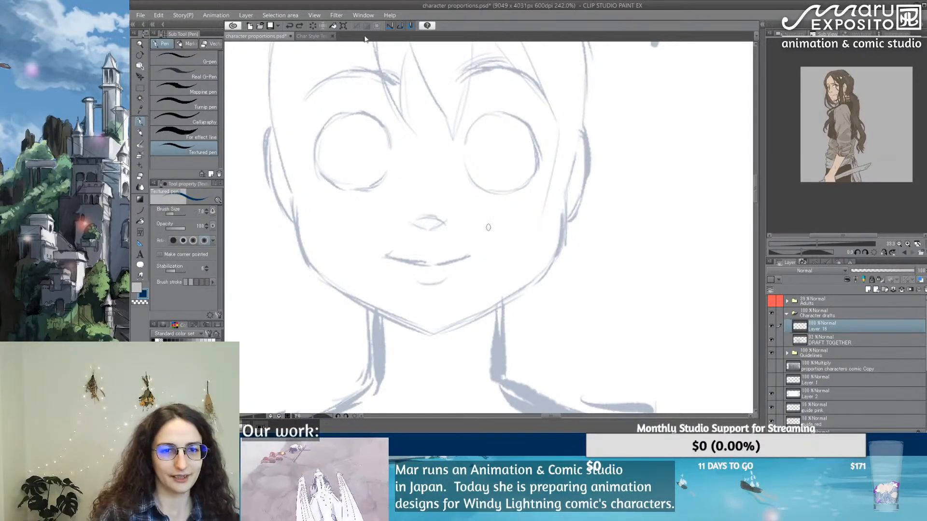
{"action": "left_click_drag", "start_coordinate": [270, 74], "coordinate": [290, 166]}
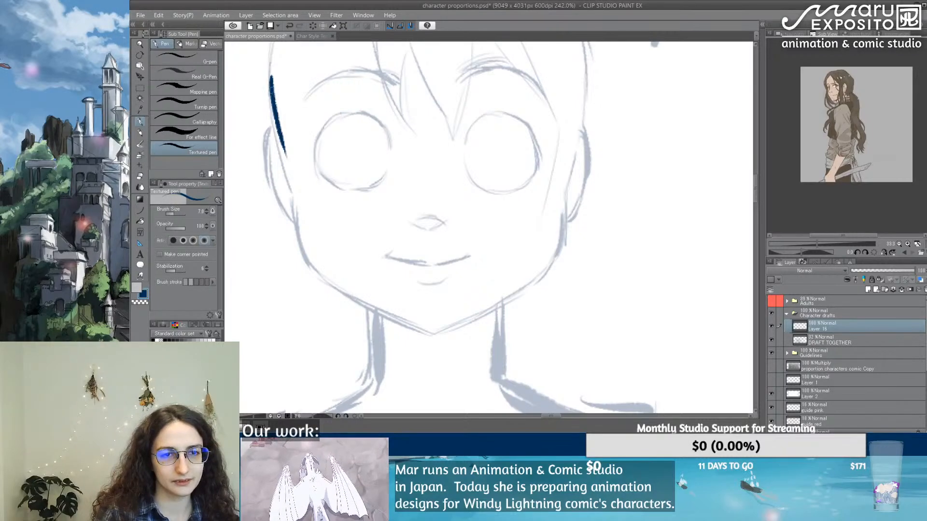
{"action": "left_click_drag", "start_coordinate": [272, 106], "coordinate": [290, 184]}
{"action": "key", "text": "ctrl+z"}
{"action": "key", "text": "ctrl+z"}
Step: Trace the left contour of the 146 cm character's face from the temple along the cheek and jaw to the chin
{"action": "left_click_drag", "start_coordinate": [269, 77], "coordinate": [298, 231]}
{"action": "left_click_drag", "start_coordinate": [316, 275], "coordinate": [377, 315]}
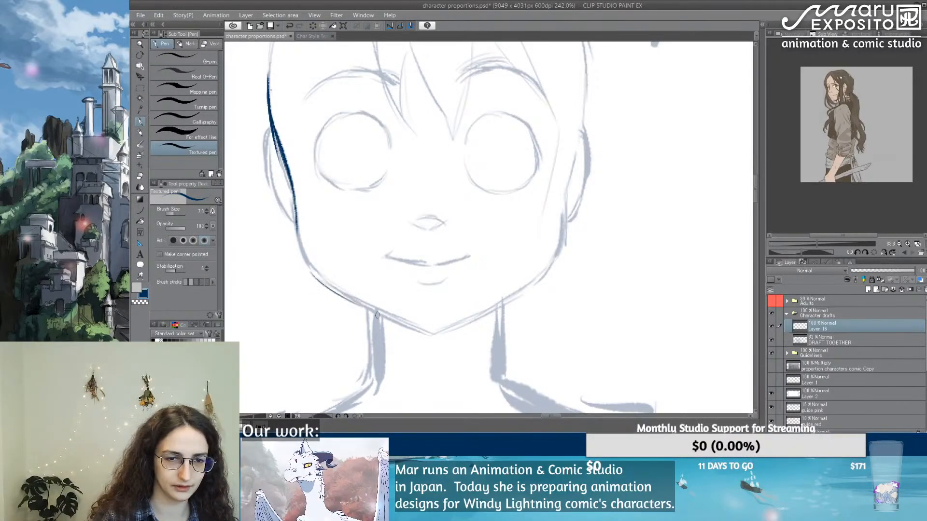
{"action": "mouse_move", "coordinate": [298, 226]}
{"action": "left_mouse_down"}
{"action": "mouse_move", "coordinate": [300, 247]}
{"action": "mouse_move", "coordinate": [301, 231]}
{"action": "mouse_move", "coordinate": [386, 316]}
{"action": "left_mouse_up"}
{"action": "key", "text": "ctrl+z"}
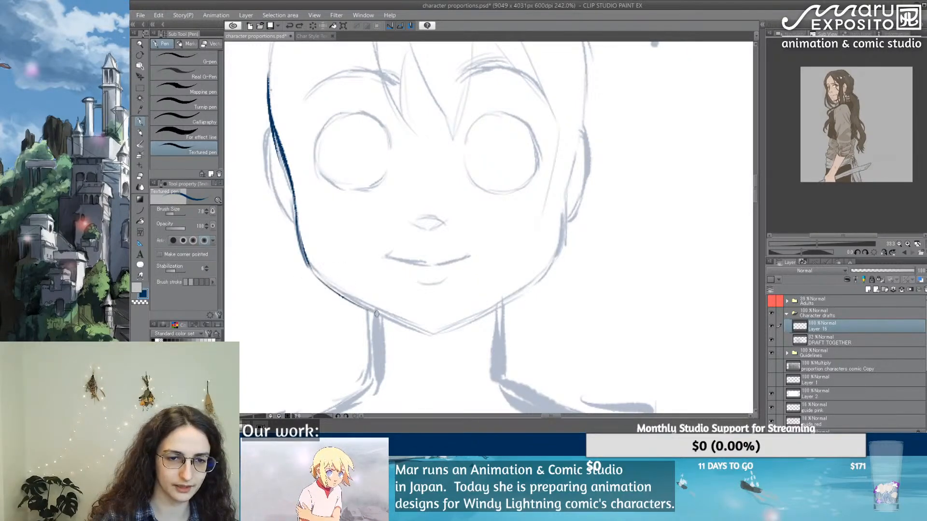
{"action": "left_click_drag", "start_coordinate": [317, 275], "coordinate": [432, 332]}
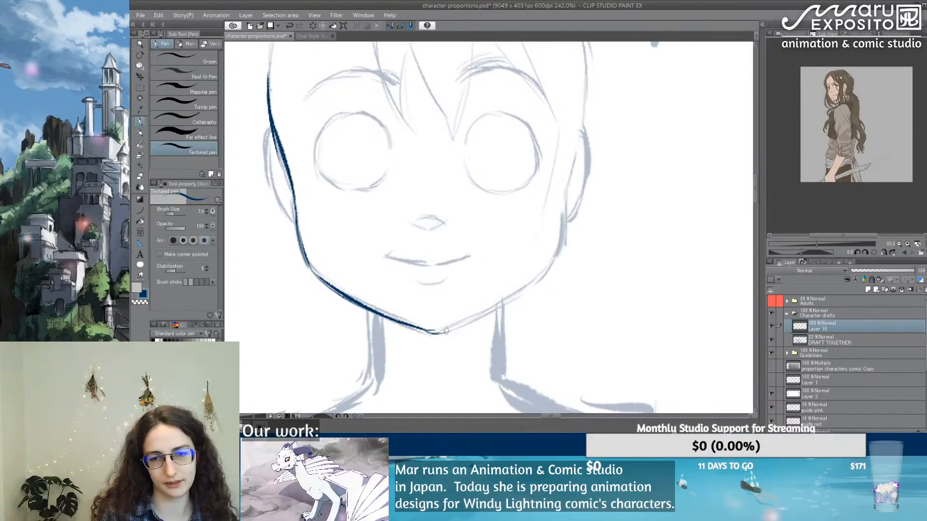
Step: Trace the right jawline of the 146 cm character's face, join it at the chin, and extend it up the cheek to the ear
{"action": "mouse_move", "coordinate": [548, 270]}
{"action": "left_mouse_down"}
{"action": "mouse_move", "coordinate": [488, 313]}
{"action": "mouse_move", "coordinate": [432, 332]}
{"action": "mouse_move", "coordinate": [423, 319]}
{"action": "left_mouse_up"}
{"action": "key", "text": "e"}
{"action": "key", "text": "ctrl+z"}
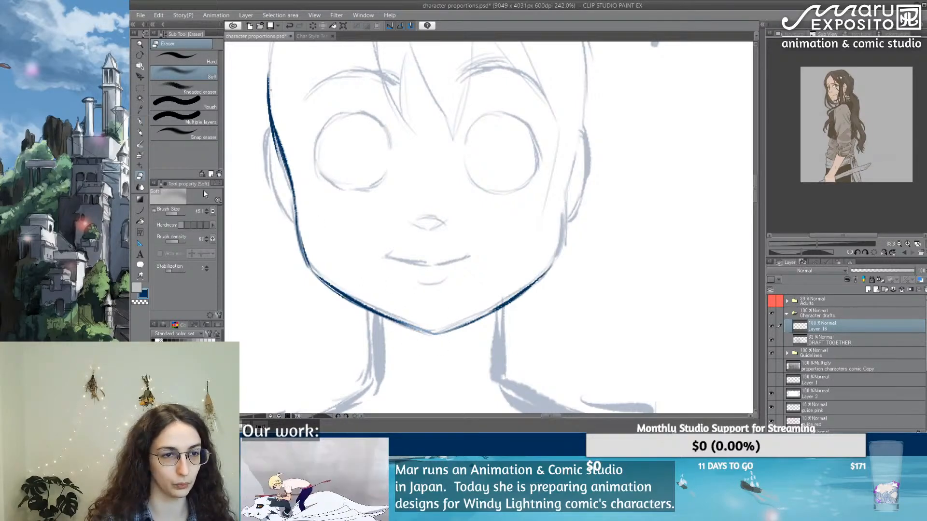
{"action": "left_click", "coordinate": [140, 123]}
{"action": "left_click_drag", "start_coordinate": [420, 332], "coordinate": [442, 332]}
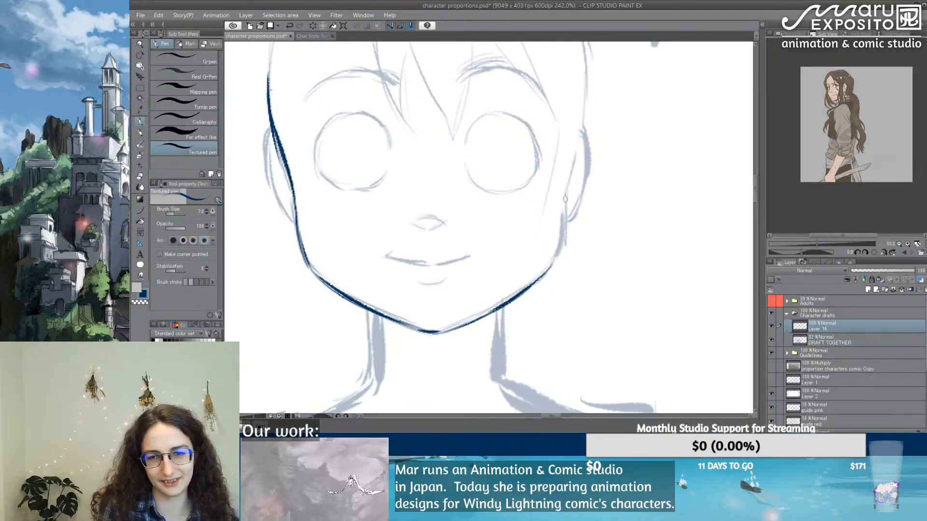
{"action": "left_click_drag", "start_coordinate": [565, 198], "coordinate": [548, 271]}
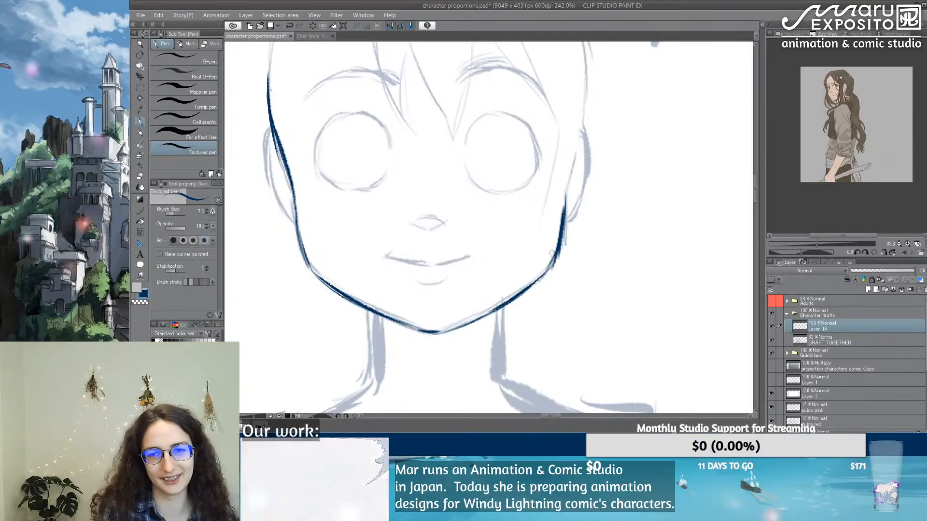
Step: Trace the right side of the 146 cm character's face from the ear up past the temple
{"action": "mouse_move", "coordinate": [583, 125]}
{"action": "left_mouse_down"}
{"action": "mouse_move", "coordinate": [578, 145]}
{"action": "mouse_move", "coordinate": [583, 115]}
{"action": "mouse_move", "coordinate": [564, 212]}
{"action": "left_mouse_up"}
{"action": "key", "text": "ctrl+z"}
{"action": "key", "text": "ctrl+z"}
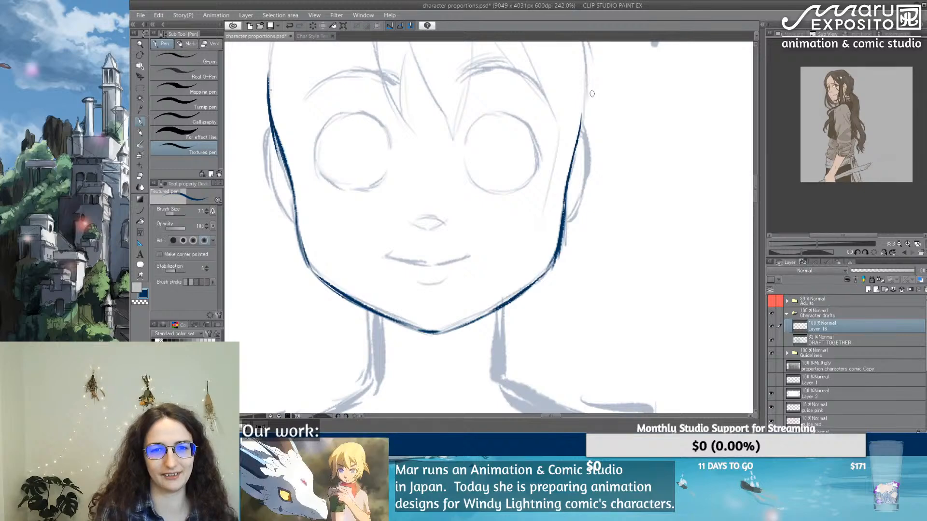
{"action": "left_click_drag", "start_coordinate": [585, 117], "coordinate": [570, 182]}
{"action": "left_click_drag", "start_coordinate": [568, 109], "coordinate": [567, 164]}
{"action": "left_click_drag", "start_coordinate": [569, 126], "coordinate": [566, 182]}
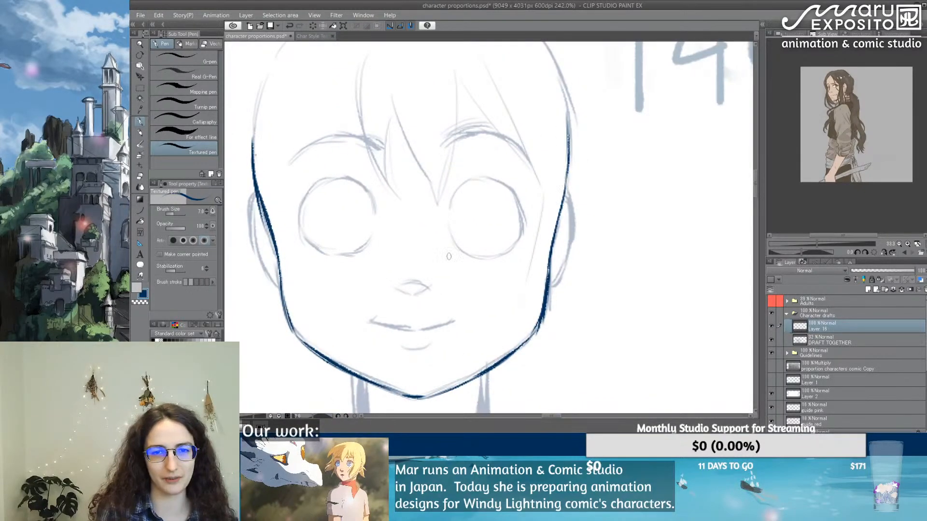
Step: Draw short vertical centre lines on the forehead and through the nose to the mouth, and trace both nostrils
{"action": "left_click_drag", "start_coordinate": [412, 134], "coordinate": [418, 393]}
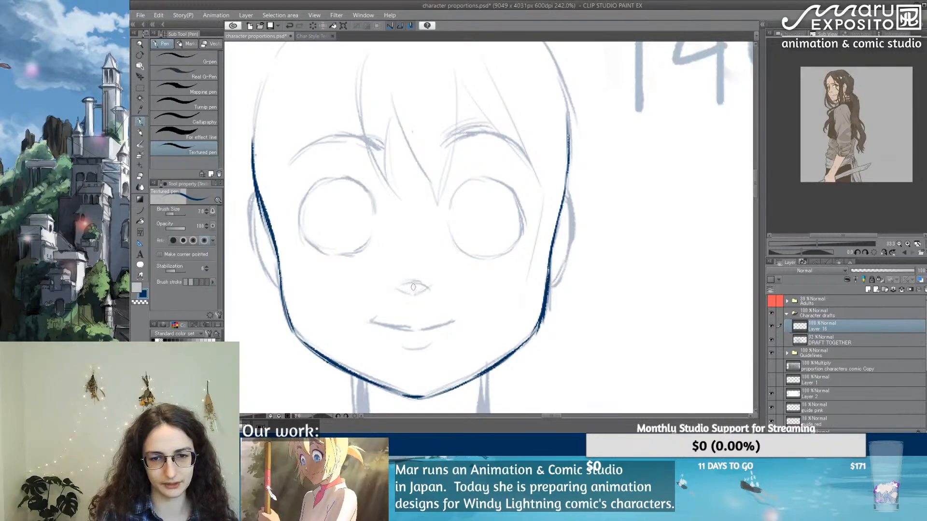
{"action": "left_click_drag", "start_coordinate": [415, 266], "coordinate": [417, 329]}
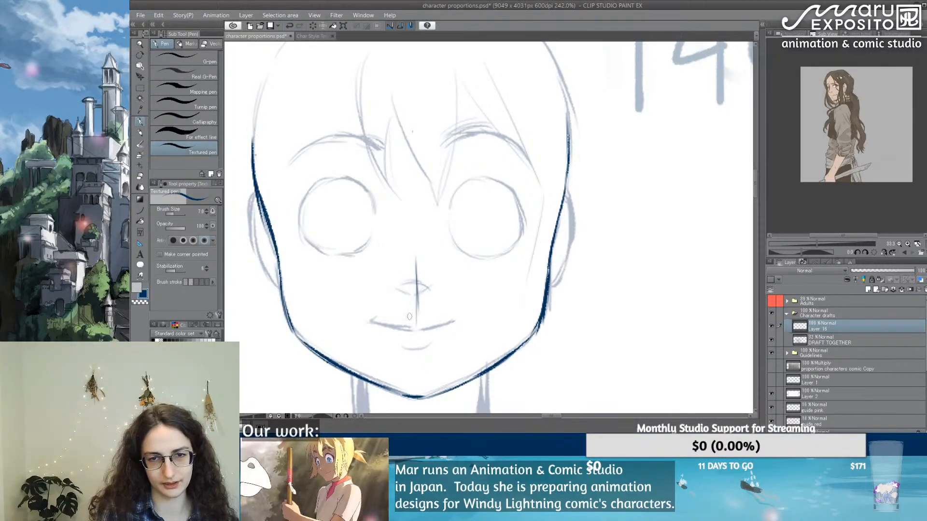
{"action": "left_click_drag", "start_coordinate": [413, 120], "coordinate": [415, 178]}
{"action": "left_click_drag", "start_coordinate": [415, 141], "coordinate": [415, 183]}
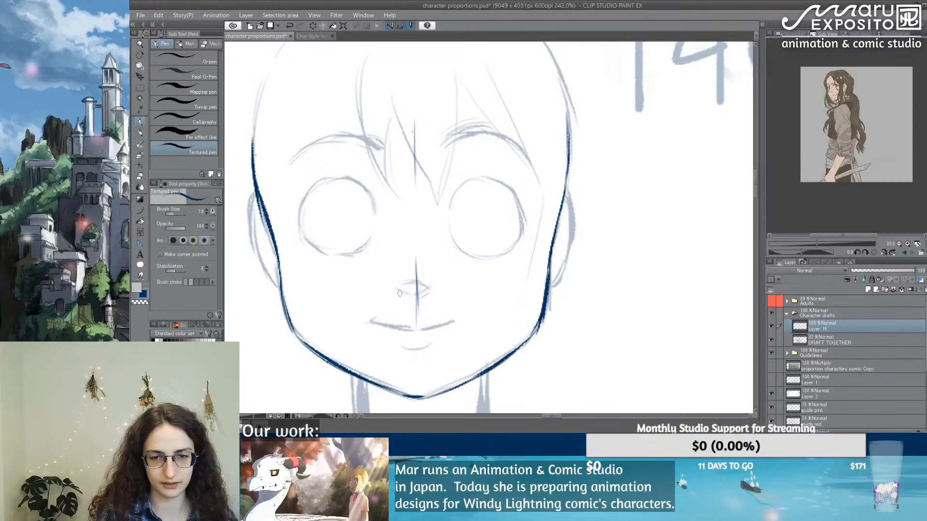
{"action": "mouse_move", "coordinate": [401, 293]}
{"action": "left_mouse_down"}
{"action": "mouse_move", "coordinate": [431, 292]}
{"action": "mouse_move", "coordinate": [409, 299]}
{"action": "left_mouse_up"}
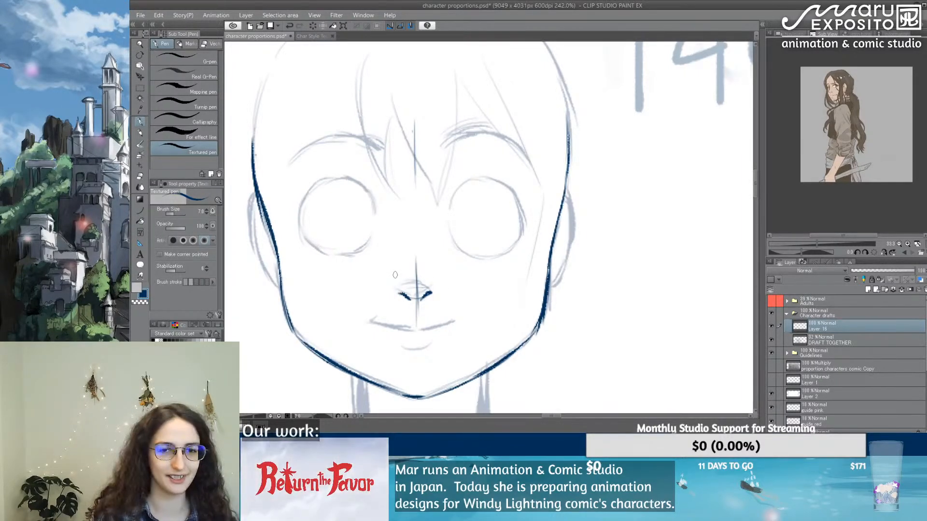
Step: Trace the upper and lower edges of both eyebrows over the draft, joining them at the pointed inner ends
{"action": "mouse_move", "coordinate": [441, 151]}
{"action": "left_mouse_down"}
{"action": "mouse_move", "coordinate": [489, 142]}
{"action": "mouse_move", "coordinate": [459, 133]}
{"action": "mouse_move", "coordinate": [441, 144]}
{"action": "mouse_move", "coordinate": [488, 133]}
{"action": "mouse_move", "coordinate": [522, 153]}
{"action": "mouse_move", "coordinate": [508, 144]}
{"action": "mouse_move", "coordinate": [531, 170]}
{"action": "left_mouse_up"}
{"action": "left_click_drag", "start_coordinate": [438, 146], "coordinate": [495, 141]}
{"action": "left_click_drag", "start_coordinate": [501, 141], "coordinate": [524, 156]}
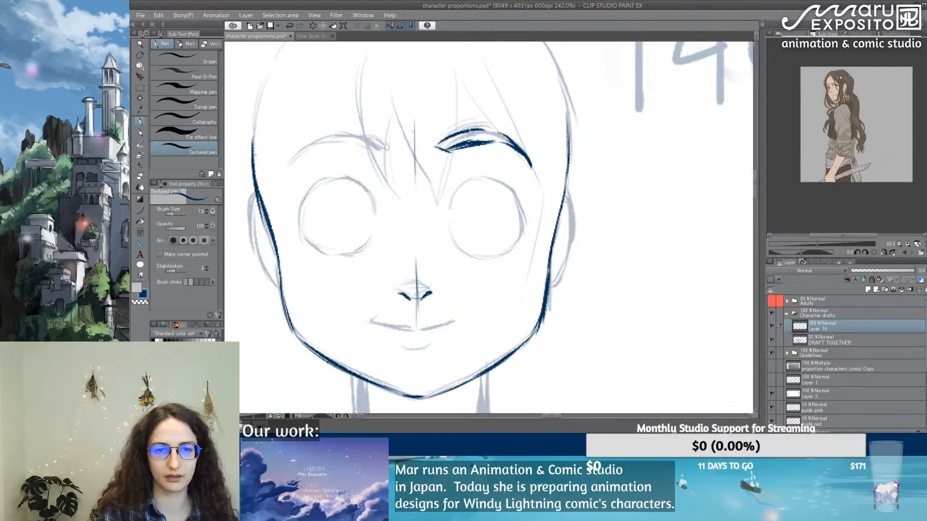
{"action": "left_click_drag", "start_coordinate": [385, 147], "coordinate": [398, 143]}
{"action": "mouse_move", "coordinate": [288, 163]}
{"action": "left_mouse_down"}
{"action": "mouse_move", "coordinate": [332, 140]}
{"action": "mouse_move", "coordinate": [377, 147]}
{"action": "left_mouse_up"}
{"action": "mouse_move", "coordinate": [292, 156]}
{"action": "left_mouse_down"}
{"action": "mouse_move", "coordinate": [325, 130]}
{"action": "mouse_move", "coordinate": [384, 142]}
{"action": "left_mouse_up"}
Step: Trace the round outlines of both eyes, with heavier outer edges and short curves closing the undersides
{"action": "mouse_move", "coordinate": [450, 194]}
{"action": "left_mouse_down"}
{"action": "mouse_move", "coordinate": [446, 227]}
{"action": "mouse_move", "coordinate": [452, 195]}
{"action": "mouse_move", "coordinate": [514, 193]}
{"action": "mouse_move", "coordinate": [516, 244]}
{"action": "left_mouse_up"}
{"action": "key", "text": "ctrl+z"}
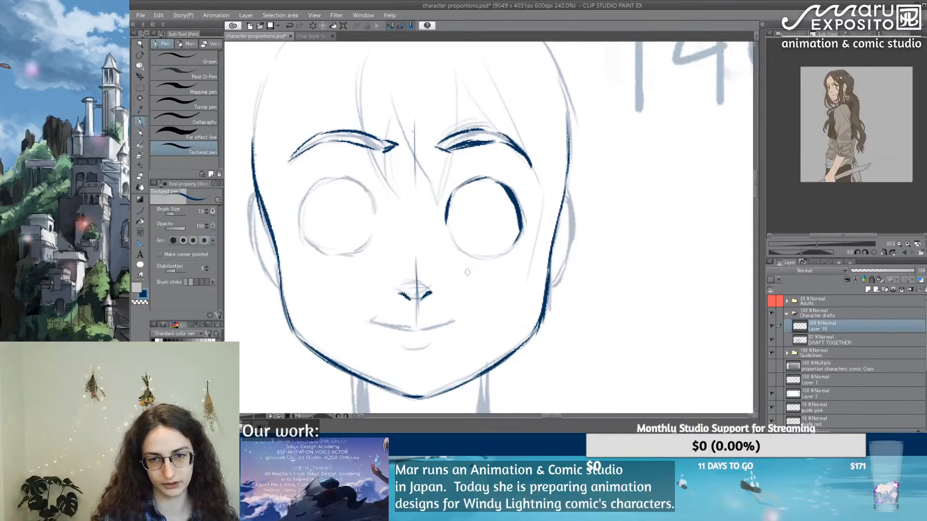
{"action": "left_click_drag", "start_coordinate": [462, 253], "coordinate": [503, 257]}
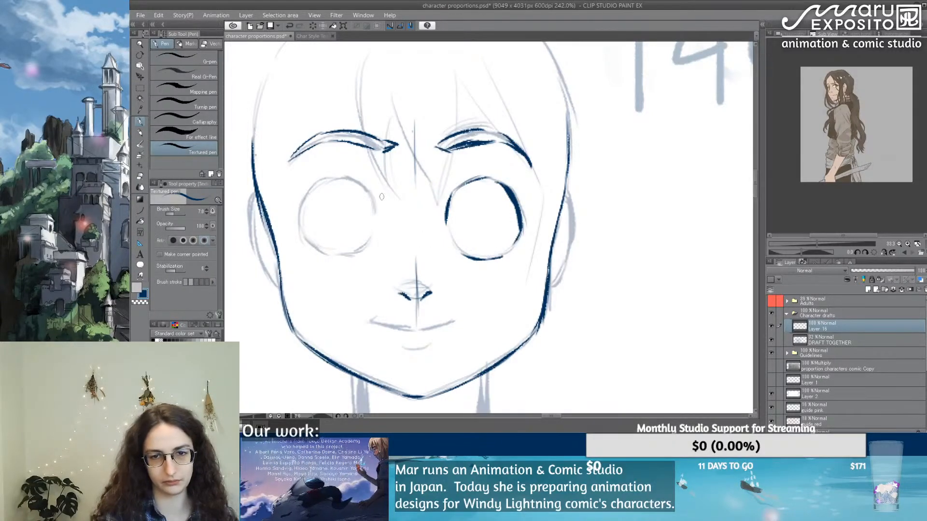
{"action": "left_click_drag", "start_coordinate": [371, 198], "coordinate": [378, 226]}
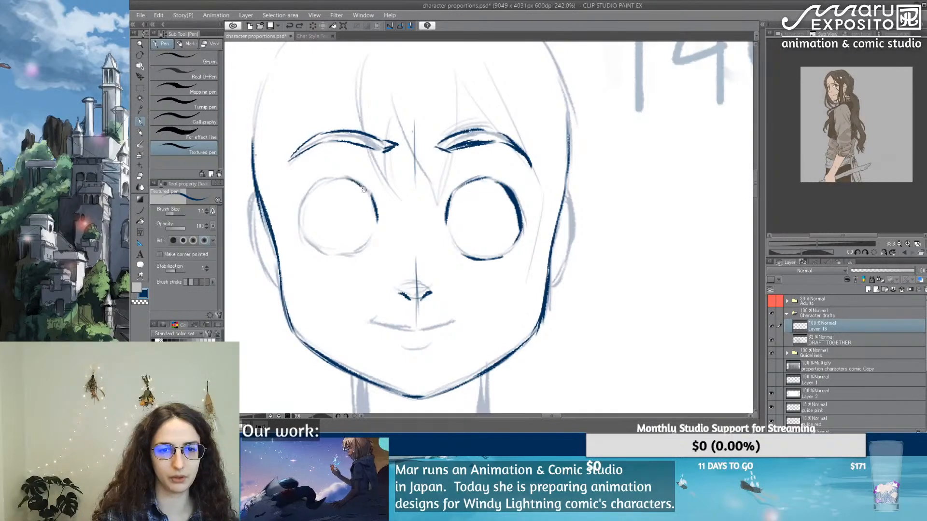
{"action": "mouse_move", "coordinate": [348, 178]}
{"action": "left_mouse_down"}
{"action": "mouse_move", "coordinate": [369, 196]}
{"action": "mouse_move", "coordinate": [309, 200]}
{"action": "mouse_move", "coordinate": [302, 234]}
{"action": "mouse_move", "coordinate": [299, 227]}
{"action": "mouse_move", "coordinate": [317, 250]}
{"action": "left_mouse_up"}
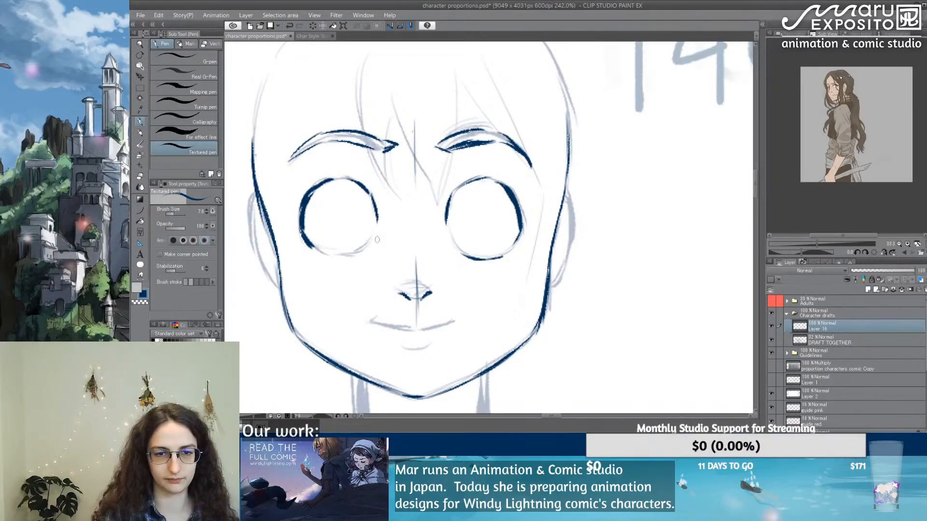
{"action": "left_click_drag", "start_coordinate": [328, 252], "coordinate": [359, 253]}
Step: Trace the outer contours of both ears, the smiling mouth line and the short lower-lip mark
{"action": "mouse_move", "coordinate": [253, 198]}
{"action": "left_mouse_down"}
{"action": "mouse_move", "coordinate": [253, 225]}
{"action": "mouse_move", "coordinate": [280, 286]}
{"action": "left_mouse_up"}
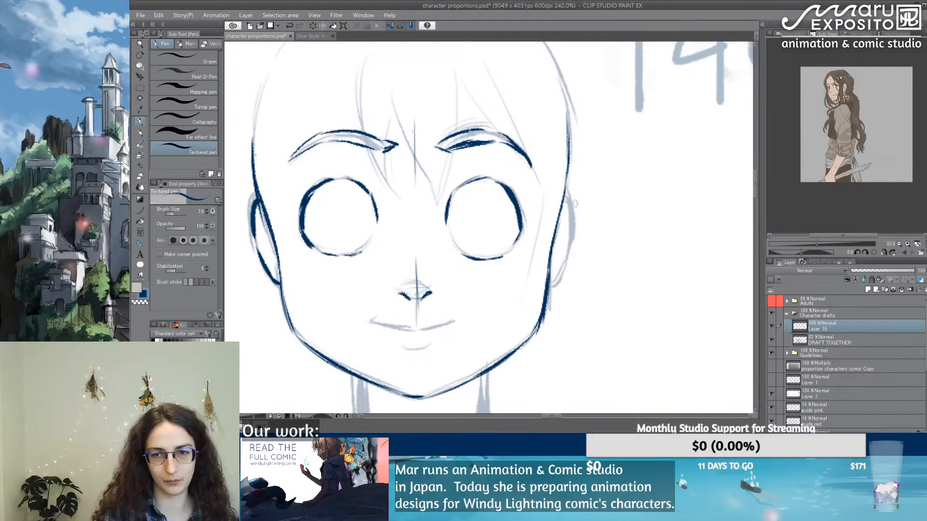
{"action": "mouse_move", "coordinate": [563, 202]}
{"action": "left_mouse_down"}
{"action": "mouse_move", "coordinate": [567, 258]}
{"action": "mouse_move", "coordinate": [548, 286]}
{"action": "mouse_move", "coordinate": [569, 247]}
{"action": "mouse_move", "coordinate": [556, 282]}
{"action": "left_mouse_up"}
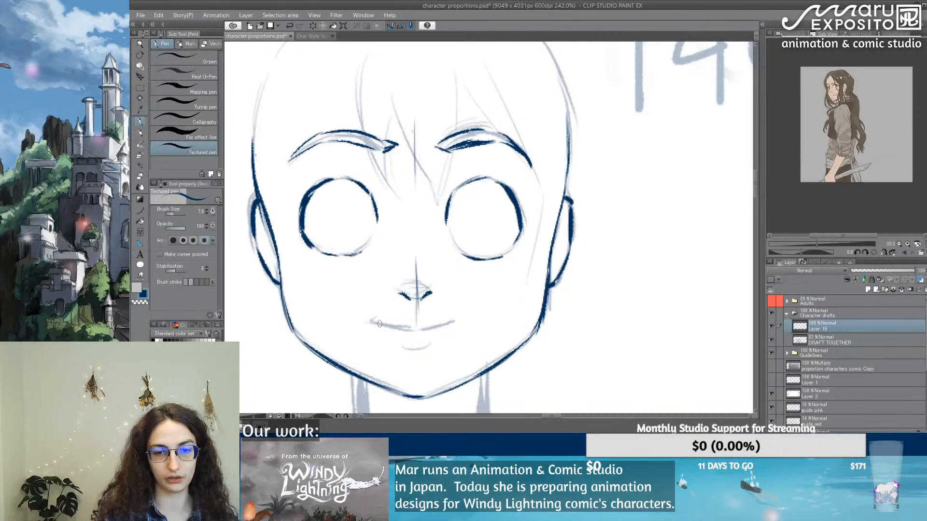
{"action": "mouse_move", "coordinate": [372, 321]}
{"action": "left_mouse_down"}
{"action": "mouse_move", "coordinate": [409, 331]}
{"action": "mouse_move", "coordinate": [455, 323]}
{"action": "mouse_move", "coordinate": [437, 328]}
{"action": "left_mouse_up"}
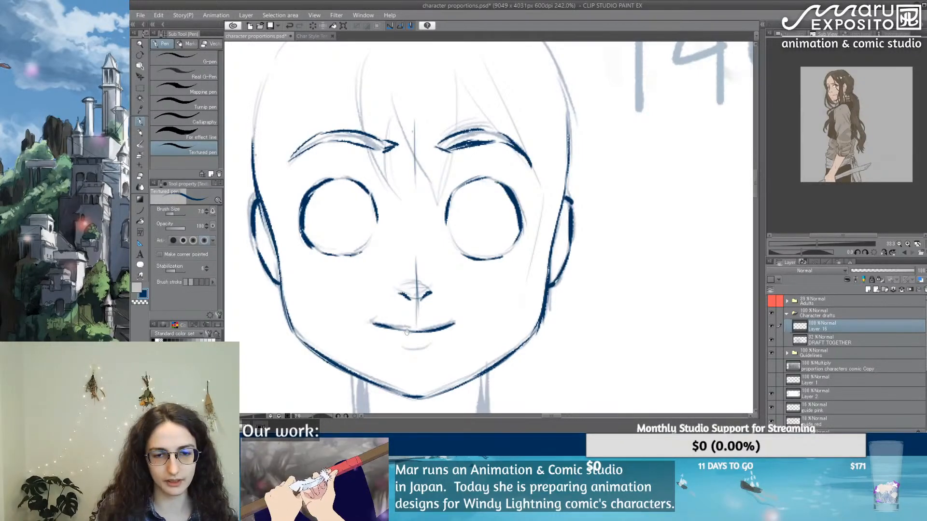
{"action": "left_click_drag", "start_coordinate": [404, 347], "coordinate": [431, 347]}
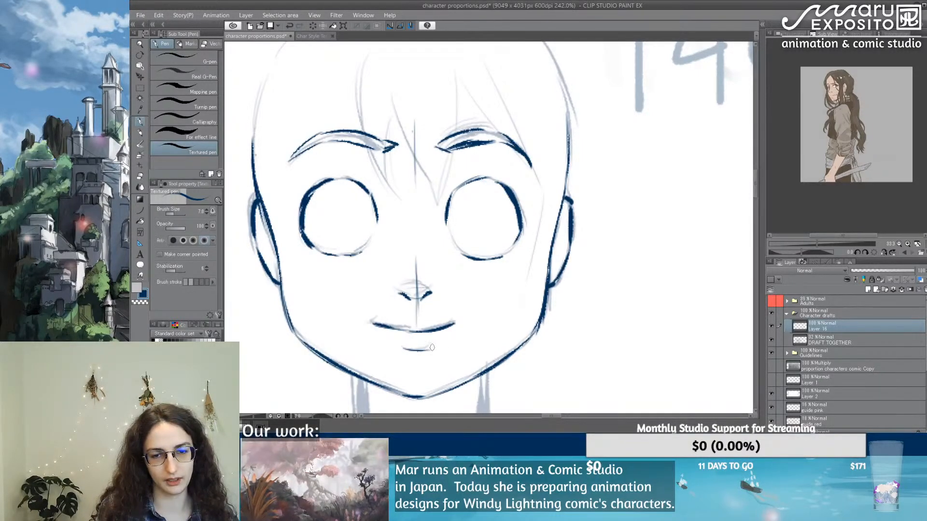
{"action": "key", "text": "ctrl+z"}
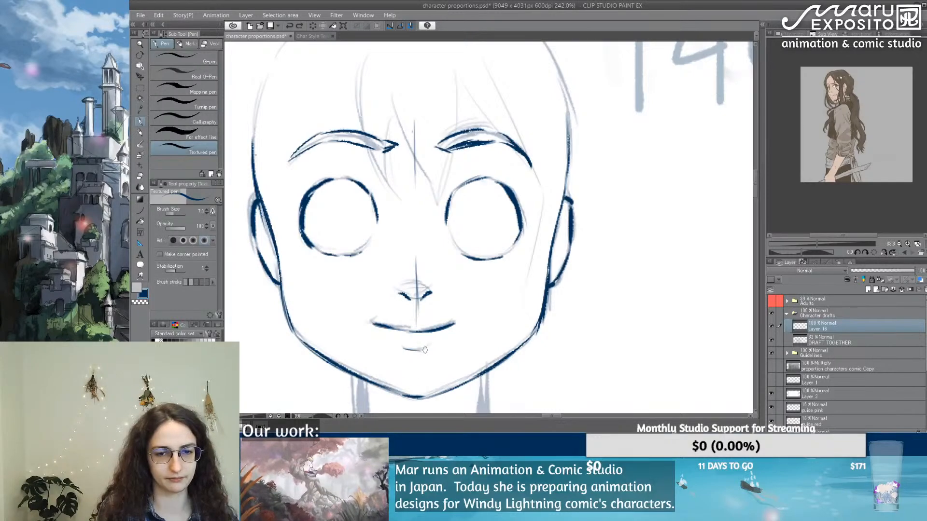
{"action": "left_click_drag", "start_coordinate": [419, 351], "coordinate": [427, 349]}
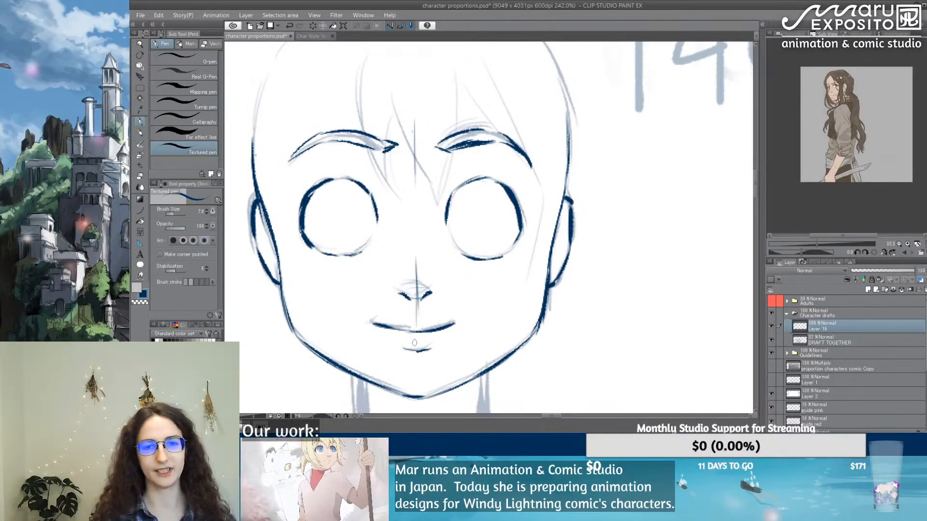
Step: Refine the inner tip of the left eyebrow with the Textured pen
{"action": "key", "text": "e"}
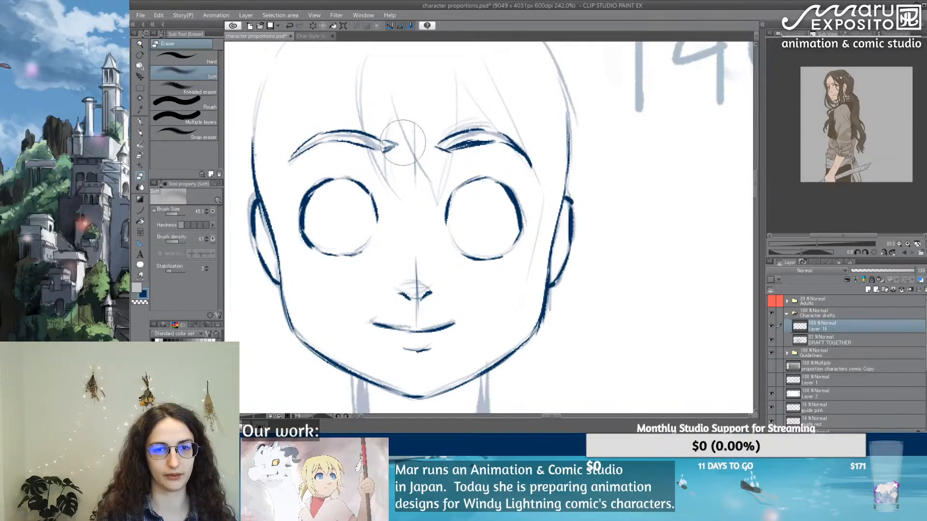
{"action": "left_click", "coordinate": [140, 122]}
{"action": "left_click_drag", "start_coordinate": [375, 131], "coordinate": [393, 145]}
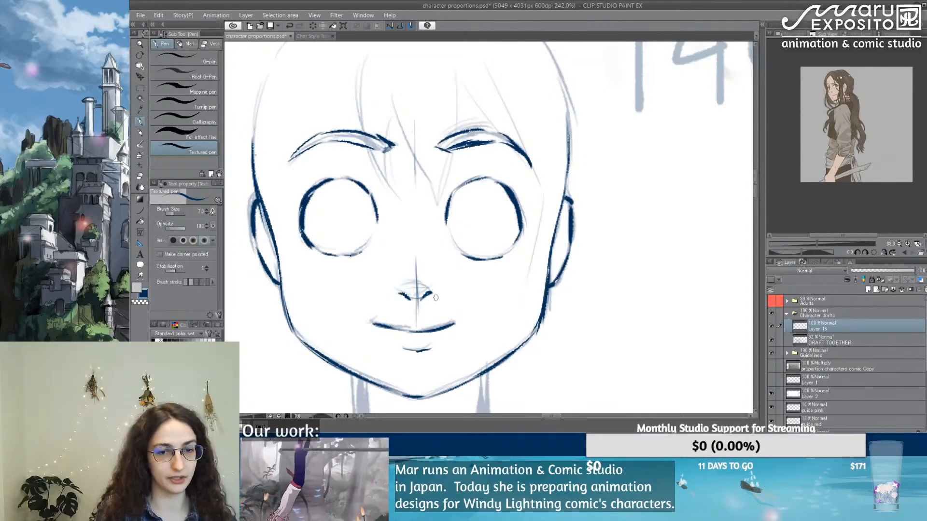
Step: Trace both sides of the neck from the jaw down to the start of the shoulders
{"action": "scroll", "coordinate": [464, 266], "scroll_direction": "down", "scroll_amount": 3}
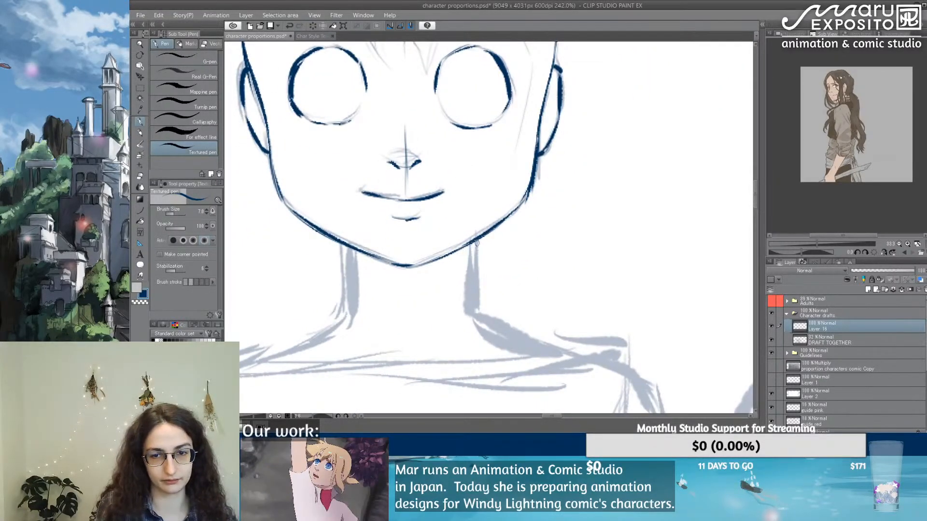
{"action": "left_click_drag", "start_coordinate": [476, 242], "coordinate": [480, 323]}
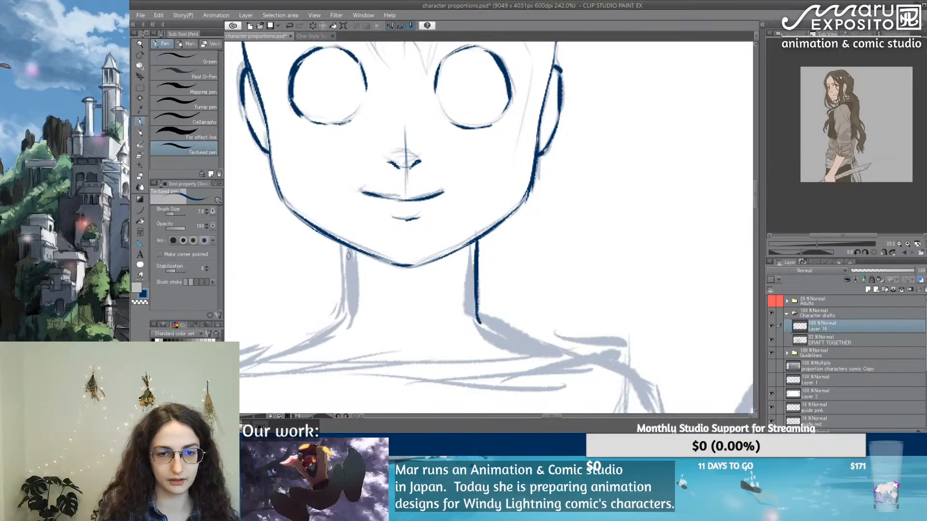
{"action": "left_click_drag", "start_coordinate": [348, 245], "coordinate": [344, 316]}
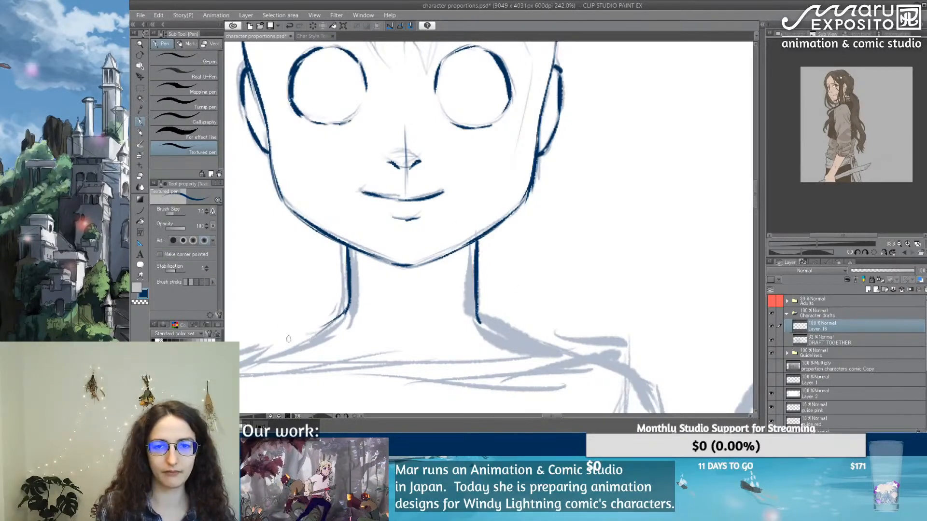
Step: Draw a short vertical guide under the right eye and a horizontal guide line between the two eyes
{"action": "left_click_drag", "start_coordinate": [516, 194], "coordinate": [495, 259]}
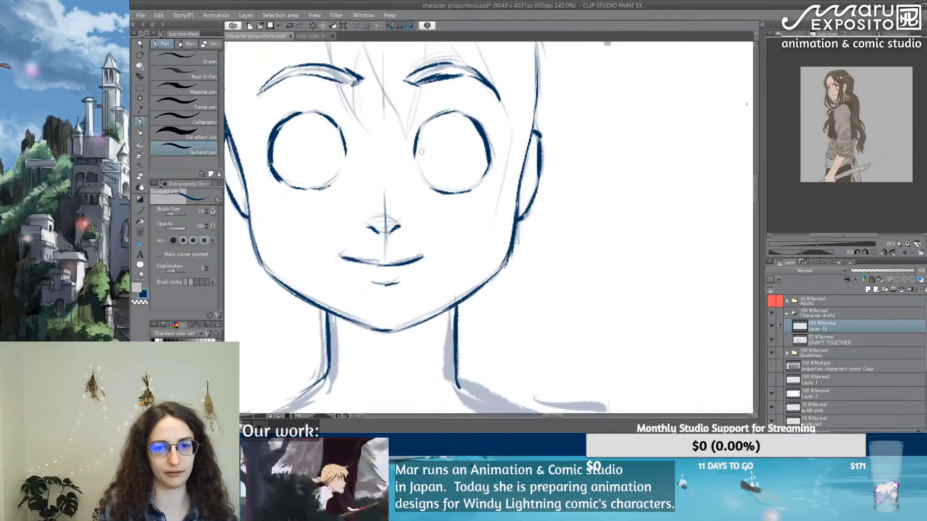
{"action": "left_click_drag", "start_coordinate": [452, 174], "coordinate": [457, 220]}
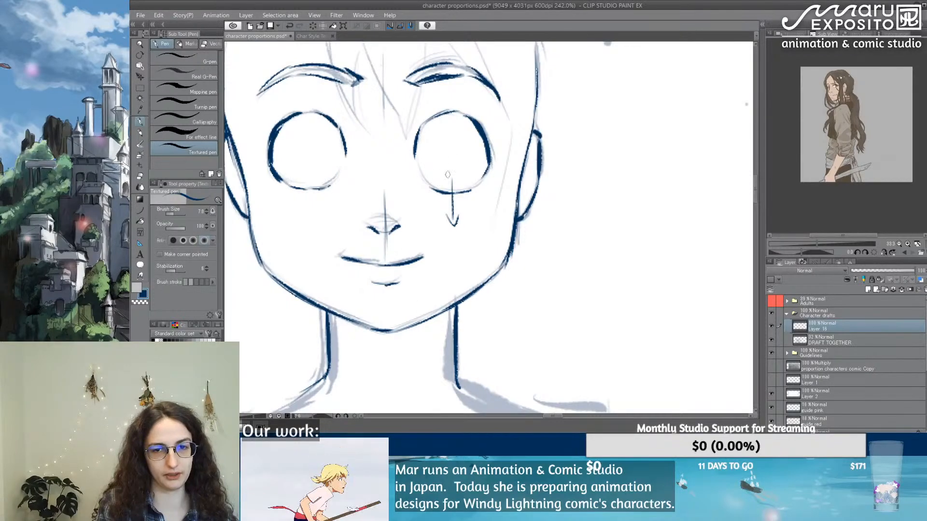
{"action": "key", "text": "ctrl+z"}
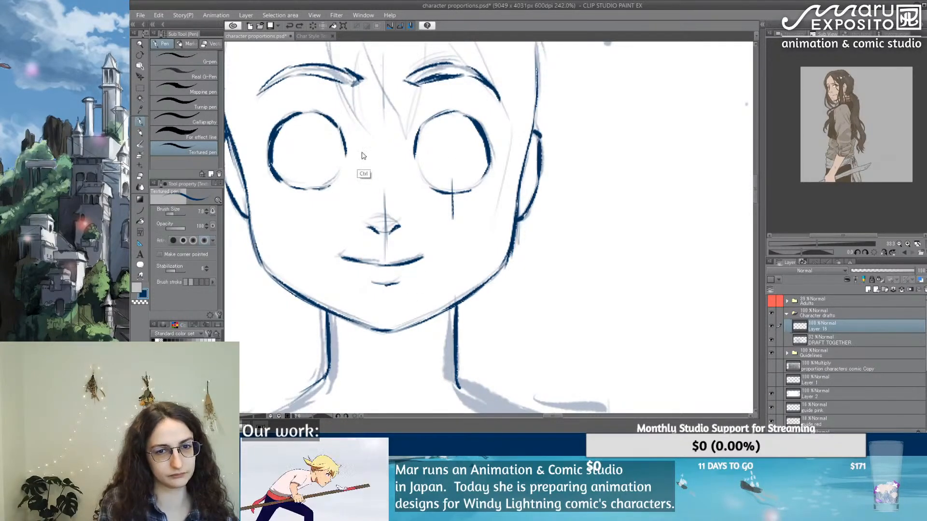
{"action": "mouse_move", "coordinate": [322, 154]}
{"action": "left_mouse_down"}
{"action": "mouse_move", "coordinate": [439, 151]}
{"action": "mouse_move", "coordinate": [391, 211]}
{"action": "mouse_move", "coordinate": [330, 178]}
{"action": "mouse_move", "coordinate": [379, 233]}
{"action": "left_mouse_up"}
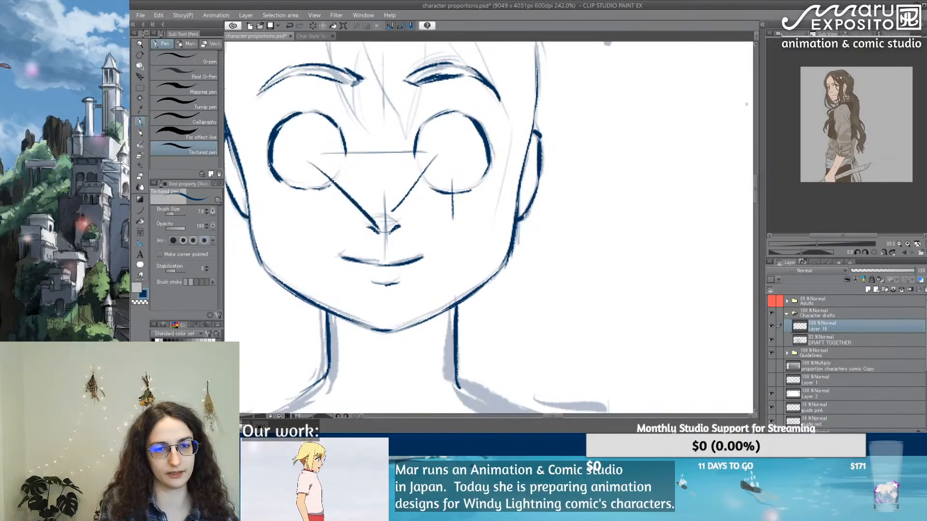
{"action": "mouse_move", "coordinate": [332, 124]}
{"action": "left_mouse_down"}
{"action": "mouse_move", "coordinate": [377, 232]}
{"action": "mouse_move", "coordinate": [439, 105]}
{"action": "left_mouse_up"}
{"action": "left_click_drag", "start_coordinate": [438, 117], "coordinate": [403, 224]}
{"action": "mouse_move", "coordinate": [456, 96]}
{"action": "left_mouse_down"}
{"action": "mouse_move", "coordinate": [455, 113]}
{"action": "mouse_move", "coordinate": [459, 99]}
{"action": "left_mouse_up"}
{"action": "left_click_drag", "start_coordinate": [368, 109], "coordinate": [274, 103]}
{"action": "key", "text": "ctrl+z"}
{"action": "key", "text": "ctrl+z"}
{"action": "key", "text": "ctrl+z"}
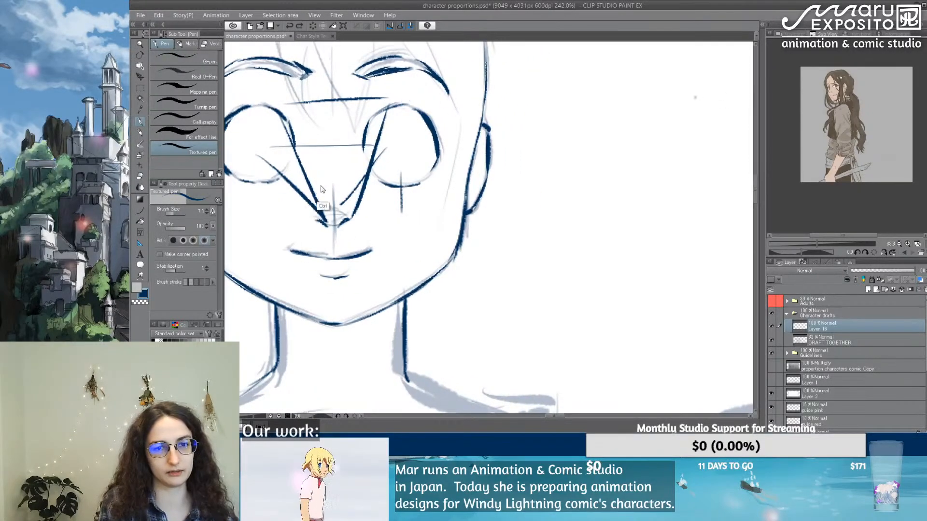
{"action": "scroll", "coordinate": [376, 181], "scroll_direction": "up", "scroll_amount": 1}
{"action": "key", "text": "ctrl+z"}
{"action": "key", "text": "ctrl+z"}
{"action": "key", "text": "ctrl+z"}
{"action": "key", "text": "ctrl+z"}
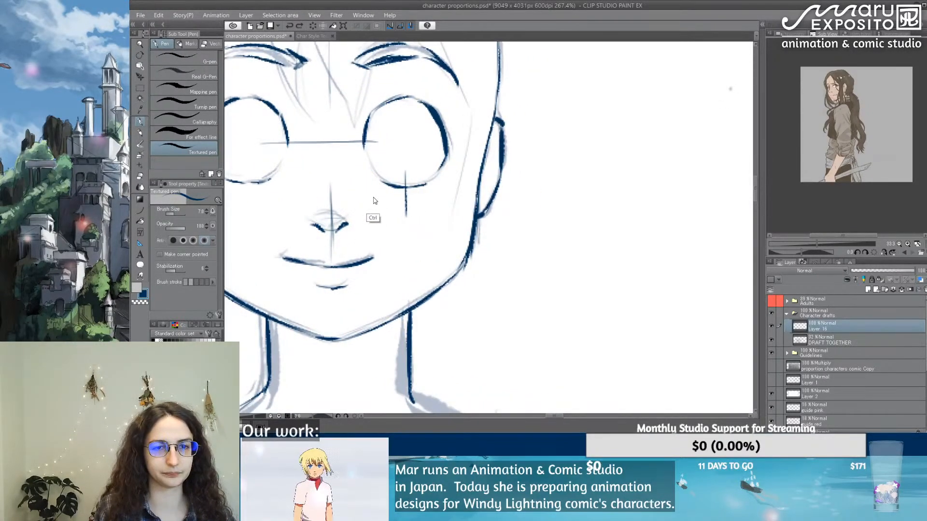
{"action": "left_click_drag", "start_coordinate": [379, 195], "coordinate": [478, 379]}
{"action": "mouse_move", "coordinate": [300, 138]}
{"action": "left_mouse_down"}
{"action": "mouse_move", "coordinate": [272, 191]}
{"action": "mouse_move", "coordinate": [355, 95]}
{"action": "mouse_move", "coordinate": [479, 86]}
{"action": "mouse_move", "coordinate": [538, 99]}
{"action": "mouse_move", "coordinate": [588, 146]}
{"action": "mouse_move", "coordinate": [596, 170]}
{"action": "left_mouse_up"}
{"action": "mouse_move", "coordinate": [607, 216]}
{"action": "left_mouse_down"}
{"action": "mouse_move", "coordinate": [602, 184]}
{"action": "mouse_move", "coordinate": [612, 250]}
{"action": "mouse_move", "coordinate": [480, 193]}
{"action": "mouse_move", "coordinate": [671, 126]}
{"action": "mouse_move", "coordinate": [652, 114]}
{"action": "left_mouse_up"}
{"action": "key", "text": "ctrl+z"}
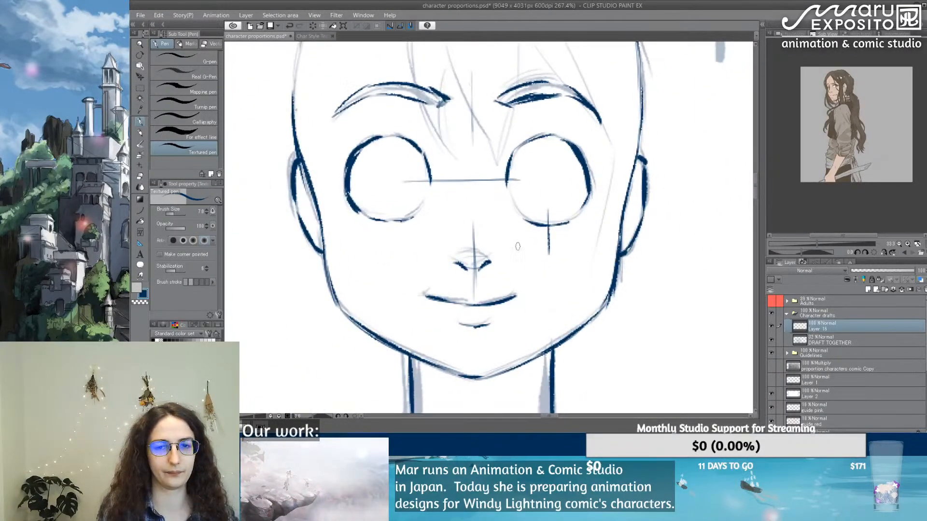
Step: Examine the traced 146 cm head against the full lineup of character proportion drafts and height guides
{"action": "scroll", "coordinate": [517, 246], "scroll_direction": "down", "scroll_amount": 8}
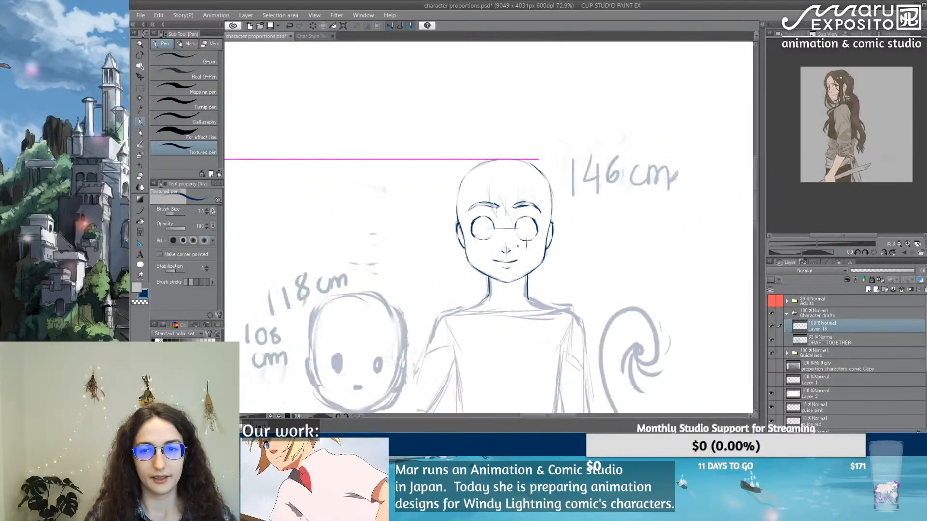
{"action": "left_click_drag", "start_coordinate": [451, 355], "coordinate": [523, 186]}
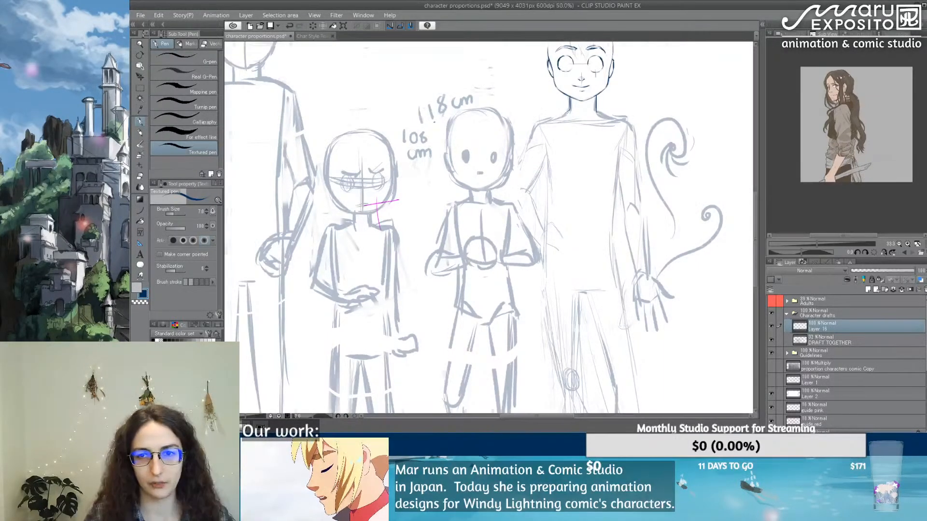
{"action": "scroll", "coordinate": [434, 122], "scroll_direction": "down", "scroll_amount": 3}
{"action": "left_click_drag", "start_coordinate": [399, 131], "coordinate": [480, 139]}
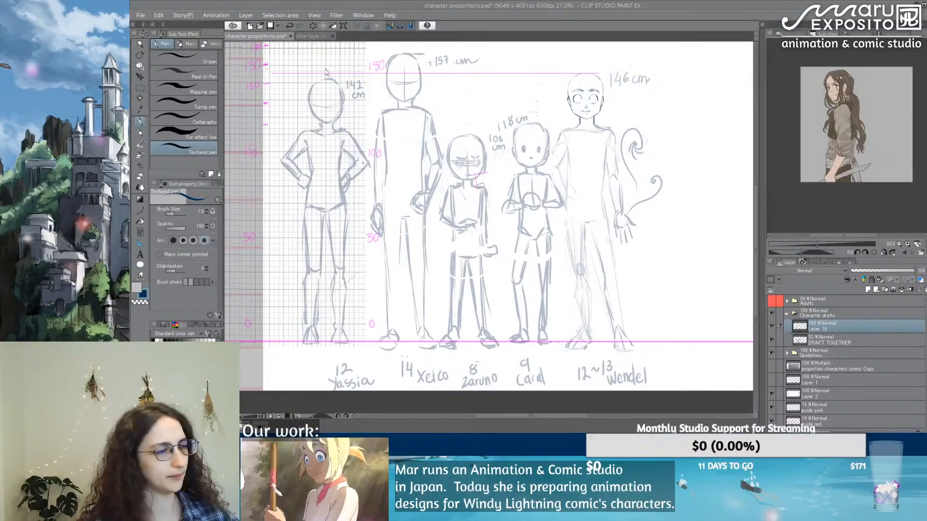
{"action": "scroll", "coordinate": [594, 115], "scroll_direction": "up", "scroll_amount": 3}
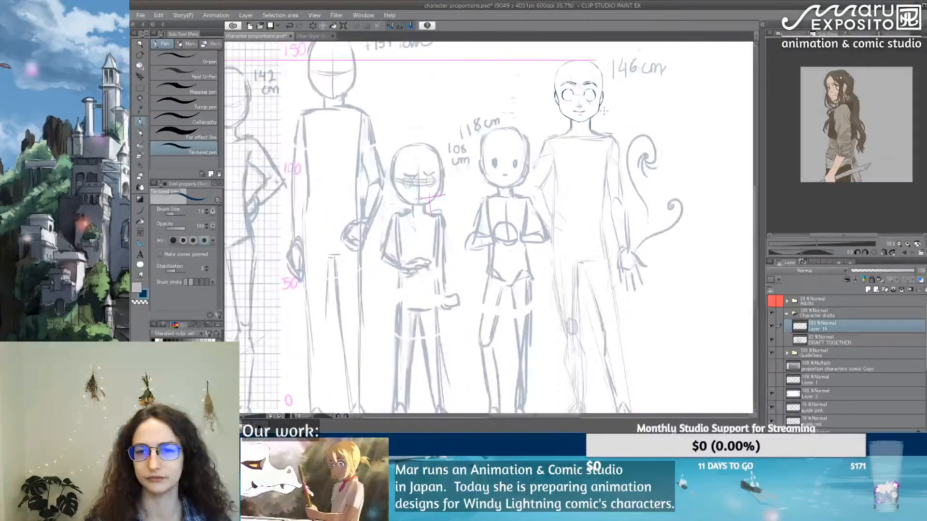
{"action": "scroll", "coordinate": [592, 222], "scroll_direction": "down", "scroll_amount": 3}
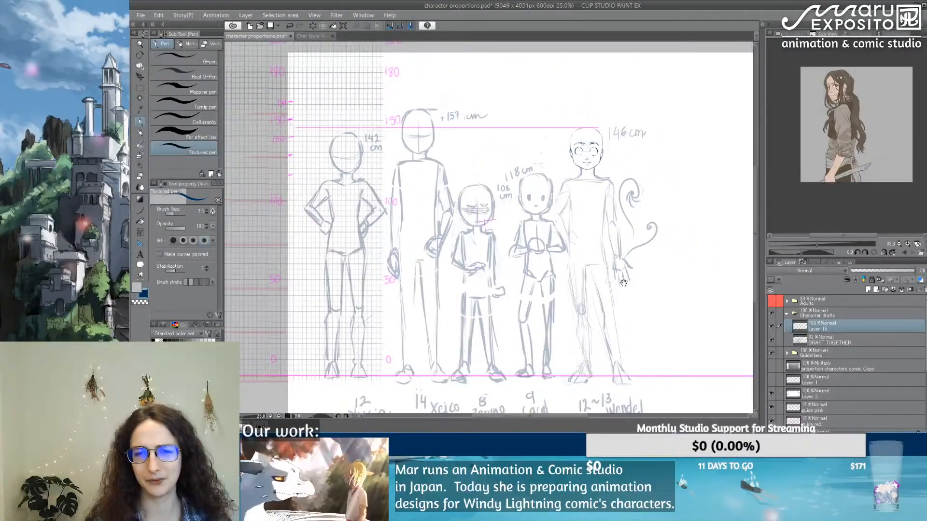
{"action": "left_click_drag", "start_coordinate": [623, 283], "coordinate": [557, 252]}
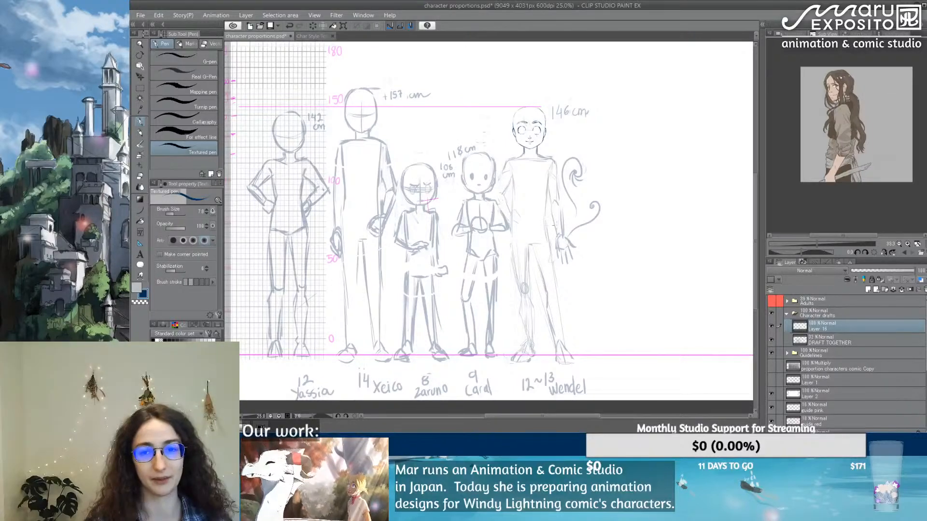
Step: Rough in the hand resting on the hip of the 146 cm character, with its extended fingers
{"action": "scroll", "coordinate": [538, 188], "scroll_direction": "up", "scroll_amount": 3}
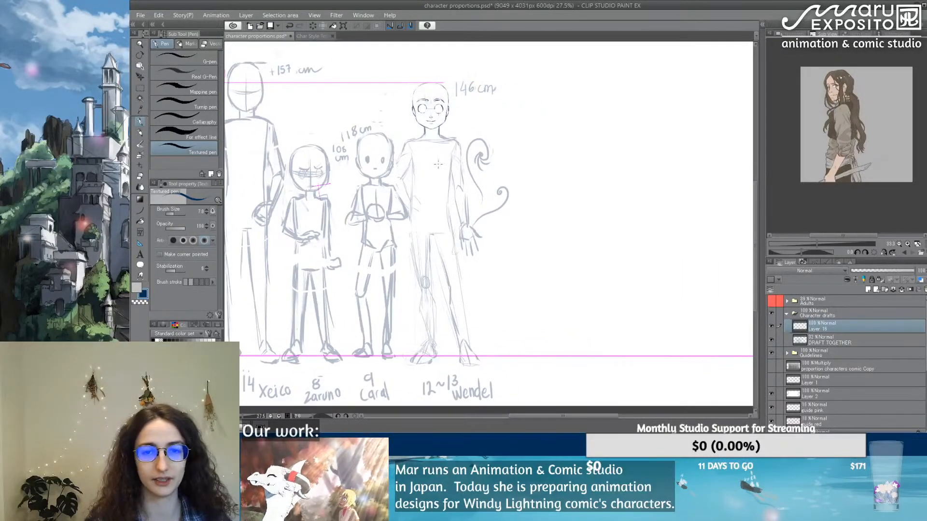
{"action": "scroll", "coordinate": [437, 164], "scroll_direction": "up", "scroll_amount": 1}
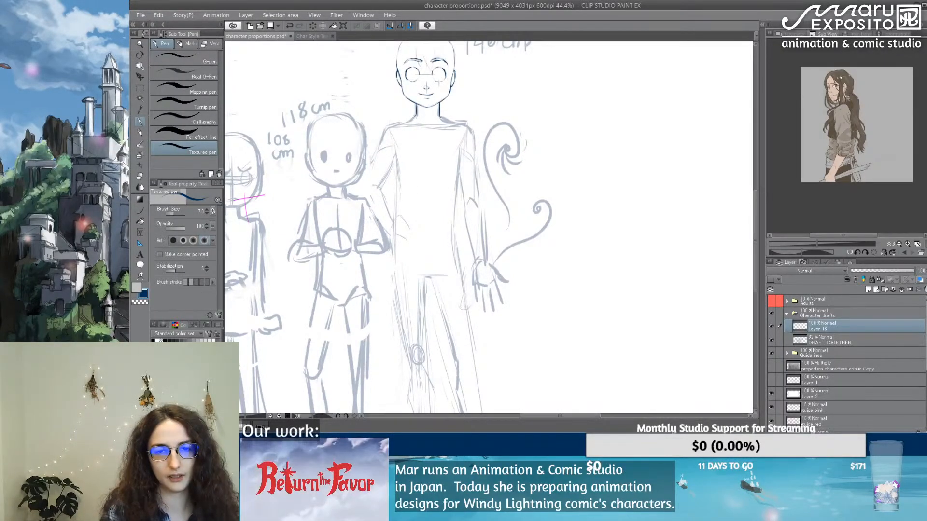
{"action": "mouse_move", "coordinate": [393, 224]}
{"action": "left_mouse_down"}
{"action": "mouse_move", "coordinate": [391, 241]}
{"action": "mouse_move", "coordinate": [417, 214]}
{"action": "mouse_move", "coordinate": [400, 235]}
{"action": "left_mouse_up"}
{"action": "key", "text": "ctrl+z"}
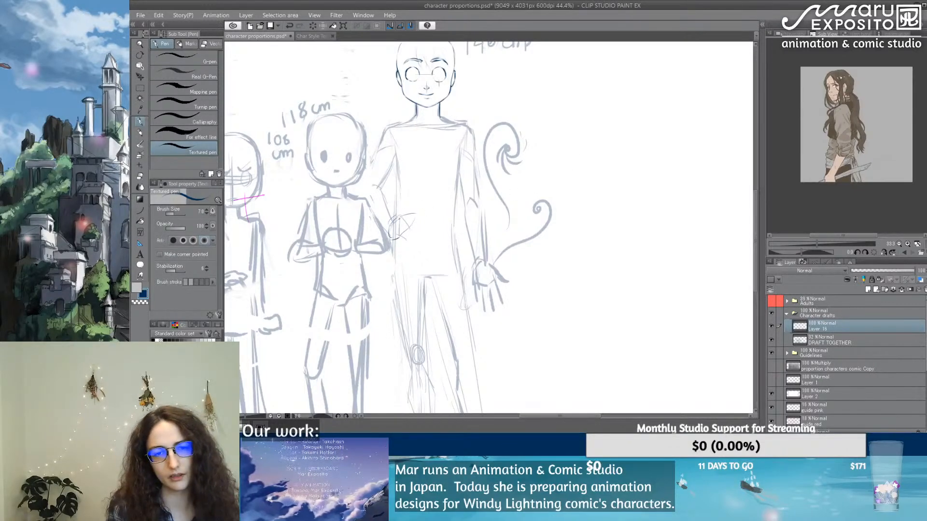
{"action": "mouse_move", "coordinate": [416, 219]}
{"action": "left_mouse_down"}
{"action": "mouse_move", "coordinate": [400, 228]}
{"action": "mouse_move", "coordinate": [414, 234]}
{"action": "left_mouse_up"}
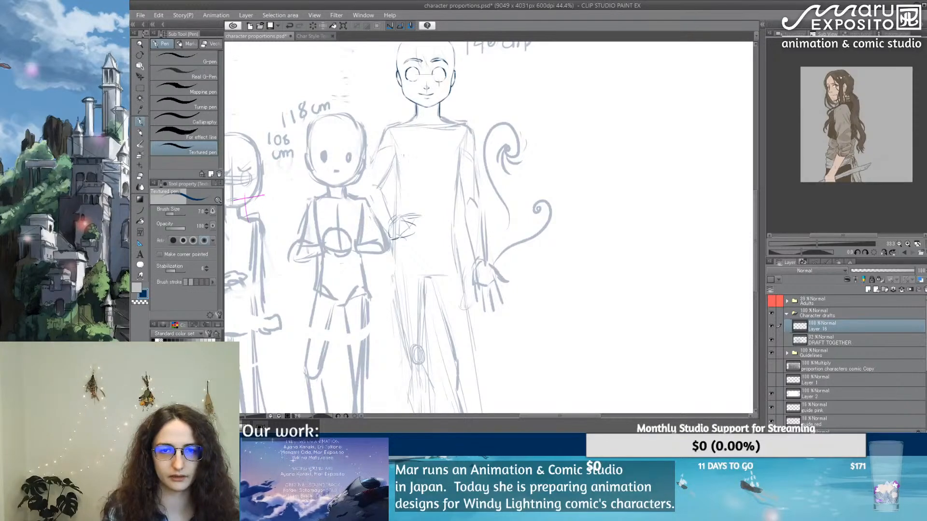
Step: Trace the 146 cm character's shoulder and bent left arm down to the hand on the hip
{"action": "scroll", "coordinate": [447, 216], "scroll_direction": "up", "scroll_amount": 2}
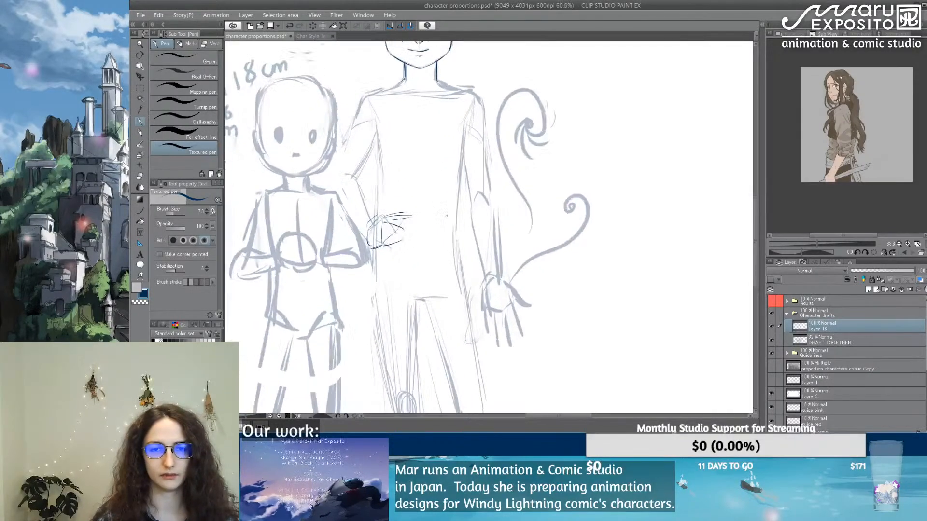
{"action": "mouse_move", "coordinate": [378, 90]}
{"action": "left_mouse_down"}
{"action": "mouse_move", "coordinate": [361, 92]}
{"action": "mouse_move", "coordinate": [380, 88]}
{"action": "mouse_move", "coordinate": [358, 101]}
{"action": "mouse_move", "coordinate": [334, 170]}
{"action": "left_mouse_up"}
{"action": "left_click_drag", "start_coordinate": [379, 131], "coordinate": [353, 175]}
{"action": "mouse_move", "coordinate": [357, 114]}
{"action": "left_mouse_down"}
{"action": "mouse_move", "coordinate": [330, 181]}
{"action": "mouse_move", "coordinate": [359, 231]}
{"action": "left_mouse_up"}
{"action": "left_click_drag", "start_coordinate": [343, 210], "coordinate": [361, 233]}
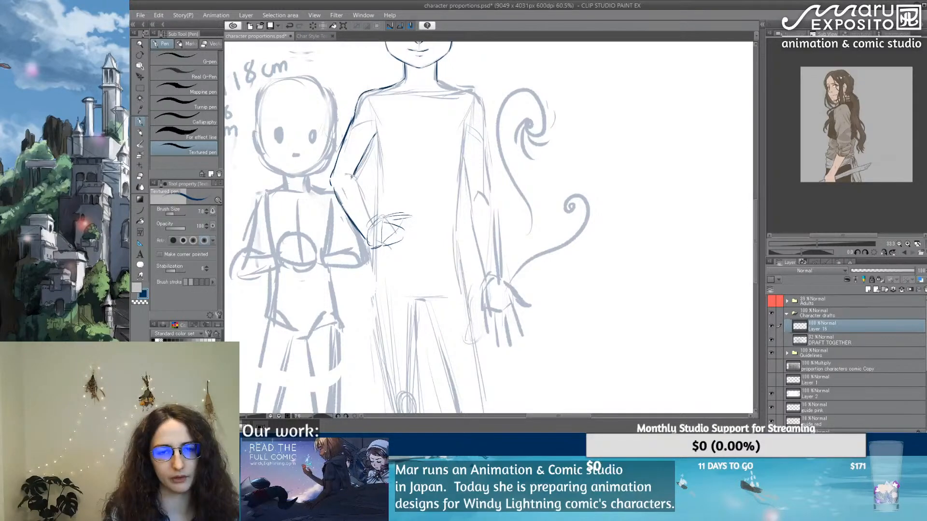
{"action": "mouse_move", "coordinate": [357, 174]}
{"action": "left_mouse_down"}
{"action": "mouse_move", "coordinate": [352, 187]}
{"action": "mouse_move", "coordinate": [373, 224]}
{"action": "left_mouse_up"}
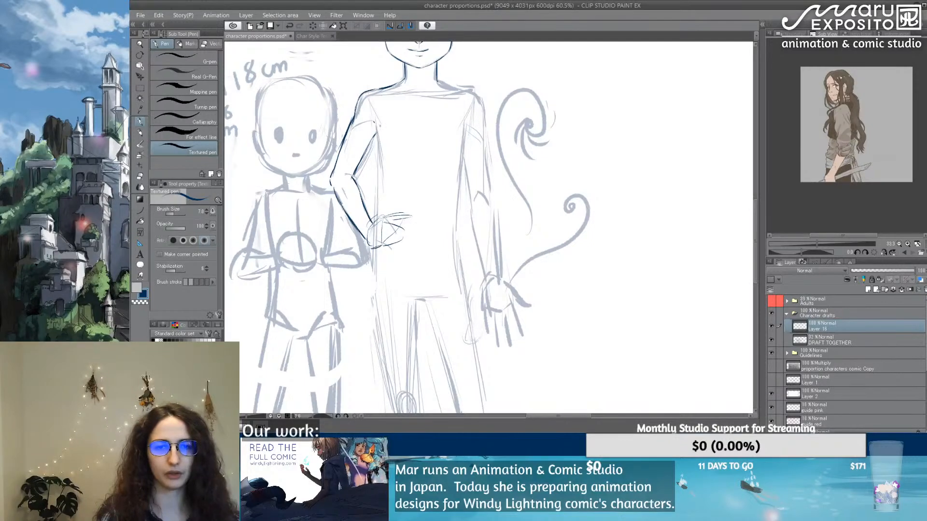
Step: Add a short armpit line, a construction oval on the chest and short curves marking the waist
{"action": "left_click_drag", "start_coordinate": [376, 123], "coordinate": [382, 146]}
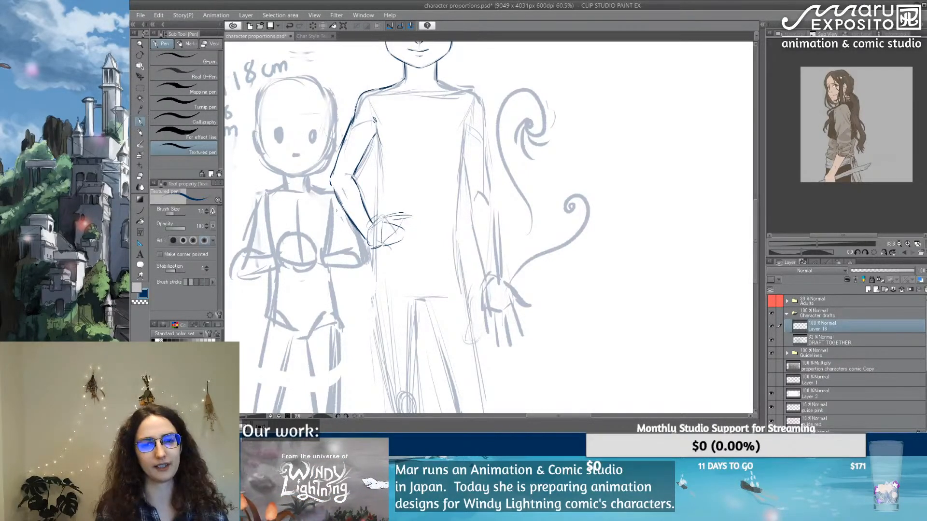
{"action": "mouse_move", "coordinate": [392, 187]}
{"action": "left_mouse_down"}
{"action": "mouse_move", "coordinate": [435, 140]}
{"action": "mouse_move", "coordinate": [411, 201]}
{"action": "mouse_move", "coordinate": [453, 213]}
{"action": "mouse_move", "coordinate": [448, 238]}
{"action": "left_mouse_up"}
{"action": "left_click_drag", "start_coordinate": [378, 243], "coordinate": [388, 256]}
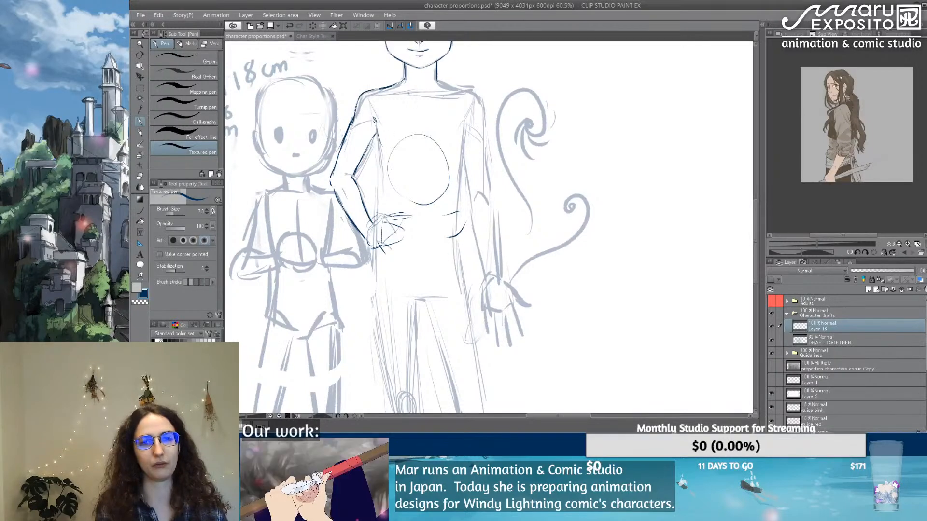
{"action": "left_click_drag", "start_coordinate": [436, 70], "coordinate": [454, 126]}
{"action": "left_click_drag", "start_coordinate": [392, 90], "coordinate": [411, 137]}
{"action": "left_click_drag", "start_coordinate": [454, 116], "coordinate": [424, 149]}
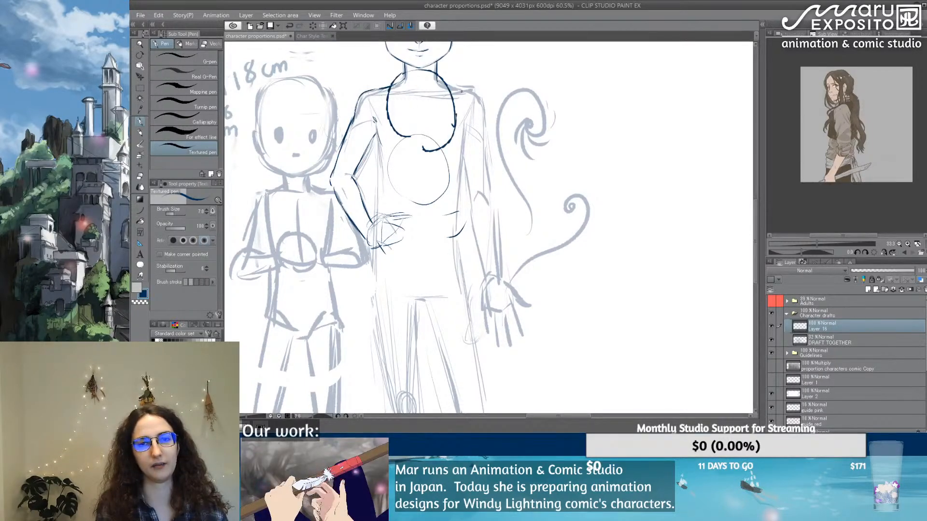
{"action": "left_click_drag", "start_coordinate": [456, 97], "coordinate": [458, 129]}
{"action": "left_click_drag", "start_coordinate": [393, 87], "coordinate": [362, 247]}
{"action": "left_click_drag", "start_coordinate": [442, 160], "coordinate": [428, 233]}
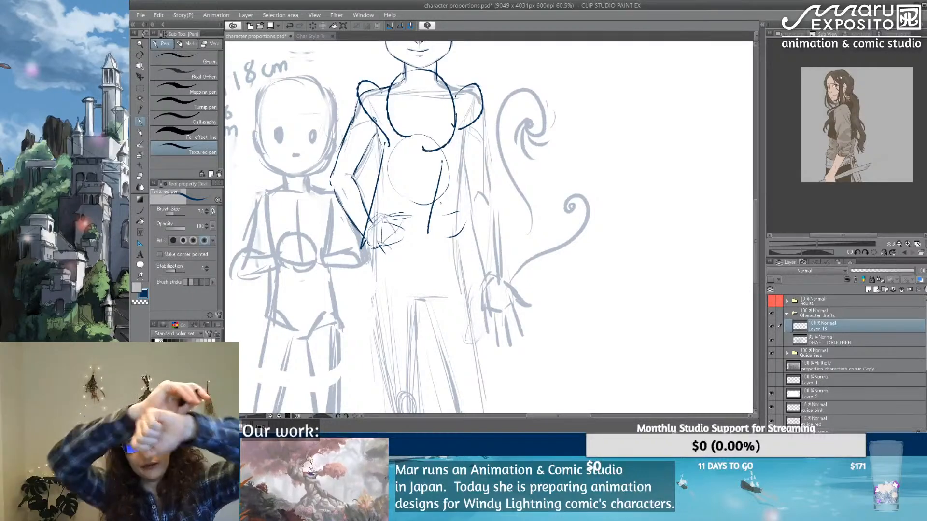
{"action": "key", "text": "minus"}
{"action": "key", "text": "minus"}
{"action": "key", "text": "minus"}
{"action": "key", "text": "ctrl+z"}
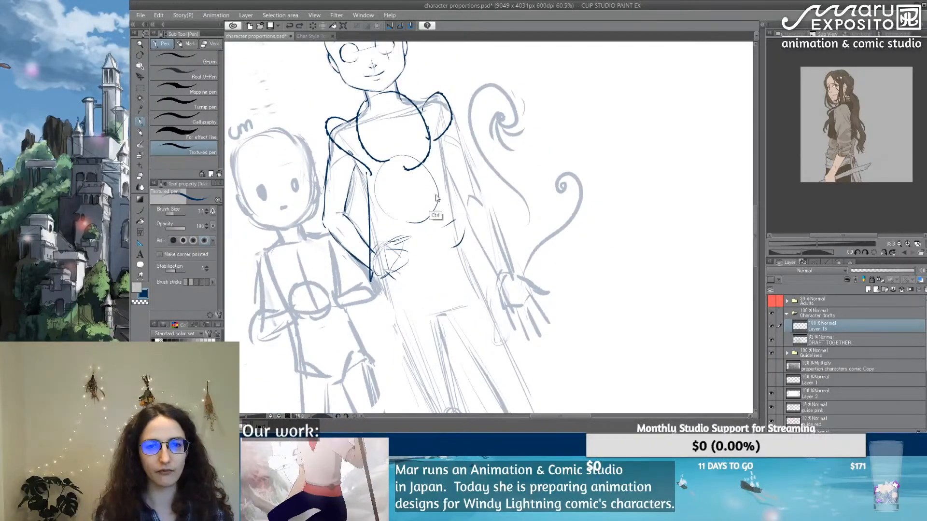
{"action": "key", "text": "ctrl+z"}
{"action": "key", "text": "ctrl+z"}
{"action": "right_click", "coordinate": [416, 219]}
{"action": "left_click", "coordinate": [492, 134]}
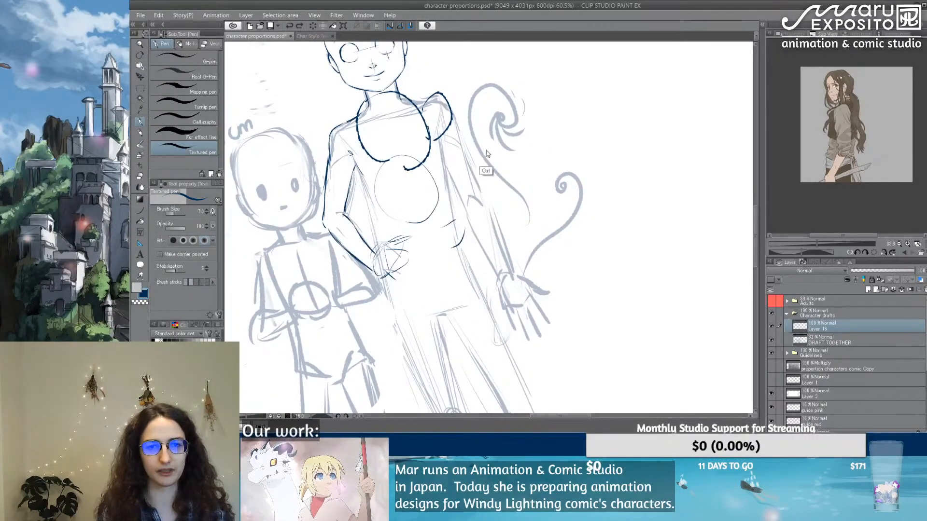
{"action": "key", "text": "ctrl+z"}
{"action": "key", "text": "ctrl+z"}
{"action": "key", "text": "ctrl+z"}
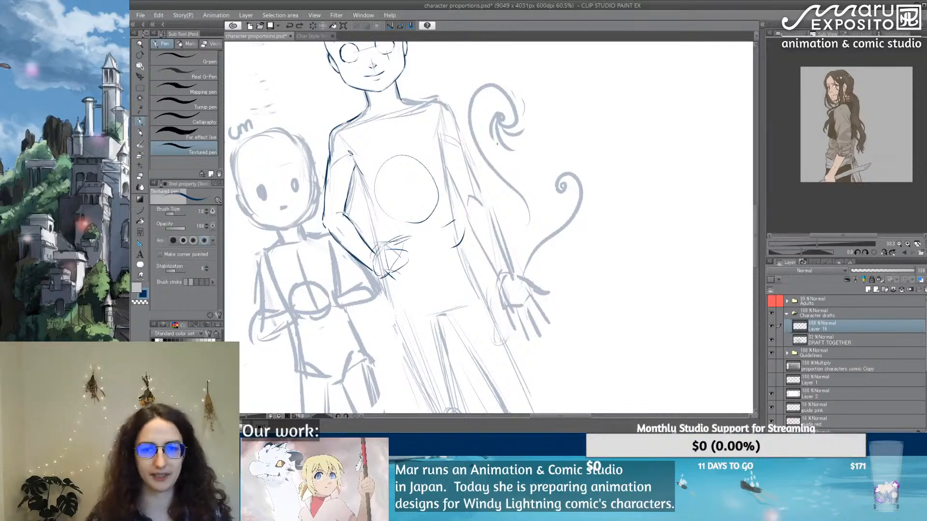
{"action": "left_click", "coordinate": [346, 416]}
{"action": "left_click", "coordinate": [347, 417]}
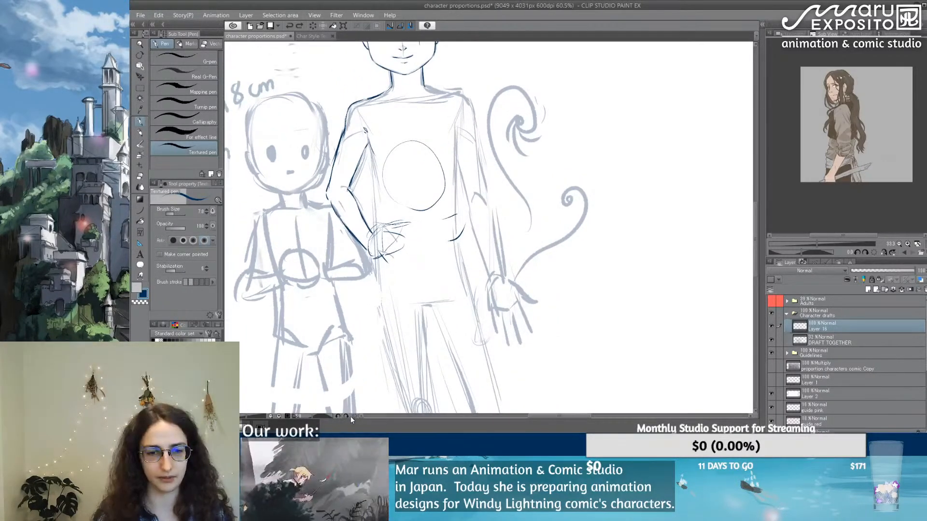
{"action": "left_click", "coordinate": [347, 417]}
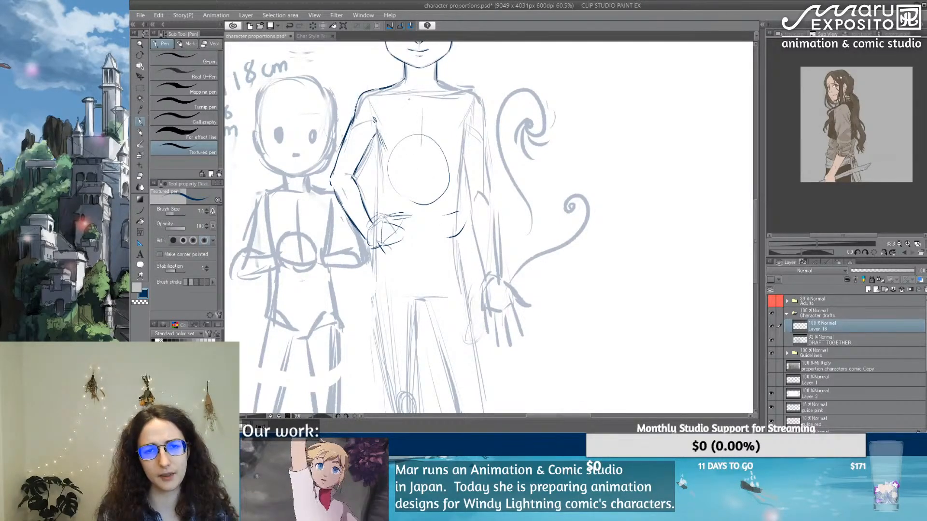
Step: Trace the collar line under the neck and both sides of the torso from the armpits to the waist
{"action": "left_click_drag", "start_coordinate": [410, 98], "coordinate": [452, 95]}
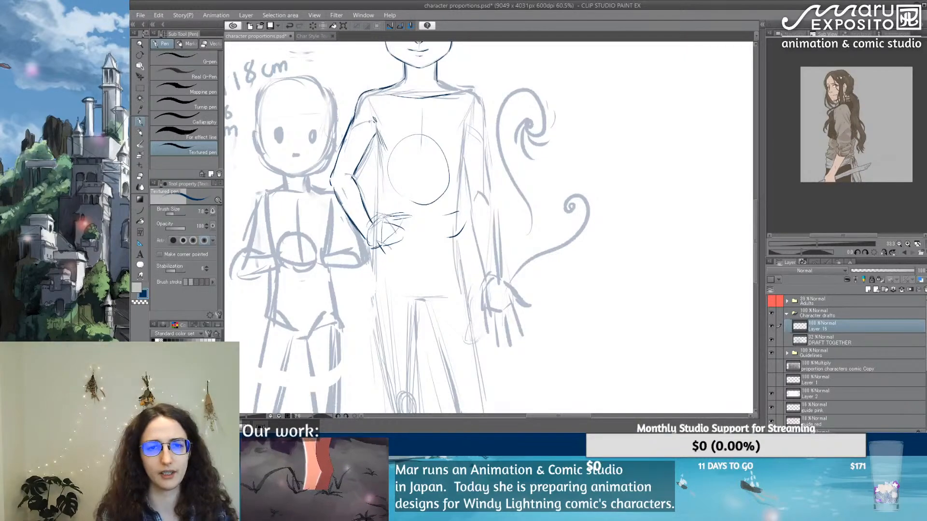
{"action": "left_click_drag", "start_coordinate": [375, 125], "coordinate": [376, 216]}
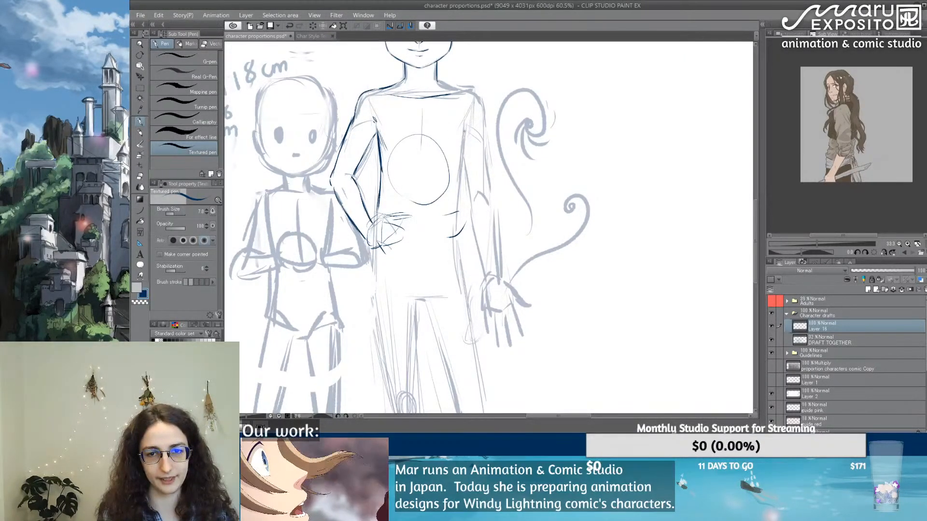
{"action": "left_click_drag", "start_coordinate": [465, 128], "coordinate": [457, 224]}
{"action": "key", "text": "ctrl+z"}
{"action": "key", "text": "ctrl+z"}
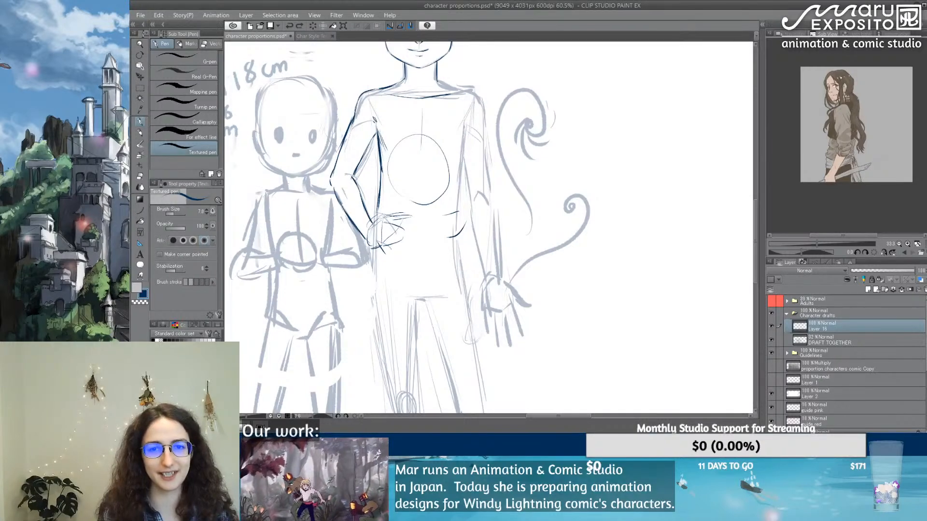
{"action": "left_click_drag", "start_coordinate": [465, 126], "coordinate": [458, 154]}
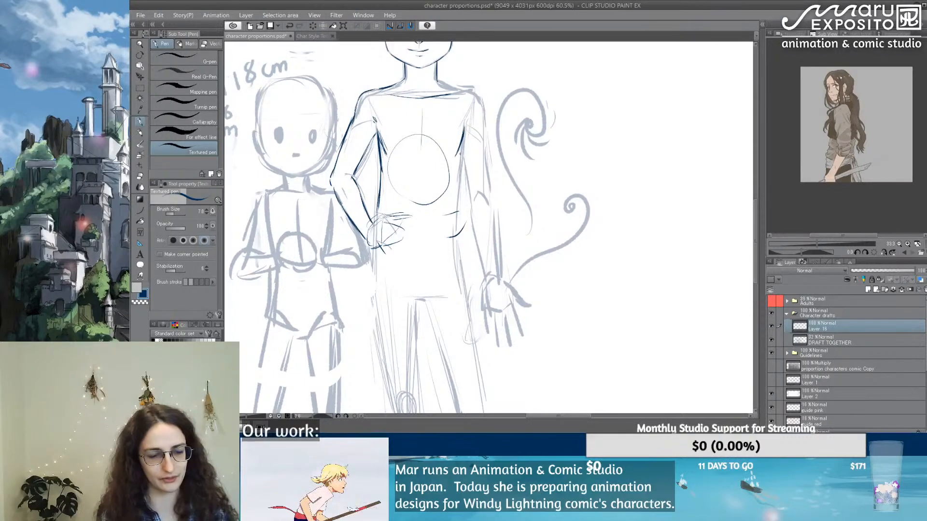
{"action": "key", "text": "e"}
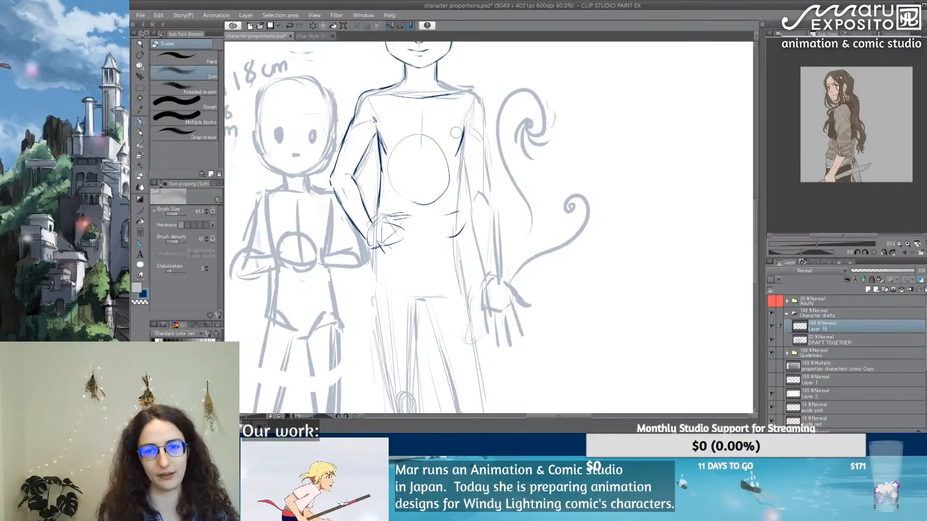
{"action": "left_click", "coordinate": [140, 123]}
{"action": "left_click_drag", "start_coordinate": [465, 129], "coordinate": [458, 156]}
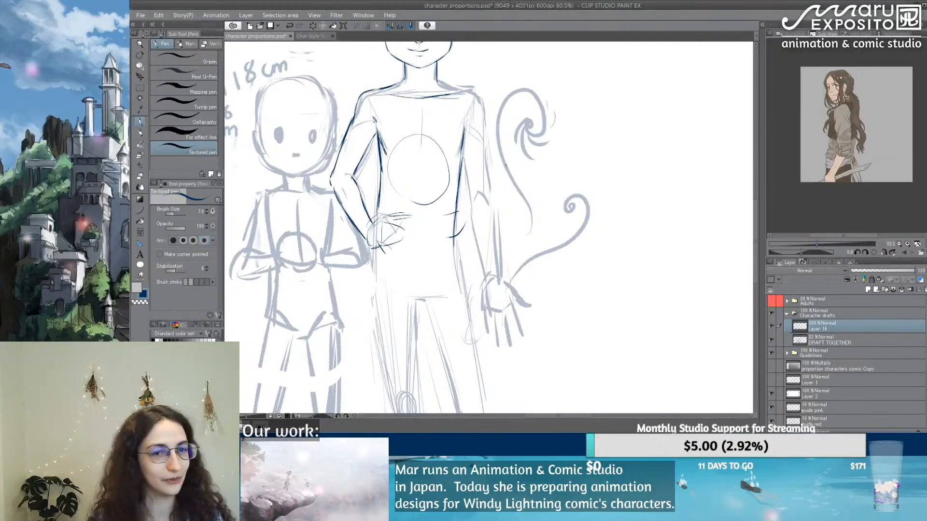
{"action": "scroll", "coordinate": [425, 158], "scroll_direction": "down", "scroll_amount": 3}
{"action": "scroll", "coordinate": [425, 159], "scroll_direction": "down", "scroll_amount": 2}
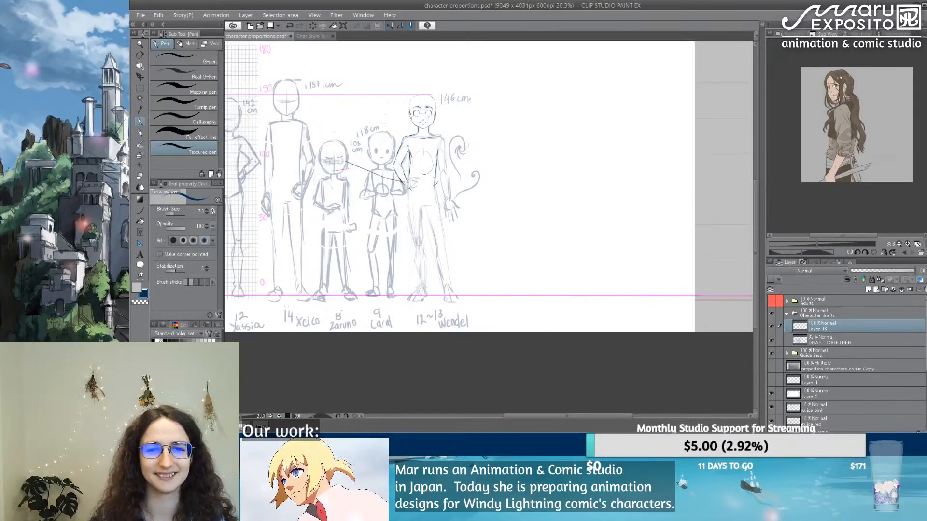
{"action": "key", "text": "ctrl+z"}
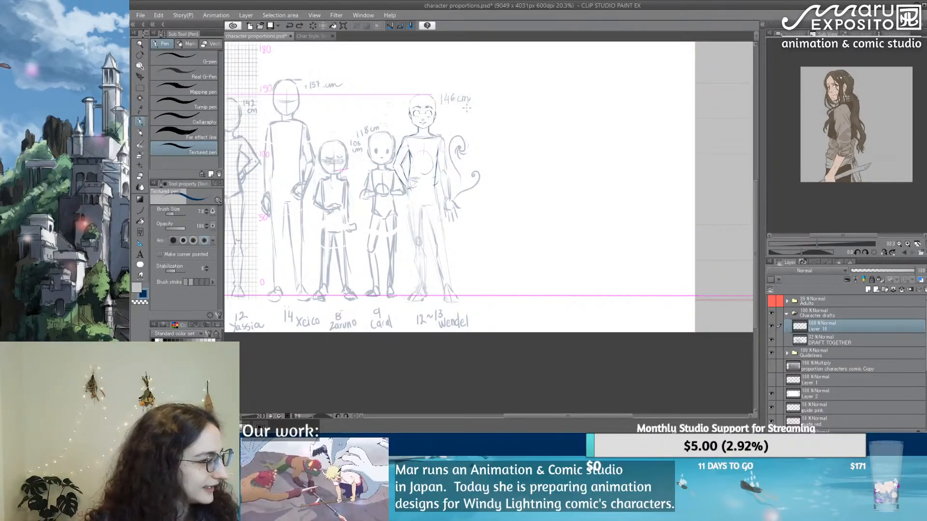
Step: Refine the left torso contour behind the hand and extend it past the waist down to the hip
{"action": "scroll", "coordinate": [432, 173], "scroll_direction": "up", "scroll_amount": 2}
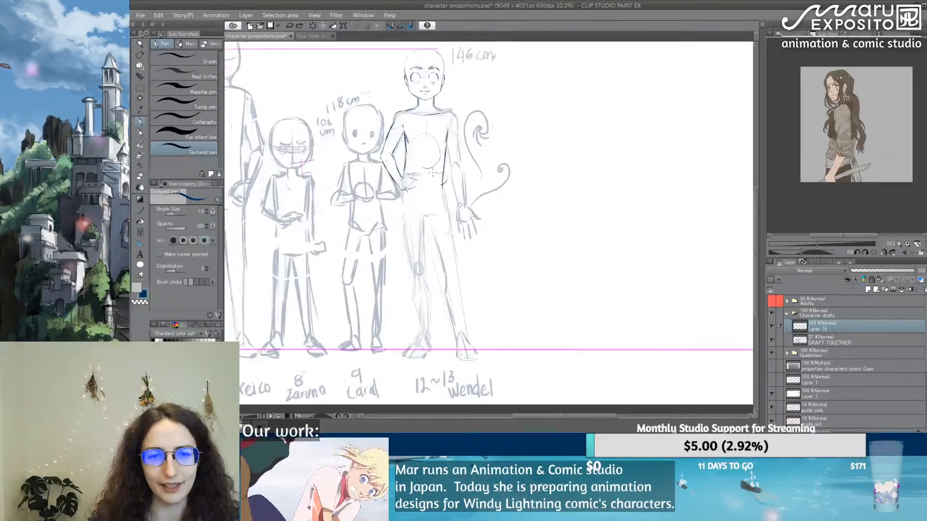
{"action": "scroll", "coordinate": [433, 173], "scroll_direction": "up", "scroll_amount": 3}
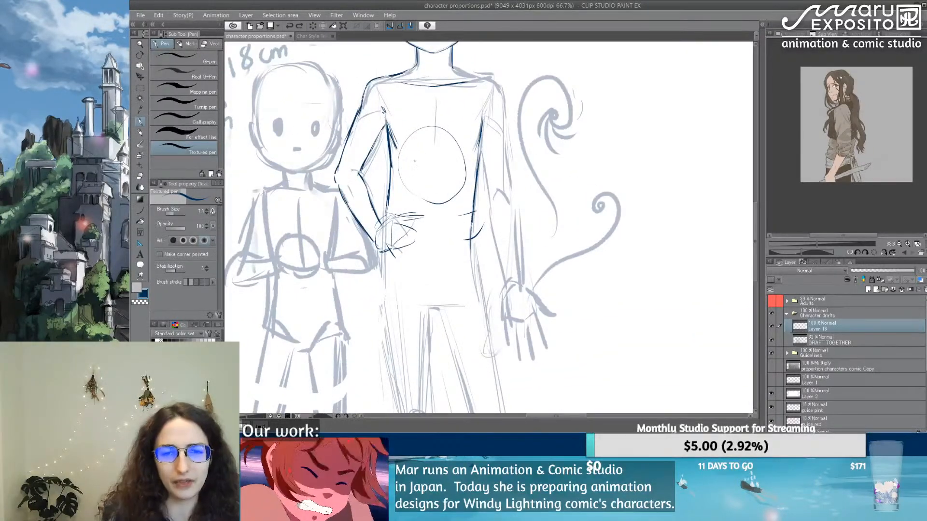
{"action": "left_click_drag", "start_coordinate": [390, 183], "coordinate": [388, 224]}
{"action": "key", "text": "e"}
{"action": "mouse_move", "coordinate": [385, 191]}
{"action": "left_mouse_down"}
{"action": "mouse_move", "coordinate": [385, 216]}
{"action": "mouse_move", "coordinate": [385, 178]}
{"action": "mouse_move", "coordinate": [385, 294]}
{"action": "left_mouse_up"}
{"action": "key", "text": "p"}
{"action": "scroll", "coordinate": [379, 212], "scroll_direction": "up", "scroll_amount": 1}
{"action": "scroll", "coordinate": [385, 286], "scroll_direction": "up", "scroll_amount": 1}
{"action": "scroll", "coordinate": [385, 285], "scroll_direction": "up", "scroll_amount": 1}
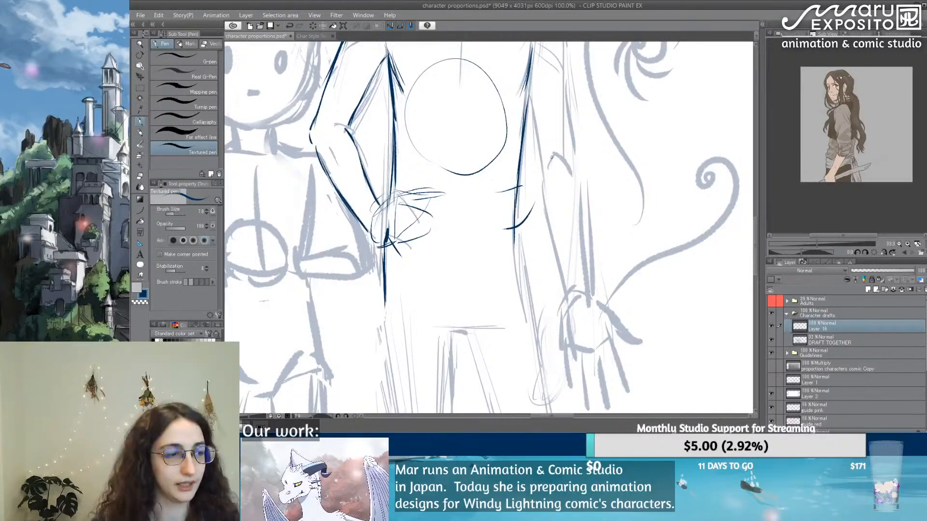
Step: Trace the inner and outer contours of the left thigh from the hip down to the knee
{"action": "scroll", "coordinate": [552, 156], "scroll_direction": "down", "scroll_amount": 4}
{"action": "mouse_move", "coordinate": [536, 268]}
{"action": "left_mouse_down"}
{"action": "mouse_move", "coordinate": [454, 105]}
{"action": "mouse_move", "coordinate": [450, 121]}
{"action": "mouse_move", "coordinate": [410, 116]}
{"action": "mouse_move", "coordinate": [410, 220]}
{"action": "left_mouse_up"}
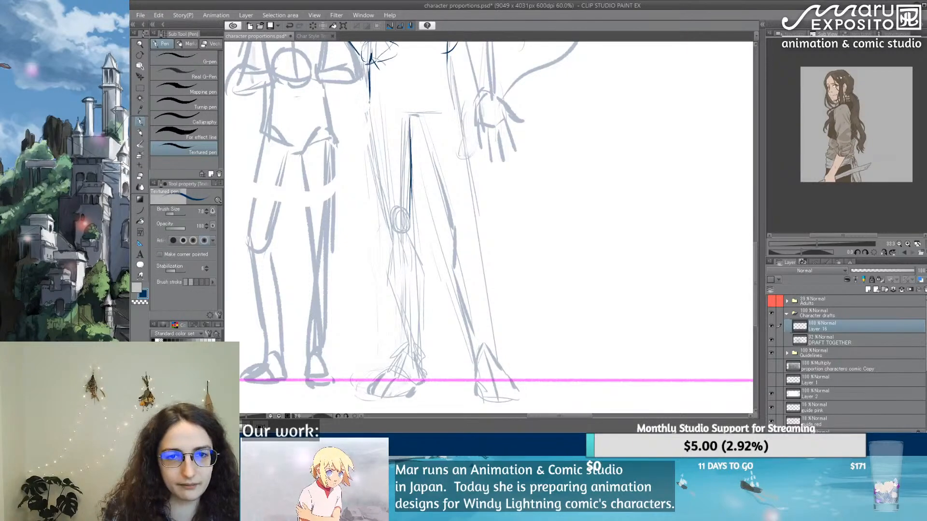
{"action": "left_click_drag", "start_coordinate": [369, 86], "coordinate": [380, 194]}
{"action": "left_click_drag", "start_coordinate": [370, 127], "coordinate": [389, 224]}
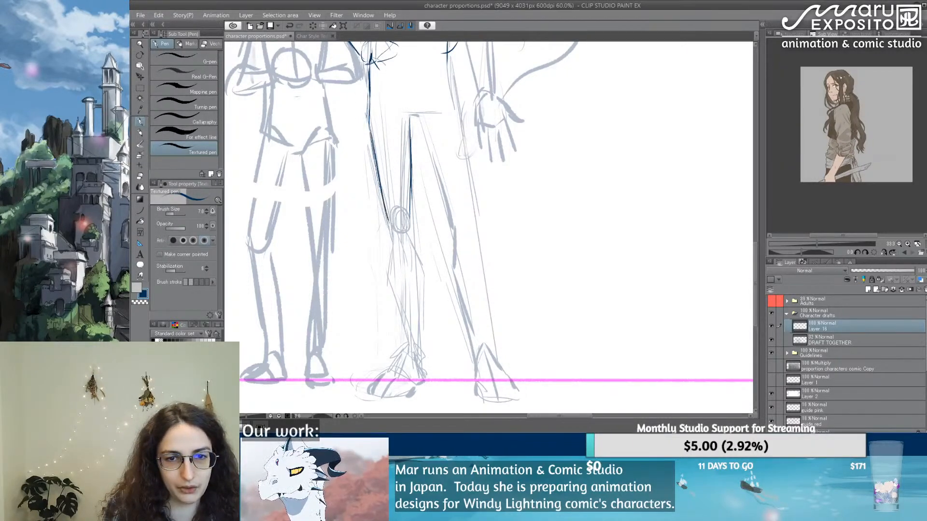
{"action": "left_click_drag", "start_coordinate": [378, 185], "coordinate": [408, 240]}
Step: Trace both sides of the left lower leg from the knee to the ankle and outline the foot
{"action": "mouse_move", "coordinate": [411, 195]}
{"action": "left_mouse_down"}
{"action": "mouse_move", "coordinate": [421, 268]}
{"action": "mouse_move", "coordinate": [390, 264]}
{"action": "mouse_move", "coordinate": [386, 278]}
{"action": "mouse_move", "coordinate": [412, 352]}
{"action": "left_mouse_up"}
{"action": "left_click_drag", "start_coordinate": [421, 271], "coordinate": [425, 346]}
{"action": "left_click_drag", "start_coordinate": [419, 290], "coordinate": [422, 357]}
{"action": "scroll", "coordinate": [415, 285], "scroll_direction": "down", "scroll_amount": 5}
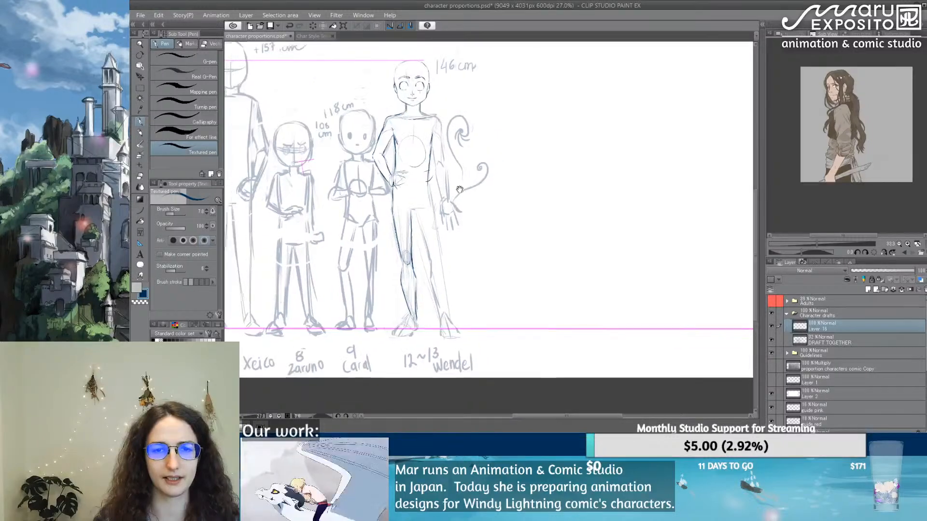
{"action": "left_click_drag", "start_coordinate": [462, 189], "coordinate": [432, 207]}
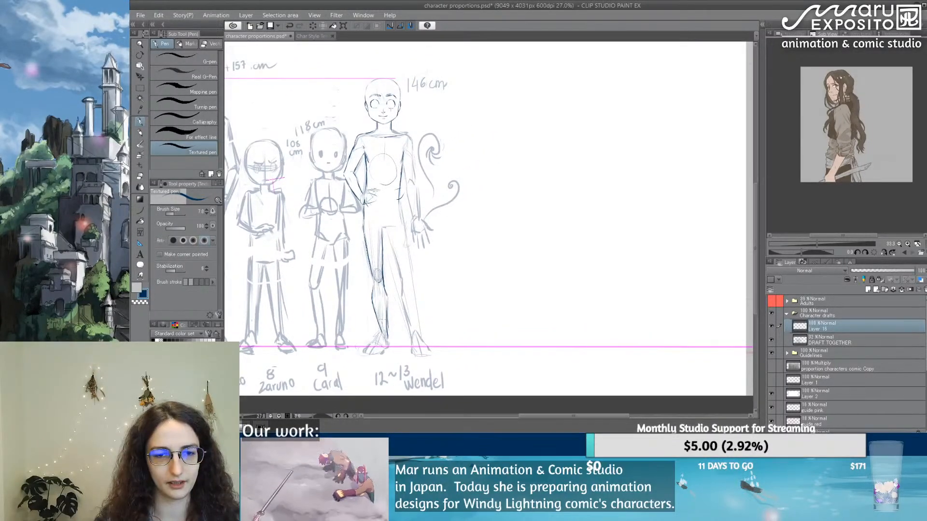
{"action": "scroll", "coordinate": [377, 334], "scroll_direction": "up", "scroll_amount": 4}
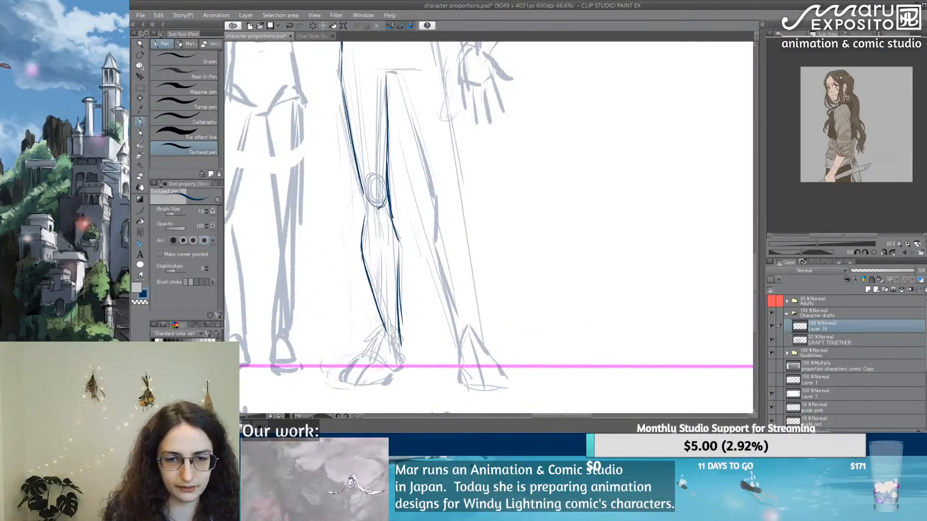
{"action": "mouse_move", "coordinate": [382, 316]}
{"action": "left_mouse_down"}
{"action": "mouse_move", "coordinate": [378, 338]}
{"action": "mouse_move", "coordinate": [343, 378]}
{"action": "mouse_move", "coordinate": [380, 385]}
{"action": "mouse_move", "coordinate": [405, 363]}
{"action": "mouse_move", "coordinate": [401, 344]}
{"action": "left_mouse_up"}
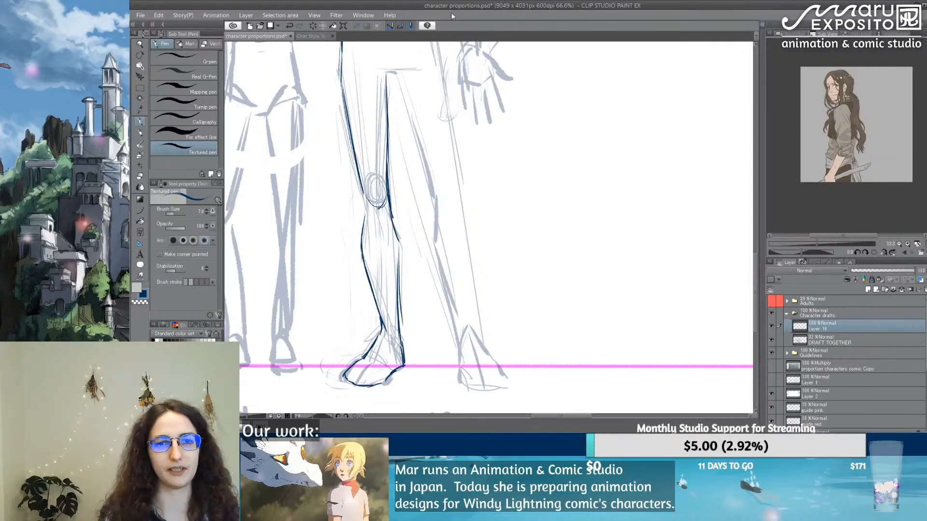
Step: Trace the inner contour of the right leg from the crotch past the knee to the ankle
{"action": "left_click_drag", "start_coordinate": [386, 77], "coordinate": [389, 122]}
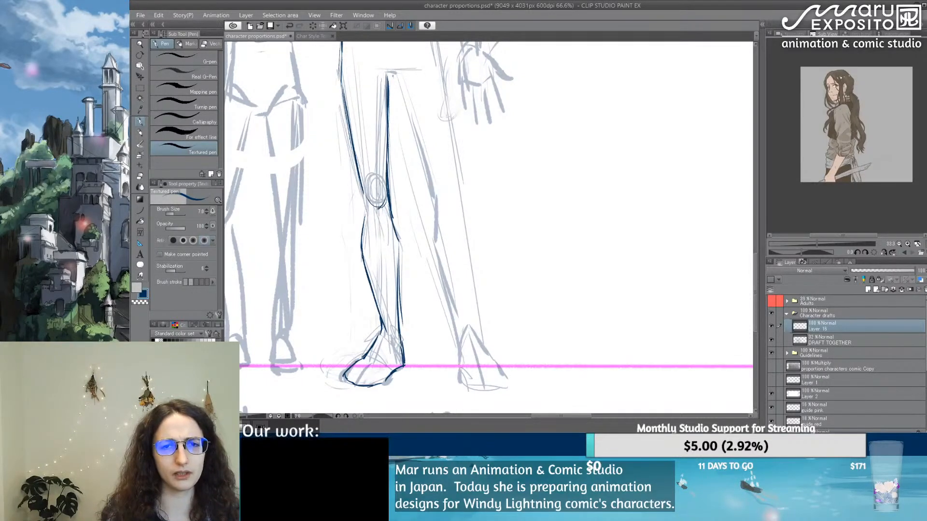
{"action": "left_click_drag", "start_coordinate": [394, 76], "coordinate": [424, 175]}
{"action": "left_click_drag", "start_coordinate": [395, 86], "coordinate": [425, 195]}
{"action": "left_click_drag", "start_coordinate": [416, 156], "coordinate": [440, 272]}
{"action": "left_click_drag", "start_coordinate": [428, 235], "coordinate": [456, 320]}
{"action": "left_click_drag", "start_coordinate": [439, 275], "coordinate": [461, 348]}
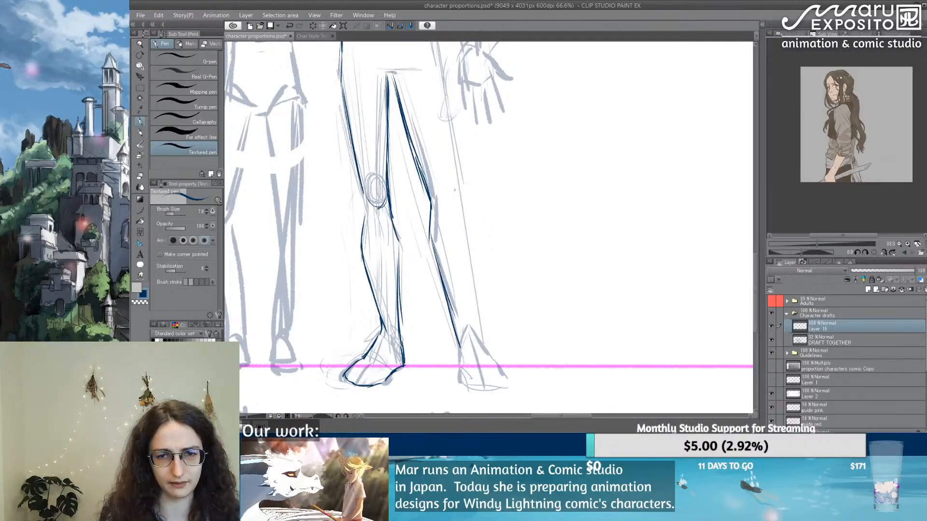
Step: Sketch the right kneecap circle and trace the outer contour of the right leg from the hip to just below the knee
{"action": "mouse_move", "coordinate": [456, 189]}
{"action": "left_mouse_down"}
{"action": "mouse_move", "coordinate": [446, 205]}
{"action": "mouse_move", "coordinate": [433, 189]}
{"action": "mouse_move", "coordinate": [436, 175]}
{"action": "mouse_move", "coordinate": [447, 179]}
{"action": "left_mouse_up"}
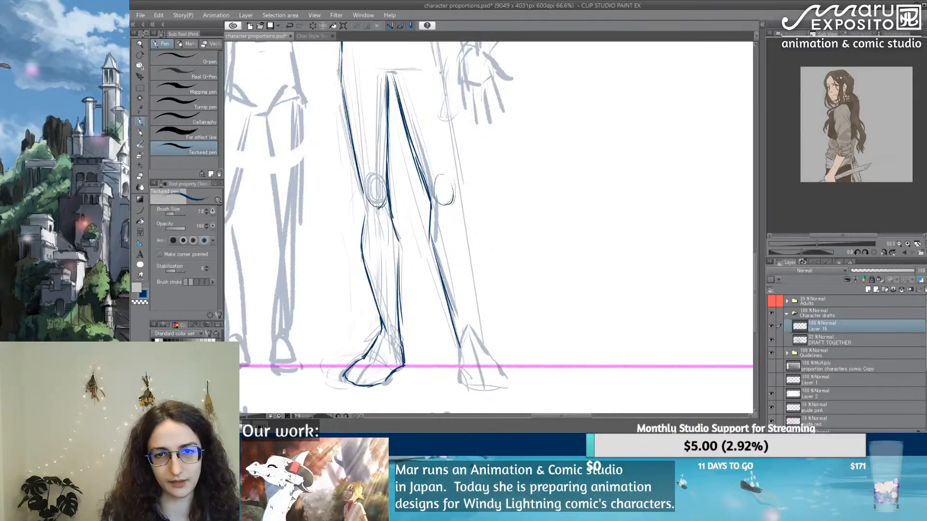
{"action": "left_click_drag", "start_coordinate": [441, 72], "coordinate": [454, 145]}
{"action": "left_click_drag", "start_coordinate": [443, 92], "coordinate": [467, 245]}
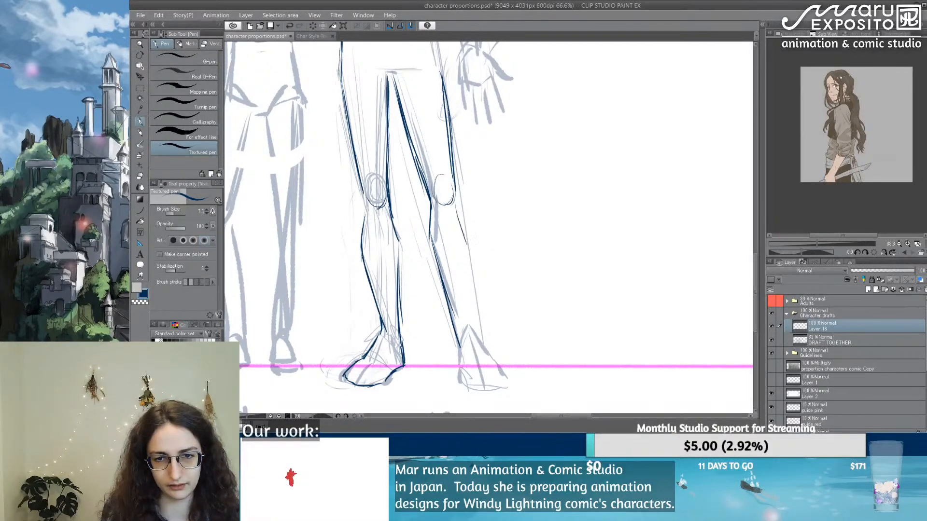
{"action": "mouse_move", "coordinate": [454, 199]}
{"action": "left_mouse_down"}
{"action": "mouse_move", "coordinate": [469, 239]}
{"action": "mouse_move", "coordinate": [448, 300]}
{"action": "left_mouse_up"}
{"action": "left_click_drag", "start_coordinate": [444, 250], "coordinate": [475, 218]}
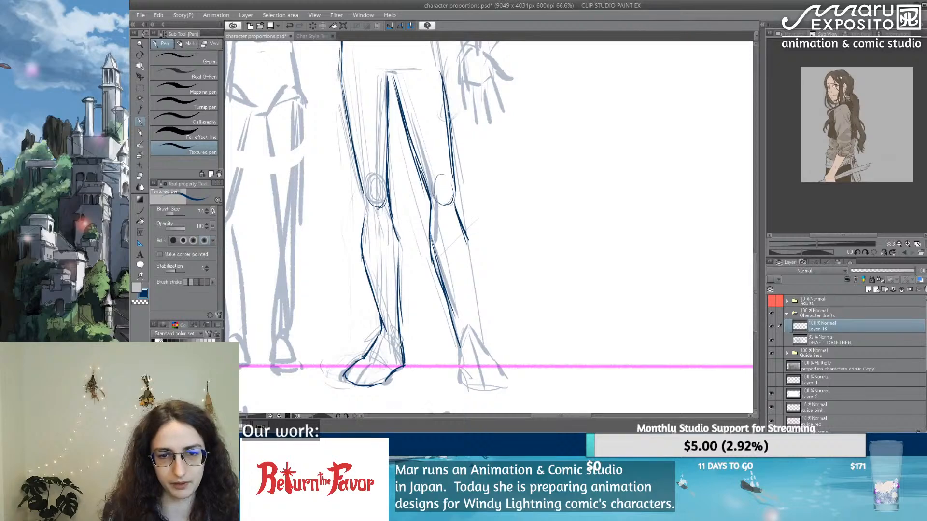
Step: Strengthen the left calf's inner line and trace the outer contour of the right lower leg down to the ankle
{"action": "left_click_drag", "start_coordinate": [393, 225], "coordinate": [400, 264]}
{"action": "left_click_drag", "start_coordinate": [463, 235], "coordinate": [474, 324]}
{"action": "mouse_move", "coordinate": [467, 264]}
{"action": "left_mouse_down"}
{"action": "mouse_move", "coordinate": [476, 328]}
{"action": "mouse_move", "coordinate": [458, 353]}
{"action": "mouse_move", "coordinate": [458, 331]}
{"action": "mouse_move", "coordinate": [459, 354]}
{"action": "mouse_move", "coordinate": [457, 346]}
{"action": "mouse_move", "coordinate": [481, 346]}
{"action": "mouse_move", "coordinate": [454, 342]}
{"action": "mouse_move", "coordinate": [443, 323]}
{"action": "mouse_move", "coordinate": [497, 346]}
{"action": "left_mouse_up"}
{"action": "key", "text": "ctrl+z"}
{"action": "left_click_drag", "start_coordinate": [492, 339], "coordinate": [505, 341]}
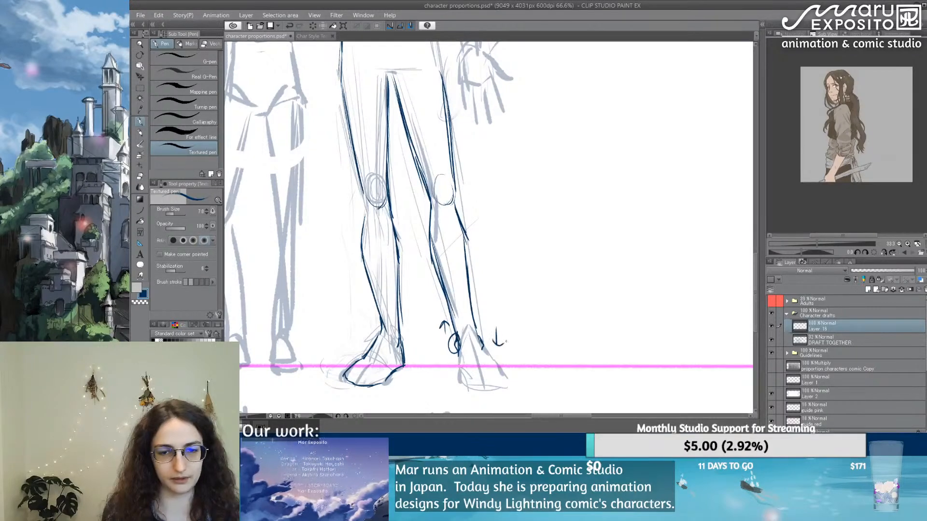
{"action": "key", "text": "ctrl+z"}
{"action": "key", "text": "ctrl+z"}
{"action": "key", "text": "ctrl+z"}
{"action": "key", "text": "ctrl+z"}
{"action": "key", "text": "ctrl+z"}
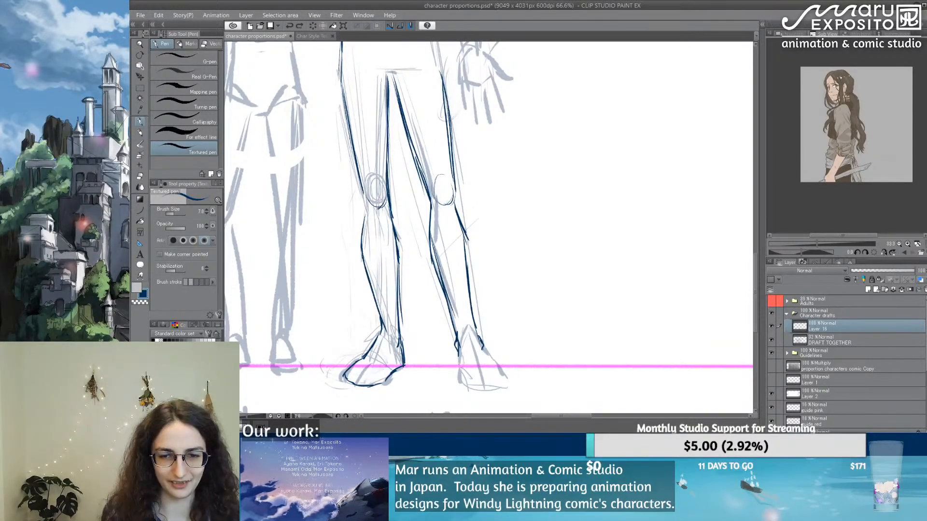
Step: Outline the right foot from the ankle to the toes and add curved lines across the front of both feet
{"action": "mouse_move", "coordinate": [483, 351]}
{"action": "left_mouse_down"}
{"action": "mouse_move", "coordinate": [493, 362]}
{"action": "mouse_move", "coordinate": [460, 370]}
{"action": "mouse_move", "coordinate": [462, 384]}
{"action": "left_mouse_up"}
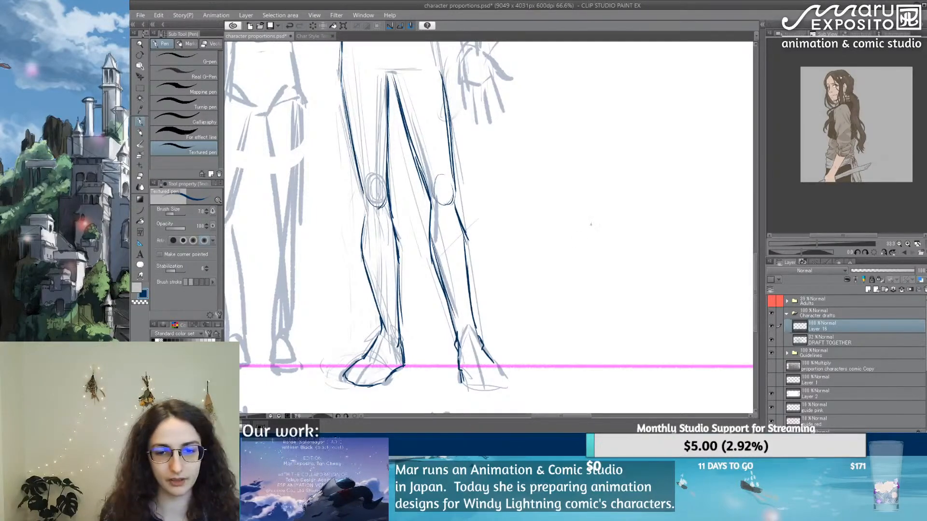
{"action": "mouse_move", "coordinate": [464, 384]}
{"action": "left_mouse_down"}
{"action": "mouse_move", "coordinate": [506, 387]}
{"action": "mouse_move", "coordinate": [489, 392]}
{"action": "mouse_move", "coordinate": [469, 352]}
{"action": "mouse_move", "coordinate": [496, 370]}
{"action": "left_mouse_up"}
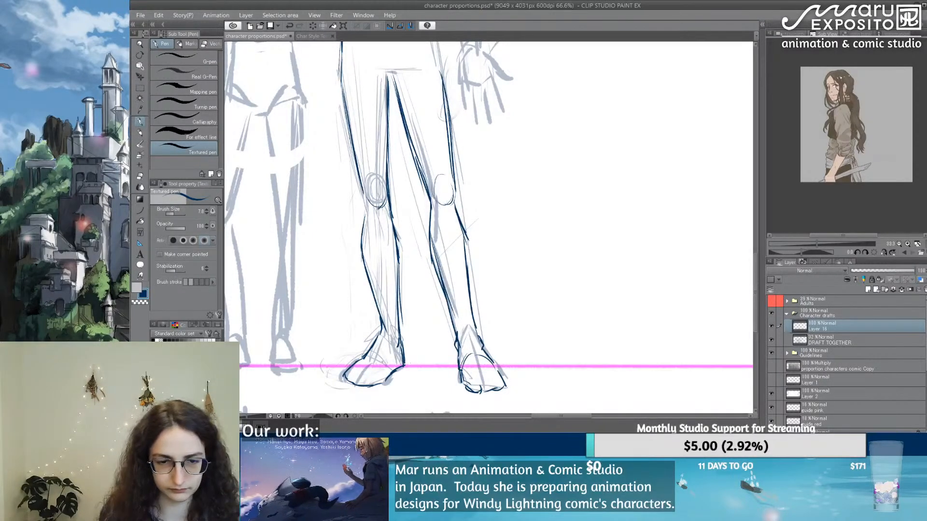
{"action": "left_click_drag", "start_coordinate": [367, 357], "coordinate": [385, 375]}
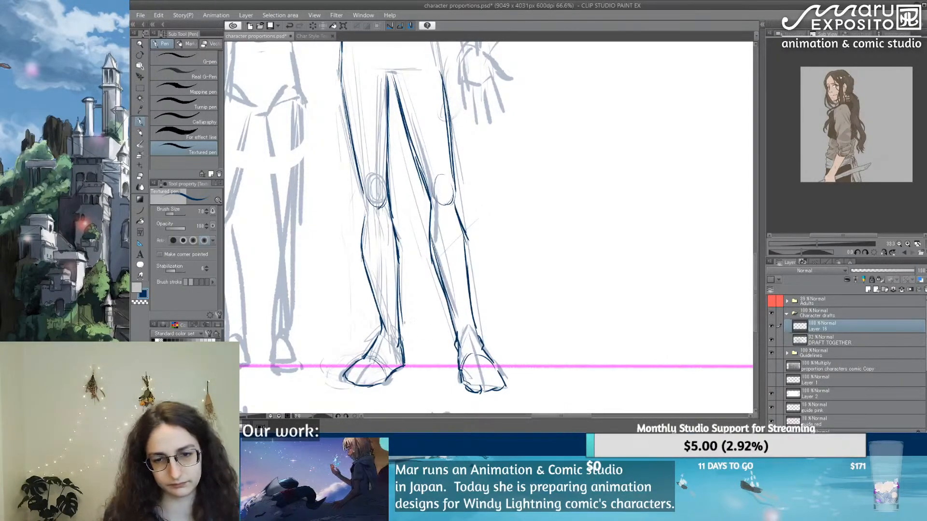
{"action": "mouse_move", "coordinate": [463, 372]}
{"action": "left_mouse_down"}
{"action": "mouse_move", "coordinate": [471, 360]}
{"action": "mouse_move", "coordinate": [500, 365]}
{"action": "left_mouse_up"}
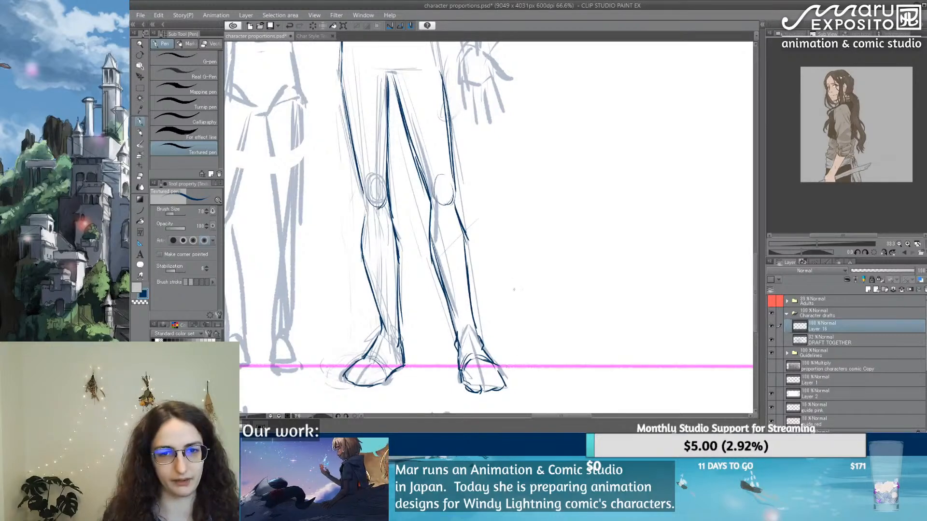
Step: Trace the right shoulder from the neck and continue along the outer contour of the upper arm to the elbow
{"action": "left_click_drag", "start_coordinate": [520, 243], "coordinate": [506, 398]}
{"action": "left_click_drag", "start_coordinate": [498, 271], "coordinate": [486, 402]}
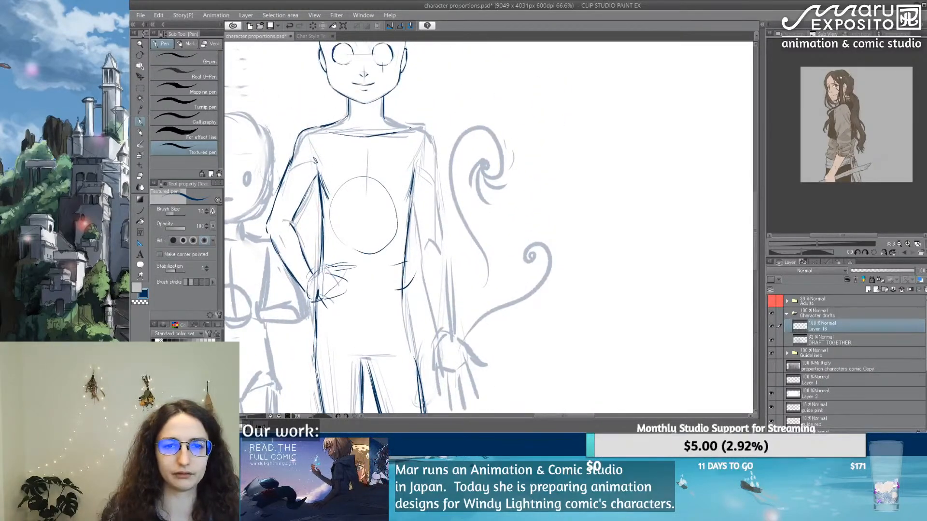
{"action": "mouse_move", "coordinate": [384, 120]}
{"action": "left_mouse_down"}
{"action": "mouse_move", "coordinate": [420, 132]}
{"action": "mouse_move", "coordinate": [434, 162]}
{"action": "left_mouse_up"}
{"action": "key", "text": "e"}
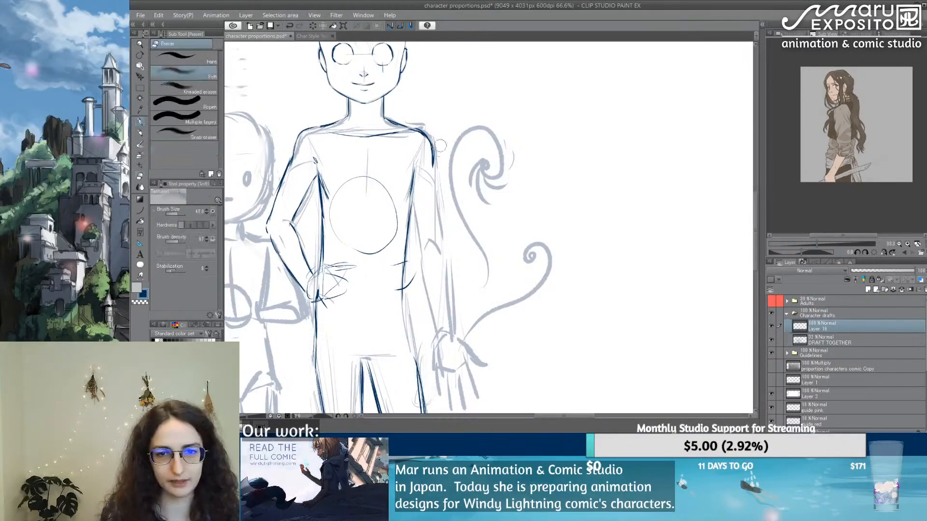
{"action": "key", "text": "p"}
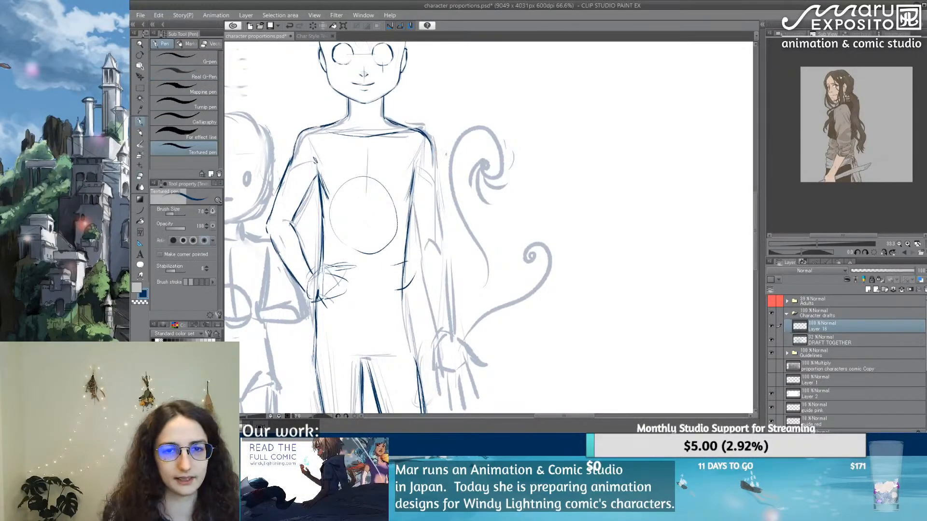
{"action": "left_click_drag", "start_coordinate": [430, 146], "coordinate": [439, 240]}
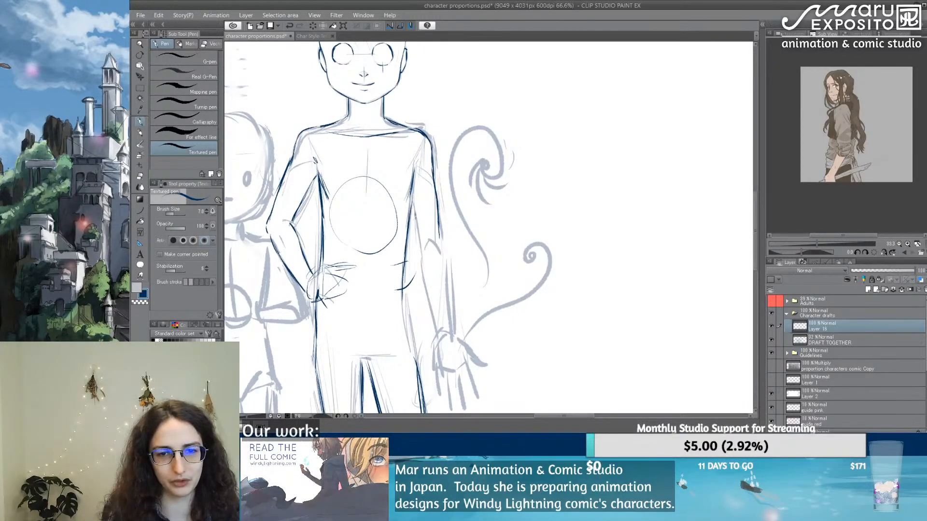
Step: Trace the right arm's inner contour and outer forearm down to the wrist, and outline the open hand with its fingers
{"action": "left_click_drag", "start_coordinate": [411, 205], "coordinate": [433, 323]}
{"action": "left_click_drag", "start_coordinate": [424, 291], "coordinate": [437, 329]}
{"action": "left_click_drag", "start_coordinate": [439, 236], "coordinate": [452, 325]}
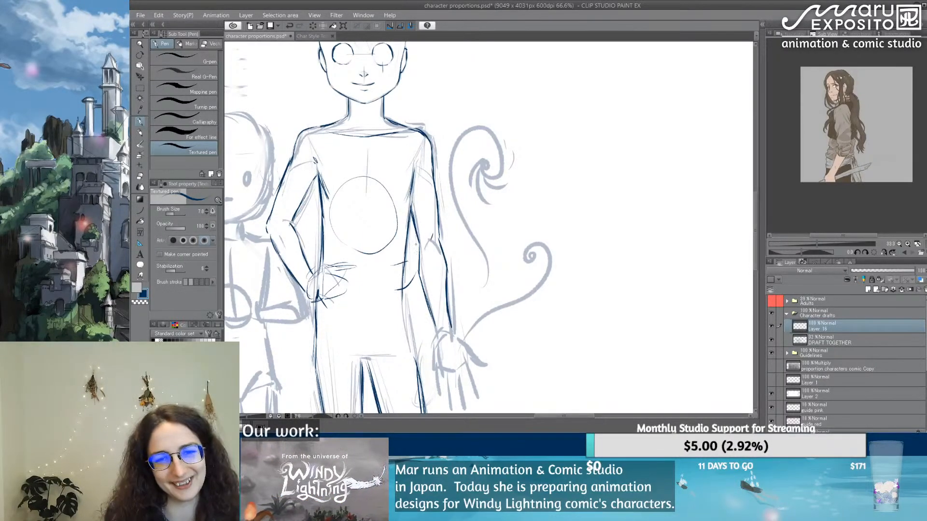
{"action": "mouse_move", "coordinate": [457, 312]}
{"action": "left_mouse_down"}
{"action": "mouse_move", "coordinate": [447, 257]}
{"action": "mouse_move", "coordinate": [423, 280]}
{"action": "mouse_move", "coordinate": [425, 344]}
{"action": "mouse_move", "coordinate": [458, 351]}
{"action": "mouse_move", "coordinate": [455, 318]}
{"action": "mouse_move", "coordinate": [469, 342]}
{"action": "left_mouse_up"}
{"action": "mouse_move", "coordinate": [457, 300]}
{"action": "left_mouse_down"}
{"action": "mouse_move", "coordinate": [474, 312]}
{"action": "mouse_move", "coordinate": [458, 291]}
{"action": "mouse_move", "coordinate": [461, 307]}
{"action": "left_mouse_up"}
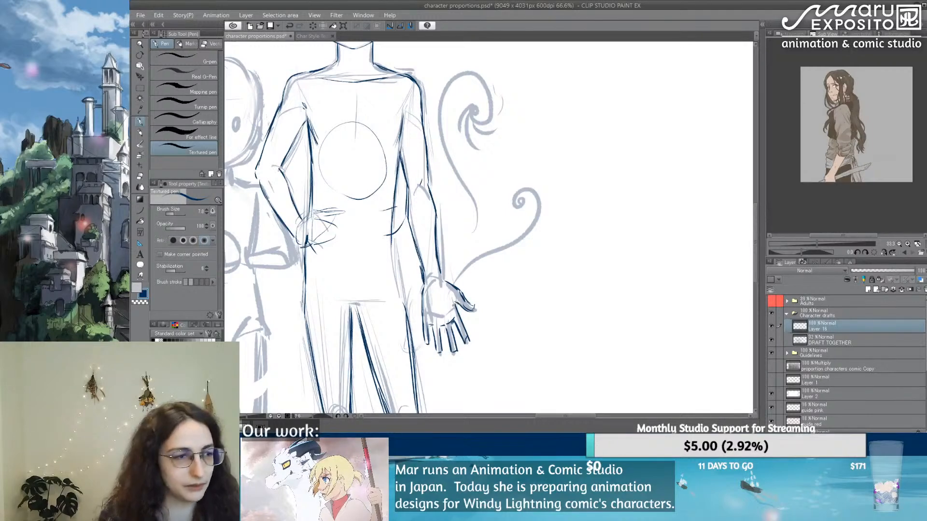
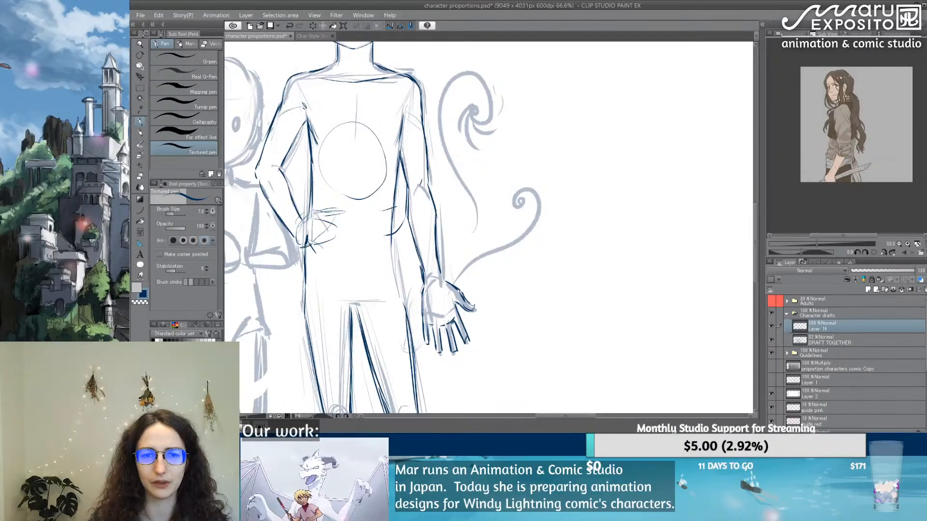
Step: Strengthen the inner line of the 146 cm figure's left leg, sketch its knee joint, and erase excess lines around the knee
{"action": "scroll", "coordinate": [450, 158], "scroll_direction": "down", "scroll_amount": 5}
{"action": "left_click_drag", "start_coordinate": [380, 300], "coordinate": [422, 277]}
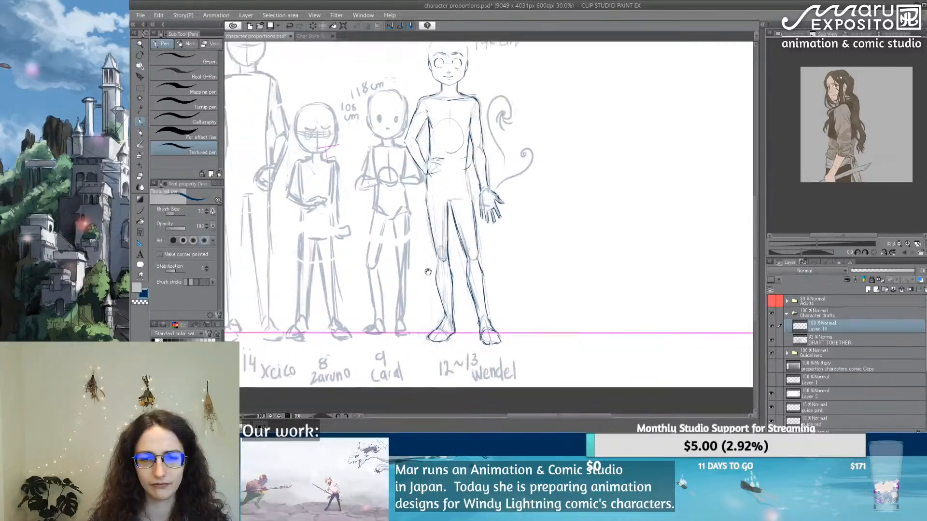
{"action": "scroll", "coordinate": [488, 305], "scroll_direction": "up", "scroll_amount": 2}
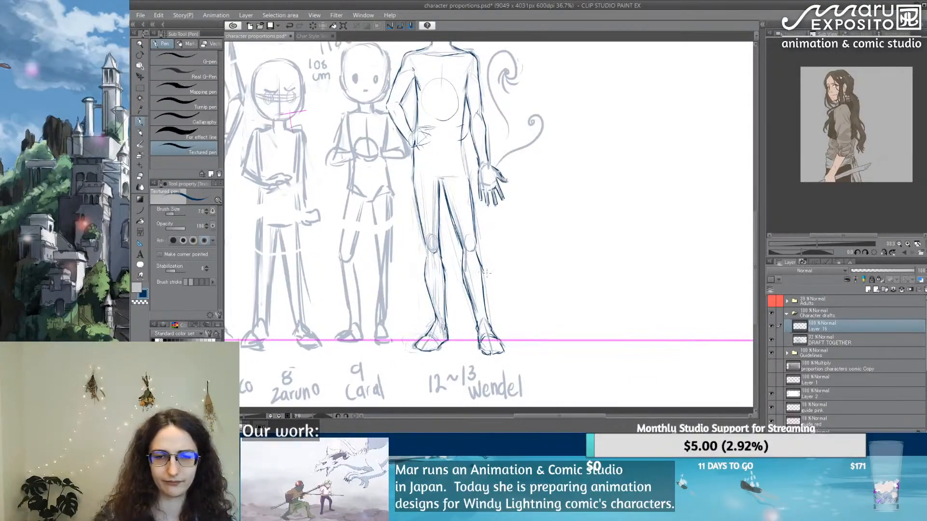
{"action": "left_click_drag", "start_coordinate": [518, 222], "coordinate": [449, 280]}
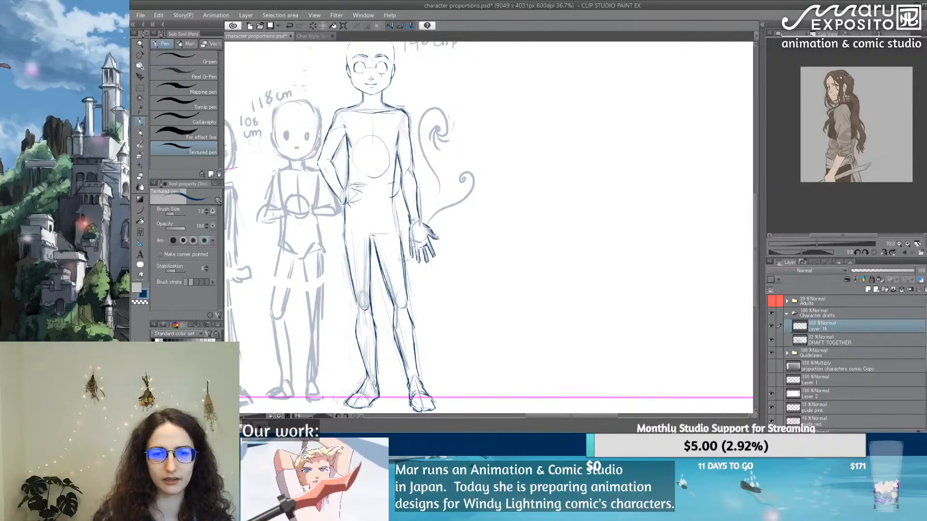
{"action": "left_click_drag", "start_coordinate": [371, 241], "coordinate": [377, 317]}
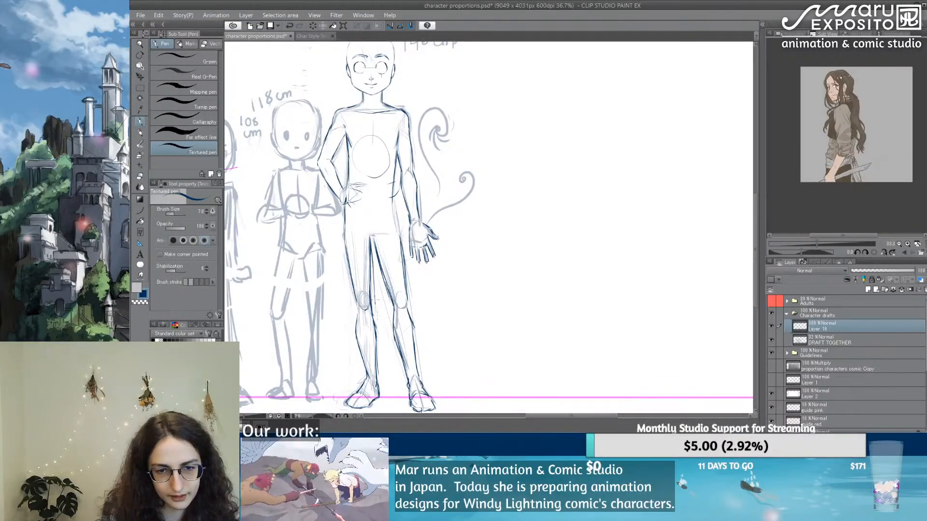
{"action": "mouse_move", "coordinate": [372, 260]}
{"action": "left_mouse_down"}
{"action": "mouse_move", "coordinate": [375, 311]}
{"action": "mouse_move", "coordinate": [355, 286]}
{"action": "mouse_move", "coordinate": [363, 320]}
{"action": "mouse_move", "coordinate": [375, 312]}
{"action": "mouse_move", "coordinate": [363, 315]}
{"action": "mouse_move", "coordinate": [377, 340]}
{"action": "left_mouse_up"}
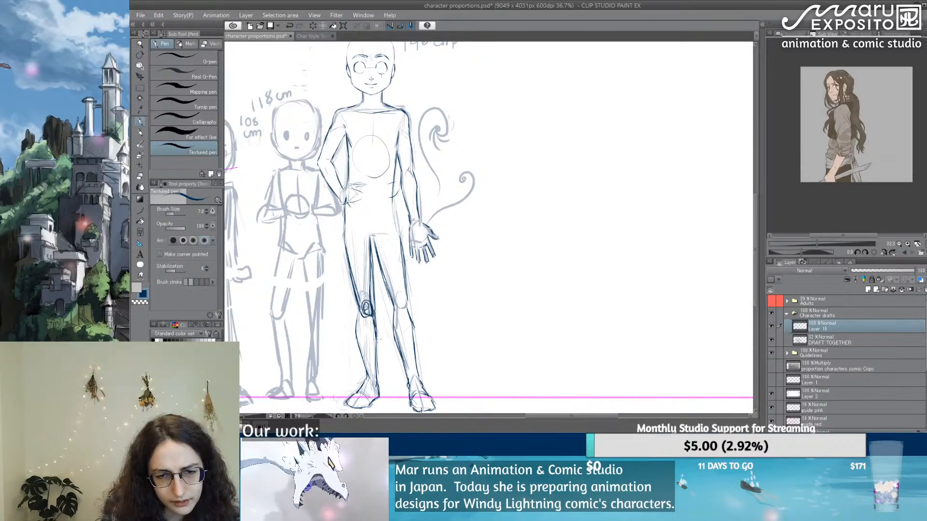
{"action": "mouse_move", "coordinate": [368, 308]}
{"action": "left_mouse_down"}
{"action": "mouse_move", "coordinate": [380, 315]}
{"action": "mouse_move", "coordinate": [378, 363]}
{"action": "left_mouse_up"}
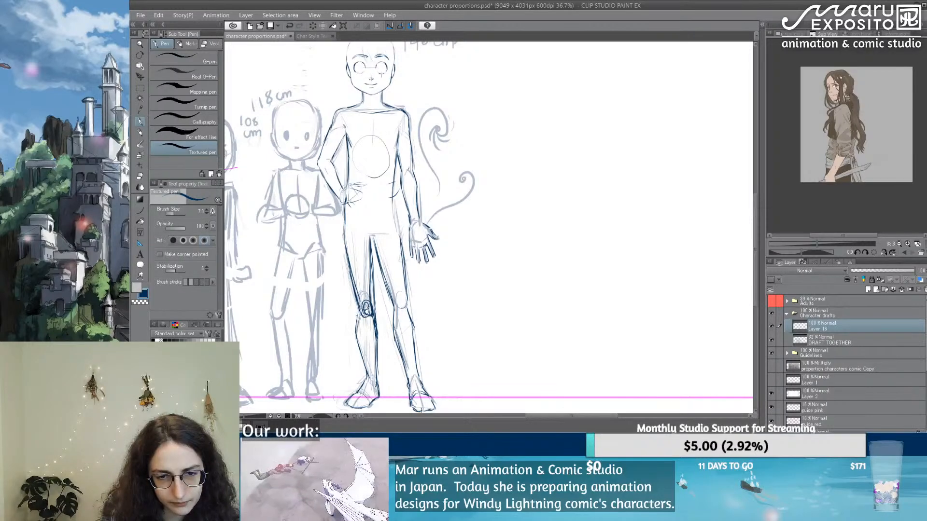
{"action": "key", "text": "e"}
{"action": "mouse_move", "coordinate": [354, 311]}
{"action": "left_mouse_down"}
{"action": "mouse_move", "coordinate": [356, 336]}
{"action": "mouse_move", "coordinate": [368, 314]}
{"action": "mouse_move", "coordinate": [370, 323]}
{"action": "mouse_move", "coordinate": [355, 279]}
{"action": "mouse_move", "coordinate": [361, 328]}
{"action": "left_mouse_up"}
{"action": "left_click", "coordinate": [140, 123]}
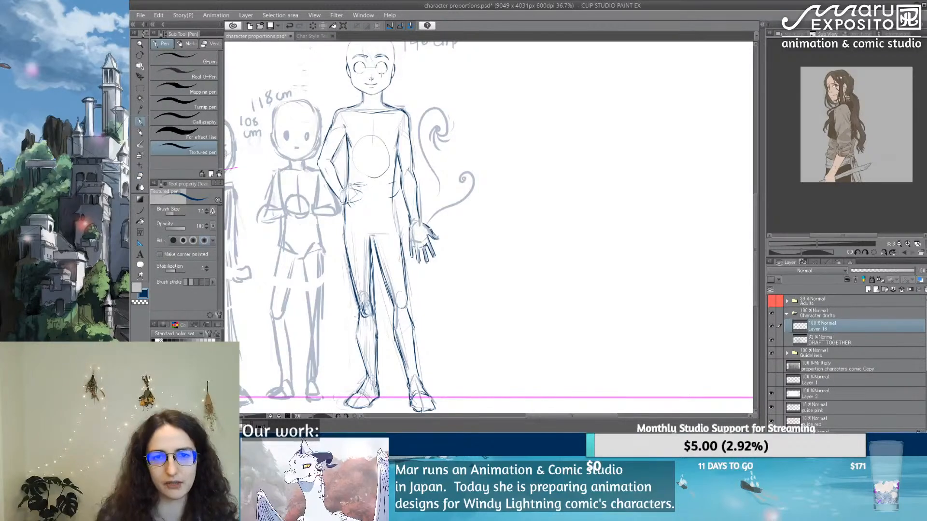
Step: Mirror the canvas view horizontally and frame the 146 cm figure beside the other characters to check its proportions
{"action": "left_click", "coordinate": [787, 33]}
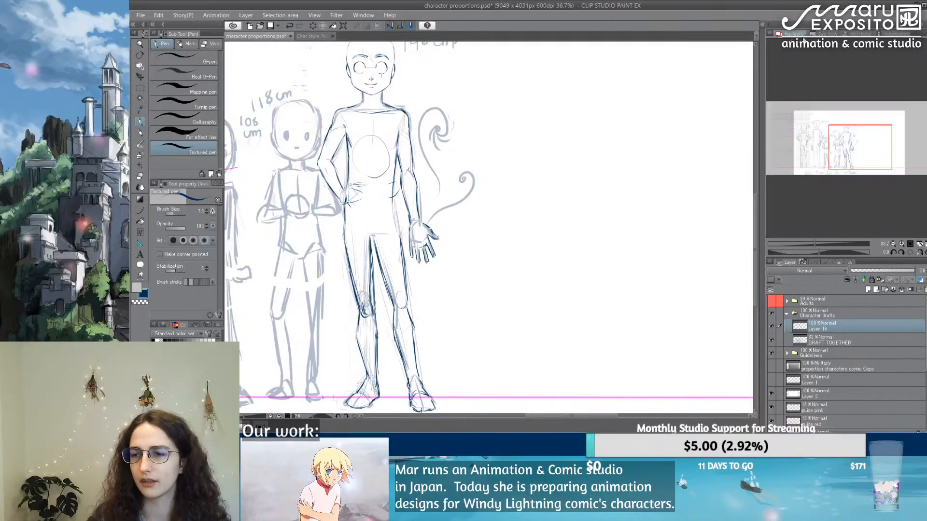
{"action": "left_click", "coordinate": [920, 253]}
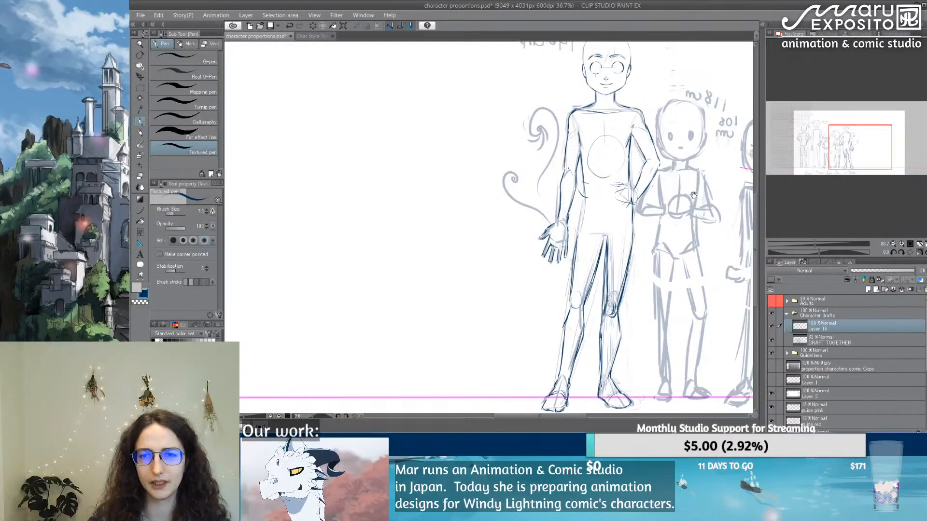
{"action": "scroll", "coordinate": [497, 130], "scroll_direction": "down", "scroll_amount": 4}
{"action": "left_click_drag", "start_coordinate": [523, 98], "coordinate": [510, 169]}
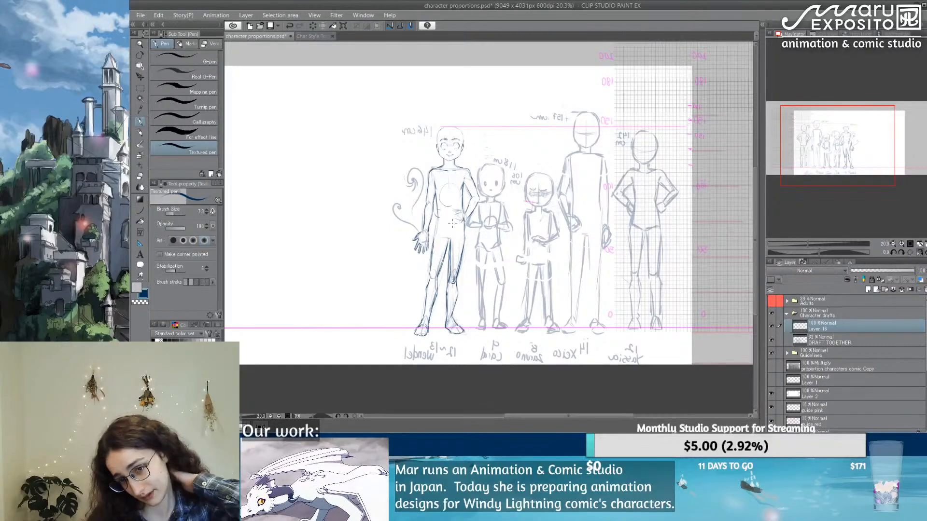
{"action": "scroll", "coordinate": [461, 222], "scroll_direction": "up", "scroll_amount": 3}
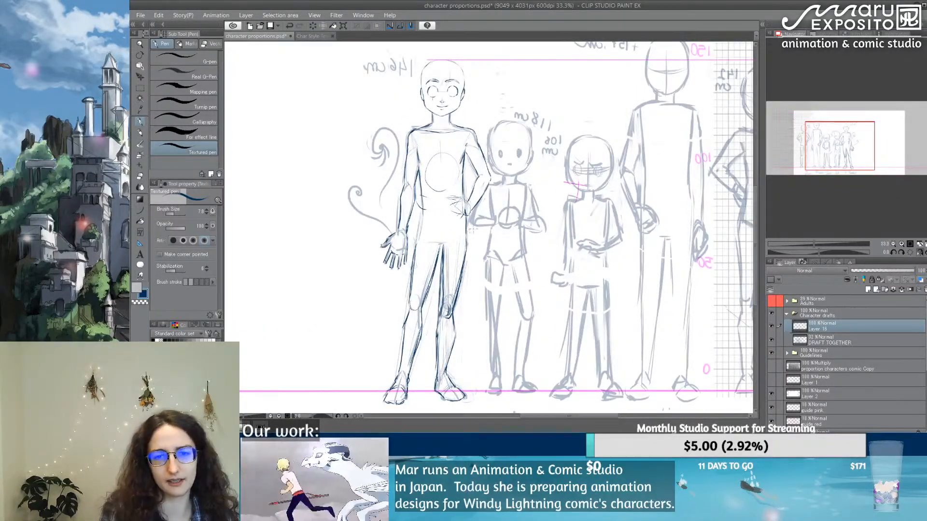
Step: Redraw the outer thigh on the hand-on-hip side, add the curved groin line, and refine that leg's inner contour
{"action": "left_click_drag", "start_coordinate": [468, 220], "coordinate": [458, 291]}
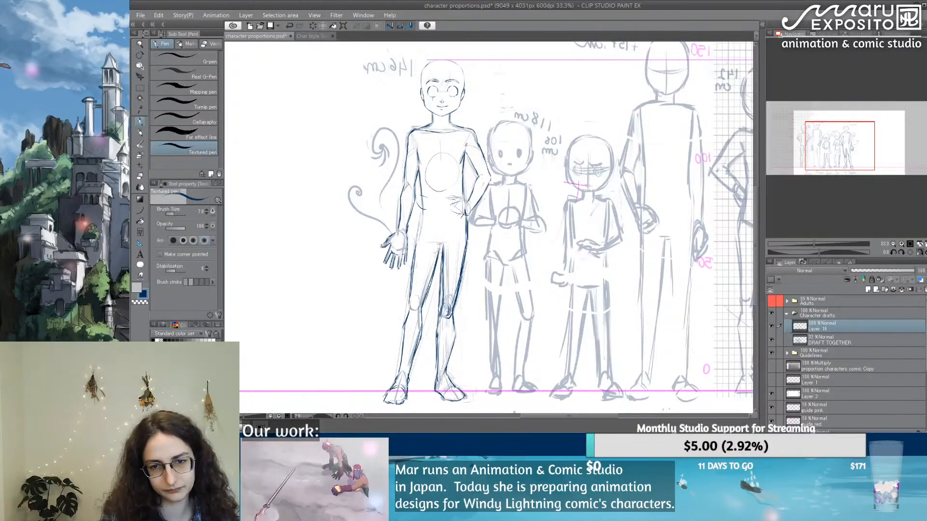
{"action": "left_click_drag", "start_coordinate": [445, 239], "coordinate": [440, 270]}
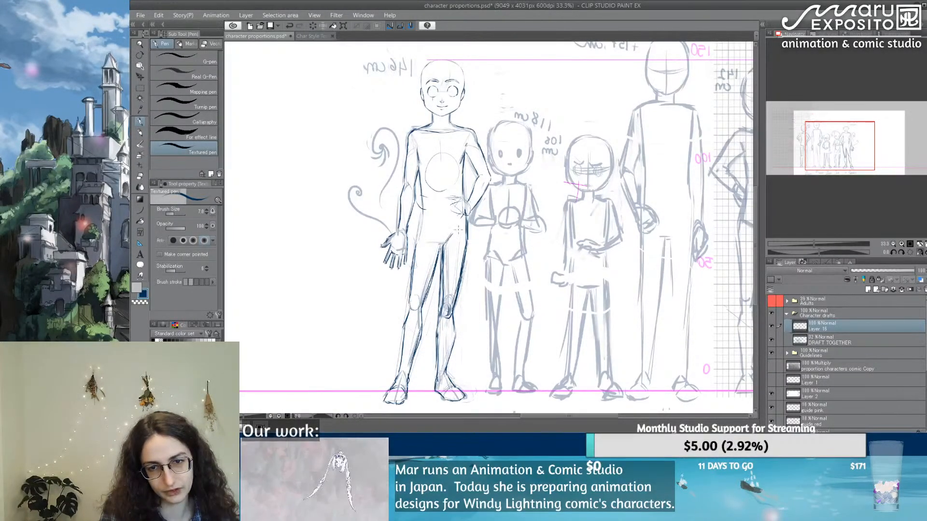
{"action": "mouse_move", "coordinate": [453, 227]}
{"action": "left_mouse_down"}
{"action": "mouse_move", "coordinate": [441, 280]}
{"action": "mouse_move", "coordinate": [443, 259]}
{"action": "mouse_move", "coordinate": [449, 300]}
{"action": "left_mouse_up"}
{"action": "key", "text": "e"}
{"action": "left_click", "coordinate": [140, 121]}
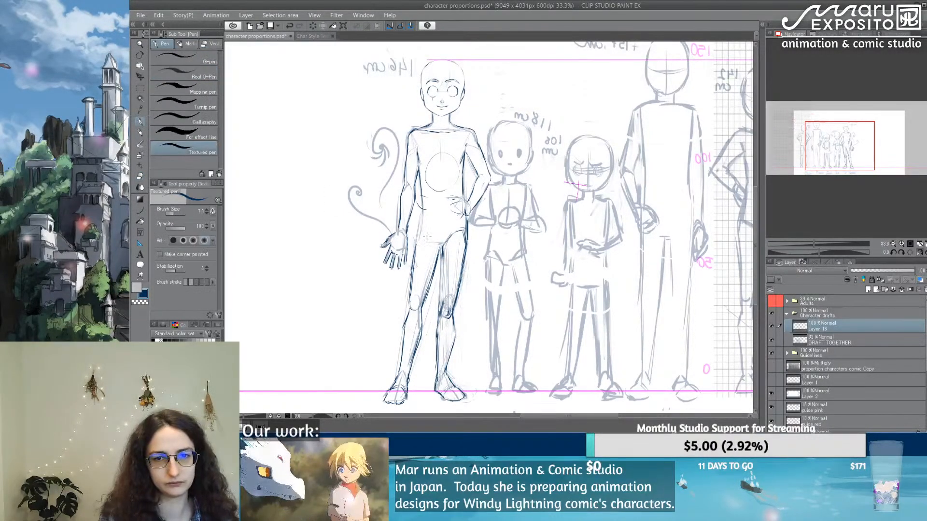
{"action": "left_click_drag", "start_coordinate": [443, 249], "coordinate": [439, 358]}
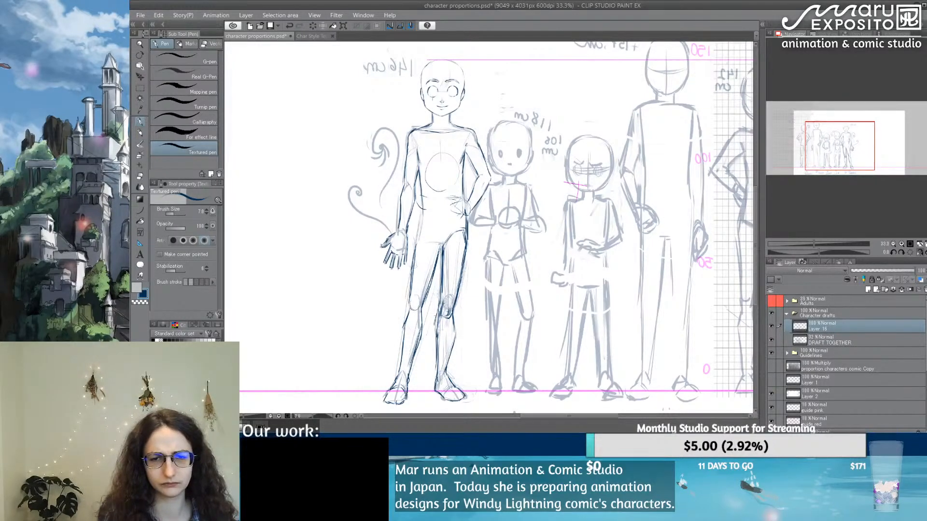
Step: Draw the 146 cm figure's waistline and torso centre line, and add the groin line on the open-hand side
{"action": "left_click_drag", "start_coordinate": [465, 247], "coordinate": [415, 244]}
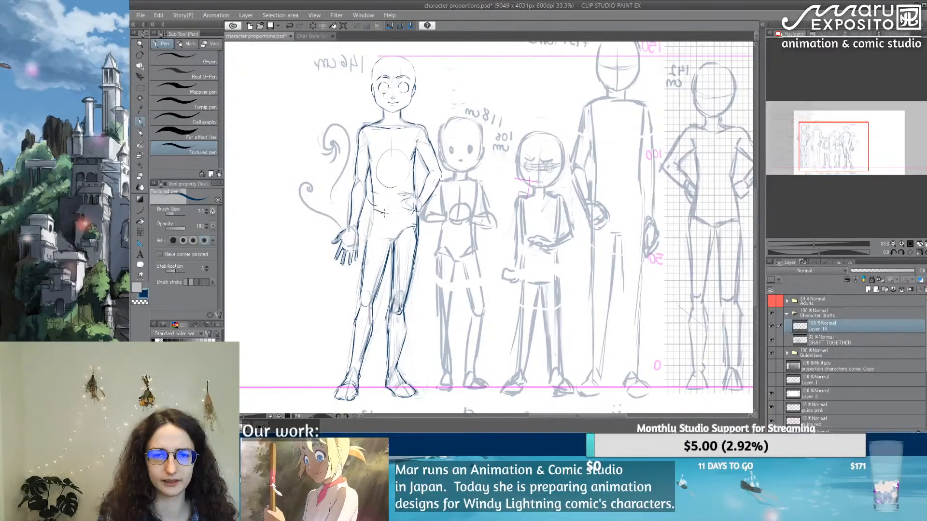
{"action": "left_click_drag", "start_coordinate": [375, 209], "coordinate": [411, 210]}
{"action": "left_click_drag", "start_coordinate": [381, 178], "coordinate": [409, 247]}
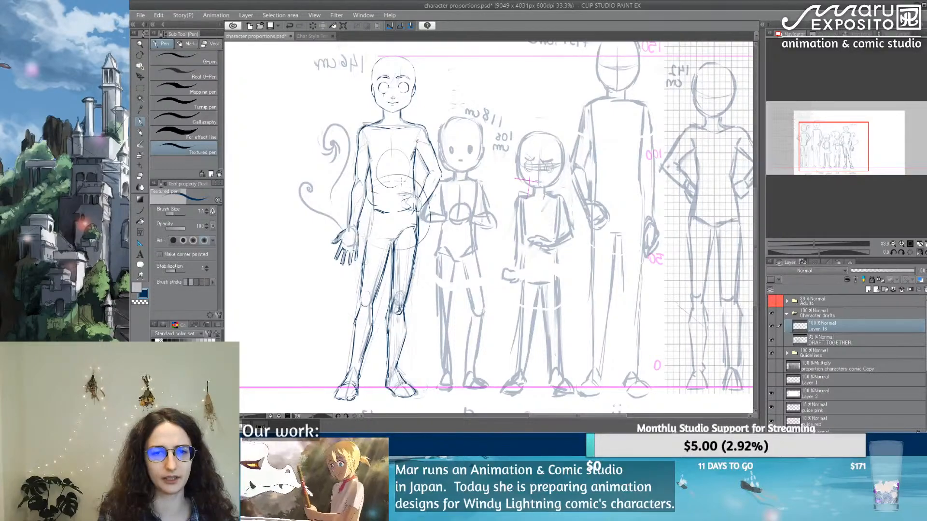
{"action": "key", "text": "ctrl+z"}
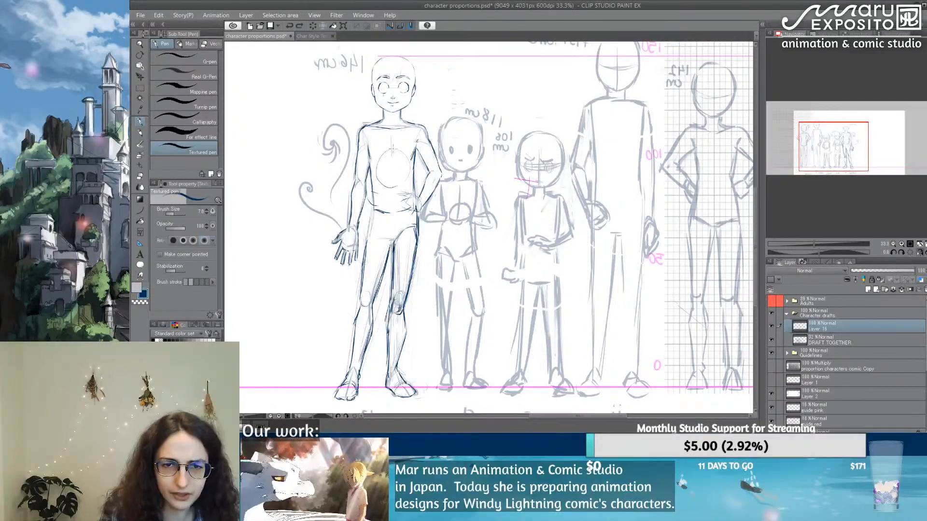
{"action": "left_click_drag", "start_coordinate": [392, 136], "coordinate": [394, 196]}
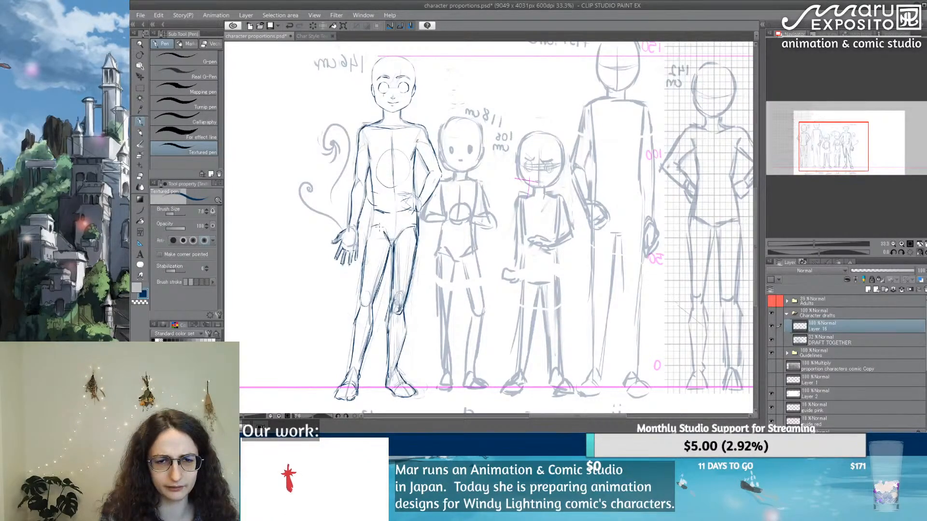
{"action": "left_click_drag", "start_coordinate": [376, 207], "coordinate": [372, 223]}
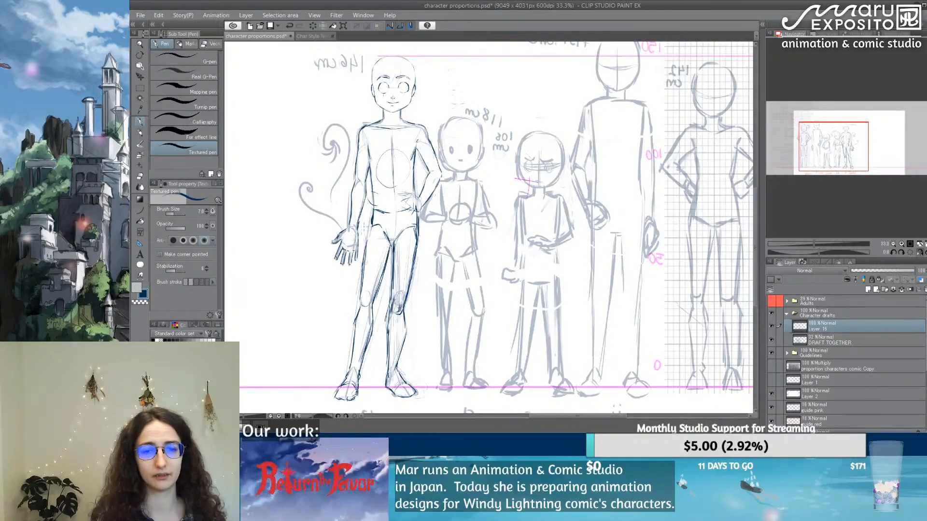
{"action": "mouse_move", "coordinate": [373, 223]}
{"action": "left_mouse_down"}
{"action": "mouse_move", "coordinate": [367, 247]}
{"action": "mouse_move", "coordinate": [382, 223]}
{"action": "mouse_move", "coordinate": [413, 222]}
{"action": "left_mouse_up"}
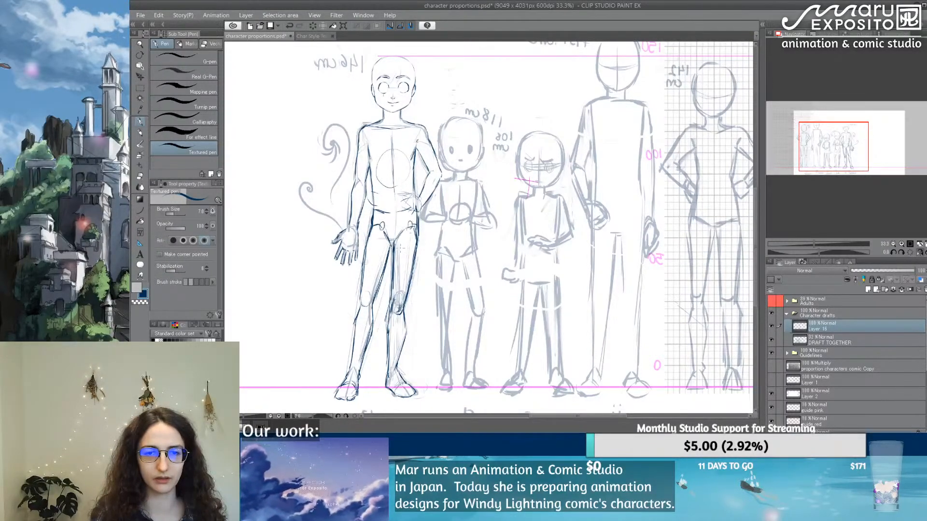
{"action": "key", "text": "ctrl+z"}
{"action": "key", "text": "ctrl+z"}
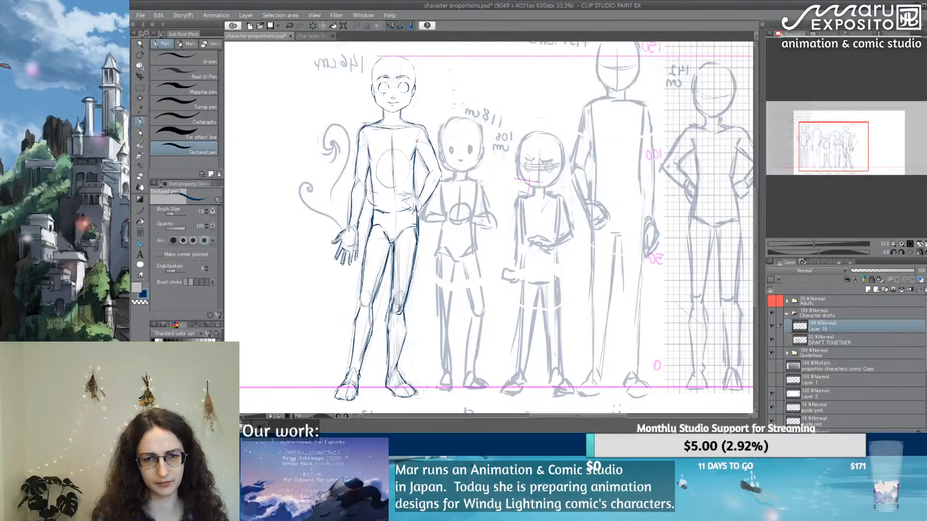
Step: Strengthen the waist and hip contour on the open-hand side and touch up the thigh lines below it
{"action": "left_click_drag", "start_coordinate": [374, 193], "coordinate": [371, 228]}
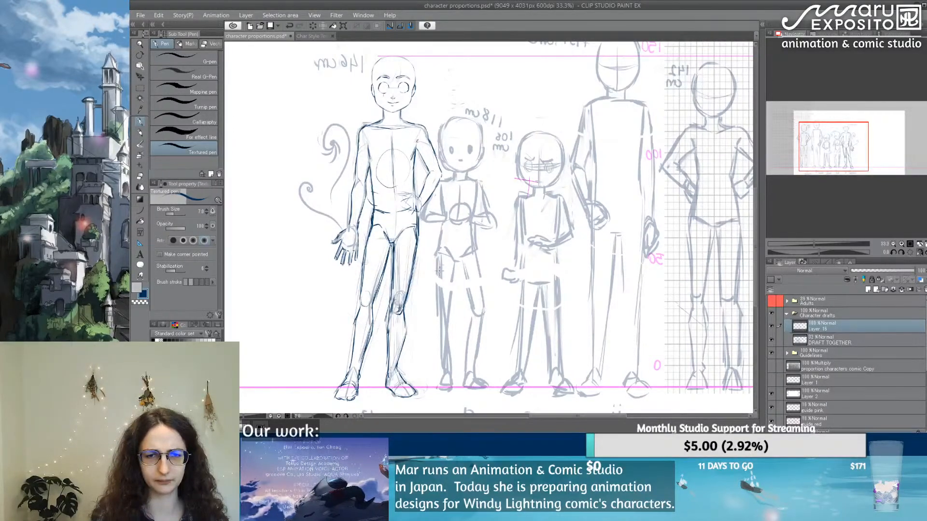
{"action": "left_click_drag", "start_coordinate": [432, 235], "coordinate": [402, 227]}
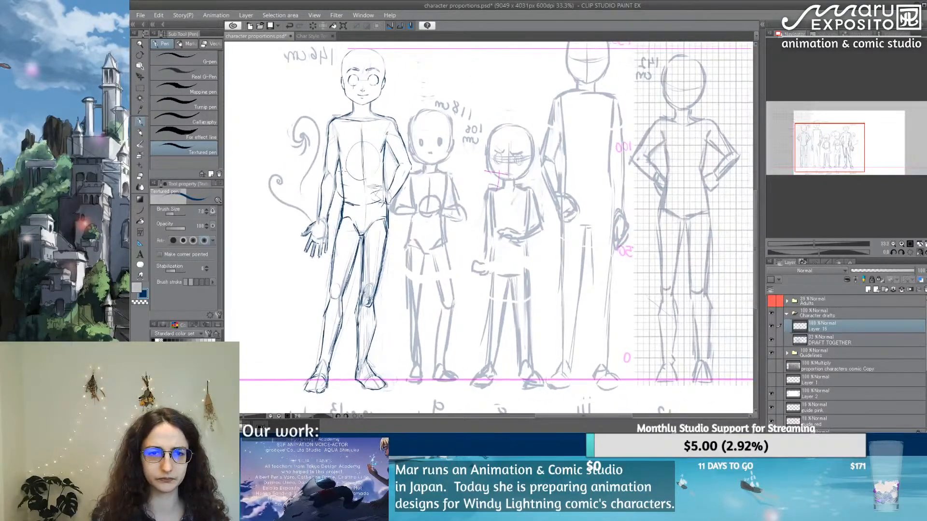
{"action": "left_click", "coordinate": [353, 215]}
{"action": "left_click", "coordinate": [317, 381], "text": "shift"}
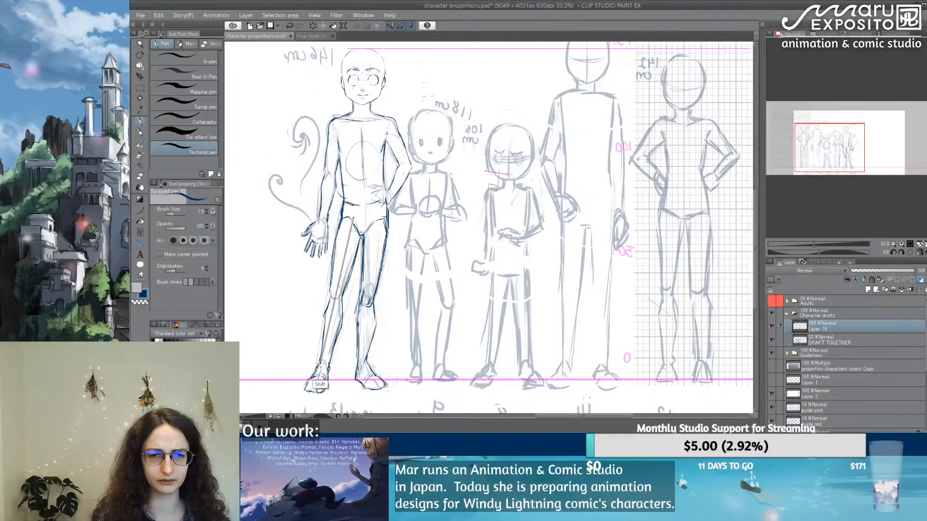
{"action": "left_click", "coordinate": [320, 364], "text": "shift"}
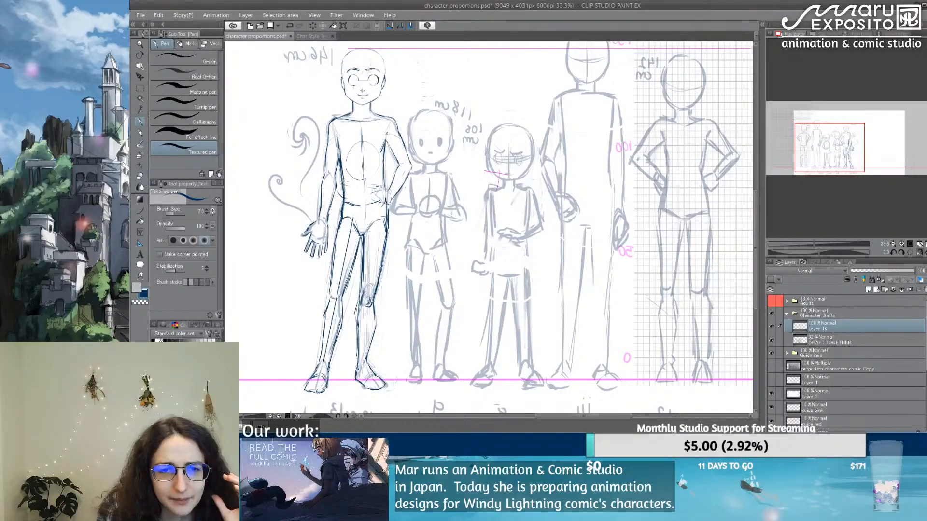
{"action": "key", "text": "e"}
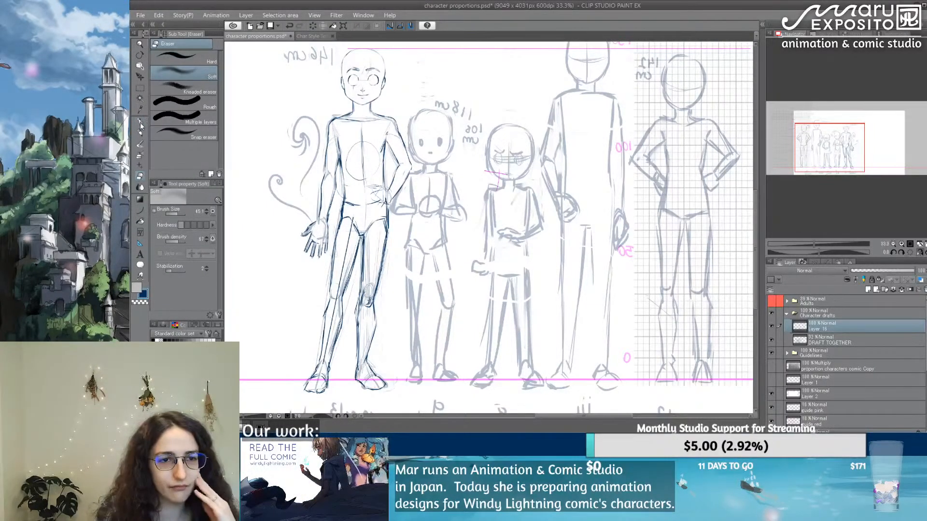
{"action": "key", "text": "p"}
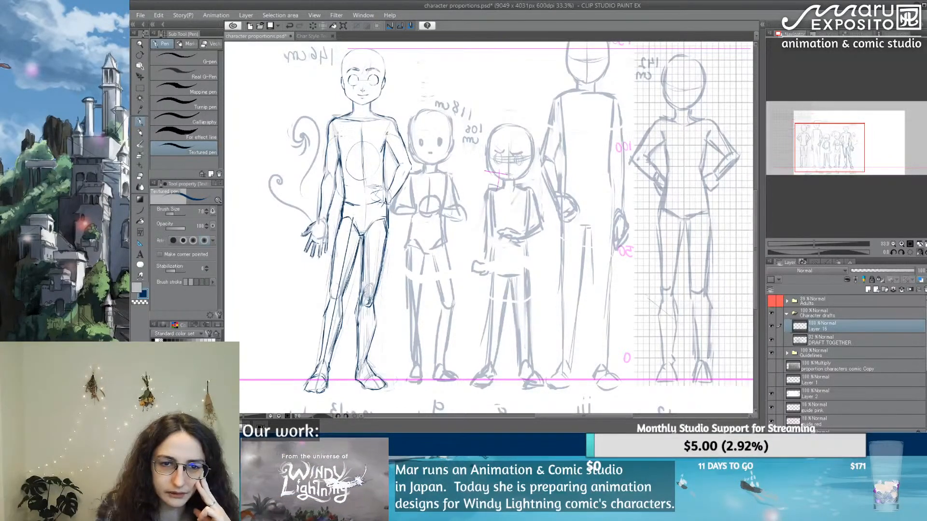
{"action": "left_click_drag", "start_coordinate": [337, 136], "coordinate": [344, 153]}
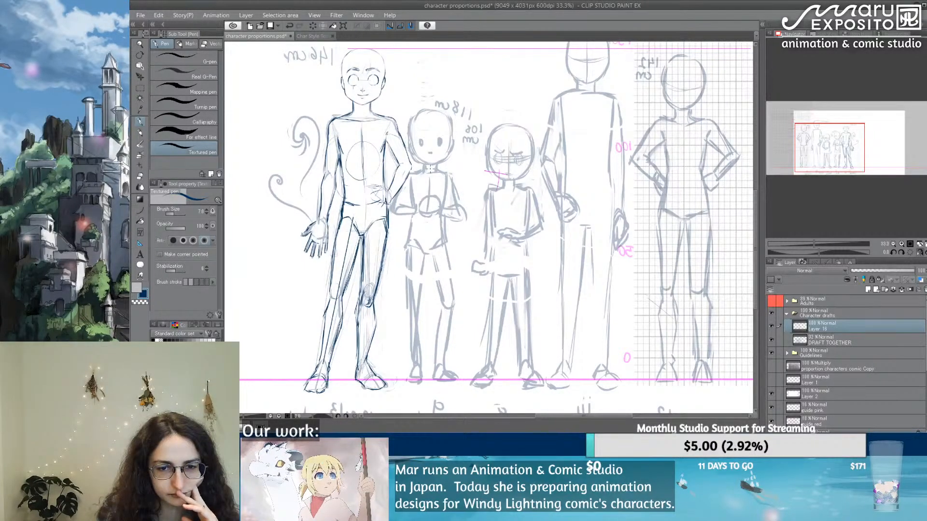
Step: Lasso the leg from mid-thigh to foot on the hand-on-hip side, transform it slightly towards the other leg, and clear the selection
{"action": "left_click", "coordinate": [140, 87]}
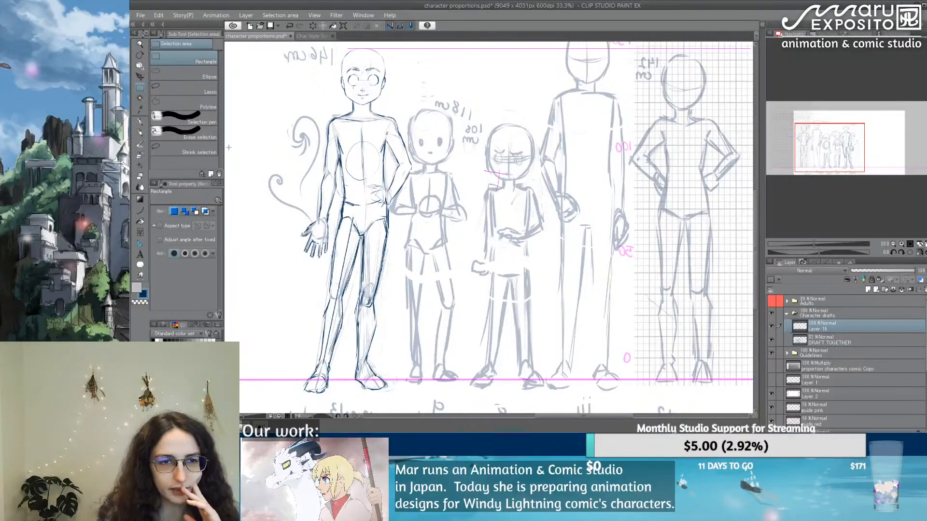
{"action": "left_click", "coordinate": [185, 89]}
{"action": "mouse_move", "coordinate": [363, 258]}
{"action": "left_mouse_down"}
{"action": "mouse_move", "coordinate": [390, 276]}
{"action": "mouse_move", "coordinate": [400, 369]}
{"action": "mouse_move", "coordinate": [388, 401]}
{"action": "mouse_move", "coordinate": [351, 389]}
{"action": "mouse_move", "coordinate": [352, 292]}
{"action": "left_mouse_up"}
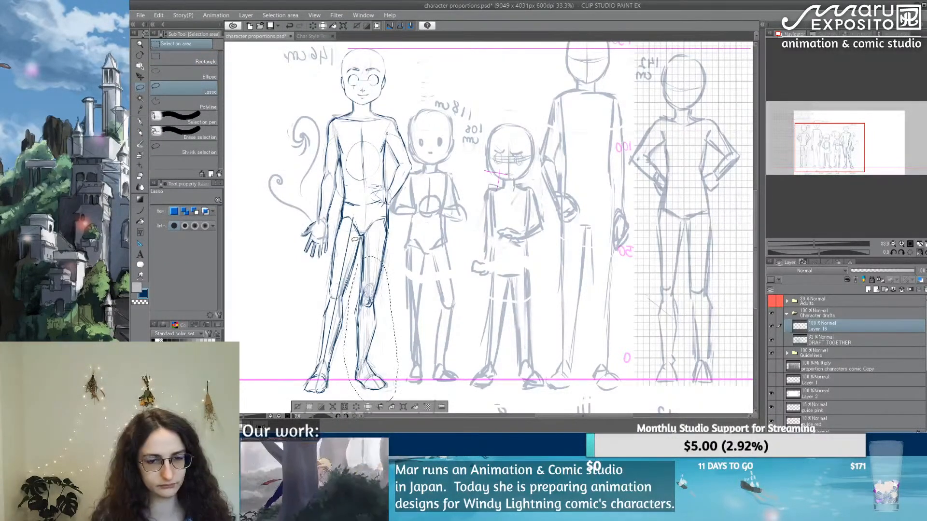
{"action": "key", "text": "ctrl+t"}
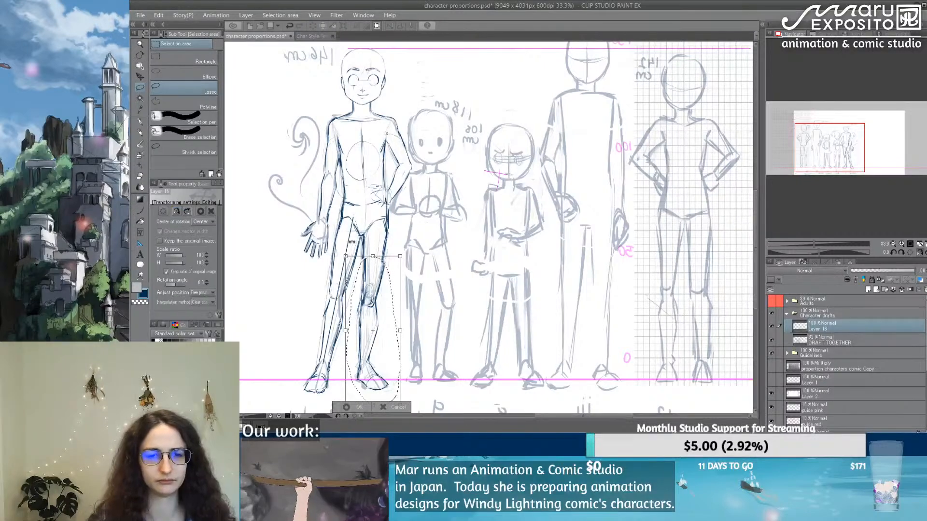
{"action": "left_click_drag", "start_coordinate": [375, 258], "coordinate": [371, 259]}
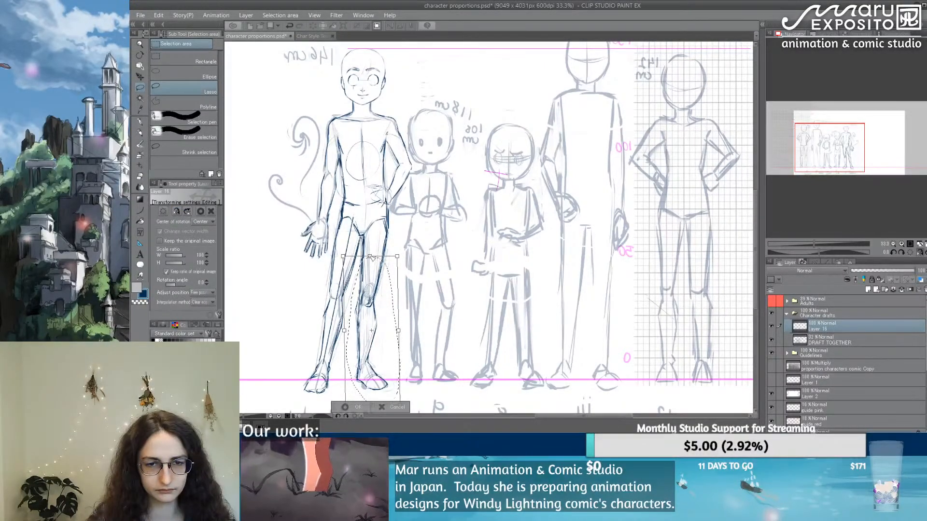
{"action": "key", "text": "Return"}
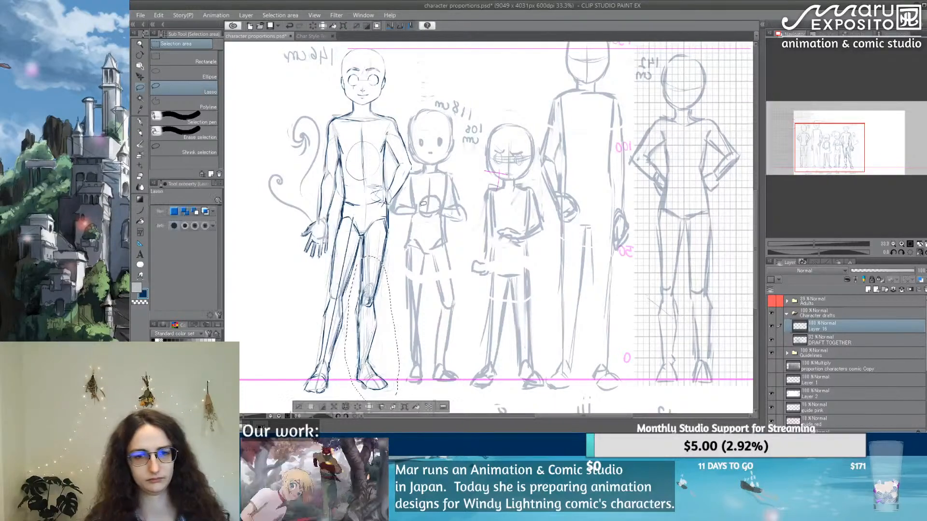
{"action": "key", "text": "ctrl+d"}
{"action": "key", "text": "e"}
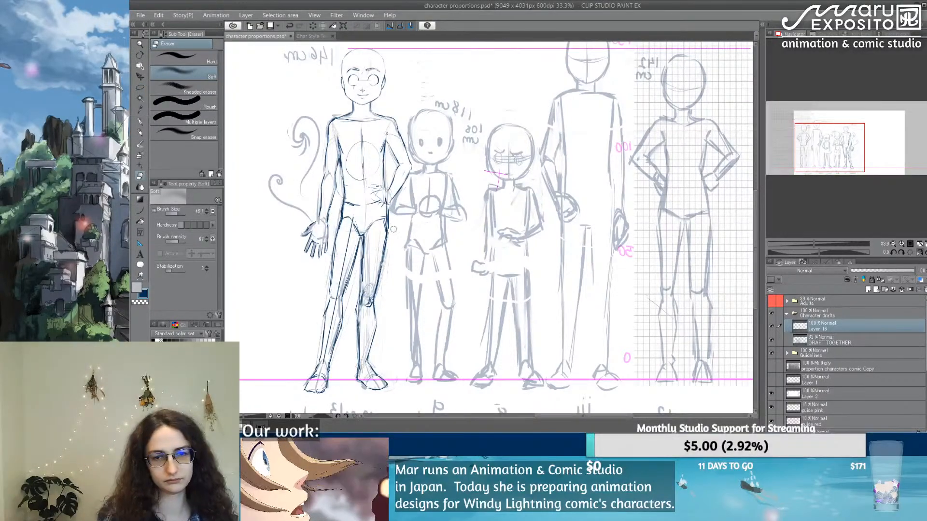
Step: Erase stray marks outside the 146 cm figure's thigh on the hand-on-hip side and redraw the hip contours on both sides
{"action": "left_click_drag", "start_coordinate": [392, 226], "coordinate": [386, 263]}
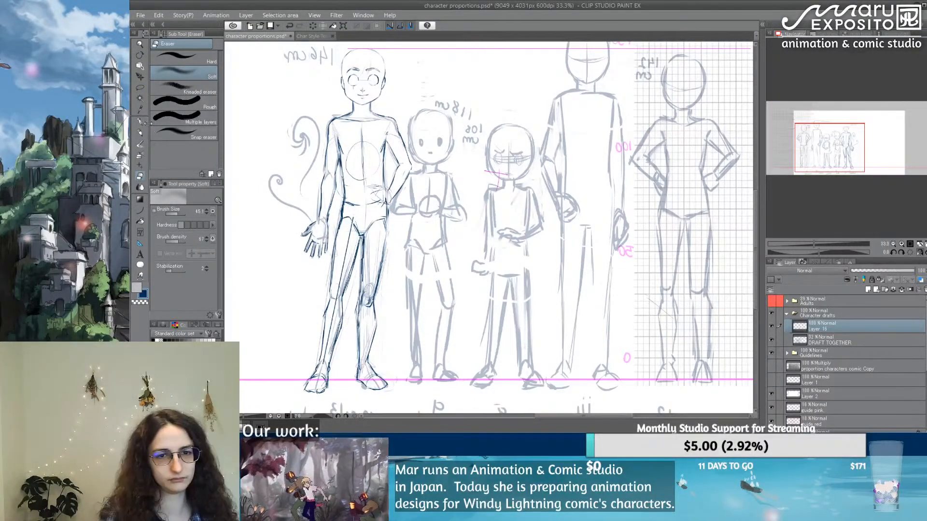
{"action": "key", "text": "p"}
{"action": "left_click_drag", "start_coordinate": [385, 189], "coordinate": [389, 223]}
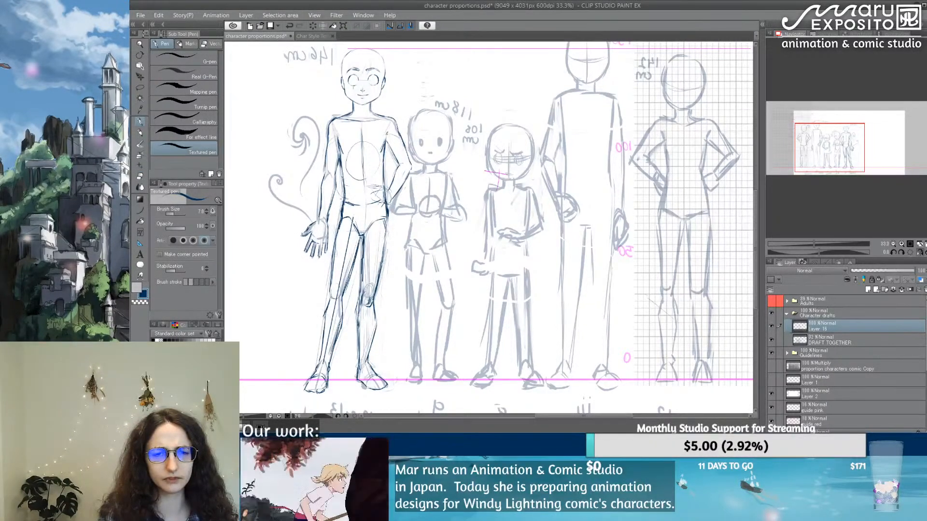
{"action": "left_click_drag", "start_coordinate": [343, 200], "coordinate": [335, 229]}
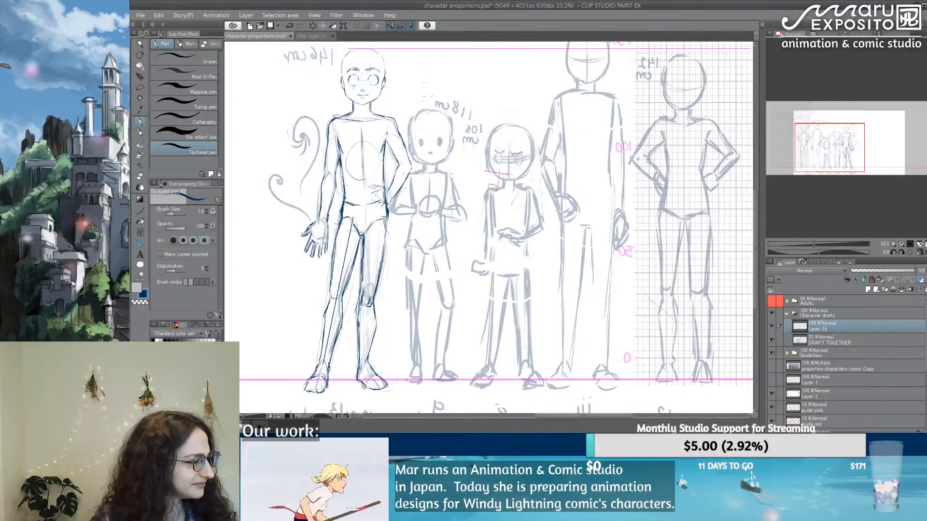
Step: Lasso the 146 cm figure's waist and pelvis area and nudge it slightly upward with a transform
{"action": "left_click", "coordinate": [139, 87]}
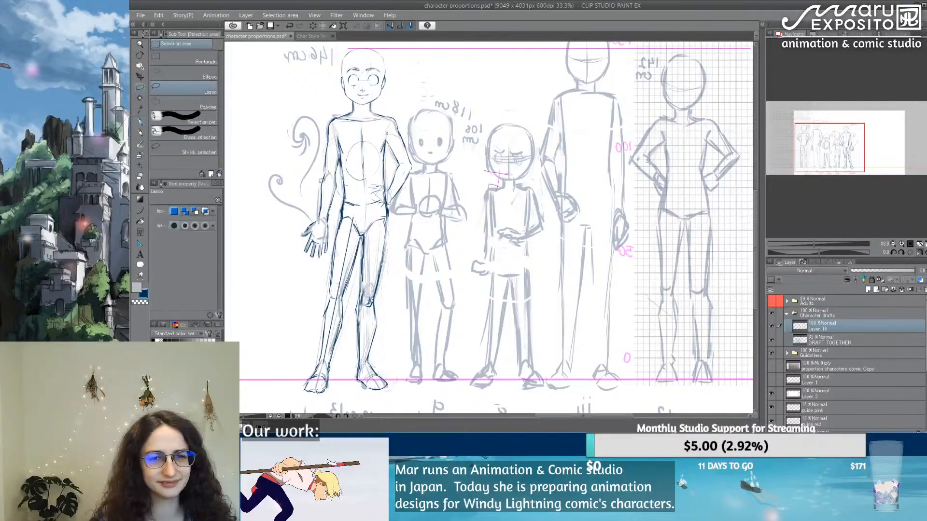
{"action": "mouse_move", "coordinate": [362, 236]}
{"action": "left_mouse_down"}
{"action": "mouse_move", "coordinate": [337, 221]}
{"action": "mouse_move", "coordinate": [340, 194]}
{"action": "mouse_move", "coordinate": [391, 205]}
{"action": "mouse_move", "coordinate": [394, 232]}
{"action": "left_mouse_up"}
{"action": "key", "text": "ctrl+t"}
{"action": "key", "text": "Up"}
{"action": "key", "text": "Up"}
{"action": "key", "text": "Up"}
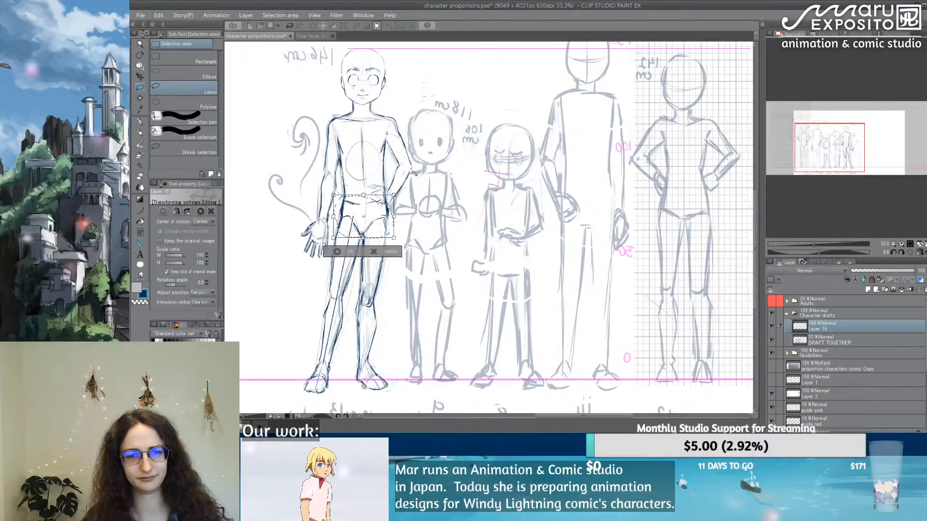
{"action": "key", "text": "Up"}
{"action": "key", "text": "Up"}
{"action": "key", "text": "Up"}
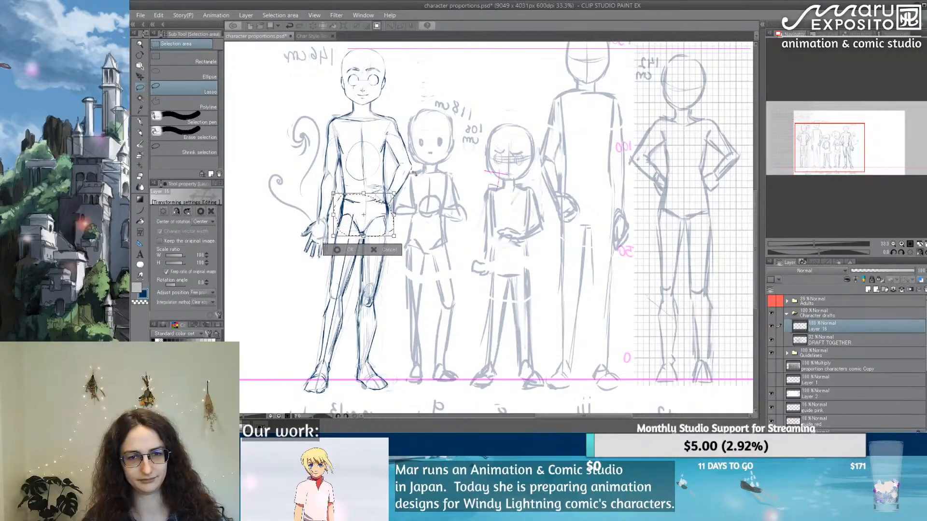
{"action": "key", "text": "Return"}
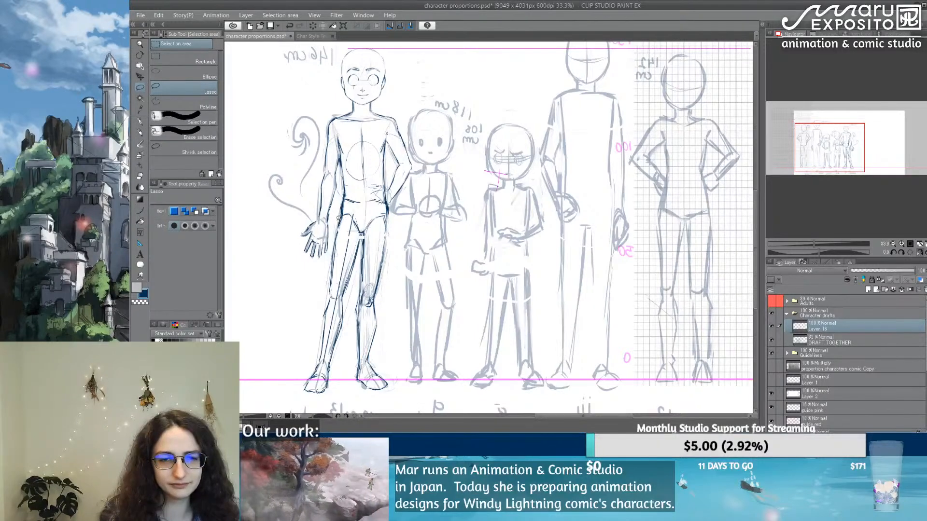
Step: Lasso the thigh on the open-hand side and transform it slightly to fit the pelvis
{"action": "mouse_move", "coordinate": [361, 224]}
{"action": "left_mouse_down"}
{"action": "mouse_move", "coordinate": [352, 295]}
{"action": "mouse_move", "coordinate": [322, 279]}
{"action": "mouse_move", "coordinate": [333, 240]}
{"action": "mouse_move", "coordinate": [357, 213]}
{"action": "mouse_move", "coordinate": [338, 219]}
{"action": "left_mouse_up"}
{"action": "key", "text": "ctrl+t"}
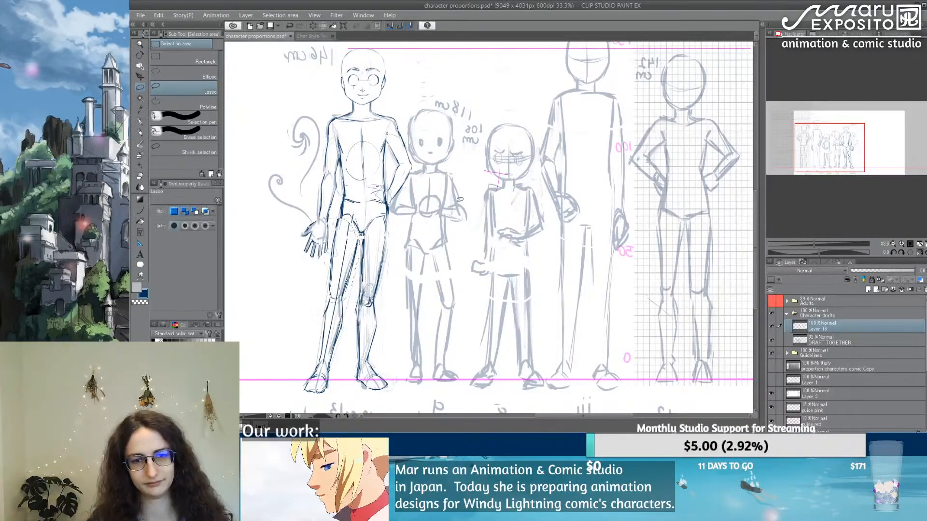
{"action": "key", "text": "Return"}
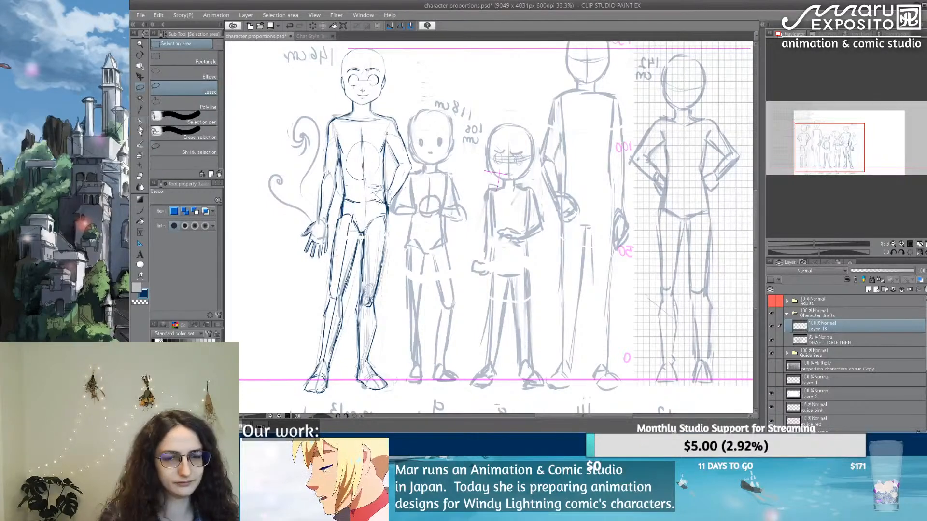
Step: Turn off the horizontal flip of the canvas view and centre the 146 cm figure with the pen ready
{"action": "left_click", "coordinate": [140, 123]}
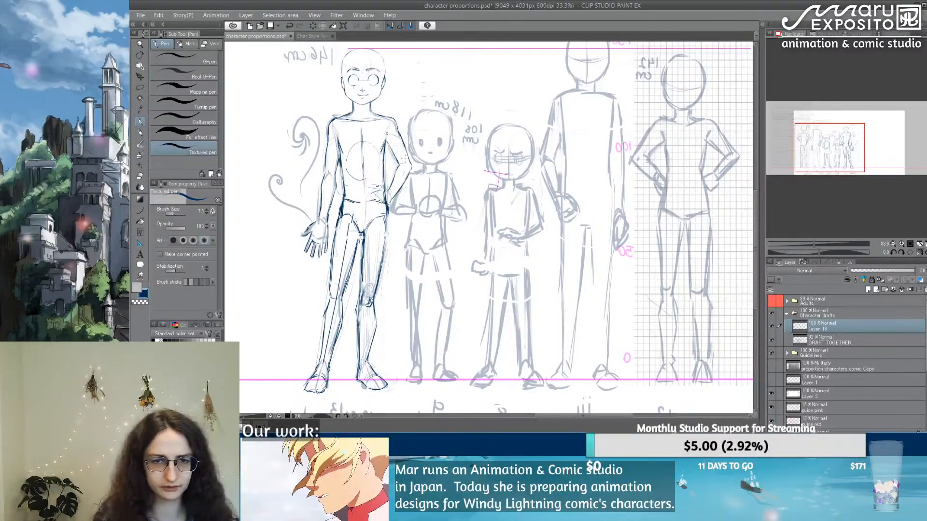
{"action": "left_click_drag", "start_coordinate": [521, 201], "coordinate": [468, 218]}
{"action": "left_click", "coordinate": [919, 253]}
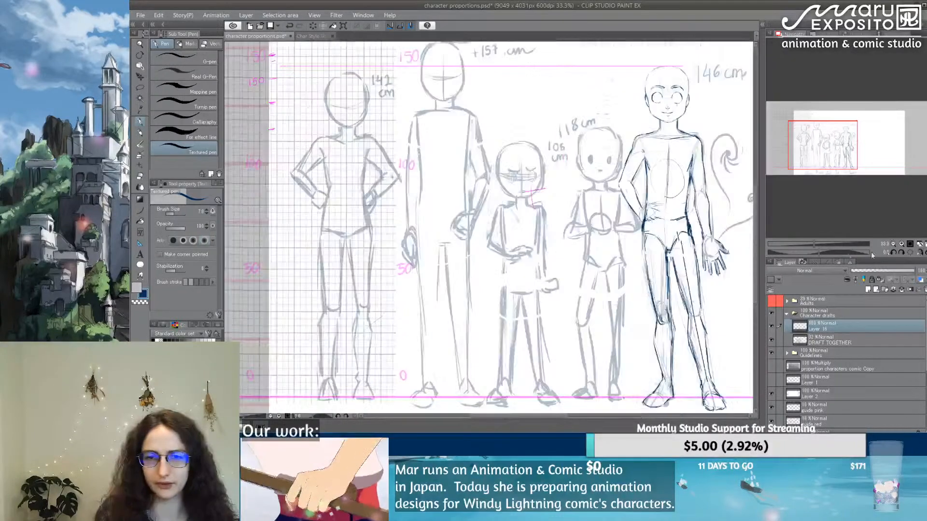
{"action": "left_click_drag", "start_coordinate": [665, 231], "coordinate": [404, 215]}
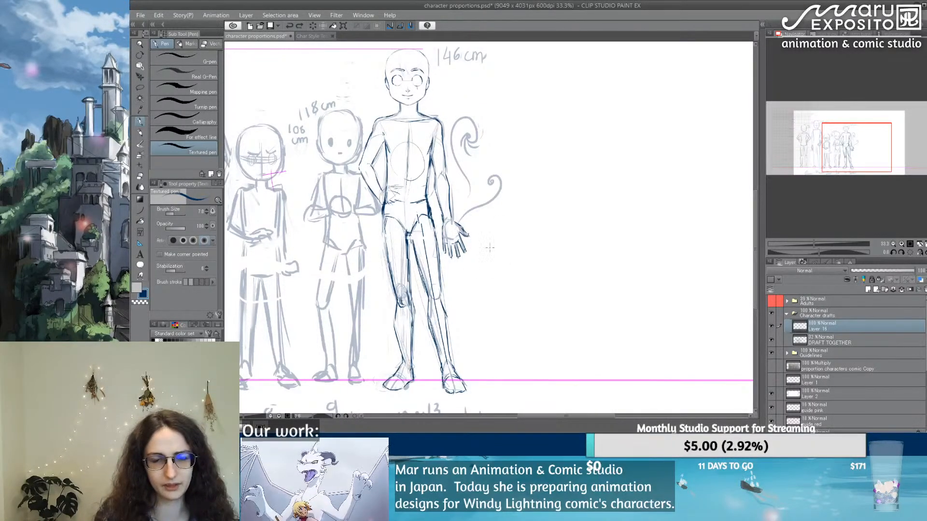
Step: Clean up and redraw the inner ankle, heel and sole of the foot on the hand-on-hip side
{"action": "mouse_move", "coordinate": [410, 368]}
{"action": "left_mouse_down"}
{"action": "mouse_move", "coordinate": [405, 378]}
{"action": "mouse_move", "coordinate": [403, 362]}
{"action": "mouse_move", "coordinate": [395, 373]}
{"action": "mouse_move", "coordinate": [406, 388]}
{"action": "mouse_move", "coordinate": [385, 385]}
{"action": "mouse_move", "coordinate": [395, 376]}
{"action": "mouse_move", "coordinate": [405, 382]}
{"action": "left_mouse_up"}
{"action": "key", "text": "e"}
{"action": "scroll", "coordinate": [416, 350], "scroll_direction": "up", "scroll_amount": 1}
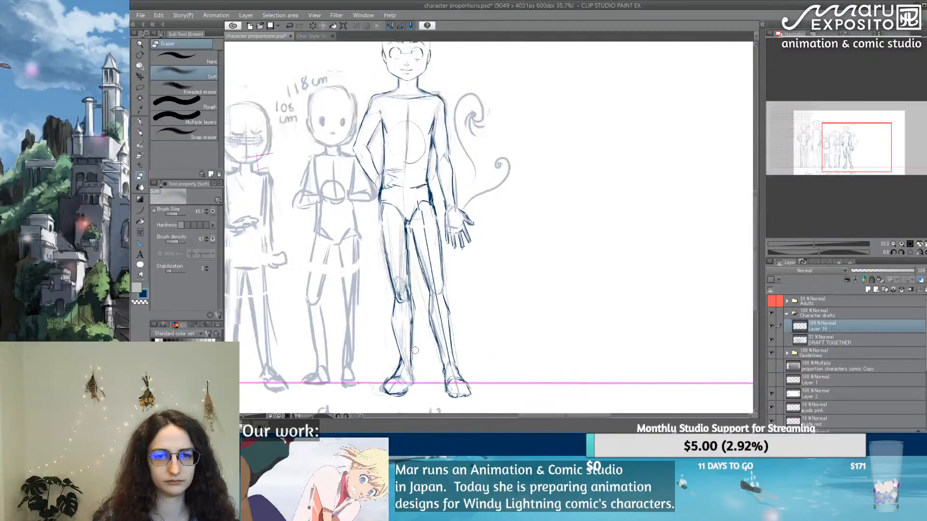
{"action": "scroll", "coordinate": [415, 351], "scroll_direction": "up", "scroll_amount": 7}
{"action": "left_click_drag", "start_coordinate": [481, 309], "coordinate": [469, 205]}
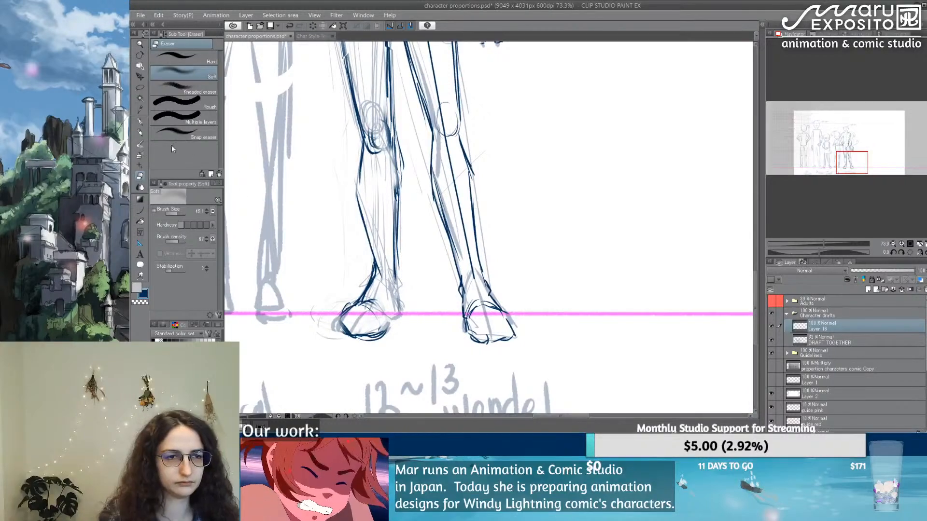
{"action": "key", "text": "p"}
{"action": "mouse_move", "coordinate": [392, 284]}
{"action": "left_mouse_down"}
{"action": "mouse_move", "coordinate": [401, 315]}
{"action": "mouse_move", "coordinate": [395, 290]}
{"action": "mouse_move", "coordinate": [386, 334]}
{"action": "mouse_move", "coordinate": [358, 340]}
{"action": "left_mouse_up"}
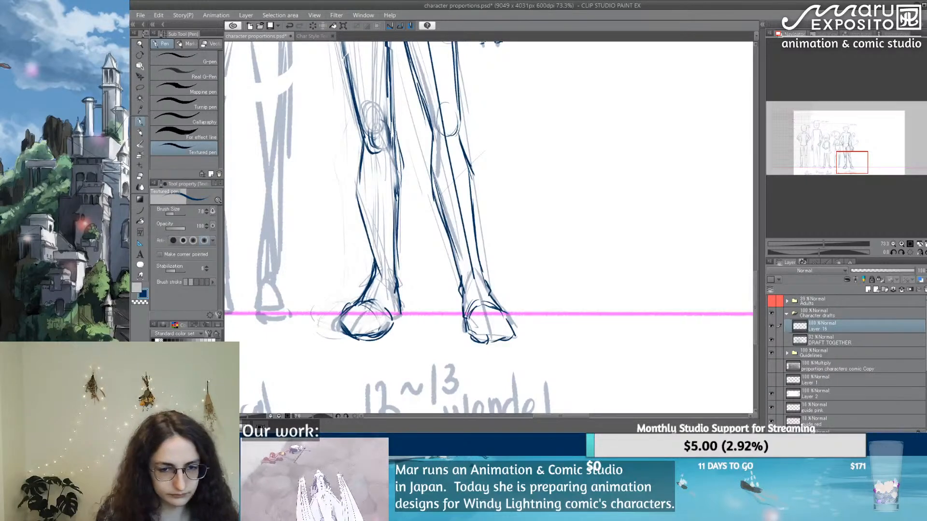
{"action": "key", "text": "e"}
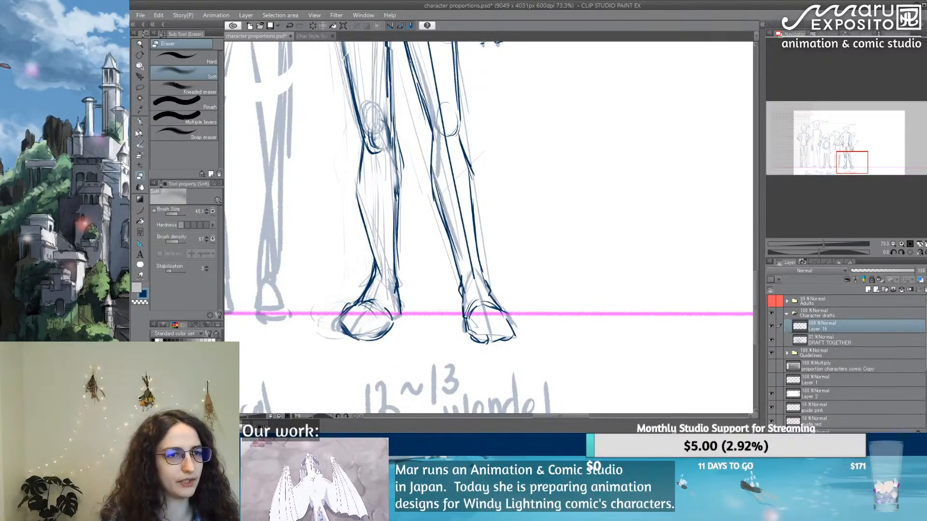
{"action": "key", "text": "p"}
{"action": "left_click_drag", "start_coordinate": [362, 342], "coordinate": [390, 328]}
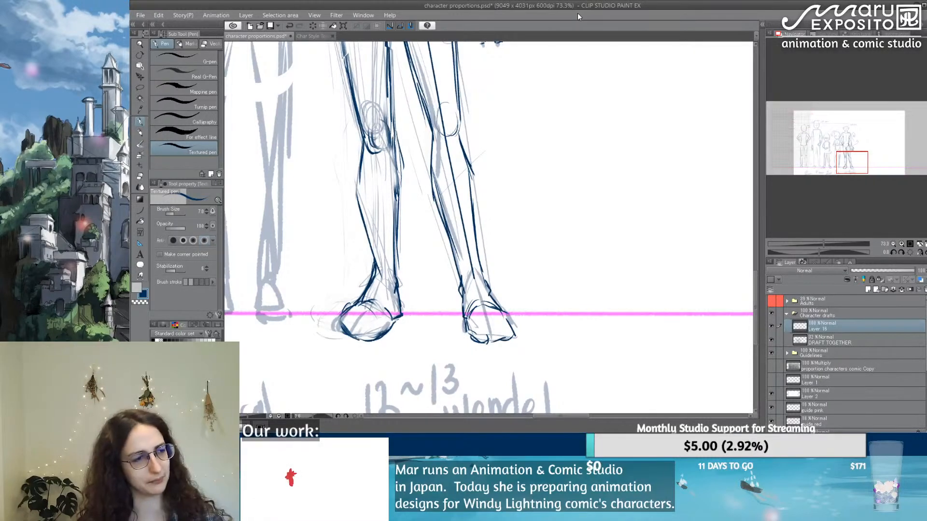
Step: Strengthen the 146 cm figure's outer hip contour on the hand-on-hip side
{"action": "scroll", "coordinate": [567, 76], "scroll_direction": "down", "scroll_amount": 5}
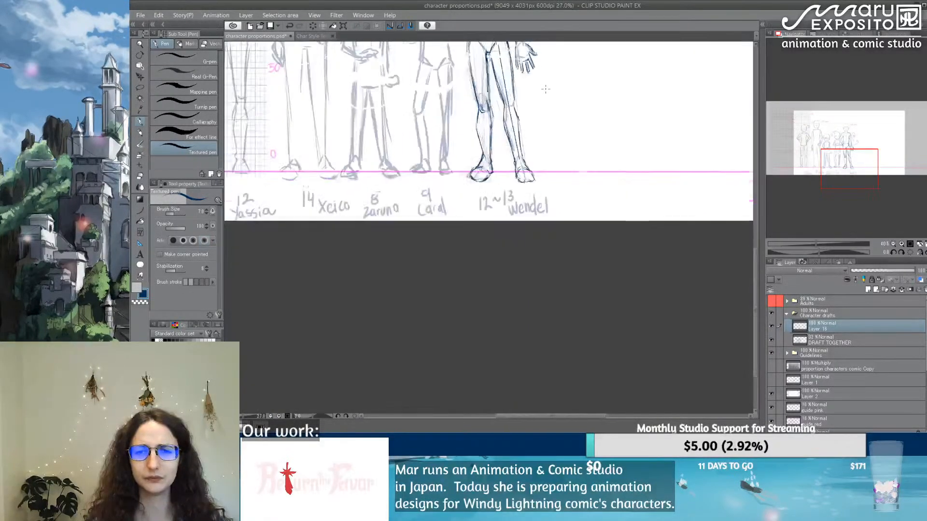
{"action": "left_click_drag", "start_coordinate": [567, 76], "coordinate": [478, 263]}
{"action": "scroll", "coordinate": [554, 213], "scroll_direction": "up", "scroll_amount": 2}
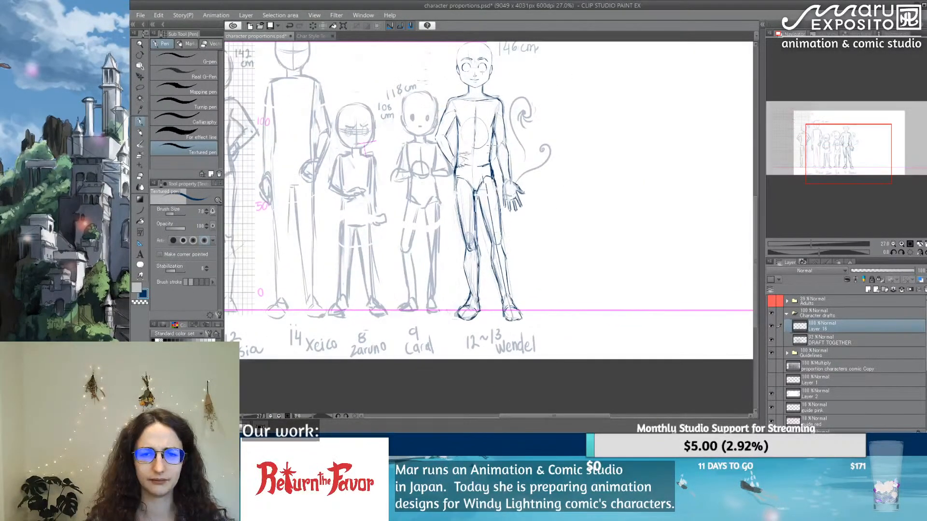
{"action": "scroll", "coordinate": [490, 145], "scroll_direction": "up", "scroll_amount": 1}
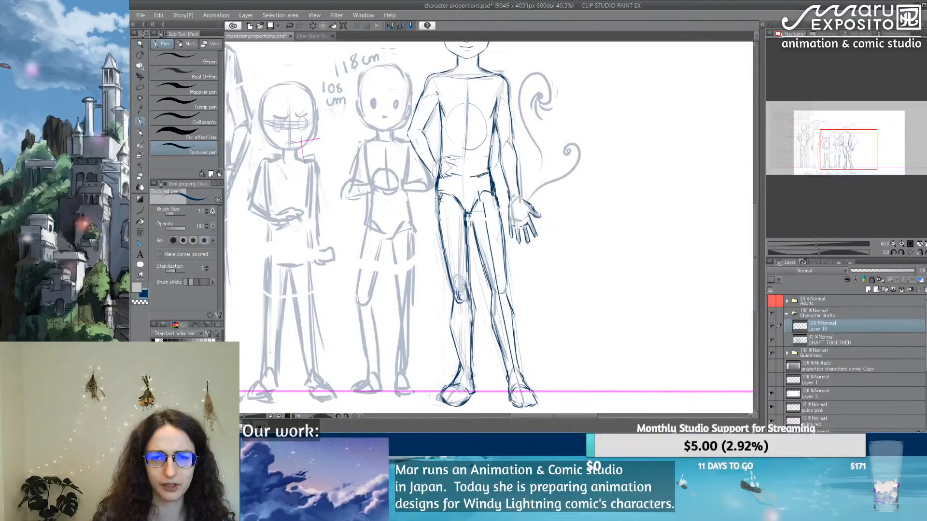
{"action": "left_click_drag", "start_coordinate": [437, 185], "coordinate": [438, 207]}
Step: Erase the guide circle and the centre line from the 146 cm figure's chest with the soft eraser
{"action": "key", "text": "e"}
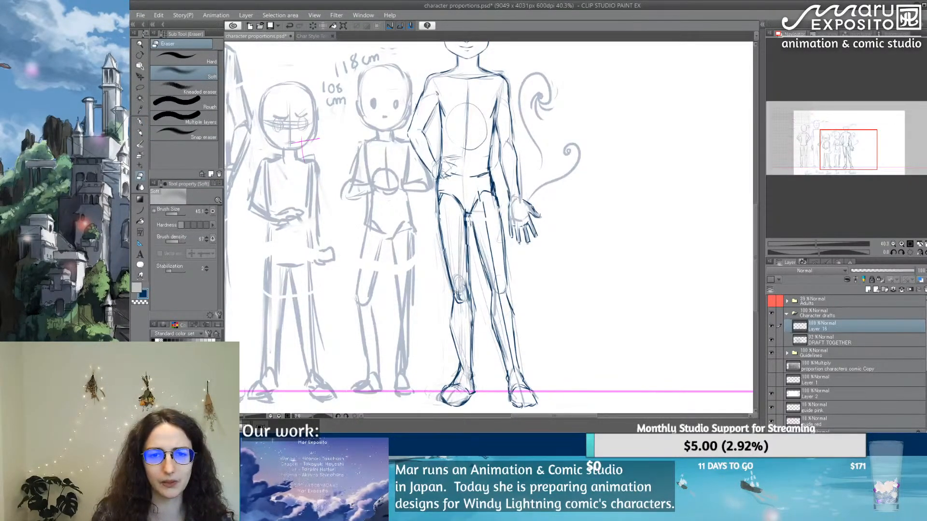
{"action": "left_click", "coordinate": [141, 133]}
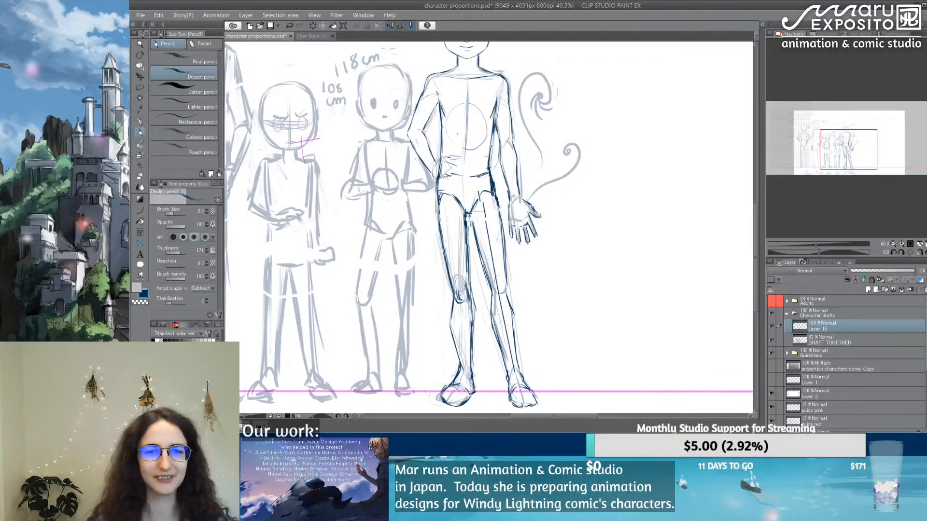
{"action": "key", "text": "e"}
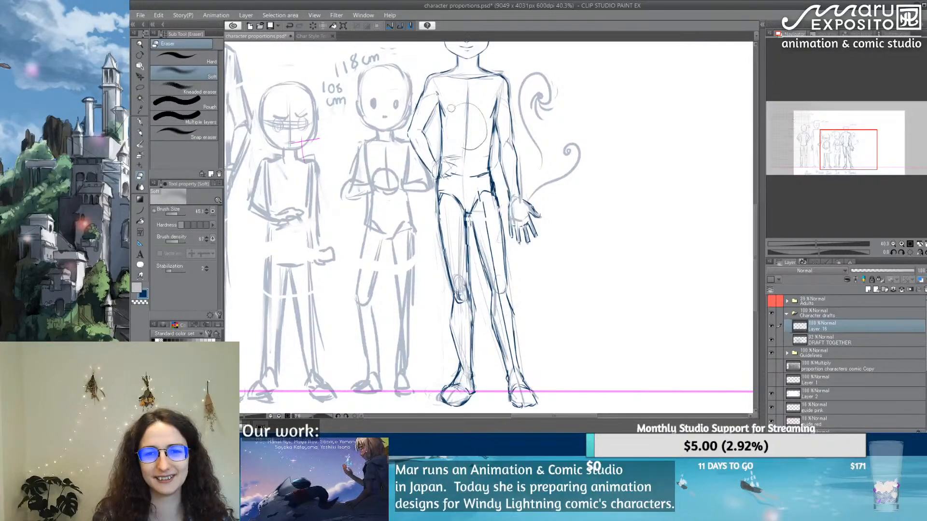
{"action": "mouse_move", "coordinate": [478, 98]}
{"action": "left_mouse_down"}
{"action": "mouse_move", "coordinate": [471, 153]}
{"action": "mouse_move", "coordinate": [469, 110]}
{"action": "mouse_move", "coordinate": [483, 98]}
{"action": "mouse_move", "coordinate": [485, 125]}
{"action": "mouse_move", "coordinate": [472, 143]}
{"action": "mouse_move", "coordinate": [465, 125]}
{"action": "left_mouse_up"}
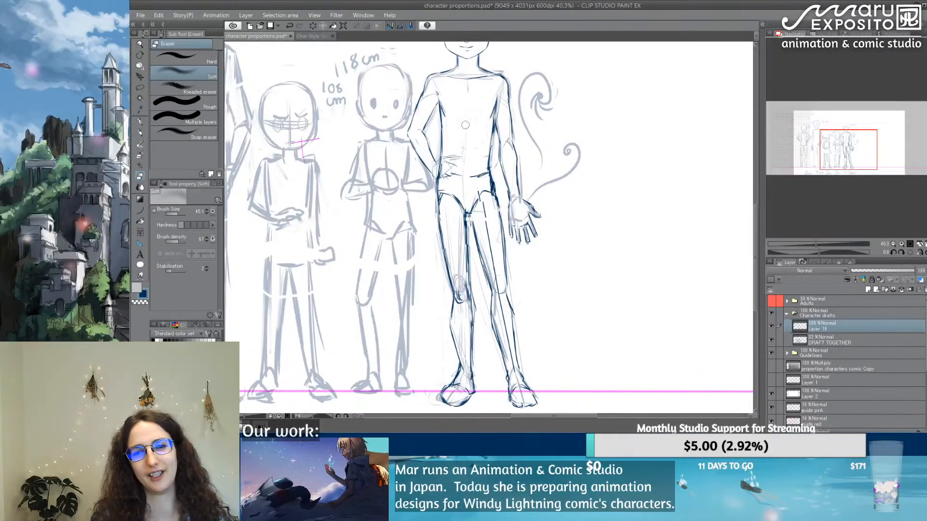
Step: Redraw the torso centre line from chest to waist and soften the groin line on the open-hand side
{"action": "left_click", "coordinate": [140, 122]}
{"action": "left_click_drag", "start_coordinate": [468, 88], "coordinate": [469, 103]}
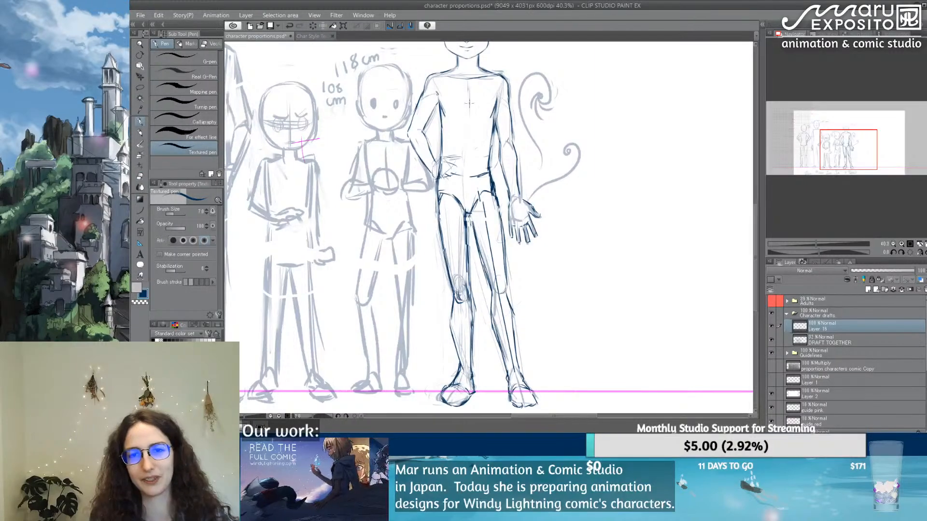
{"action": "mouse_move", "coordinate": [466, 145]}
{"action": "left_mouse_down"}
{"action": "mouse_move", "coordinate": [468, 123]}
{"action": "mouse_move", "coordinate": [468, 162]}
{"action": "left_mouse_up"}
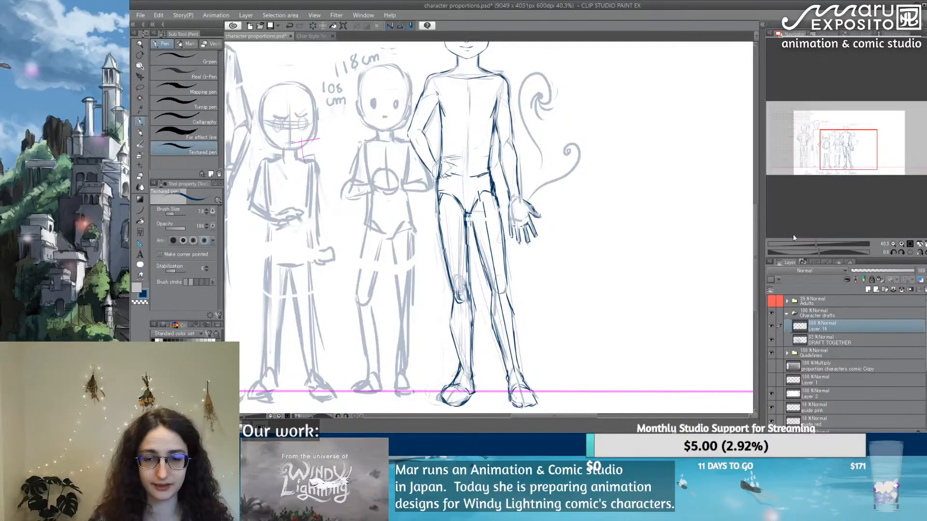
{"action": "key", "text": "e"}
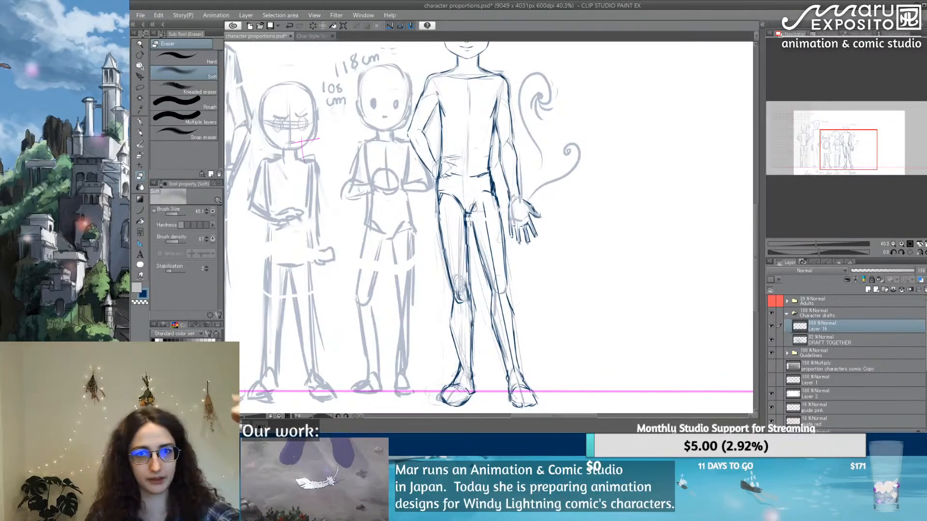
{"action": "left_click", "coordinate": [140, 121]}
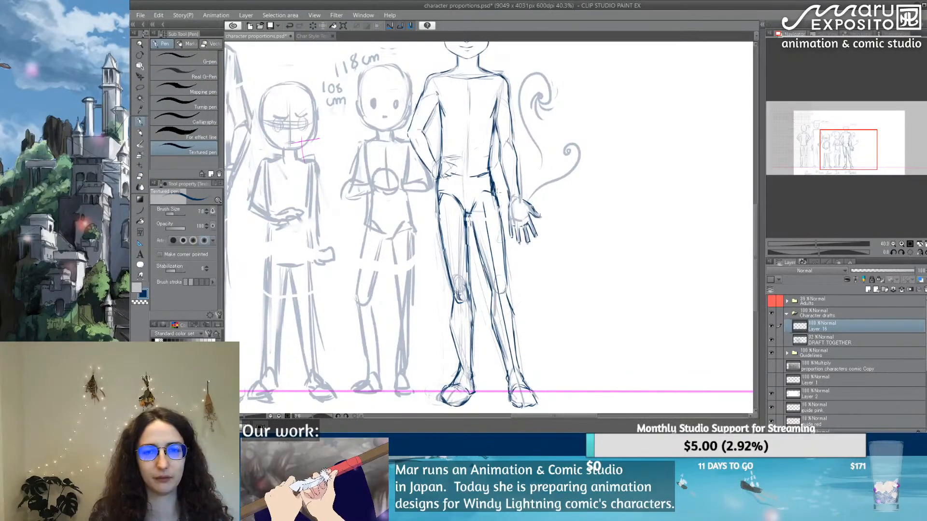
Step: Reinforce the torso contour under the armpit on the hand-on-hip side and draw the collarbone line towards the neck's base
{"action": "left_click_drag", "start_coordinate": [552, 151], "coordinate": [502, 237]}
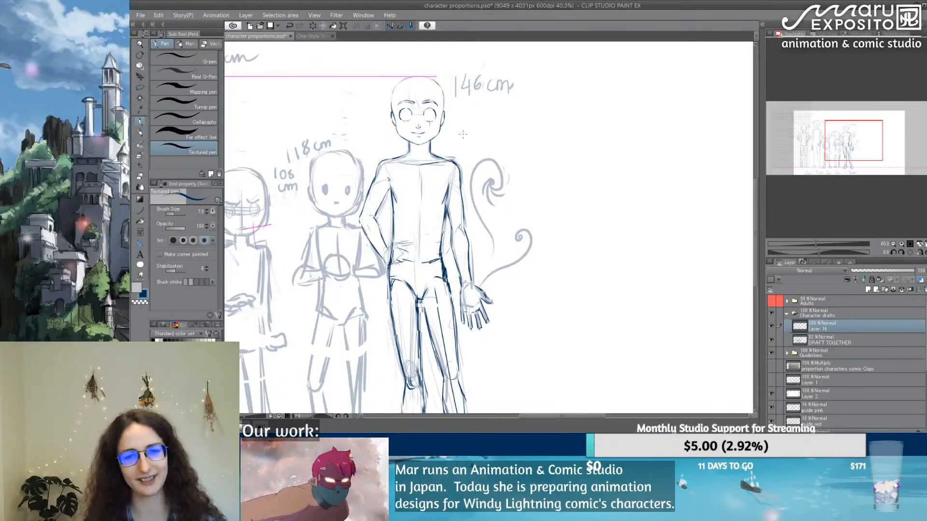
{"action": "scroll", "coordinate": [399, 175], "scroll_direction": "up", "scroll_amount": 4}
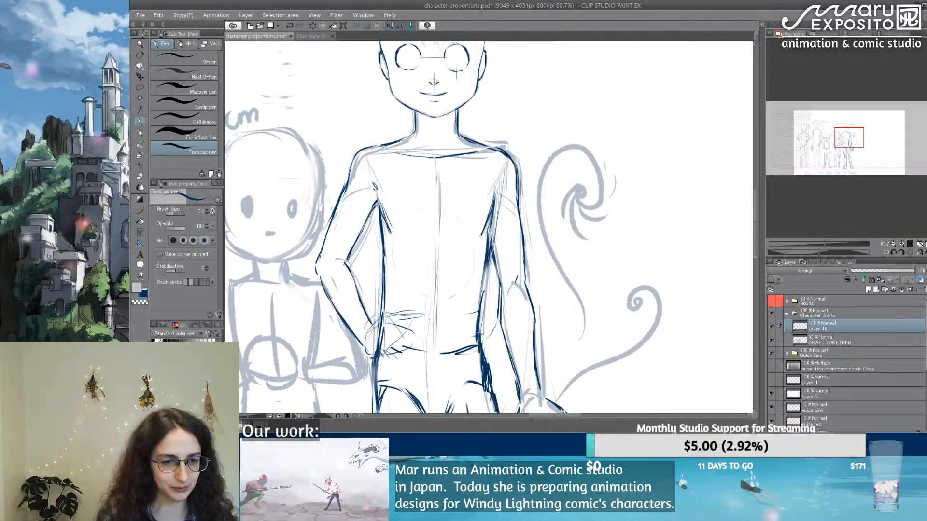
{"action": "key", "text": "e"}
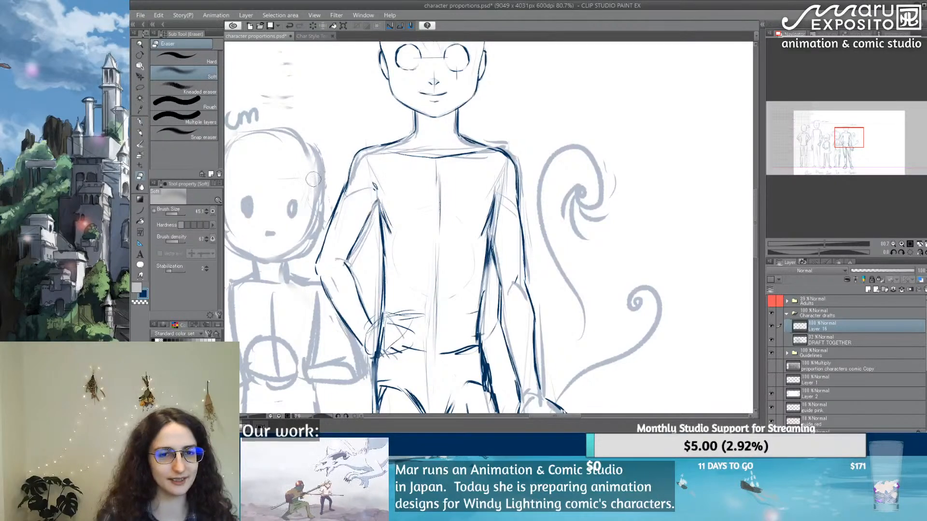
{"action": "key", "text": "p"}
{"action": "mouse_move", "coordinate": [377, 202]}
{"action": "left_mouse_down"}
{"action": "mouse_move", "coordinate": [367, 214]}
{"action": "mouse_move", "coordinate": [376, 220]}
{"action": "left_mouse_up"}
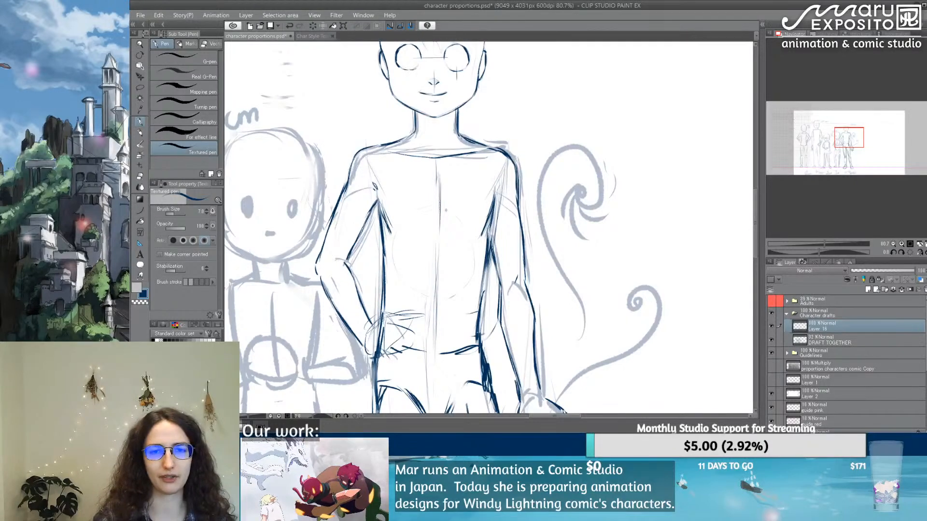
{"action": "left_click_drag", "start_coordinate": [390, 149], "coordinate": [423, 155]}
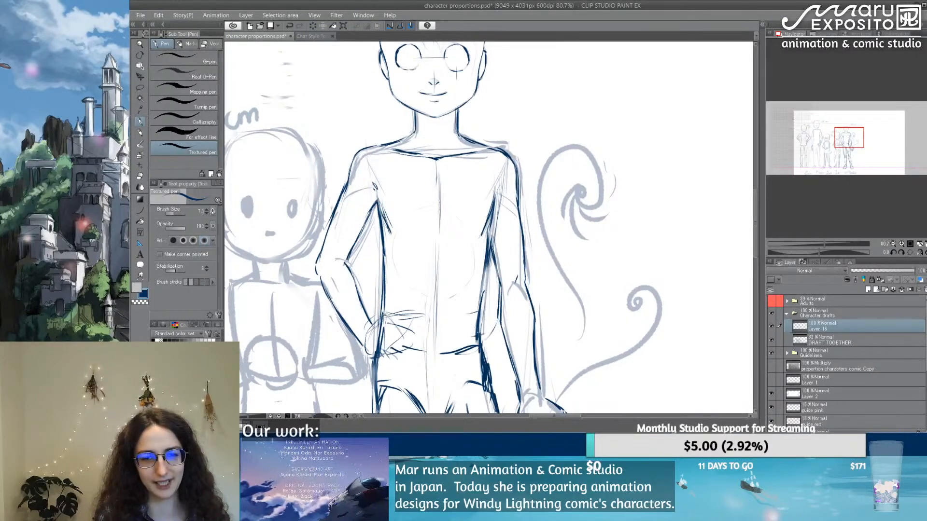
Step: Draw the fingers and palm edge of the hand resting on the hip, and touch up the torso side below the armpit
{"action": "mouse_move", "coordinate": [385, 315]}
{"action": "left_mouse_down"}
{"action": "mouse_move", "coordinate": [374, 324]}
{"action": "mouse_move", "coordinate": [416, 312]}
{"action": "mouse_move", "coordinate": [398, 322]}
{"action": "left_mouse_up"}
{"action": "mouse_move", "coordinate": [390, 322]}
{"action": "left_mouse_down"}
{"action": "mouse_move", "coordinate": [421, 321]}
{"action": "mouse_move", "coordinate": [399, 325]}
{"action": "mouse_move", "coordinate": [415, 333]}
{"action": "mouse_move", "coordinate": [404, 334]}
{"action": "left_mouse_up"}
{"action": "mouse_move", "coordinate": [396, 335]}
{"action": "left_mouse_down"}
{"action": "mouse_move", "coordinate": [412, 346]}
{"action": "mouse_move", "coordinate": [389, 349]}
{"action": "mouse_move", "coordinate": [396, 352]}
{"action": "mouse_move", "coordinate": [394, 341]}
{"action": "mouse_move", "coordinate": [402, 341]}
{"action": "mouse_move", "coordinate": [376, 332]}
{"action": "mouse_move", "coordinate": [374, 354]}
{"action": "left_mouse_up"}
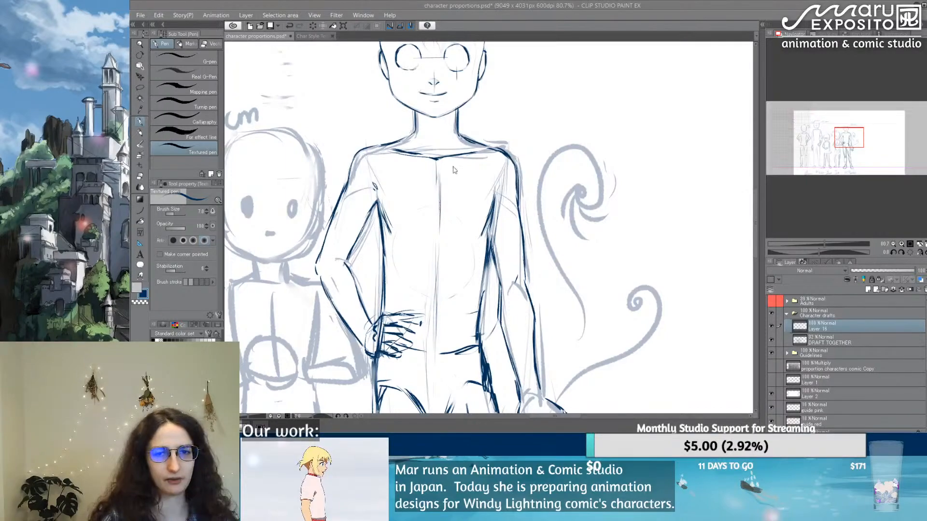
{"action": "left_click_drag", "start_coordinate": [377, 201], "coordinate": [379, 229]}
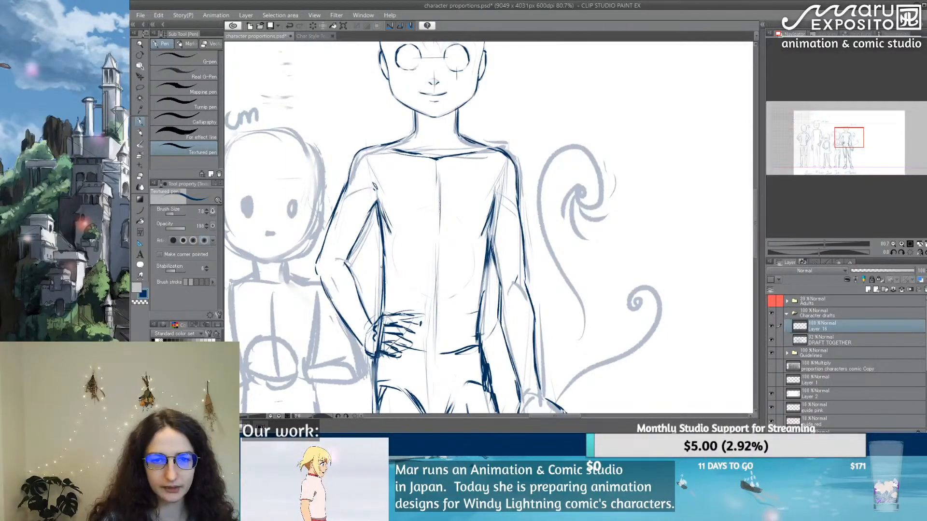
{"action": "mouse_move", "coordinate": [493, 146]}
{"action": "left_mouse_down"}
{"action": "mouse_move", "coordinate": [487, 228]}
{"action": "mouse_move", "coordinate": [509, 93]}
{"action": "left_mouse_up"}
{"action": "left_click_drag", "start_coordinate": [458, 311], "coordinate": [451, 104]}
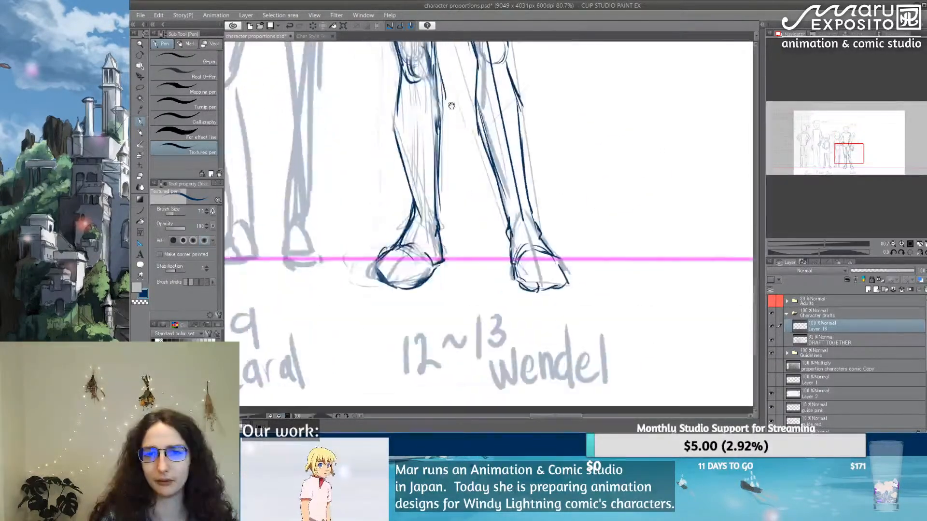
{"action": "mouse_move", "coordinate": [470, 57]}
{"action": "left_mouse_down"}
{"action": "mouse_move", "coordinate": [441, 231]}
{"action": "mouse_move", "coordinate": [478, 84]}
{"action": "left_mouse_up"}
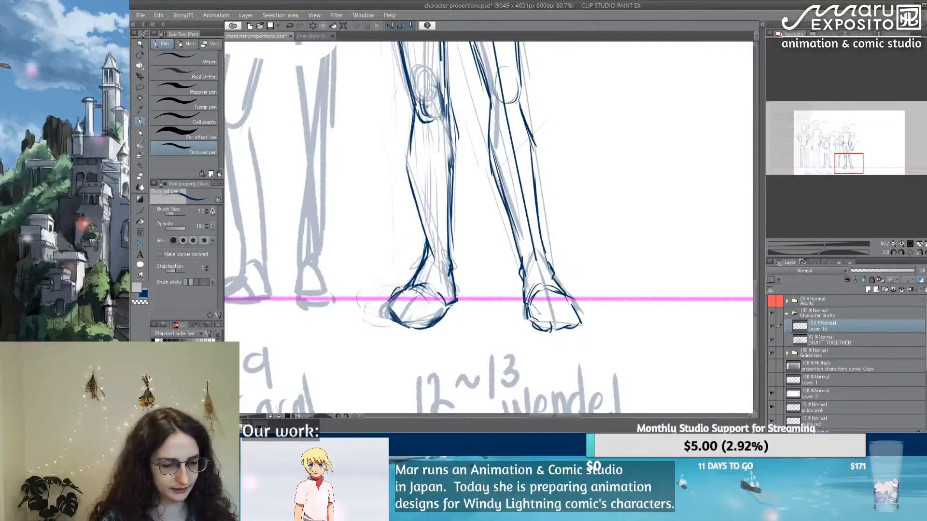
{"action": "key", "text": "e"}
{"action": "key", "text": "p"}
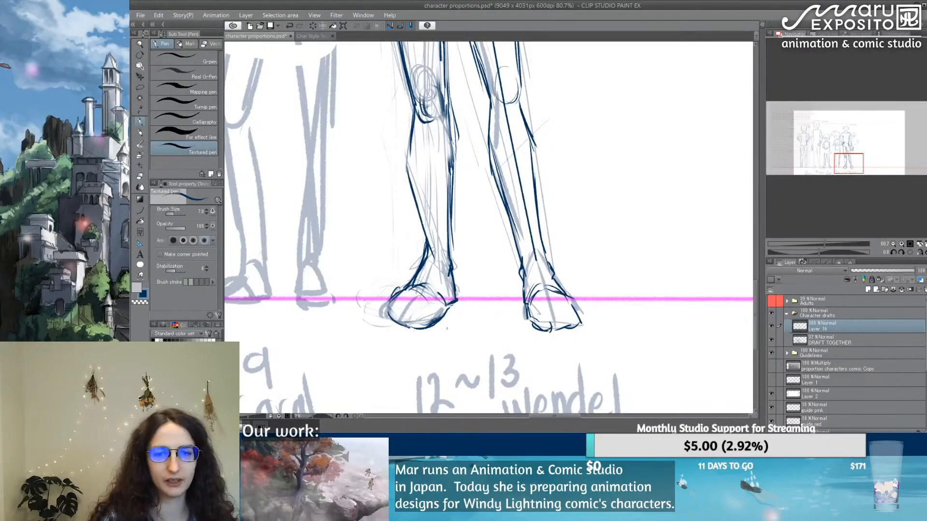
Step: Trace the two wind swirls beside the 146 cm figure's open hand, adding curled wisps around their spiral centres
{"action": "scroll", "coordinate": [447, 328], "scroll_direction": "up", "scroll_amount": 10}
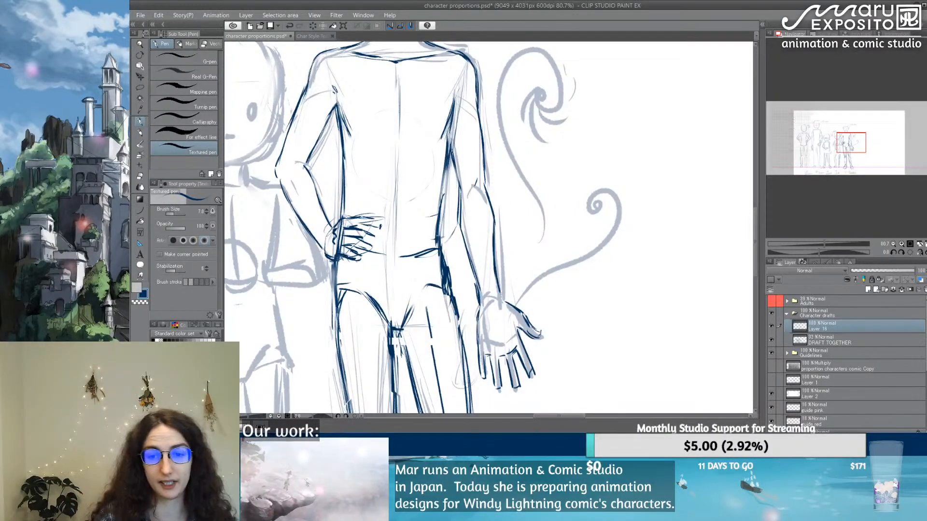
{"action": "mouse_move", "coordinate": [511, 307]}
{"action": "left_mouse_down"}
{"action": "mouse_move", "coordinate": [625, 207]}
{"action": "mouse_move", "coordinate": [595, 205]}
{"action": "mouse_move", "coordinate": [598, 215]}
{"action": "left_mouse_up"}
{"action": "mouse_move", "coordinate": [577, 191]}
{"action": "left_mouse_down"}
{"action": "mouse_move", "coordinate": [587, 213]}
{"action": "mouse_move", "coordinate": [600, 166]}
{"action": "mouse_move", "coordinate": [617, 171]}
{"action": "mouse_move", "coordinate": [630, 203]}
{"action": "mouse_move", "coordinate": [627, 239]}
{"action": "mouse_move", "coordinate": [582, 263]}
{"action": "mouse_move", "coordinate": [539, 205]}
{"action": "mouse_move", "coordinate": [562, 65]}
{"action": "mouse_move", "coordinate": [553, 116]}
{"action": "mouse_move", "coordinate": [560, 104]}
{"action": "mouse_move", "coordinate": [543, 137]}
{"action": "mouse_move", "coordinate": [560, 157]}
{"action": "mouse_move", "coordinate": [560, 142]}
{"action": "mouse_move", "coordinate": [620, 97]}
{"action": "mouse_move", "coordinate": [586, 120]}
{"action": "left_mouse_up"}
{"action": "mouse_move", "coordinate": [585, 119]}
{"action": "left_mouse_down"}
{"action": "mouse_move", "coordinate": [595, 95]}
{"action": "mouse_move", "coordinate": [581, 120]}
{"action": "left_mouse_up"}
{"action": "mouse_move", "coordinate": [574, 80]}
{"action": "left_mouse_down"}
{"action": "mouse_move", "coordinate": [505, 66]}
{"action": "mouse_move", "coordinate": [536, 202]}
{"action": "mouse_move", "coordinate": [475, 394]}
{"action": "left_mouse_up"}
Step: Undo the extra spiral above the upper wind swirl and draw a single curved wisp rising towards the 146 cm label
{"action": "mouse_move", "coordinate": [445, 215]}
{"action": "left_mouse_down"}
{"action": "mouse_move", "coordinate": [455, 167]}
{"action": "mouse_move", "coordinate": [502, 169]}
{"action": "left_mouse_up"}
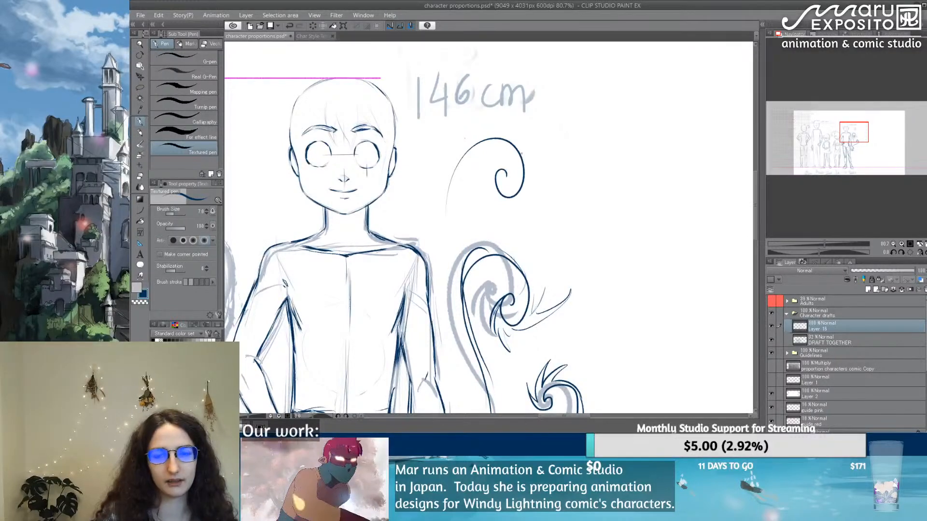
{"action": "key", "text": "ctrl+z"}
{"action": "mouse_move", "coordinate": [450, 338]}
{"action": "left_mouse_down"}
{"action": "mouse_move", "coordinate": [454, 241]}
{"action": "mouse_move", "coordinate": [513, 137]}
{"action": "left_mouse_up"}
Step: Lower the opacity of the DRAFT TOGETHER layer to fade the drafts further, and reselect the line-drawing layer above it
{"action": "scroll", "coordinate": [512, 122], "scroll_direction": "down", "scroll_amount": 6}
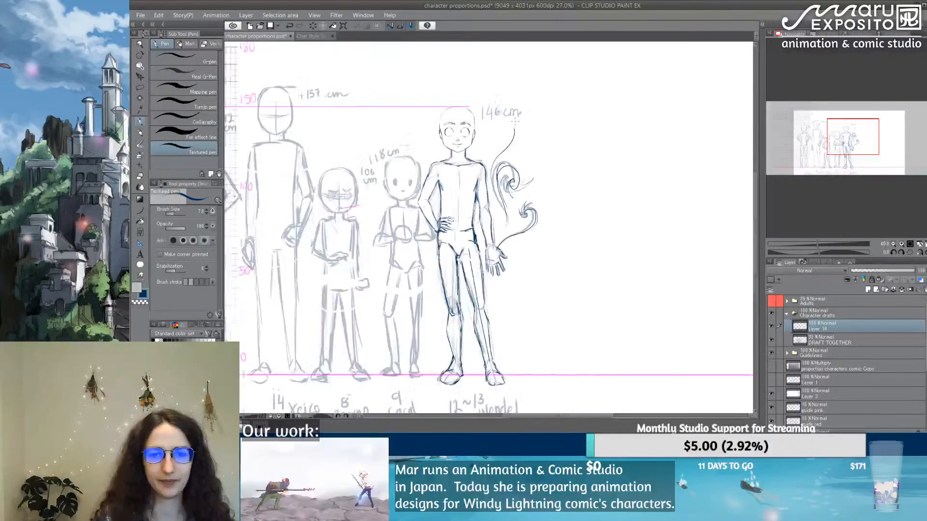
{"action": "left_click_drag", "start_coordinate": [579, 235], "coordinate": [657, 204]}
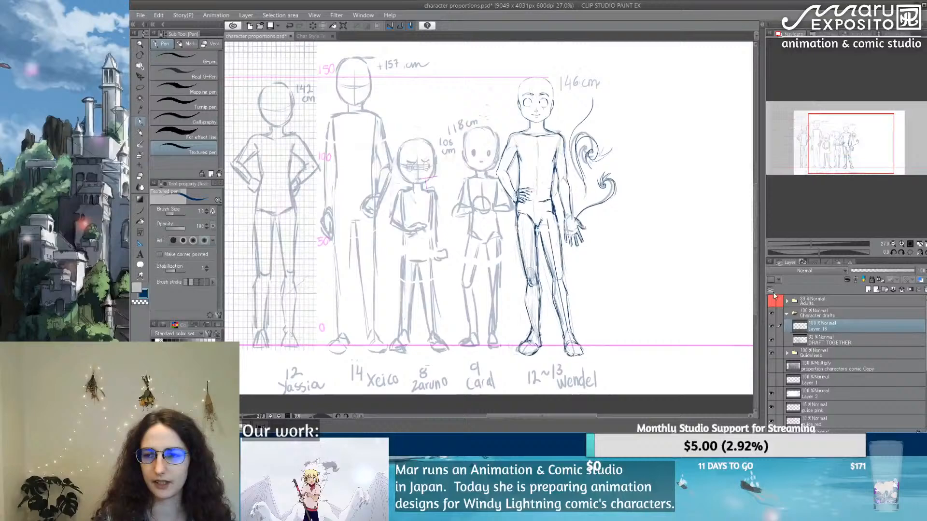
{"action": "left_click", "coordinate": [835, 340]}
{"action": "left_click_drag", "start_coordinate": [864, 273], "coordinate": [855, 273]}
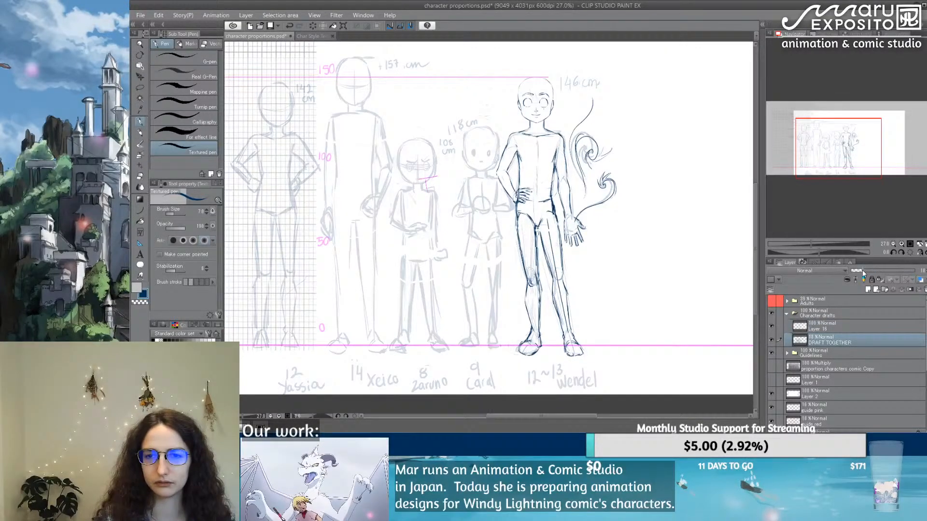
{"action": "left_click", "coordinate": [853, 325]}
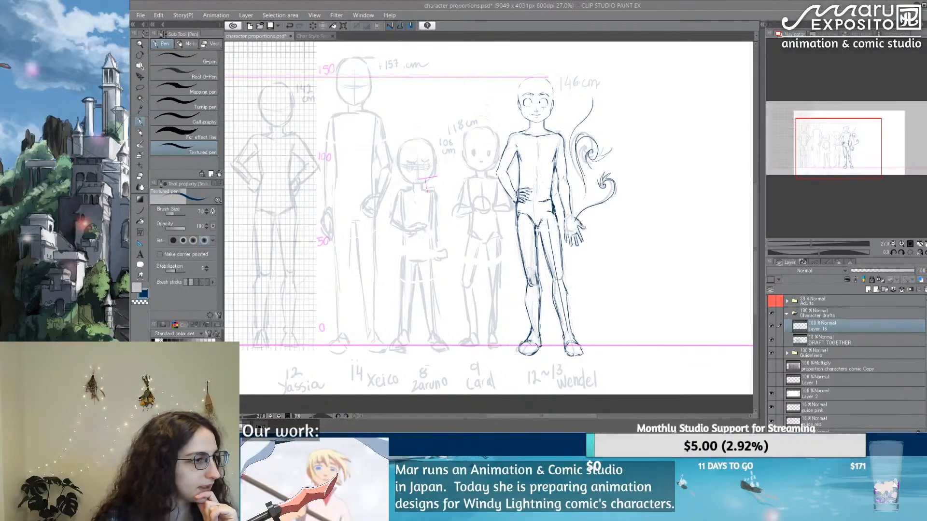
{"action": "left_click_drag", "start_coordinate": [0, 45], "coordinate": [126, 44]}
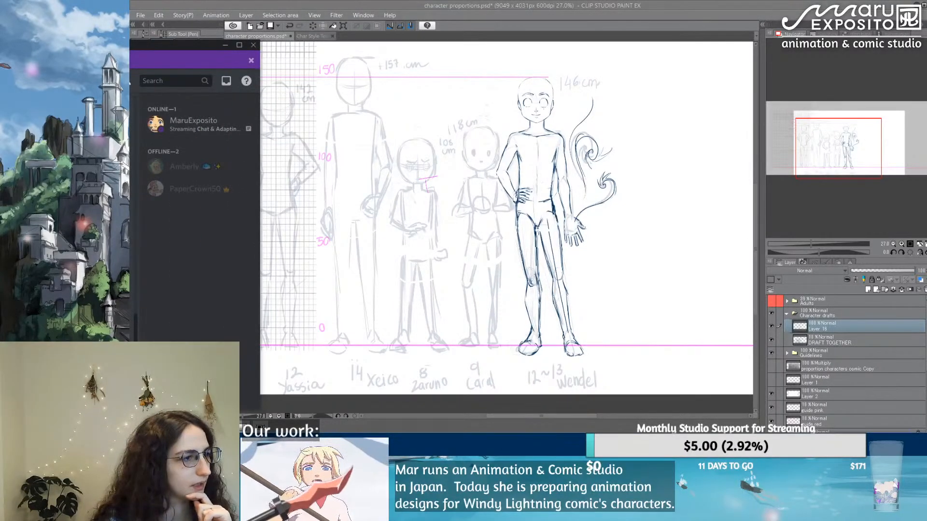
{"action": "left_click_drag", "start_coordinate": [0, 48], "coordinate": [256, 49]}
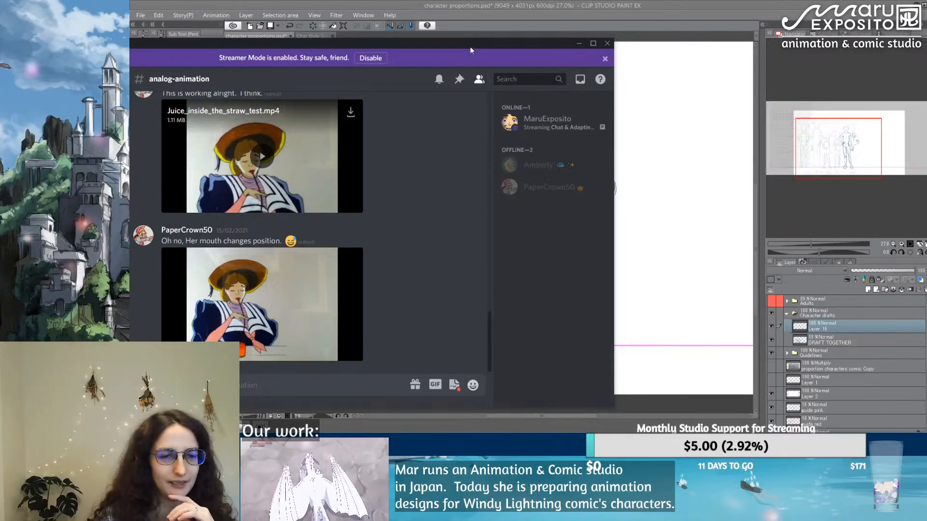
{"action": "left_click_drag", "start_coordinate": [470, 47], "coordinate": [0, 41]}
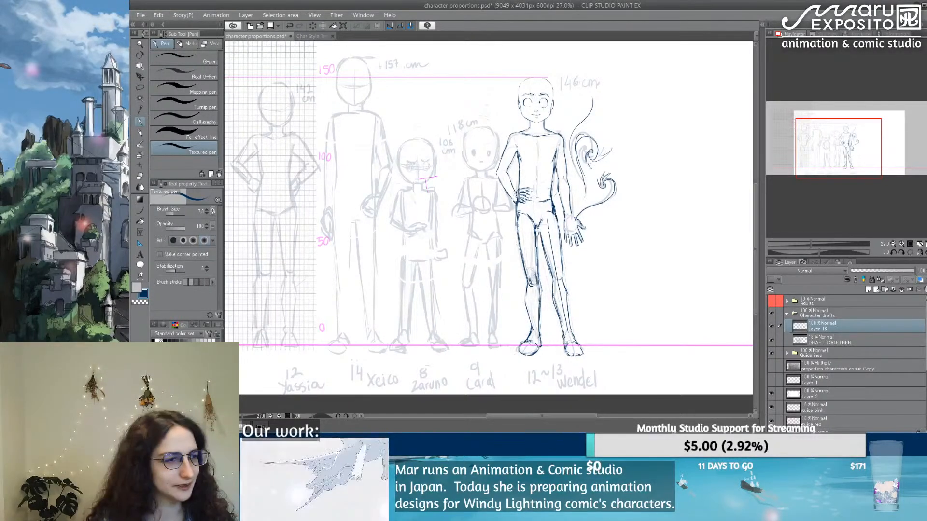
{"action": "mouse_move", "coordinate": [565, 203]}
{"action": "left_mouse_down"}
{"action": "mouse_move", "coordinate": [517, 199]}
{"action": "mouse_move", "coordinate": [556, 206]}
{"action": "left_mouse_up"}
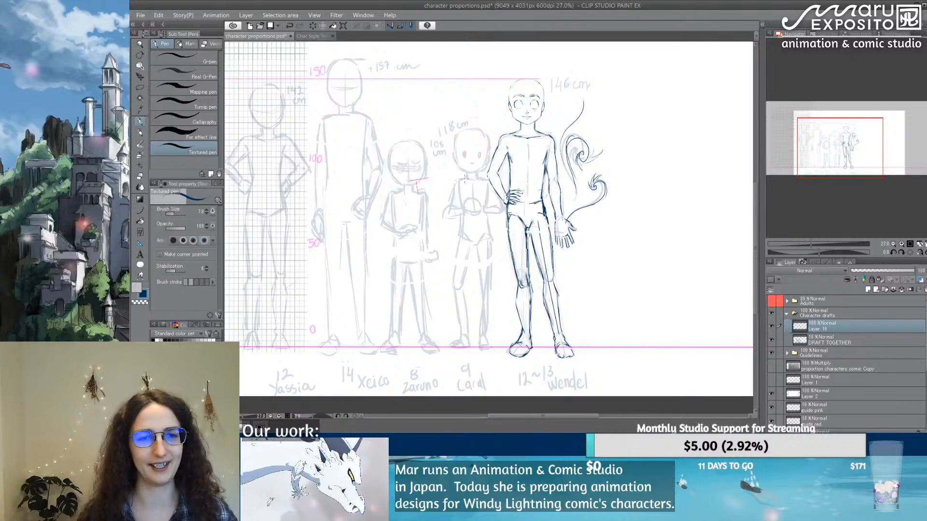
Step: Trace the 118 cm figure's head outline over the faded draft, covering the skull, both cheeks and the jaw down to the chin
{"action": "left_click_drag", "start_coordinate": [477, 188], "coordinate": [509, 195]}
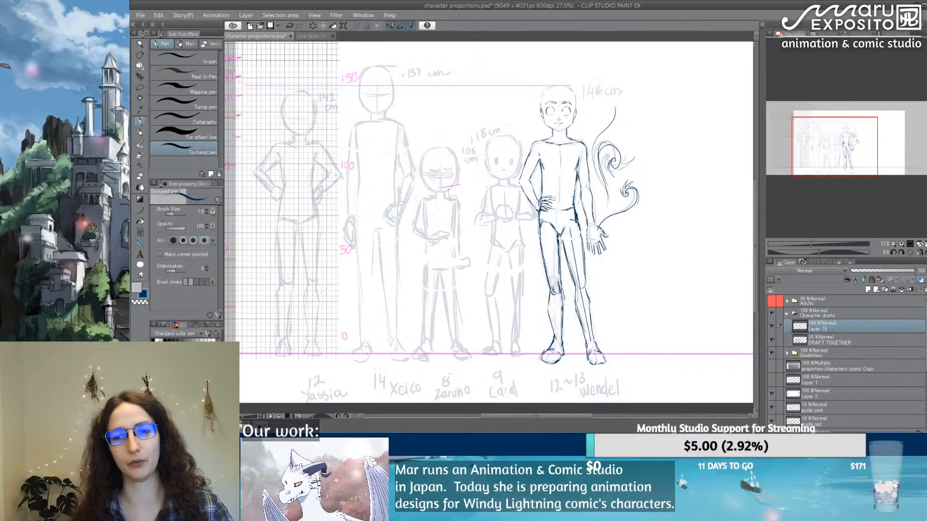
{"action": "scroll", "coordinate": [507, 170], "scroll_direction": "up", "scroll_amount": 8}
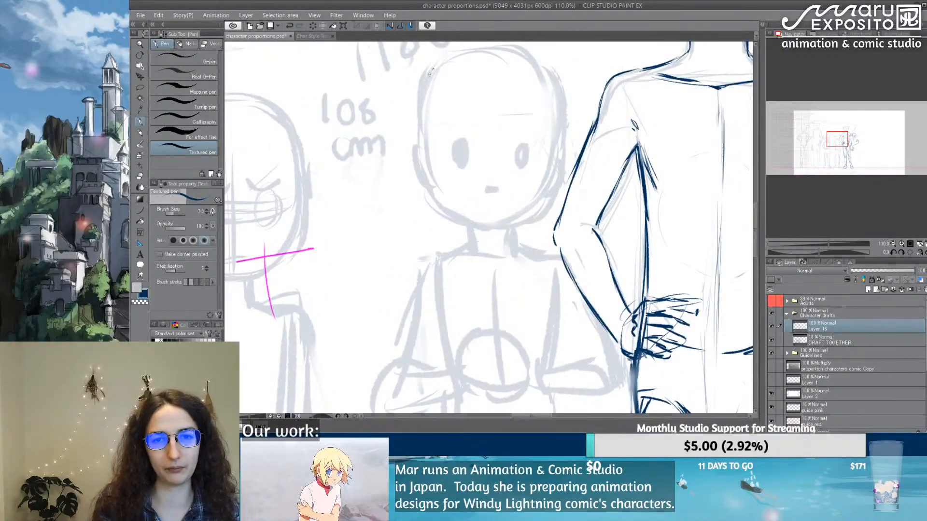
{"action": "mouse_move", "coordinate": [430, 72]}
{"action": "left_mouse_down"}
{"action": "mouse_move", "coordinate": [422, 144]}
{"action": "mouse_move", "coordinate": [431, 199]}
{"action": "mouse_move", "coordinate": [478, 222]}
{"action": "mouse_move", "coordinate": [549, 210]}
{"action": "mouse_move", "coordinate": [552, 182]}
{"action": "mouse_move", "coordinate": [550, 210]}
{"action": "left_mouse_up"}
{"action": "mouse_move", "coordinate": [556, 165]}
{"action": "left_mouse_down"}
{"action": "mouse_move", "coordinate": [553, 194]}
{"action": "mouse_move", "coordinate": [555, 177]}
{"action": "left_mouse_up"}
{"action": "left_click_drag", "start_coordinate": [561, 142], "coordinate": [556, 162]}
{"action": "left_click_drag", "start_coordinate": [562, 72], "coordinate": [560, 91]}
{"action": "mouse_move", "coordinate": [566, 88]}
{"action": "left_mouse_down"}
{"action": "mouse_move", "coordinate": [563, 120]}
{"action": "mouse_move", "coordinate": [556, 86]}
{"action": "mouse_move", "coordinate": [561, 126]}
{"action": "left_mouse_up"}
{"action": "left_click_drag", "start_coordinate": [564, 92], "coordinate": [555, 174]}
{"action": "mouse_move", "coordinate": [435, 67]}
{"action": "left_mouse_down"}
{"action": "mouse_move", "coordinate": [517, 44]}
{"action": "mouse_move", "coordinate": [508, 46]}
{"action": "mouse_move", "coordinate": [560, 96]}
{"action": "left_mouse_up"}
{"action": "mouse_move", "coordinate": [563, 128]}
{"action": "left_mouse_down"}
{"action": "mouse_move", "coordinate": [552, 194]}
{"action": "mouse_move", "coordinate": [494, 225]}
{"action": "left_mouse_up"}
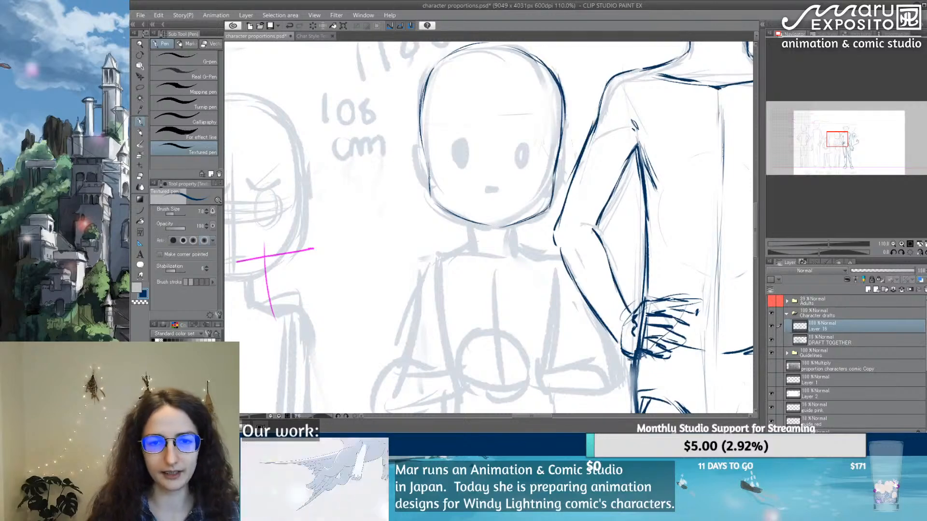
{"action": "mouse_move", "coordinate": [431, 192]}
{"action": "left_mouse_down"}
{"action": "mouse_move", "coordinate": [448, 212]}
{"action": "mouse_move", "coordinate": [488, 228]}
{"action": "left_mouse_up"}
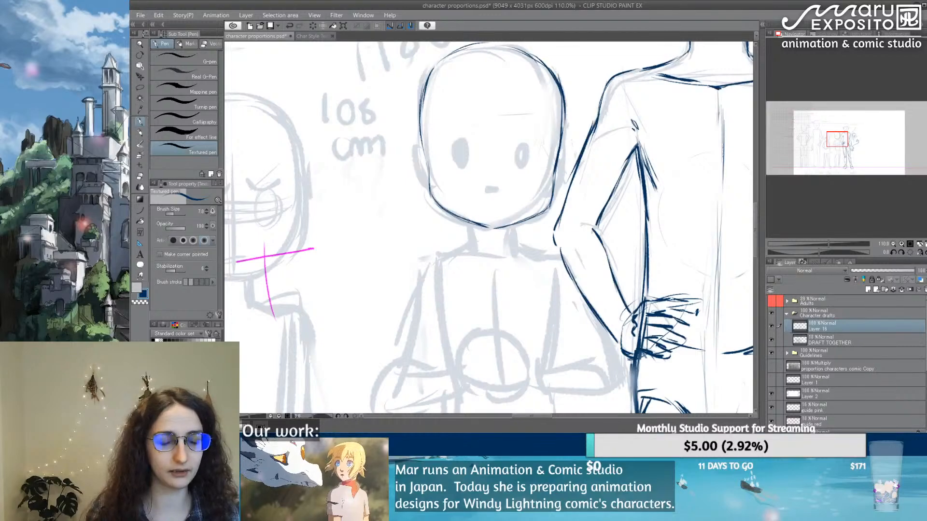
Step: Draw the 118 cm figure's small mouth and the round outline of the eye nearest the 146 cm figure
{"action": "key", "text": "e"}
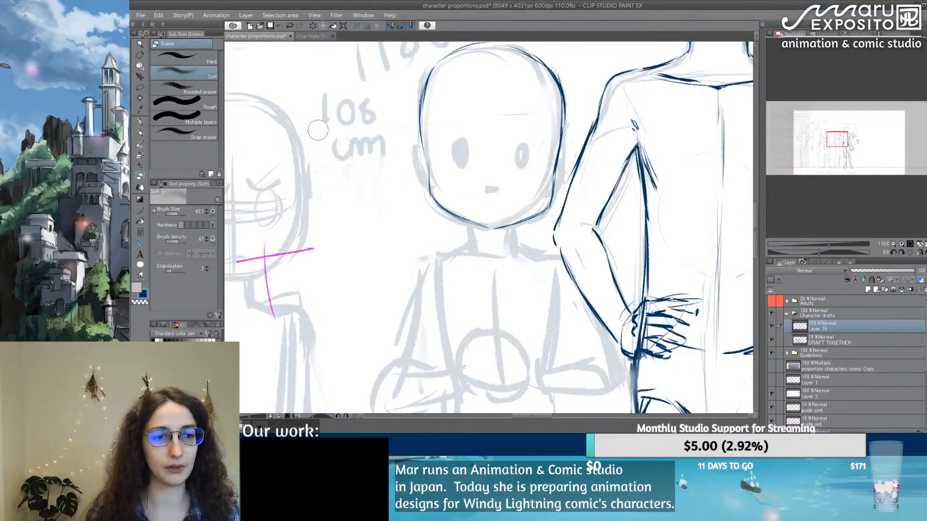
{"action": "key", "text": "p"}
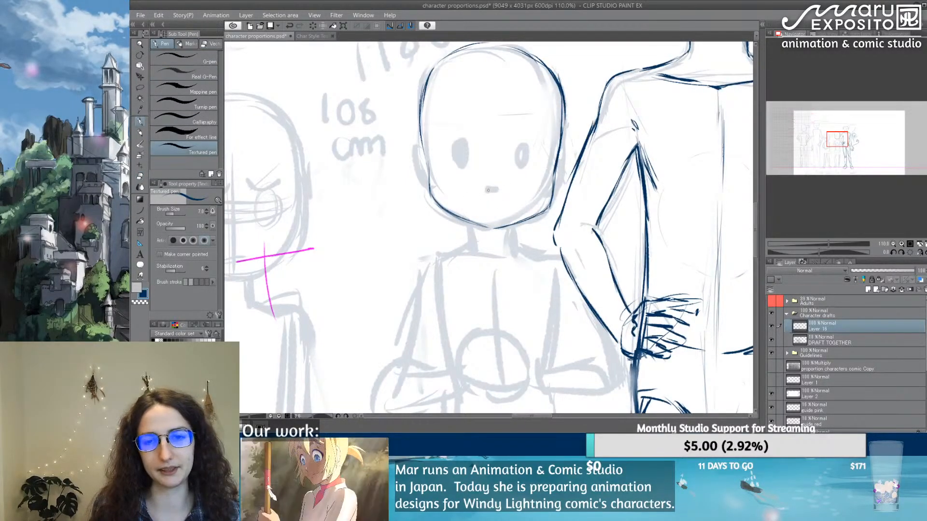
{"action": "mouse_move", "coordinate": [484, 189]}
{"action": "left_mouse_down"}
{"action": "mouse_move", "coordinate": [500, 190]}
{"action": "mouse_move", "coordinate": [533, 144]}
{"action": "mouse_move", "coordinate": [537, 177]}
{"action": "mouse_move", "coordinate": [511, 173]}
{"action": "mouse_move", "coordinate": [516, 179]}
{"action": "mouse_move", "coordinate": [525, 143]}
{"action": "left_mouse_up"}
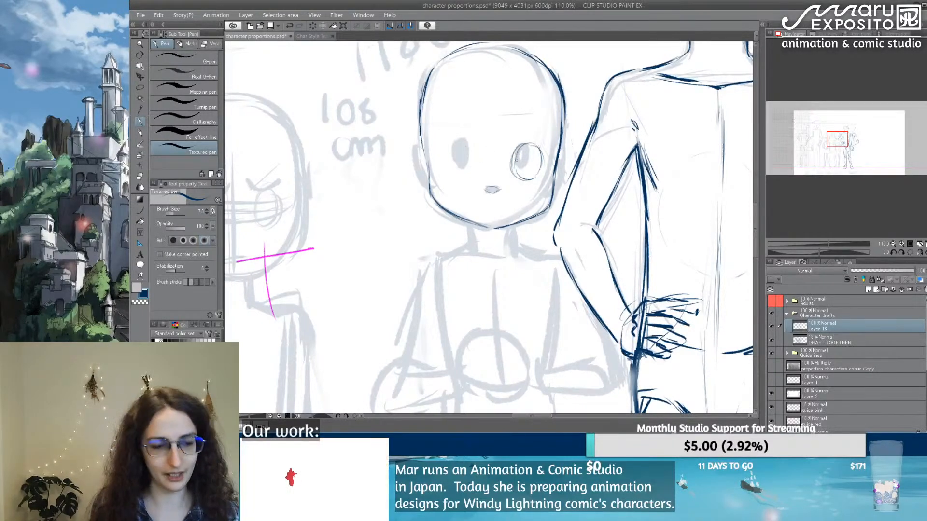
Step: Draw the round outline of the 118 cm figure's other eye around the draft pupil with the textured pen
{"action": "key", "text": "e"}
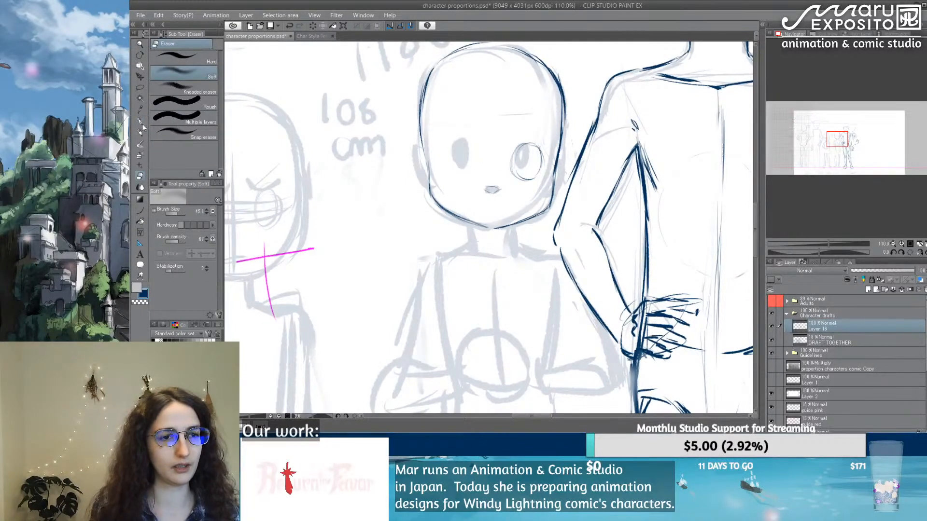
{"action": "left_click", "coordinate": [140, 122]}
{"action": "mouse_move", "coordinate": [465, 141]}
{"action": "left_mouse_down"}
{"action": "mouse_move", "coordinate": [472, 165]}
{"action": "mouse_move", "coordinate": [477, 159]}
{"action": "left_mouse_up"}
{"action": "left_click_drag", "start_coordinate": [462, 136], "coordinate": [474, 145]}
{"action": "mouse_move", "coordinate": [459, 138]}
{"action": "left_mouse_down"}
{"action": "mouse_move", "coordinate": [465, 171]}
{"action": "mouse_move", "coordinate": [448, 168]}
{"action": "left_mouse_up"}
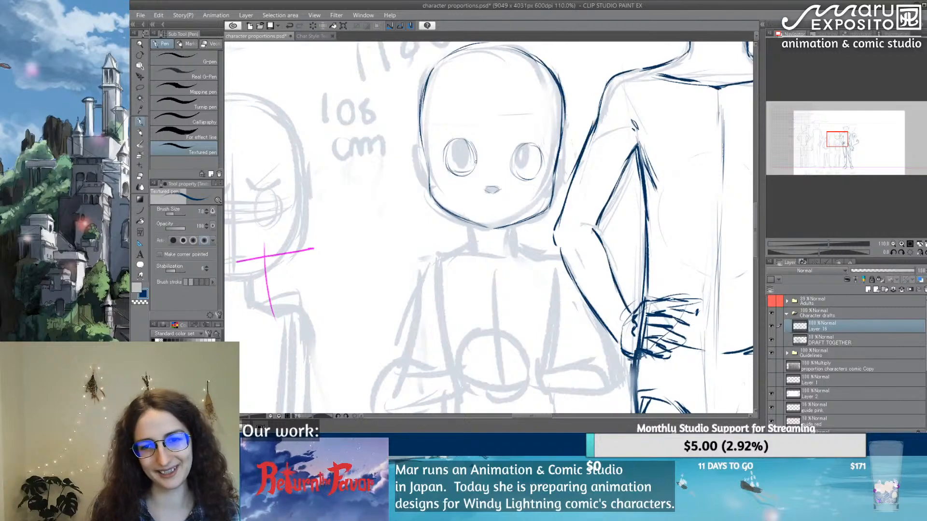
Step: Refine both eye outlines of the 118 cm figure, softening stray lines with the eraser and redrawing the upper and side curves
{"action": "left_click_drag", "start_coordinate": [513, 167], "coordinate": [525, 179]}
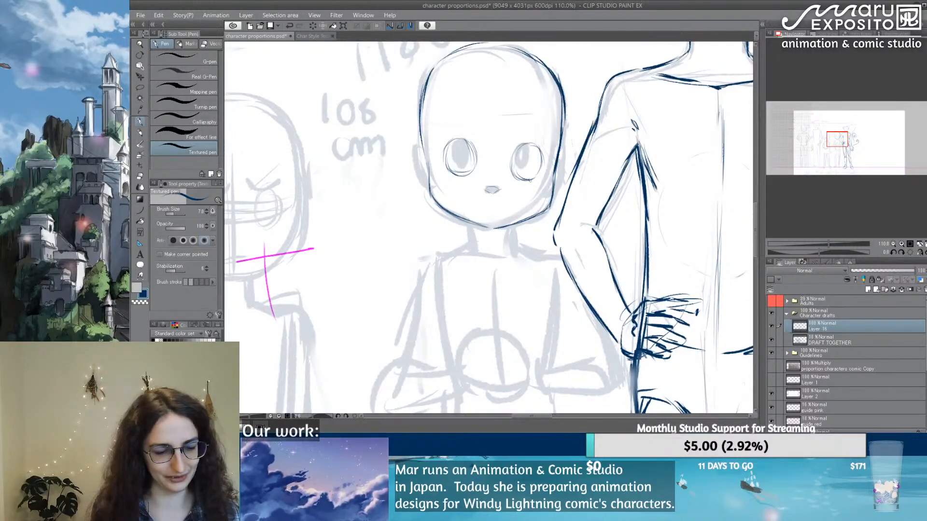
{"action": "key", "text": "e"}
{"action": "left_click_drag", "start_coordinate": [453, 164], "coordinate": [455, 169]}
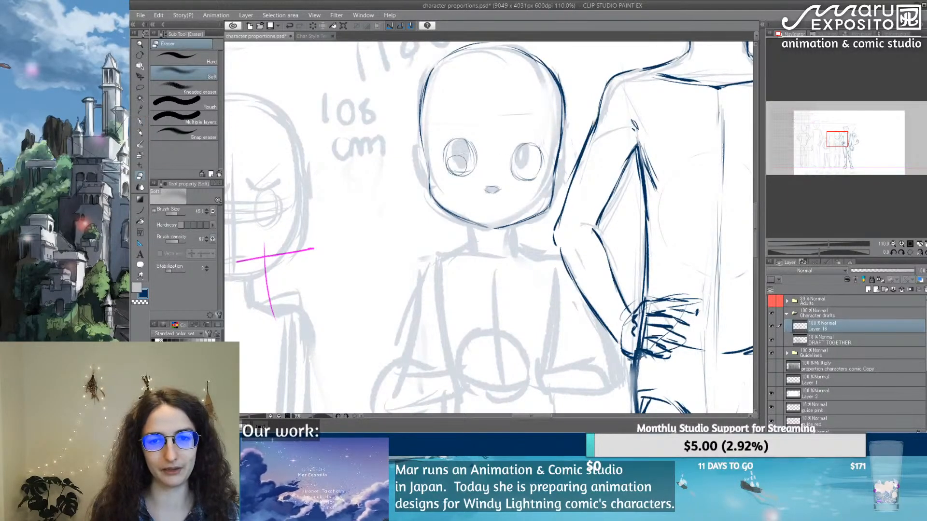
{"action": "key", "text": "p"}
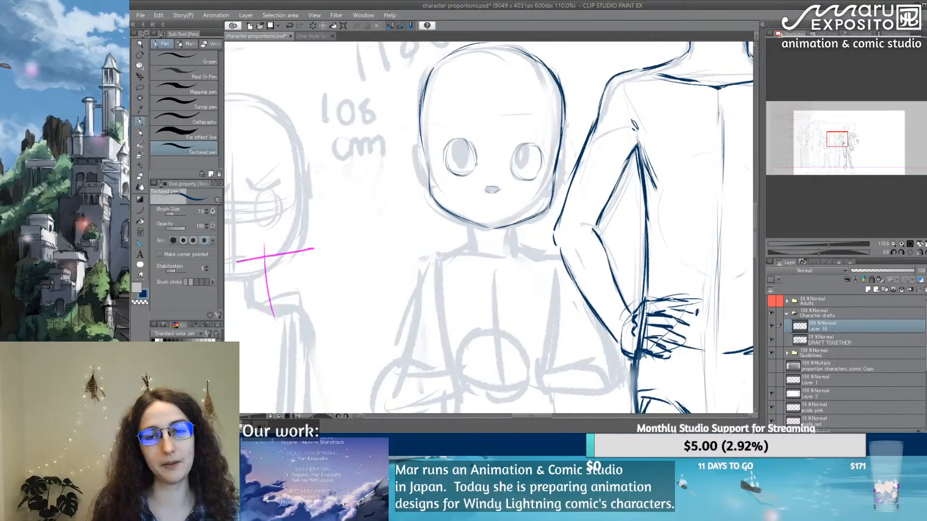
{"action": "left_click_drag", "start_coordinate": [474, 146], "coordinate": [477, 163]}
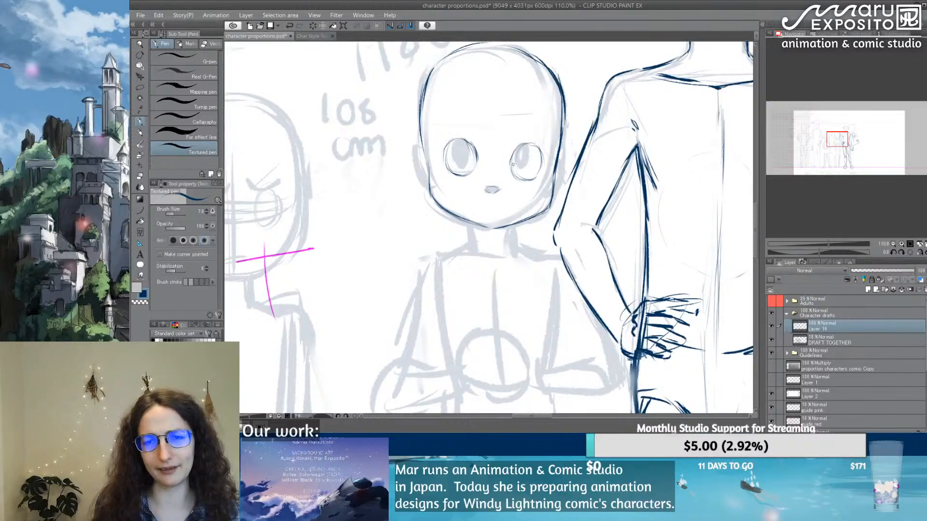
{"action": "mouse_move", "coordinate": [518, 146]}
{"action": "left_mouse_down"}
{"action": "mouse_move", "coordinate": [512, 158]}
{"action": "mouse_move", "coordinate": [536, 147]}
{"action": "left_mouse_up"}
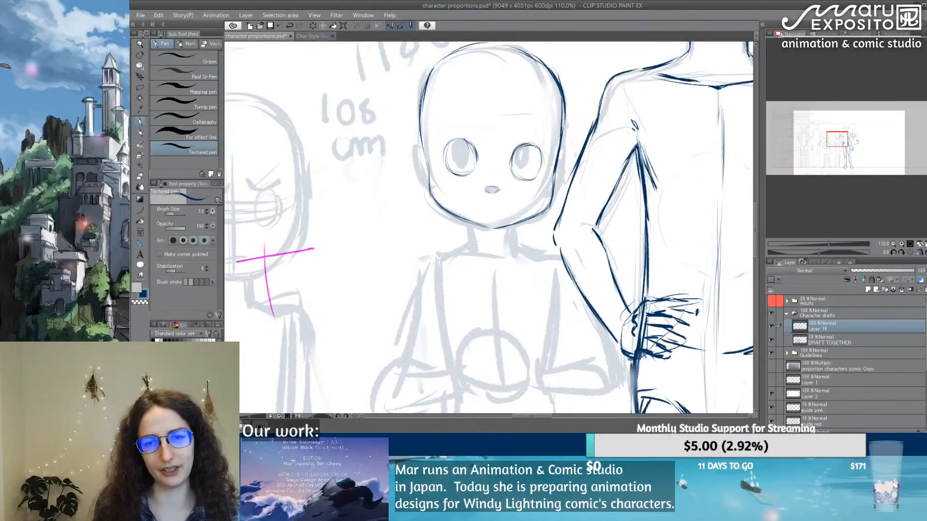
{"action": "left_click_drag", "start_coordinate": [449, 144], "coordinate": [446, 165]}
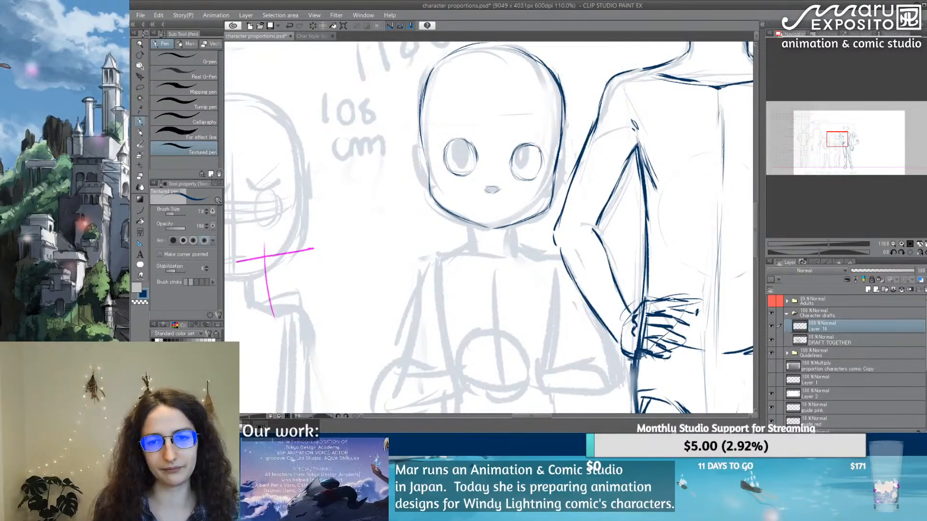
{"action": "left_click_drag", "start_coordinate": [540, 147], "coordinate": [539, 175]}
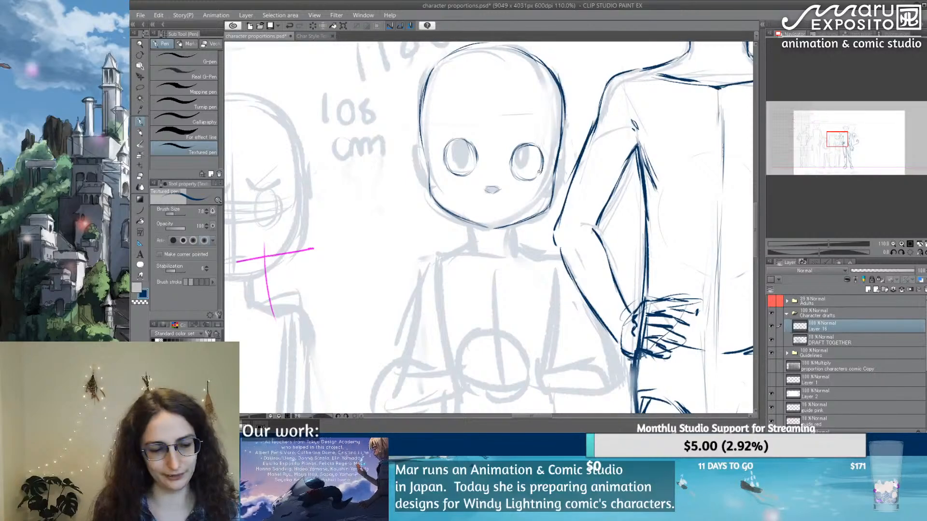
{"action": "key", "text": "e"}
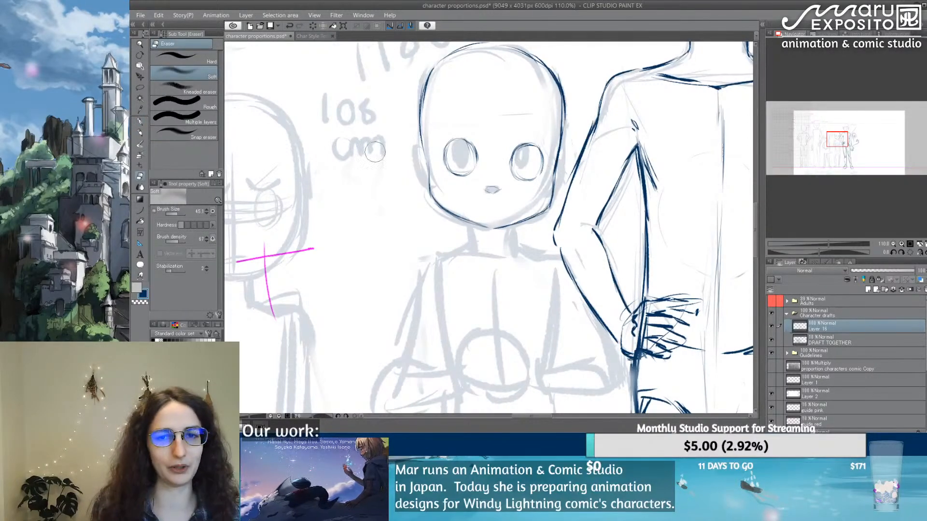
{"action": "key", "text": "p"}
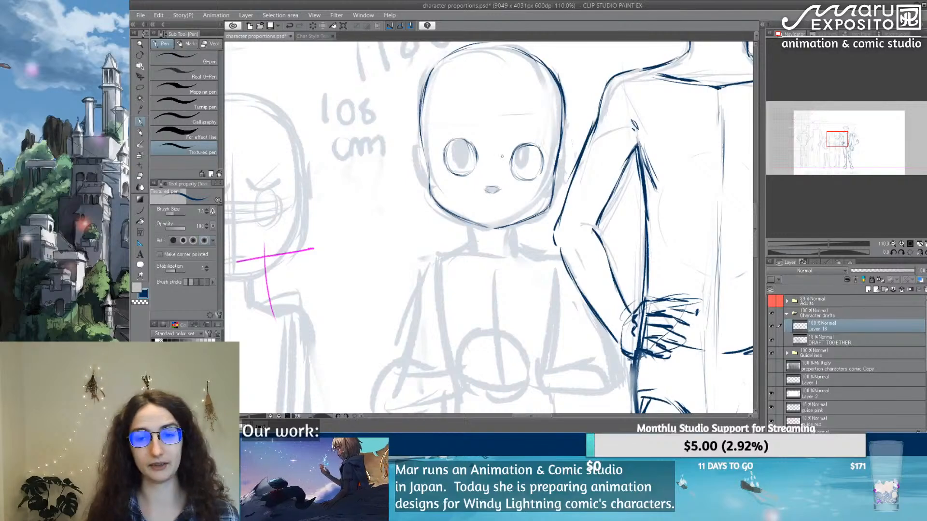
Step: Trace the 118 cm figure's neck and both shoulder lines, correcting the shoulder farthest from the 146 cm figure where it meets the arm
{"action": "mouse_move", "coordinate": [469, 222]}
{"action": "left_mouse_down"}
{"action": "mouse_move", "coordinate": [473, 249]}
{"action": "mouse_move", "coordinate": [514, 245]}
{"action": "mouse_move", "coordinate": [565, 257]}
{"action": "mouse_move", "coordinate": [577, 281]}
{"action": "left_mouse_up"}
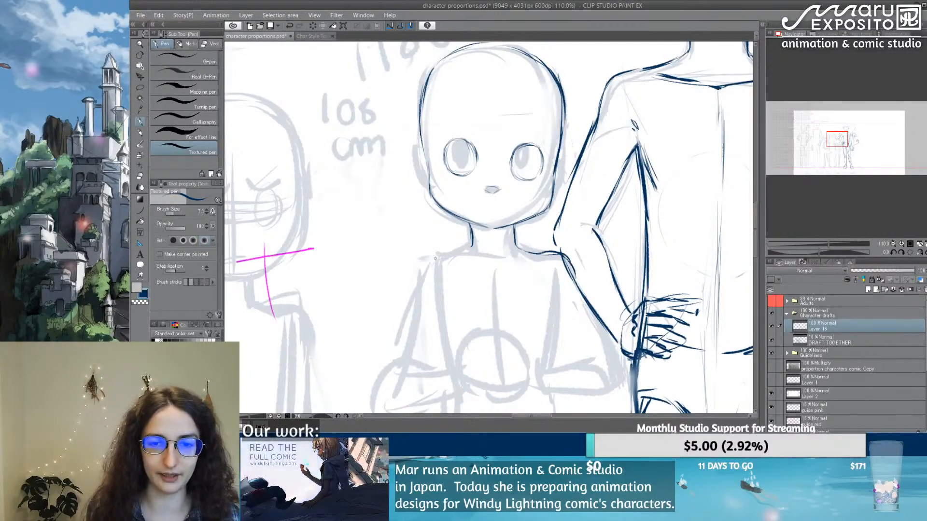
{"action": "mouse_move", "coordinate": [445, 254]}
{"action": "left_mouse_down"}
{"action": "mouse_move", "coordinate": [421, 277]}
{"action": "mouse_move", "coordinate": [468, 249]}
{"action": "mouse_move", "coordinate": [443, 256]}
{"action": "mouse_move", "coordinate": [416, 289]}
{"action": "left_mouse_up"}
{"action": "key", "text": "ctrl+z"}
{"action": "key", "text": "e"}
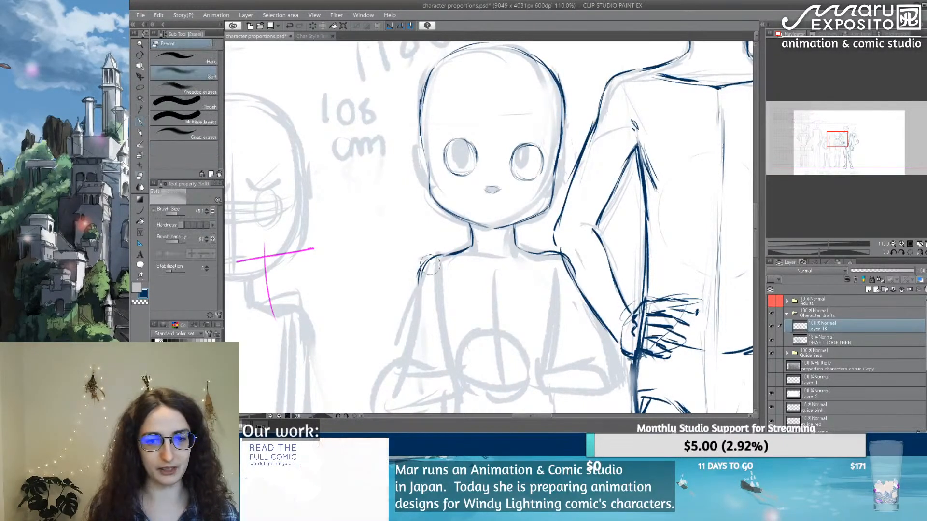
{"action": "key", "text": "p"}
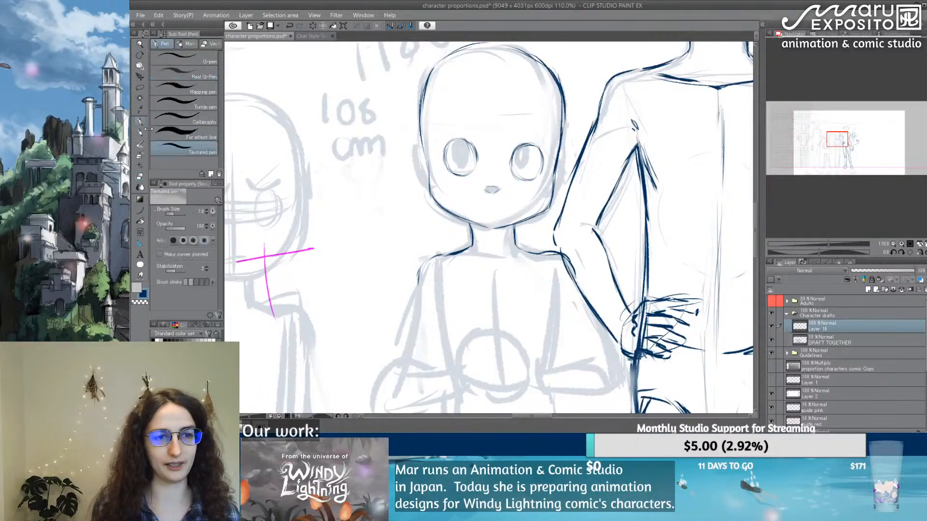
{"action": "left_click_drag", "start_coordinate": [427, 263], "coordinate": [419, 282]}
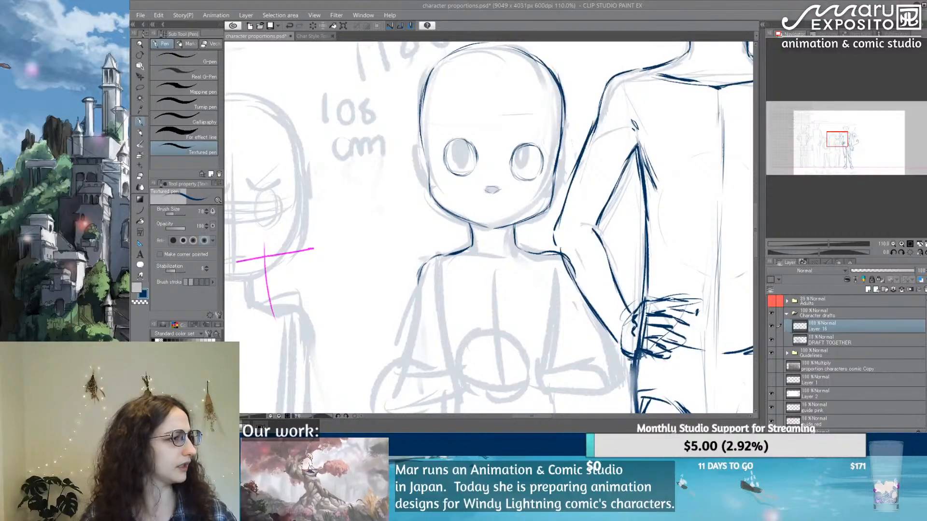
Step: Switch to the web browser and review the maruexposito.com home page, including its Studio Director section, and the Comic page
{"action": "key", "text": "alt+Tab"}
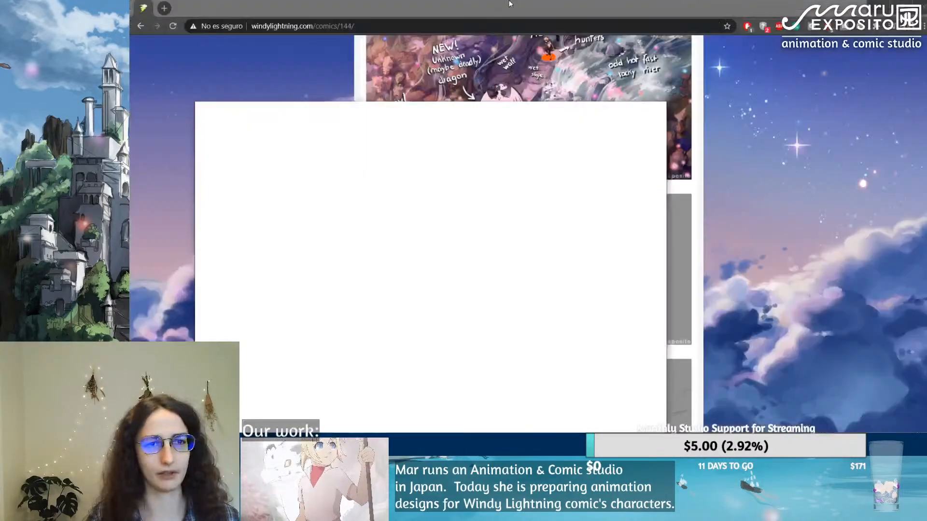
{"action": "double_click", "coordinate": [474, 13]}
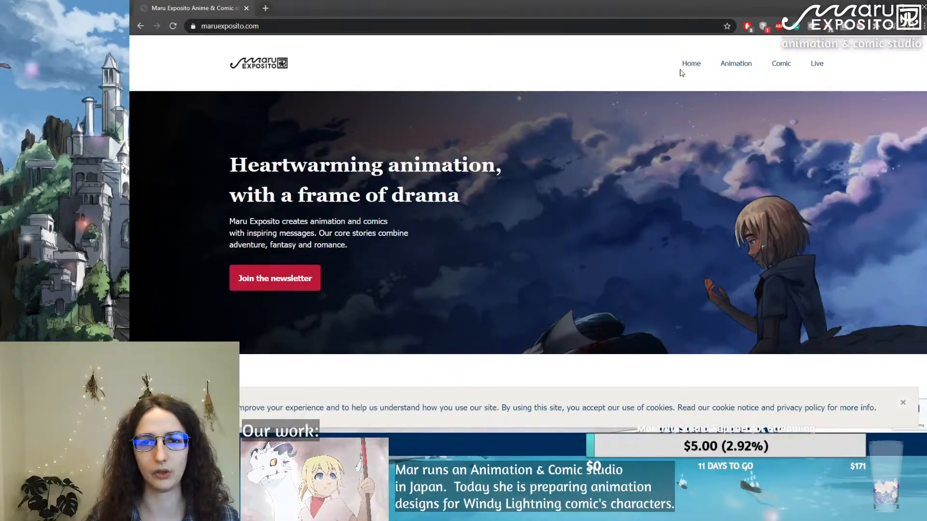
{"action": "scroll", "coordinate": [610, 205], "scroll_direction": "down", "scroll_amount": 10}
{"action": "scroll", "coordinate": [610, 205], "scroll_direction": "down", "scroll_amount": 10}
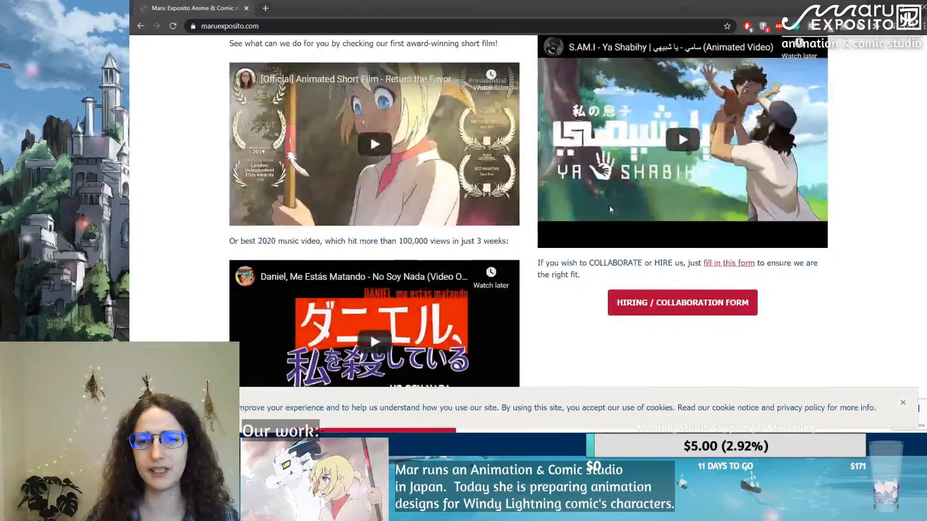
{"action": "scroll", "coordinate": [543, 237], "scroll_direction": "down", "scroll_amount": 12}
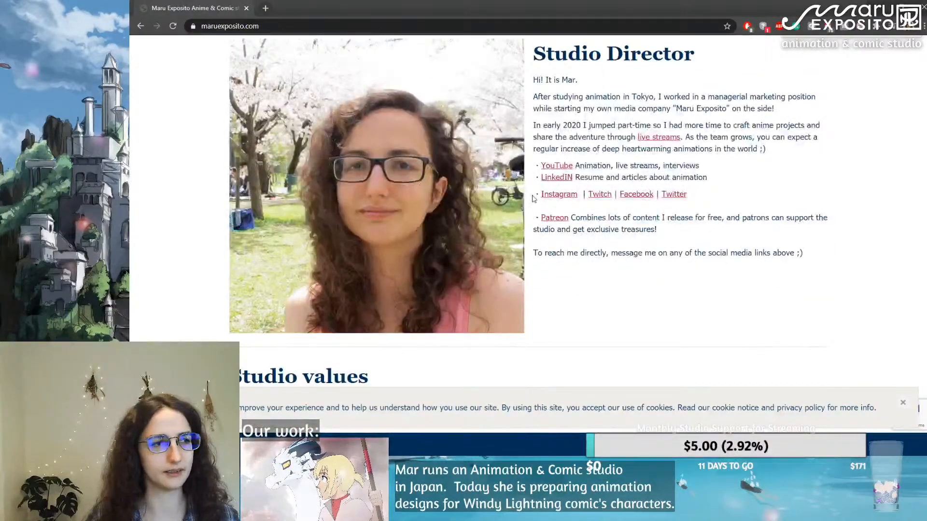
{"action": "scroll", "coordinate": [444, 380], "scroll_direction": "down", "scroll_amount": 3}
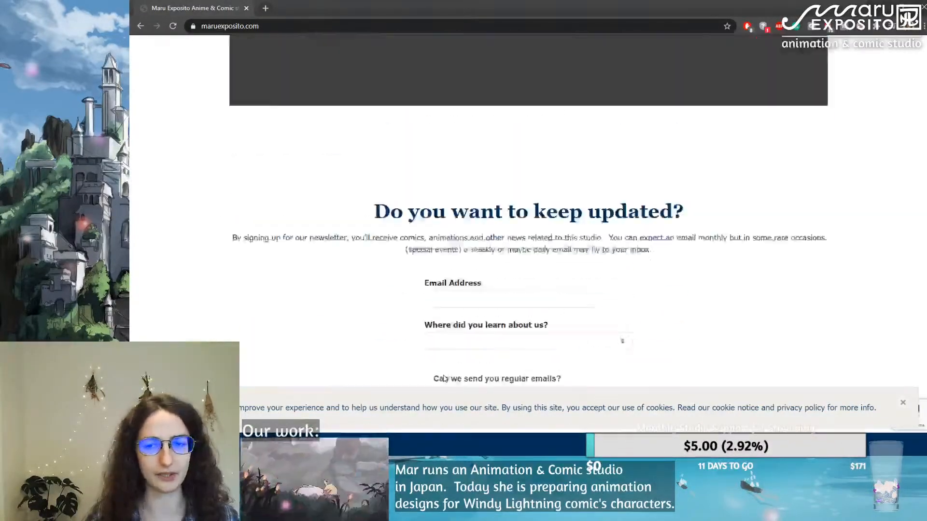
{"action": "scroll", "coordinate": [444, 380], "scroll_direction": "up", "scroll_amount": 20}
{"action": "scroll", "coordinate": [444, 380], "scroll_direction": "up", "scroll_amount": 10}
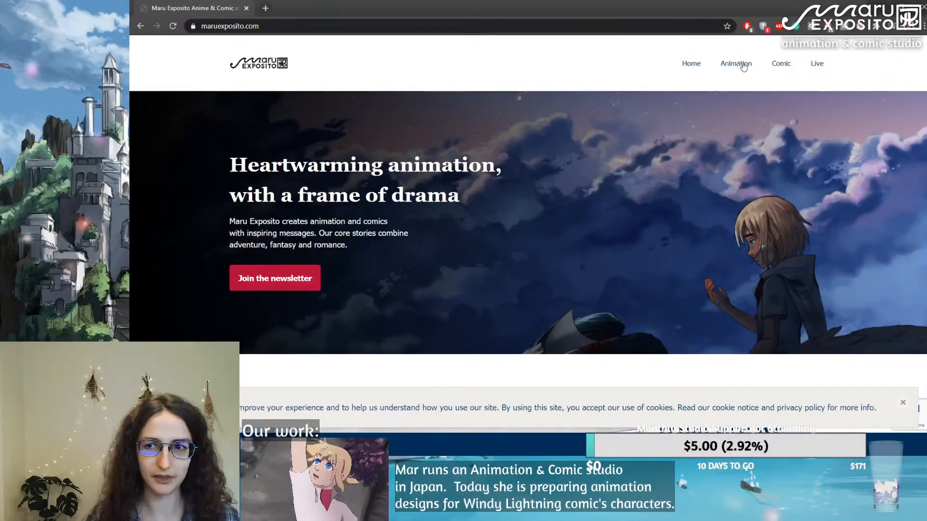
{"action": "left_click", "coordinate": [780, 68]}
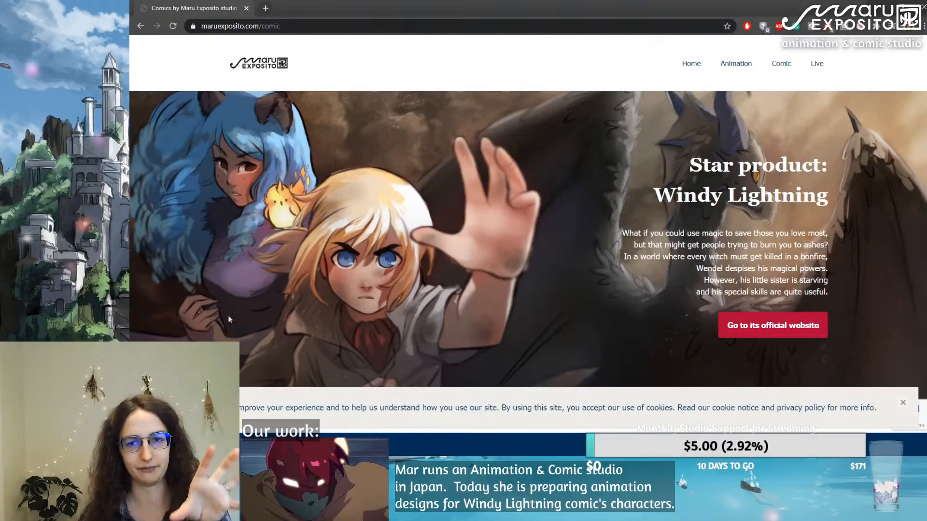
Step: Examine the upcoming stream schedule on the maruexposito.com Live page and return to Clip Studio Paint
{"action": "left_click", "coordinate": [820, 63]}
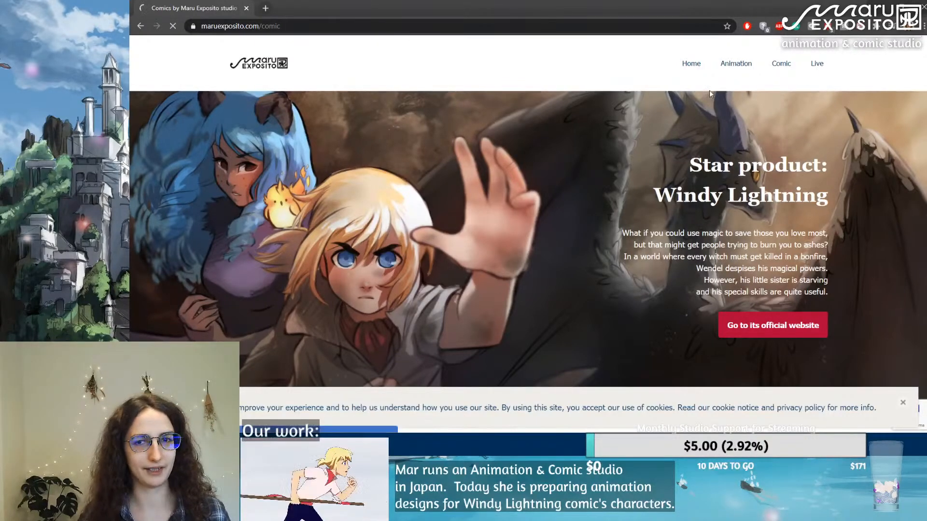
{"action": "scroll", "coordinate": [646, 151], "scroll_direction": "down", "scroll_amount": 5}
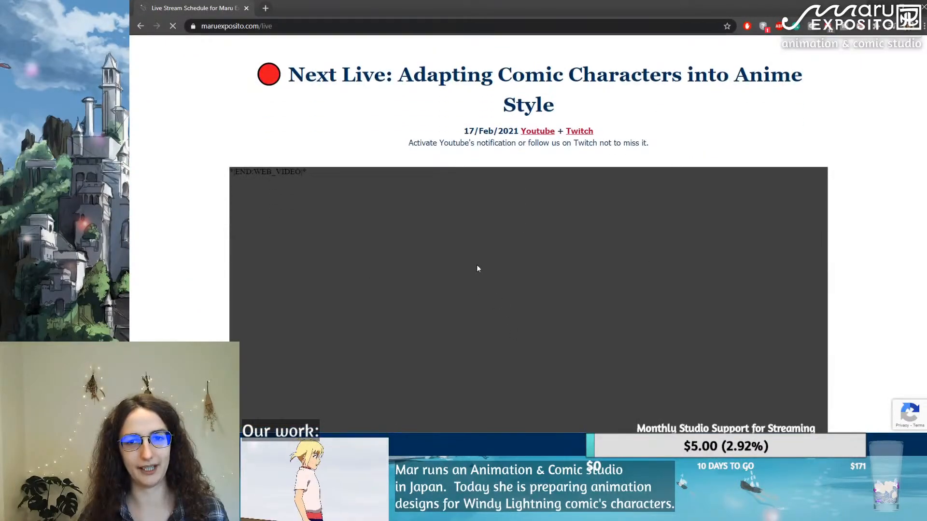
{"action": "scroll", "coordinate": [478, 267], "scroll_direction": "down", "scroll_amount": 4}
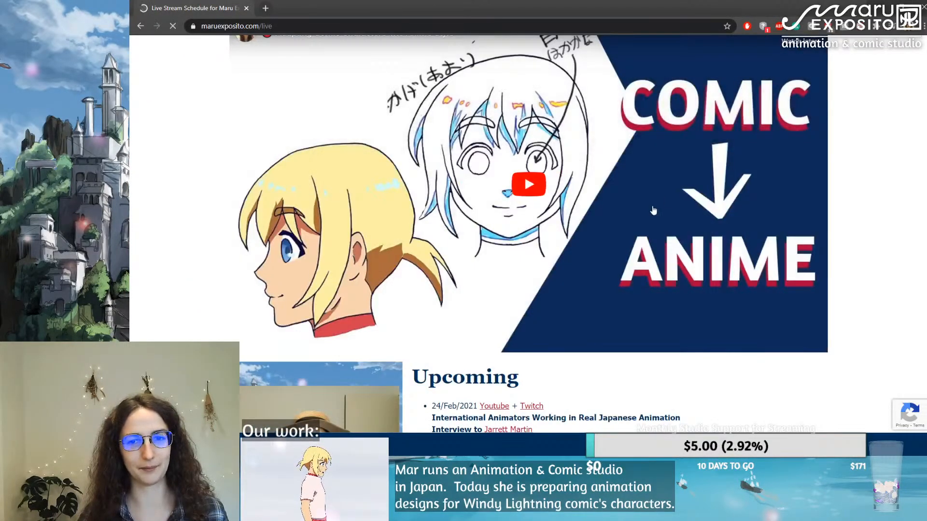
{"action": "scroll", "coordinate": [558, 258], "scroll_direction": "up", "scroll_amount": 2}
{"action": "scroll", "coordinate": [557, 258], "scroll_direction": "down", "scroll_amount": 3}
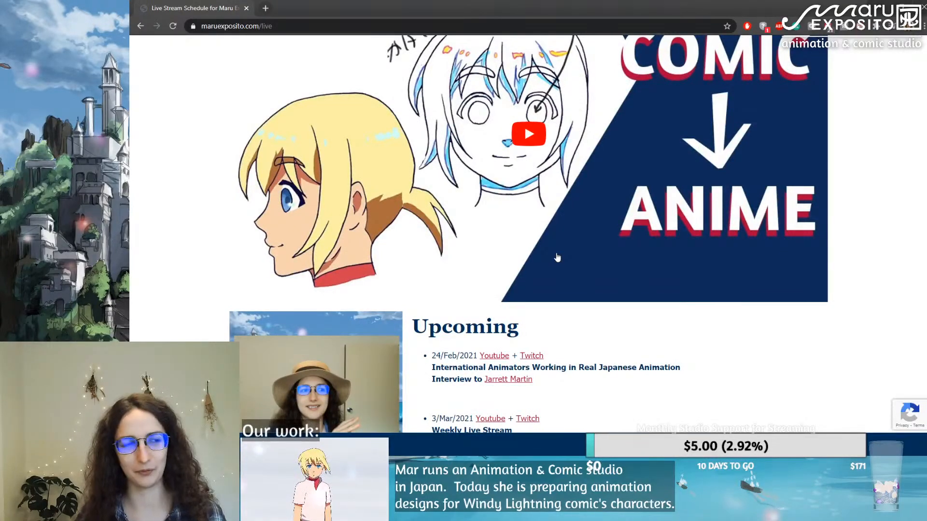
{"action": "scroll", "coordinate": [558, 258], "scroll_direction": "down", "scroll_amount": 4}
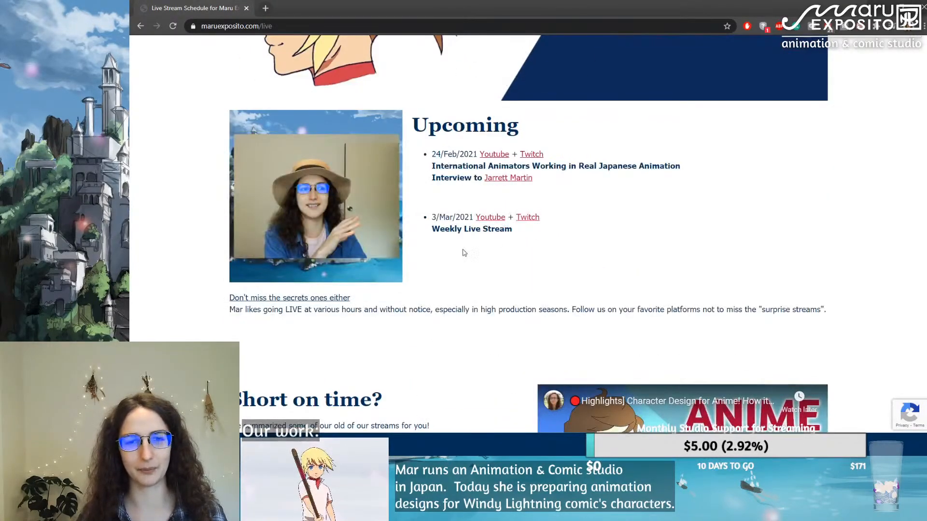
{"action": "scroll", "coordinate": [447, 294], "scroll_direction": "down", "scroll_amount": 15}
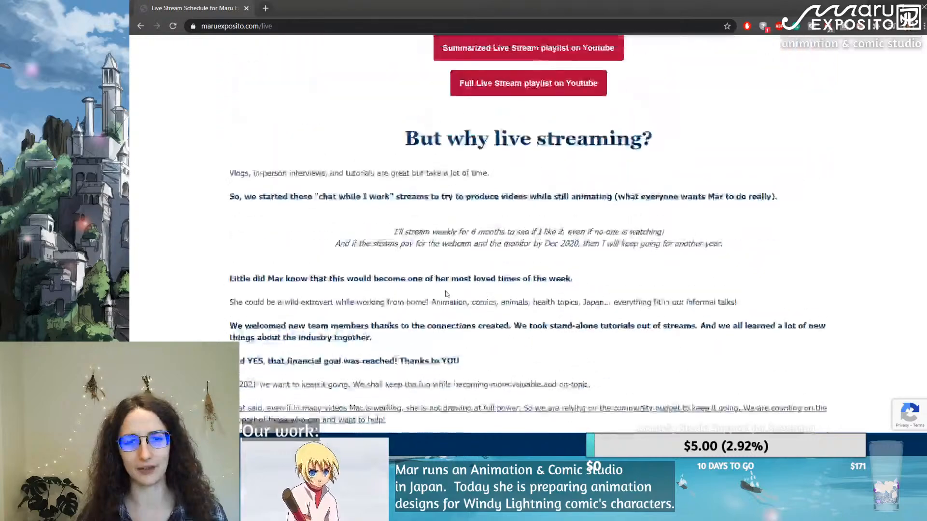
{"action": "scroll", "coordinate": [447, 294], "scroll_direction": "up", "scroll_amount": 12}
{"action": "scroll", "coordinate": [447, 293], "scroll_direction": "up", "scroll_amount": 10}
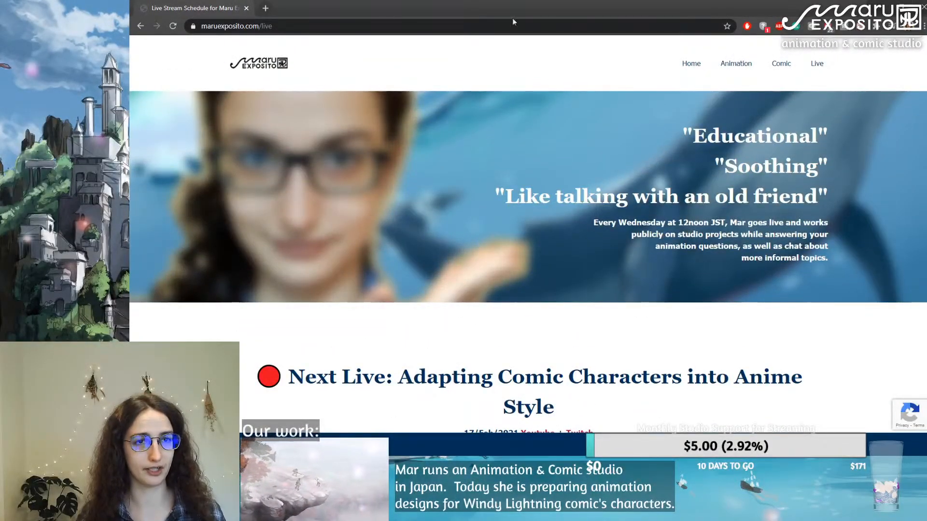
{"action": "middle_click", "coordinate": [219, 7]}
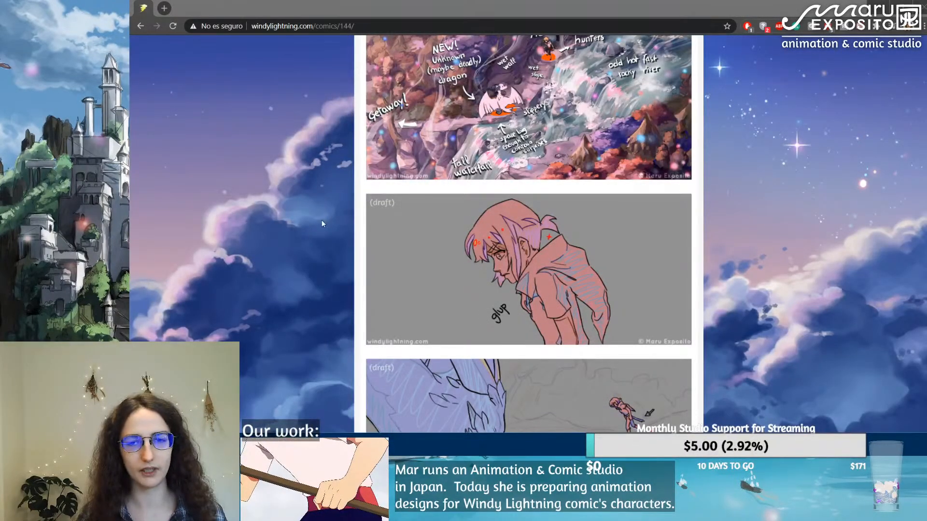
{"action": "left_click", "coordinate": [924, 6]}
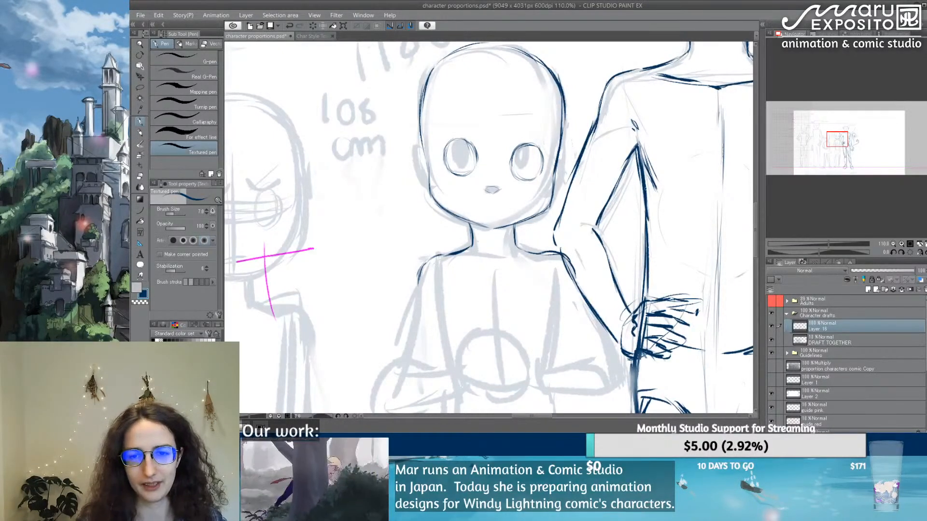
{"action": "scroll", "coordinate": [587, 174], "scroll_direction": "down", "scroll_amount": 6}
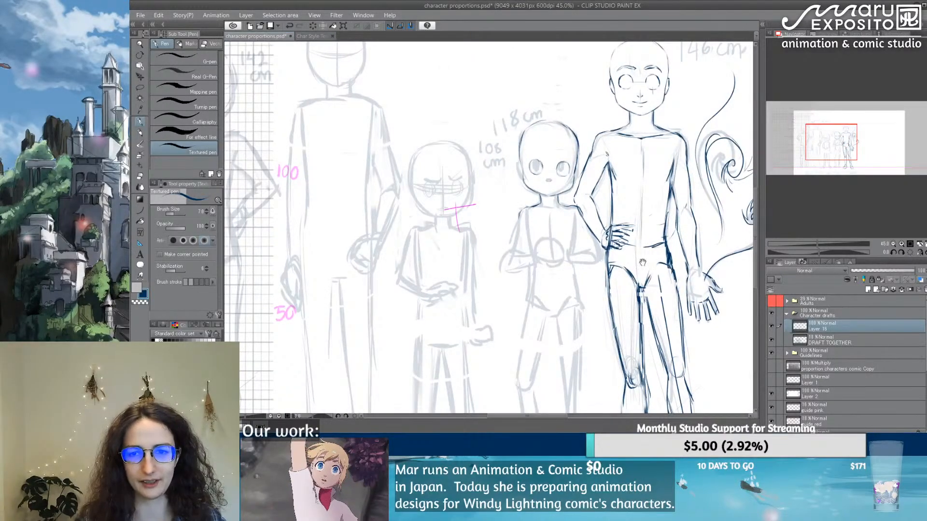
{"action": "left_click_drag", "start_coordinate": [636, 259], "coordinate": [443, 158]}
{"action": "scroll", "coordinate": [443, 158], "scroll_direction": "down", "scroll_amount": 2}
{"action": "scroll", "coordinate": [443, 158], "scroll_direction": "down", "scroll_amount": 2}
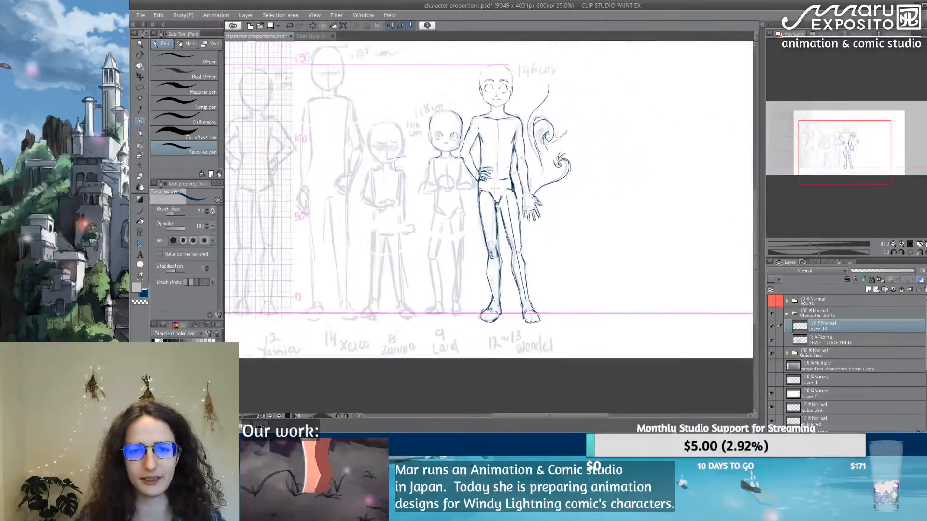
{"action": "scroll", "coordinate": [489, 177], "scroll_direction": "up", "scroll_amount": 1}
{"action": "left_click_drag", "start_coordinate": [455, 213], "coordinate": [494, 208]}
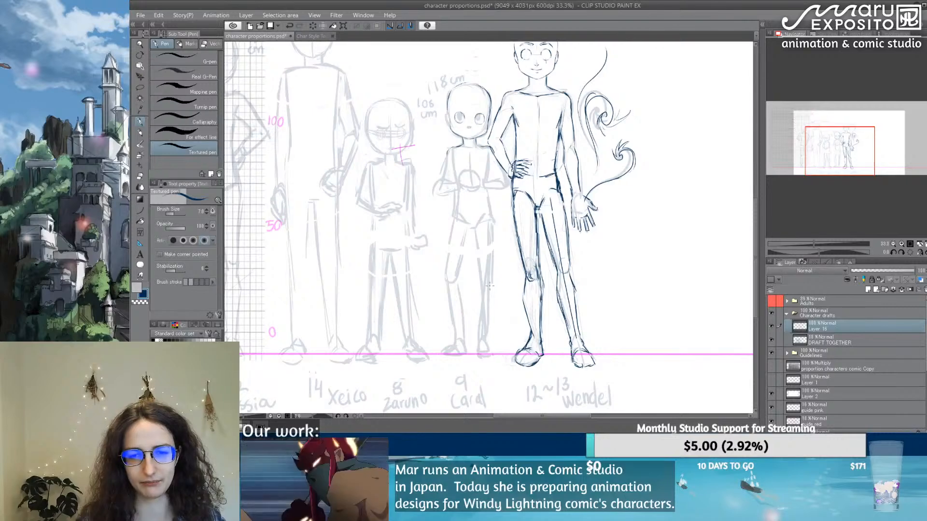
{"action": "scroll", "coordinate": [489, 249], "scroll_direction": "up", "scroll_amount": 2}
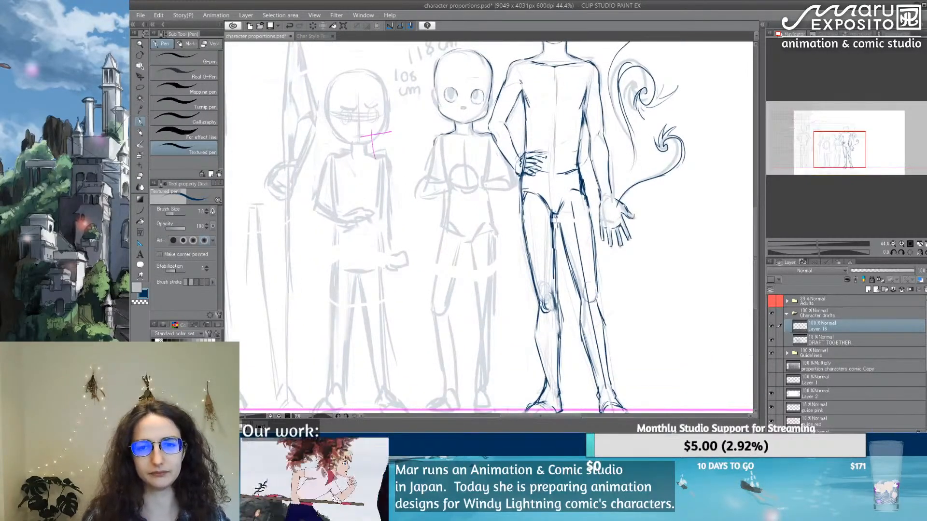
{"action": "left_click_drag", "start_coordinate": [485, 149], "coordinate": [501, 233]}
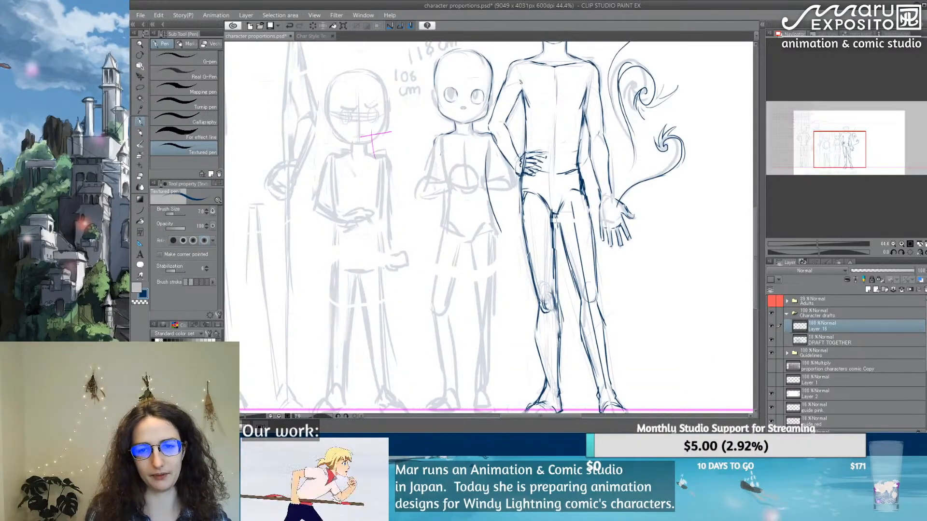
{"action": "mouse_move", "coordinate": [440, 154]}
{"action": "left_mouse_down"}
{"action": "mouse_move", "coordinate": [449, 230]}
{"action": "mouse_move", "coordinate": [434, 292]}
{"action": "left_mouse_up"}
{"action": "key", "text": "ctrl+z"}
{"action": "key", "text": "ctrl+z"}
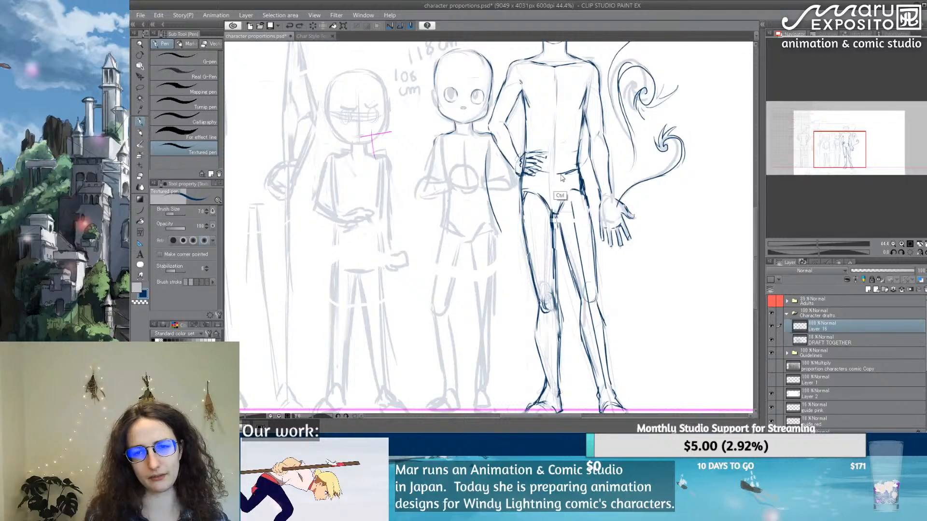
{"action": "key", "text": "ctrl+z"}
{"action": "left_click_drag", "start_coordinate": [504, 263], "coordinate": [494, 217]}
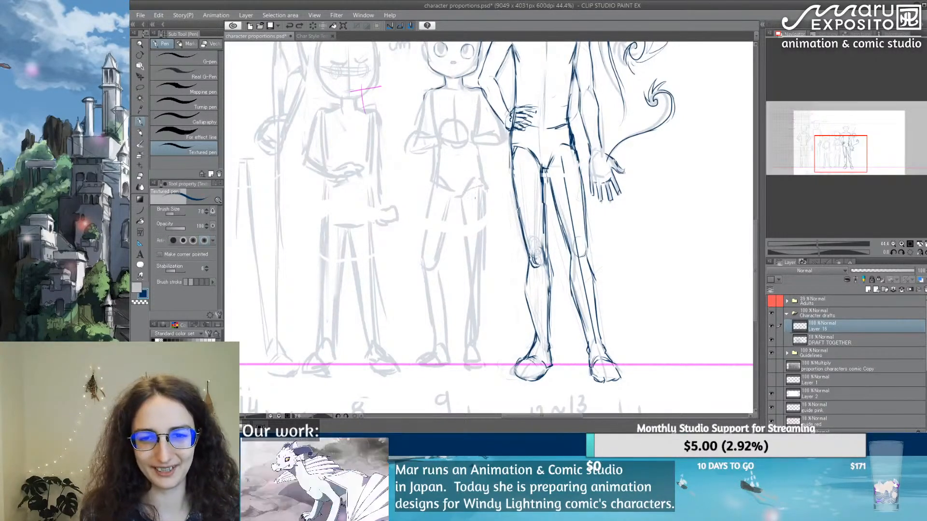
{"action": "left_click_drag", "start_coordinate": [477, 199], "coordinate": [479, 277]}
{"action": "left_click_drag", "start_coordinate": [476, 220], "coordinate": [492, 363]}
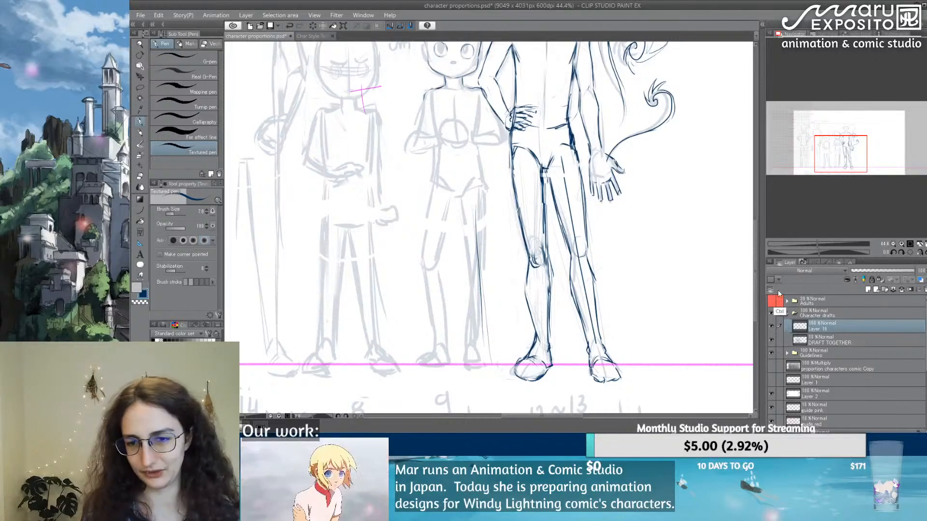
{"action": "key", "text": "ctrl+z"}
{"action": "key", "text": "ctrl+z"}
{"action": "key", "text": "ctrl+z"}
Step: Add a new layer directly above the DRAFT TOGETHER layer and choose bright pink as the drawing colour
{"action": "left_click", "coordinate": [838, 344]}
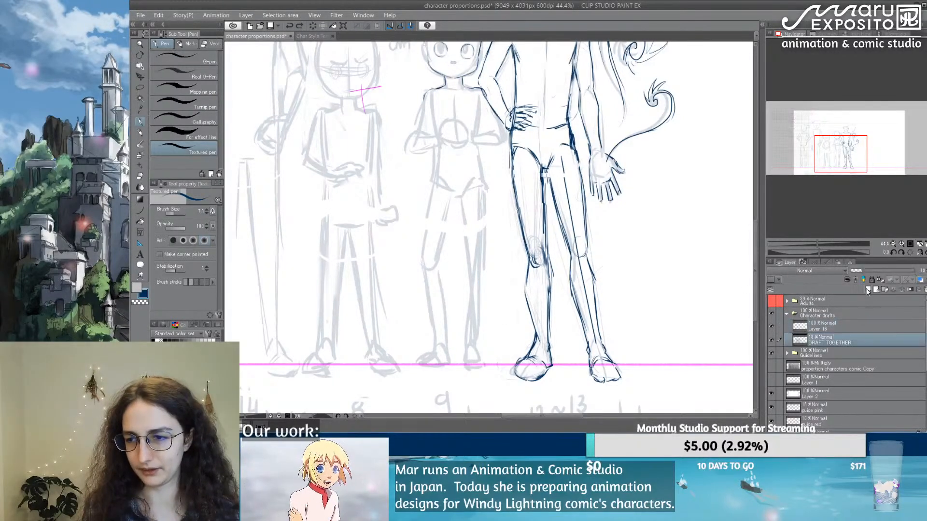
{"action": "key", "text": "ctrl+shift+n"}
{"action": "left_click", "coordinate": [202, 363]}
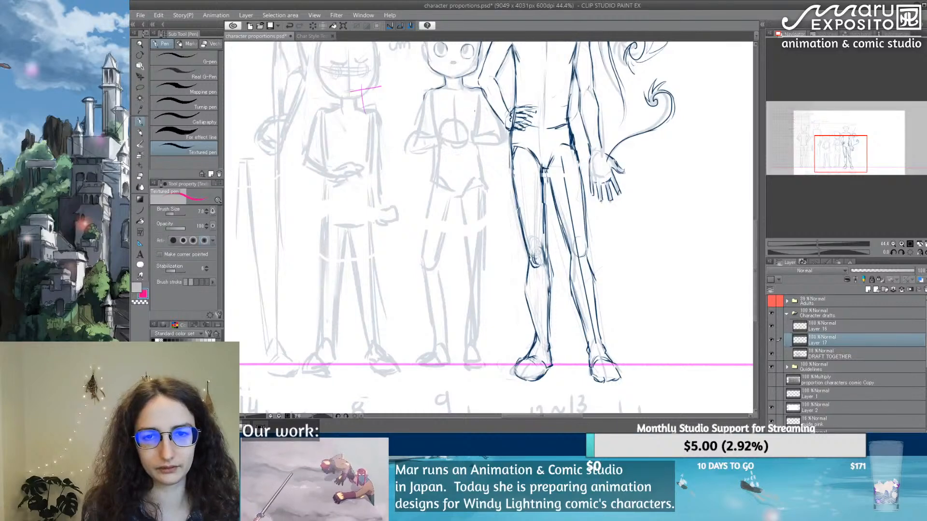
Step: Sketch pink construction lines for the 118 cm figure's torso sides, the leg nearest the 146 cm figure, and the other thigh
{"action": "mouse_move", "coordinate": [473, 116]}
{"action": "left_mouse_down"}
{"action": "mouse_move", "coordinate": [490, 352]}
{"action": "mouse_move", "coordinate": [476, 352]}
{"action": "left_mouse_up"}
{"action": "left_click_drag", "start_coordinate": [486, 344], "coordinate": [492, 366]}
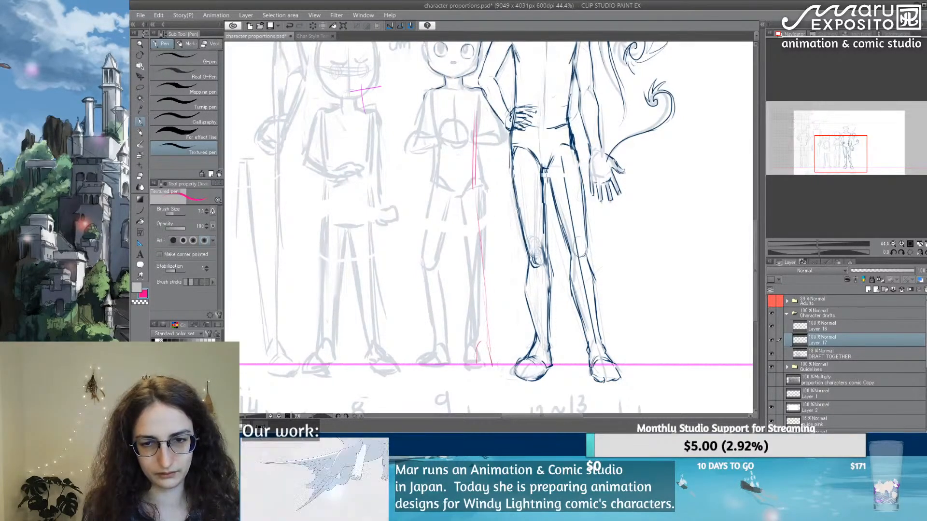
{"action": "left_click_drag", "start_coordinate": [441, 220], "coordinate": [425, 279]}
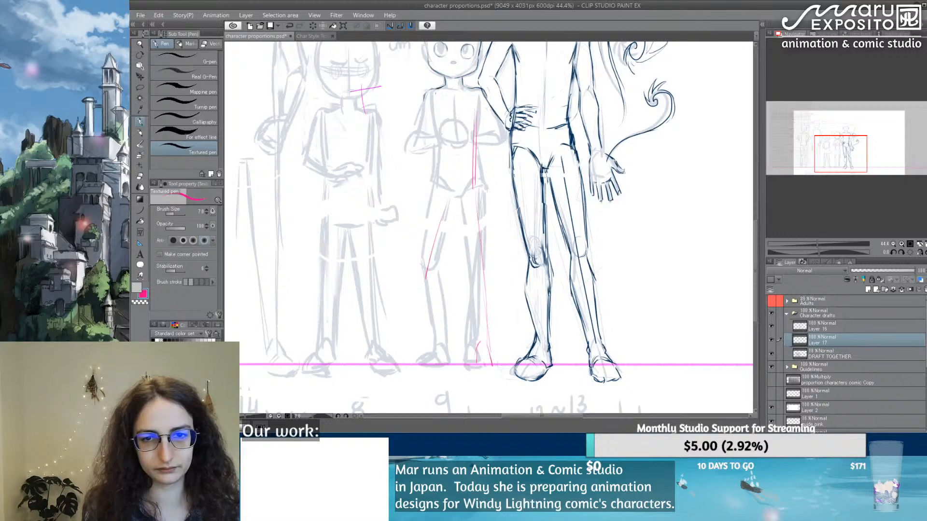
{"action": "left_click_drag", "start_coordinate": [433, 127], "coordinate": [439, 192]}
{"action": "left_click_drag", "start_coordinate": [432, 110], "coordinate": [434, 163]}
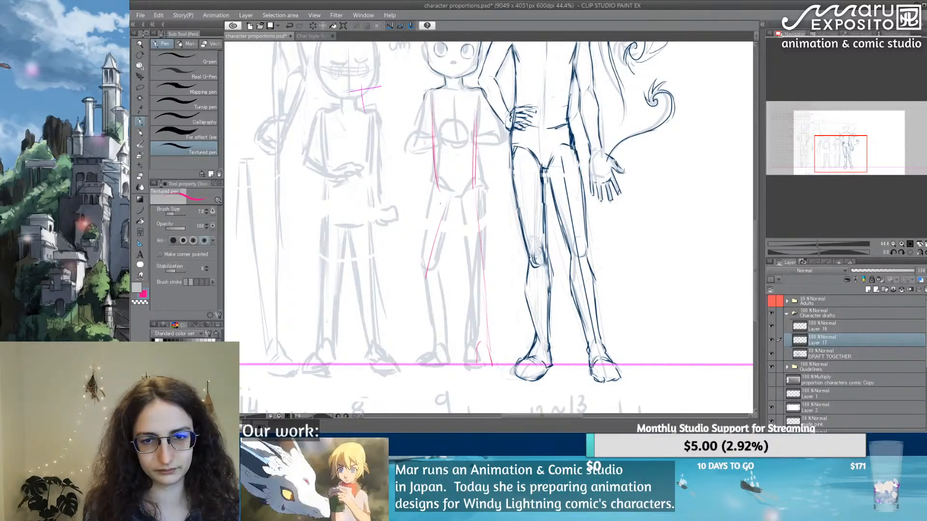
Step: Sketch in pink the 118 cm figure's leg farthest from the 146 cm figure, down to a foot on the ground line
{"action": "mouse_move", "coordinate": [433, 220]}
{"action": "left_mouse_down"}
{"action": "mouse_move", "coordinate": [425, 264]}
{"action": "mouse_move", "coordinate": [436, 344]}
{"action": "left_mouse_up"}
{"action": "left_click_drag", "start_coordinate": [429, 295], "coordinate": [439, 355]}
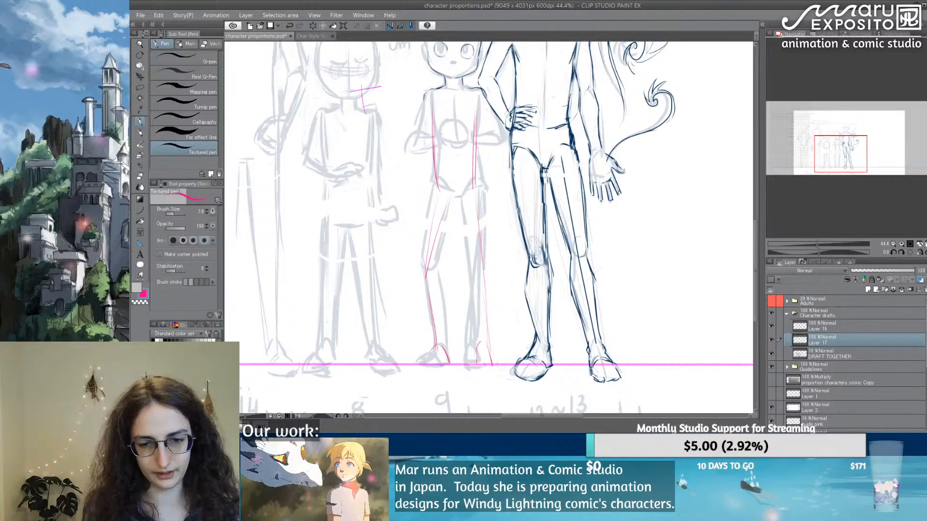
{"action": "mouse_move", "coordinate": [431, 352]}
{"action": "left_mouse_down"}
{"action": "mouse_move", "coordinate": [439, 366]}
{"action": "mouse_move", "coordinate": [419, 363]}
{"action": "left_mouse_up"}
{"action": "mouse_move", "coordinate": [420, 368]}
{"action": "left_mouse_down"}
{"action": "mouse_move", "coordinate": [439, 371]}
{"action": "mouse_move", "coordinate": [421, 363]}
{"action": "left_mouse_up"}
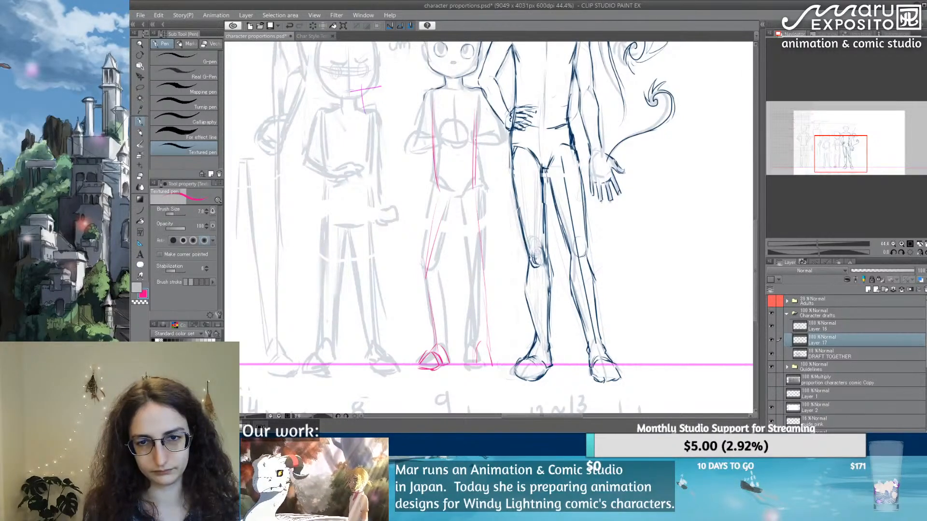
Step: Reinforce in pink the 118 cm figure's waist, hip curve and outer leg line on the side nearest the 146 cm figure
{"action": "left_click_drag", "start_coordinate": [477, 108], "coordinate": [475, 197]}
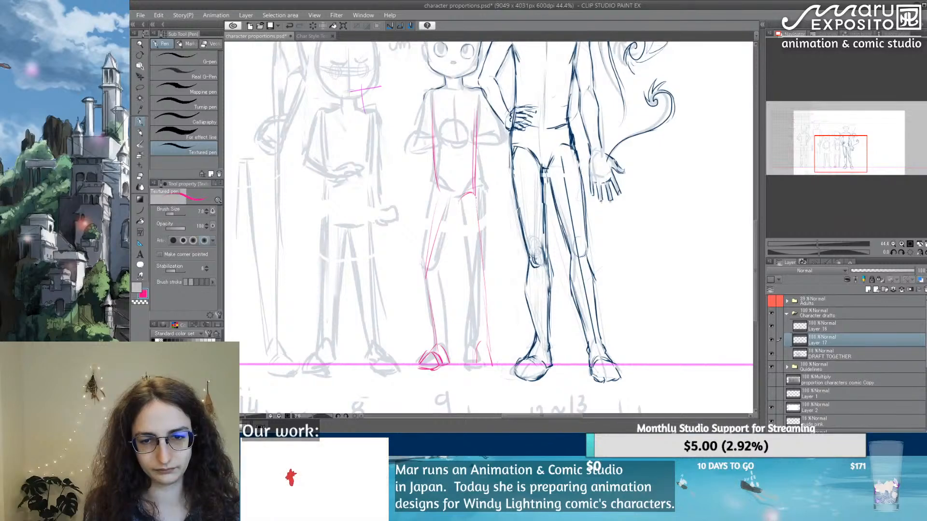
{"action": "left_click_drag", "start_coordinate": [478, 203], "coordinate": [482, 290]}
{"action": "left_click_drag", "start_coordinate": [479, 222], "coordinate": [488, 351]}
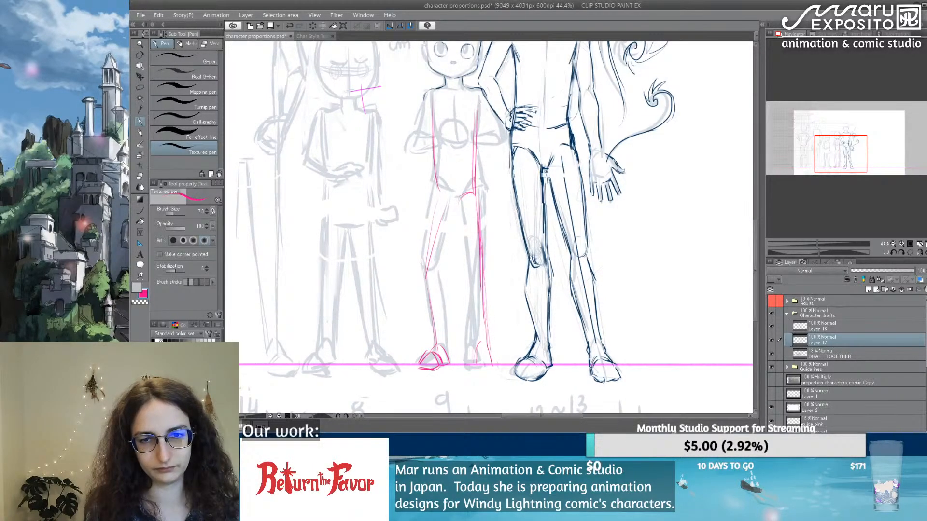
Step: Redraw both torso sides of the 118 cm figure in pink, adding the chest-height circle and the bent arm nearest the 146 cm figure
{"action": "left_click_drag", "start_coordinate": [433, 92], "coordinate": [430, 178]}
{"action": "left_click_drag", "start_coordinate": [430, 128], "coordinate": [431, 189]}
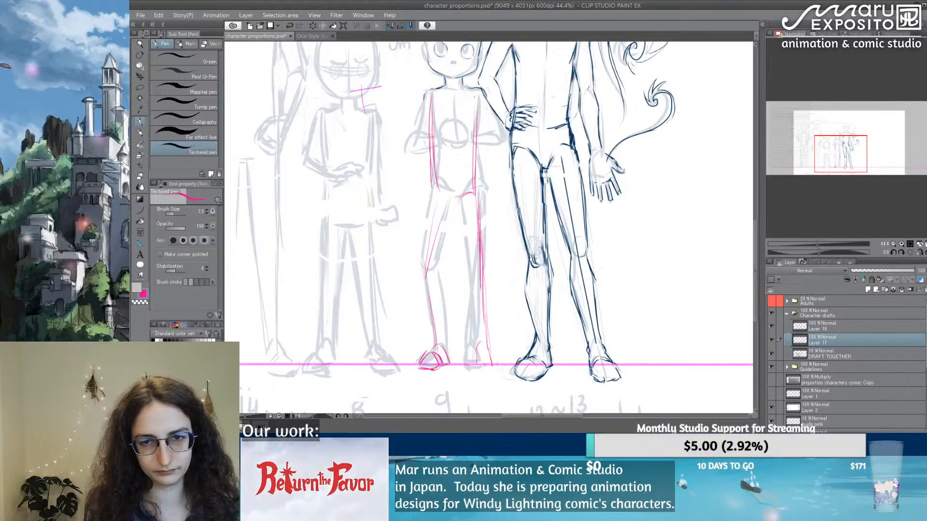
{"action": "left_click_drag", "start_coordinate": [473, 101], "coordinate": [469, 182]}
{"action": "mouse_move", "coordinate": [459, 129]}
{"action": "left_mouse_down"}
{"action": "mouse_move", "coordinate": [440, 133]}
{"action": "mouse_move", "coordinate": [494, 130]}
{"action": "mouse_move", "coordinate": [499, 149]}
{"action": "left_mouse_up"}
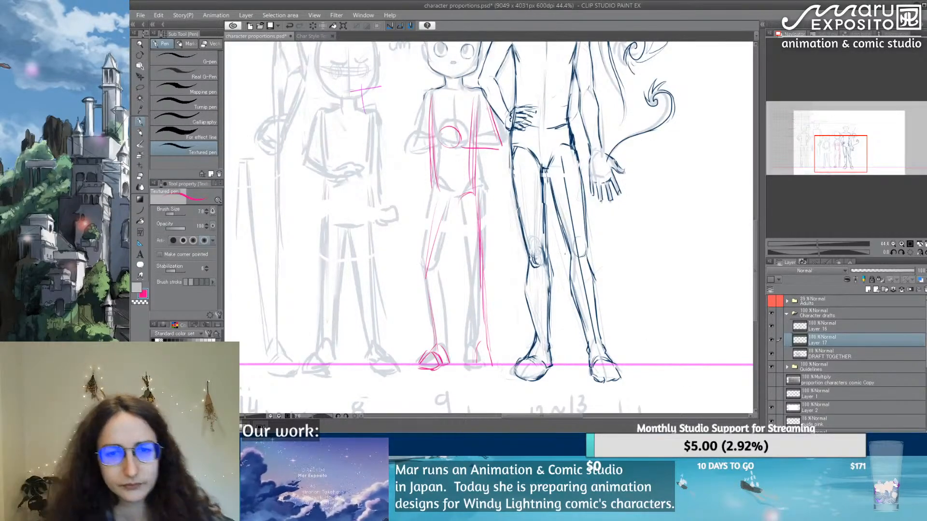
Step: Sketch a pink vertical centre line down the 118 cm figure's upper torso
{"action": "left_click_drag", "start_coordinate": [450, 99], "coordinate": [452, 149]}
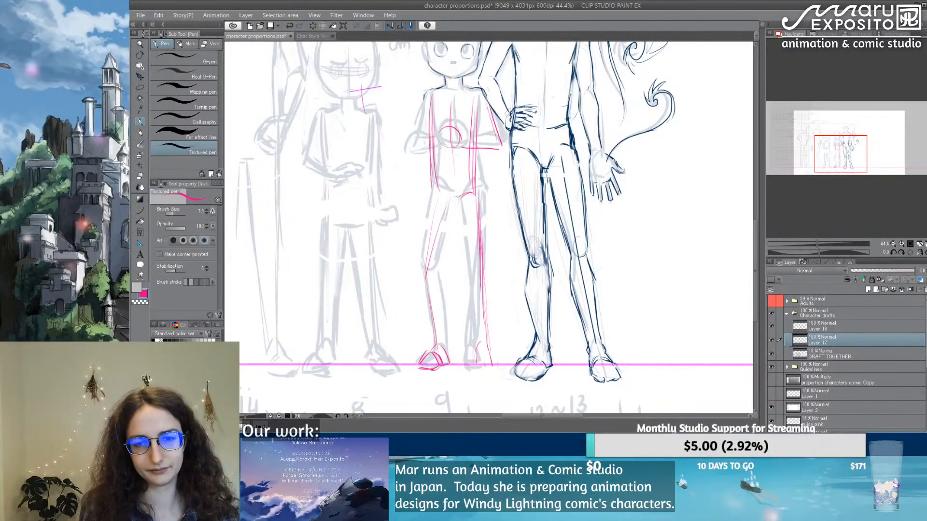
Step: Sketch a small pink stick figure with angled torso shapes beside the 146 cm figure, and undo it completely
{"action": "mouse_move", "coordinate": [659, 169]}
{"action": "left_mouse_down"}
{"action": "mouse_move", "coordinate": [662, 188]}
{"action": "mouse_move", "coordinate": [656, 168]}
{"action": "left_mouse_up"}
{"action": "mouse_move", "coordinate": [646, 208]}
{"action": "left_mouse_down"}
{"action": "mouse_move", "coordinate": [662, 200]}
{"action": "mouse_move", "coordinate": [669, 226]}
{"action": "left_mouse_up"}
{"action": "left_click_drag", "start_coordinate": [651, 209], "coordinate": [667, 235]}
{"action": "mouse_move", "coordinate": [662, 237]}
{"action": "left_mouse_down"}
{"action": "mouse_move", "coordinate": [676, 252]}
{"action": "mouse_move", "coordinate": [645, 316]}
{"action": "left_mouse_up"}
{"action": "mouse_move", "coordinate": [660, 258]}
{"action": "left_mouse_down"}
{"action": "mouse_move", "coordinate": [646, 316]}
{"action": "mouse_move", "coordinate": [658, 285]}
{"action": "mouse_move", "coordinate": [673, 335]}
{"action": "left_mouse_up"}
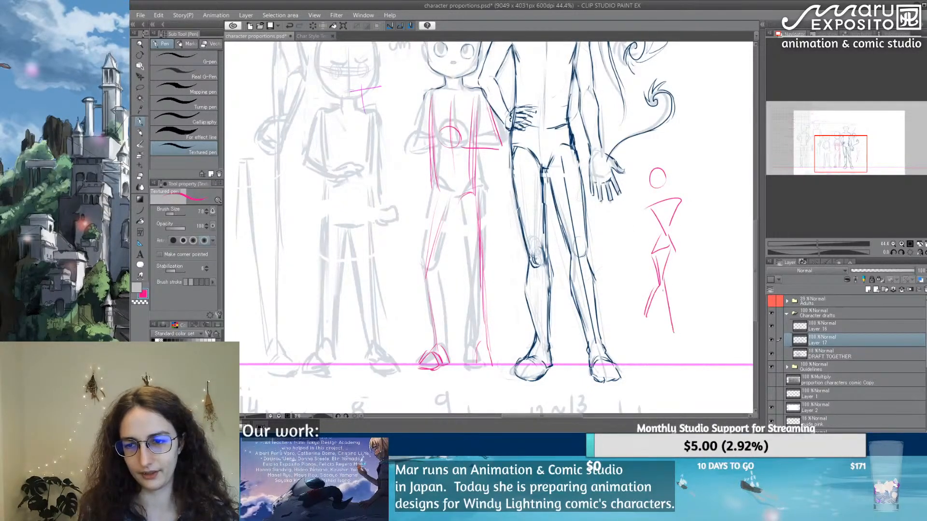
{"action": "left_click_drag", "start_coordinate": [661, 287], "coordinate": [675, 355]}
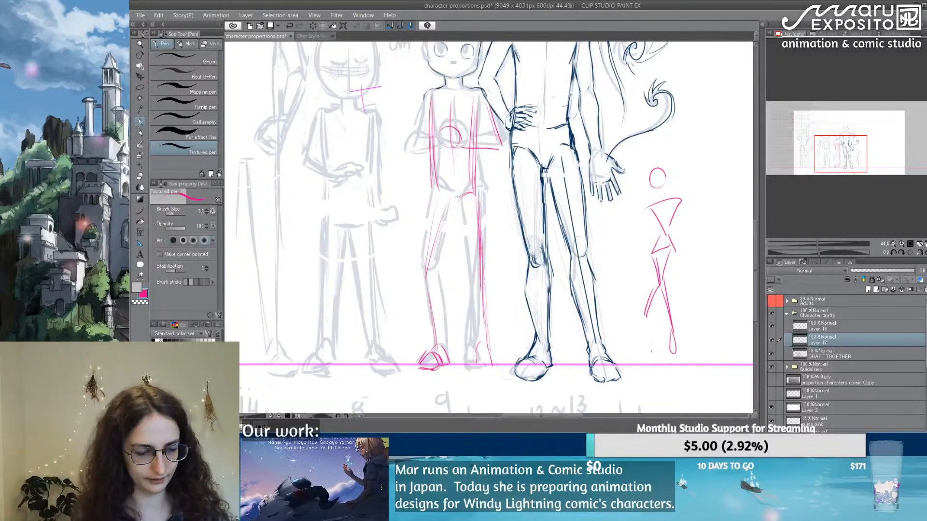
{"action": "key", "text": "ctrl+z"}
{"action": "key", "text": "ctrl+z"}
{"action": "key", "text": "ctrl+z"}
{"action": "key", "text": "ctrl+z"}
{"action": "key", "text": "ctrl+z"}
{"action": "key", "text": "ctrl+z"}
{"action": "key", "text": "ctrl+z"}
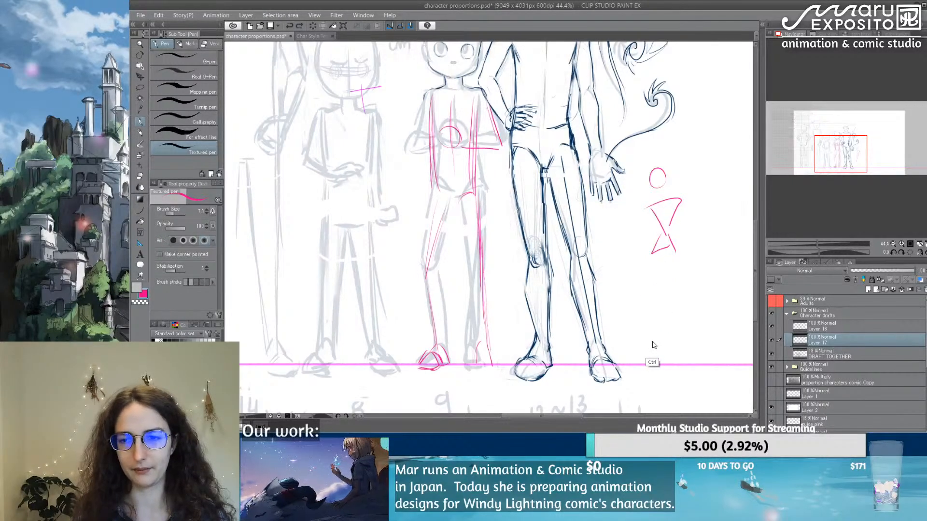
{"action": "key", "text": "ctrl+z"}
{"action": "key", "text": "ctrl+z"}
{"action": "key", "text": "ctrl+z"}
{"action": "key", "text": "ctrl+z"}
{"action": "key", "text": "ctrl+z"}
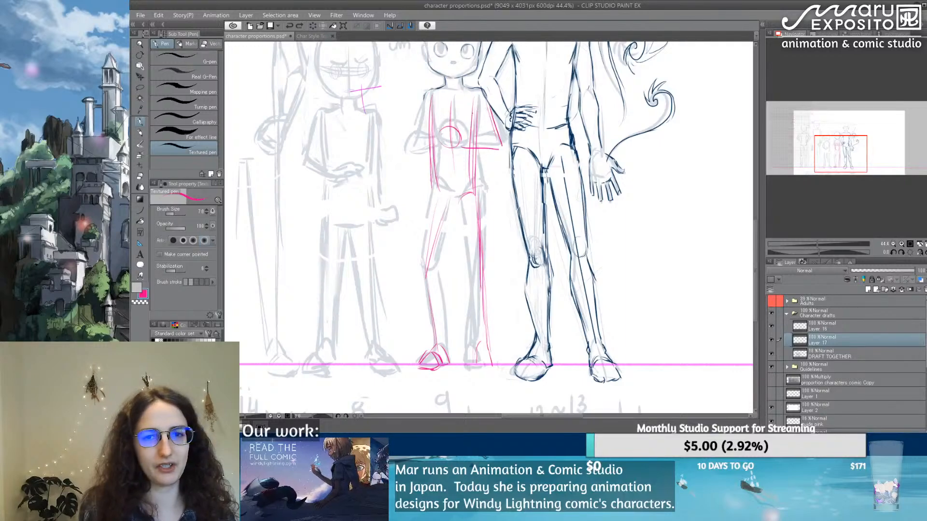
Step: Rework the 118 cm figure's waist line nearest the 146 cm figure in pink and reinforce the opposite torso side, erasing a stray piece
{"action": "left_click_drag", "start_coordinate": [473, 103], "coordinate": [480, 191]}
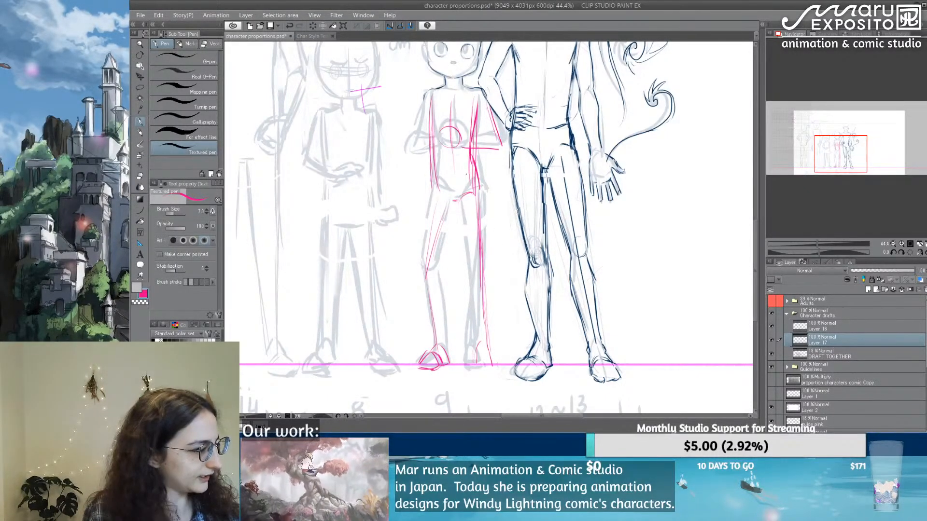
{"action": "key", "text": "e"}
{"action": "mouse_move", "coordinate": [470, 165]}
{"action": "left_mouse_down"}
{"action": "mouse_move", "coordinate": [474, 181]}
{"action": "mouse_move", "coordinate": [479, 173]}
{"action": "left_mouse_up"}
{"action": "key", "text": "p"}
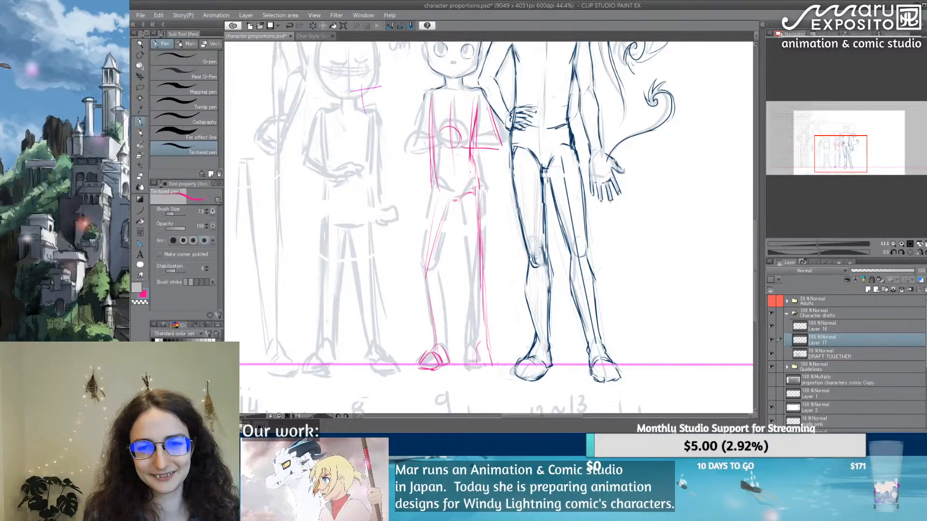
{"action": "left_click_drag", "start_coordinate": [471, 155], "coordinate": [476, 191]}
{"action": "left_click_drag", "start_coordinate": [473, 163], "coordinate": [477, 197]}
{"action": "left_click_drag", "start_coordinate": [430, 102], "coordinate": [430, 149]}
{"action": "mouse_move", "coordinate": [477, 91]}
{"action": "left_mouse_down"}
{"action": "mouse_move", "coordinate": [479, 113]}
{"action": "mouse_move", "coordinate": [428, 114]}
{"action": "mouse_move", "coordinate": [431, 106]}
{"action": "left_mouse_up"}
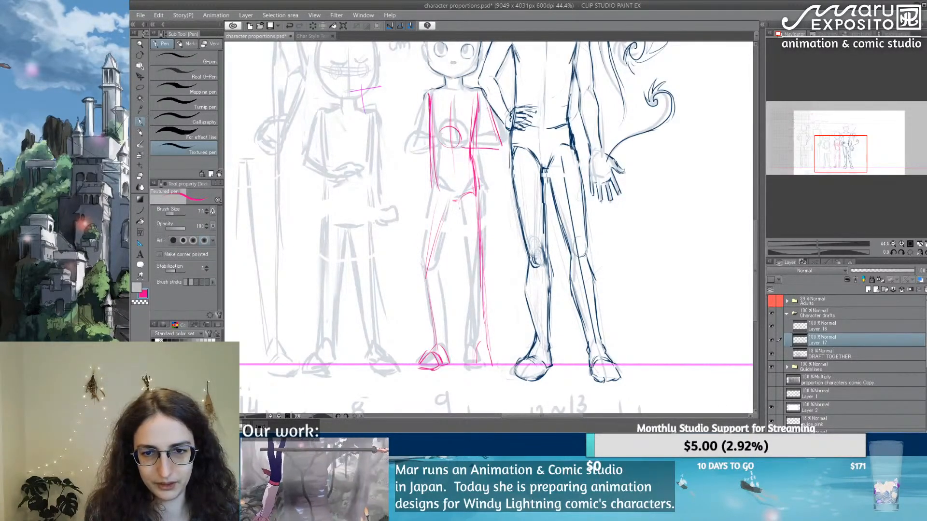
Step: Define the 118 cm figure's hip and crotch lines in pink, joining both torso sides to the tops of the thighs
{"action": "mouse_move", "coordinate": [462, 197]}
{"action": "left_mouse_down"}
{"action": "mouse_move", "coordinate": [476, 188]}
{"action": "mouse_move", "coordinate": [482, 258]}
{"action": "left_mouse_up"}
{"action": "mouse_move", "coordinate": [475, 177]}
{"action": "left_mouse_down"}
{"action": "mouse_move", "coordinate": [480, 208]}
{"action": "mouse_move", "coordinate": [438, 247]}
{"action": "left_mouse_up"}
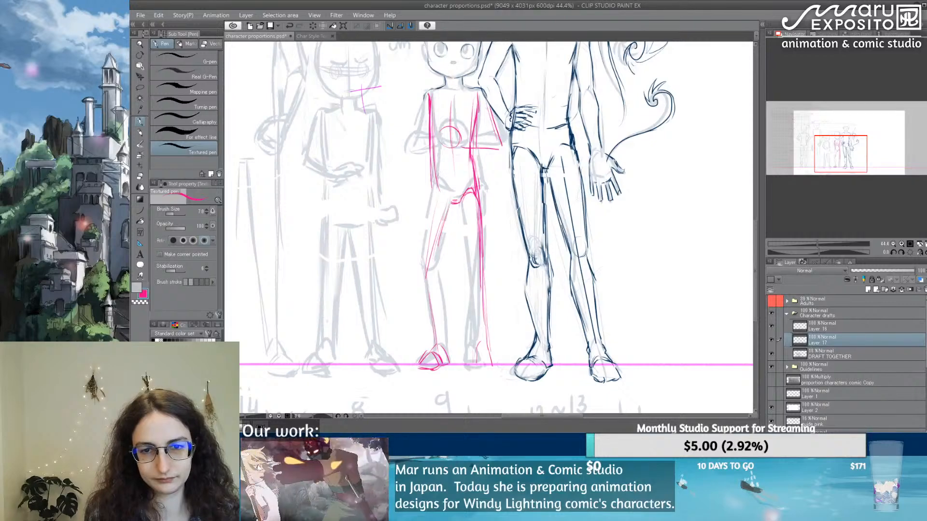
{"action": "mouse_move", "coordinate": [437, 175]}
{"action": "left_mouse_down"}
{"action": "mouse_move", "coordinate": [457, 203]}
{"action": "mouse_move", "coordinate": [477, 182]}
{"action": "mouse_move", "coordinate": [456, 210]}
{"action": "mouse_move", "coordinate": [472, 199]}
{"action": "mouse_move", "coordinate": [459, 177]}
{"action": "mouse_move", "coordinate": [445, 194]}
{"action": "left_mouse_up"}
{"action": "key", "text": "e"}
{"action": "left_click", "coordinate": [141, 122]}
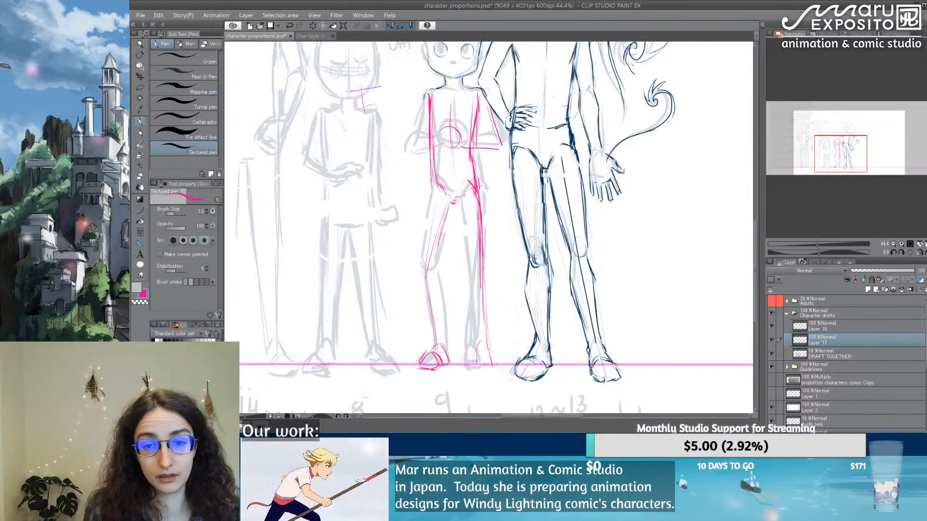
{"action": "left_click_drag", "start_coordinate": [430, 162], "coordinate": [433, 179]}
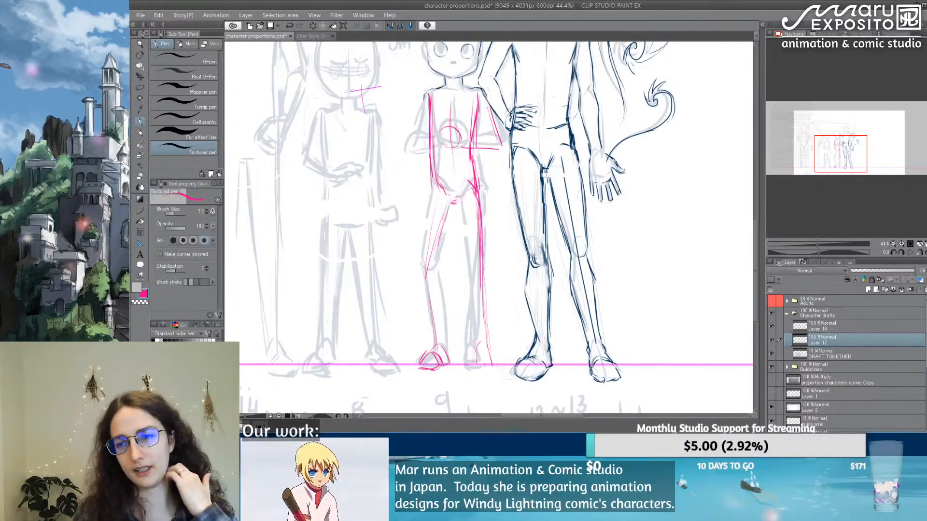
Step: Rough in a pink robe outline with sleeves and curved hem over the 146 cm figure, and undo all its strokes
{"action": "left_click_drag", "start_coordinate": [755, 271], "coordinate": [755, 236]}
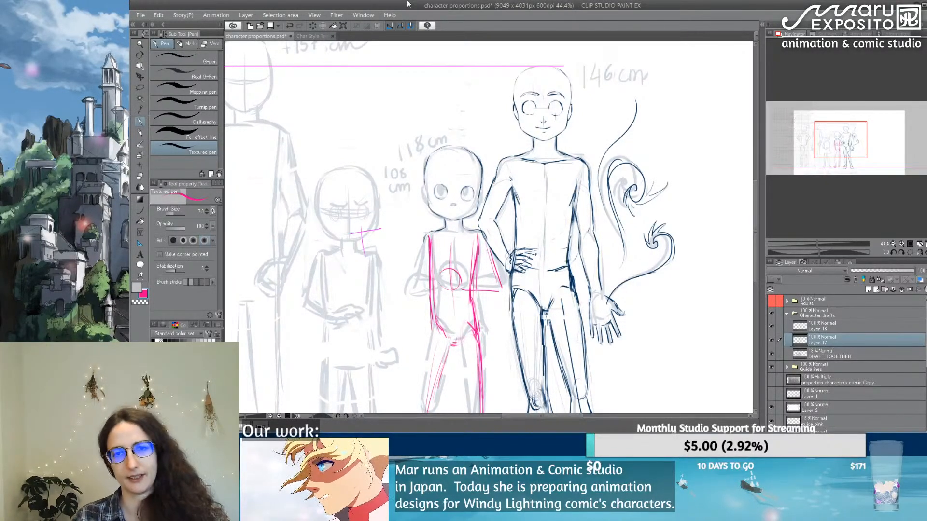
{"action": "scroll", "coordinate": [529, 186], "scroll_direction": "down", "scroll_amount": 4}
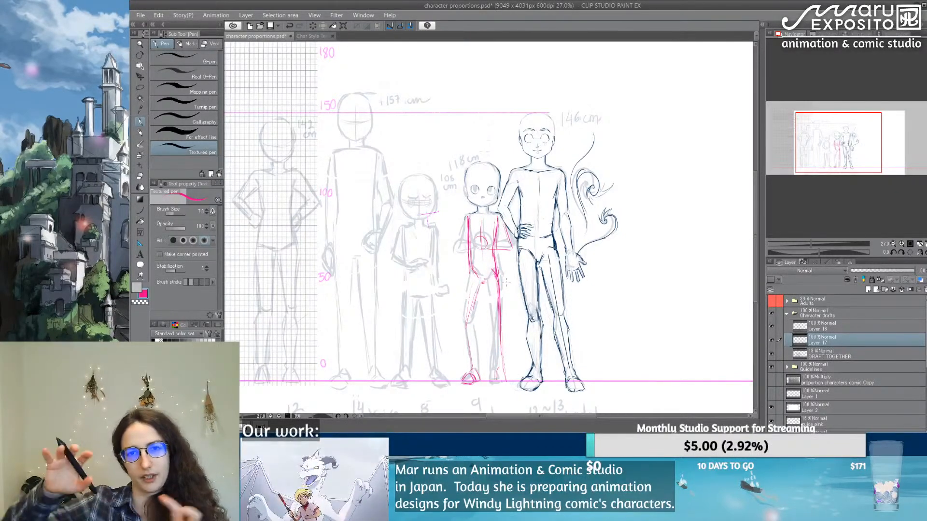
{"action": "scroll", "coordinate": [528, 149], "scroll_direction": "up", "scroll_amount": 1}
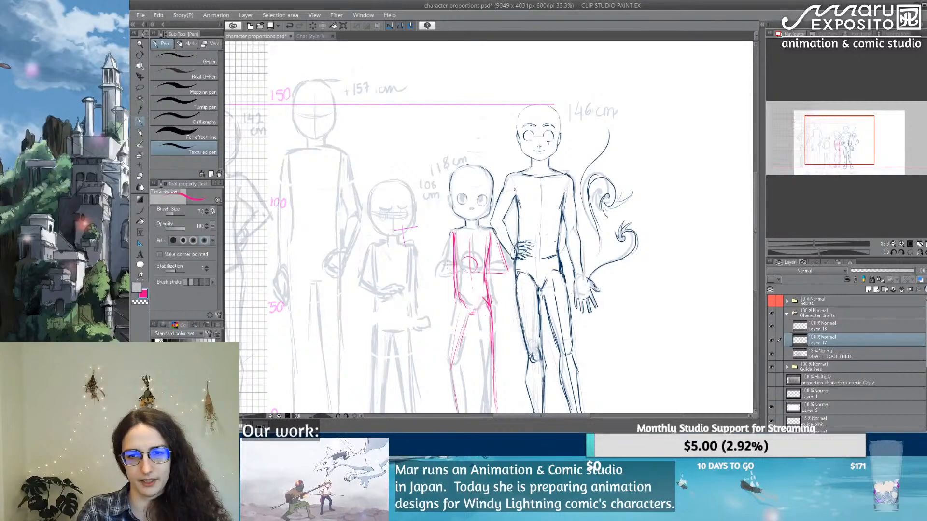
{"action": "left_click_drag", "start_coordinate": [599, 339], "coordinate": [608, 272]}
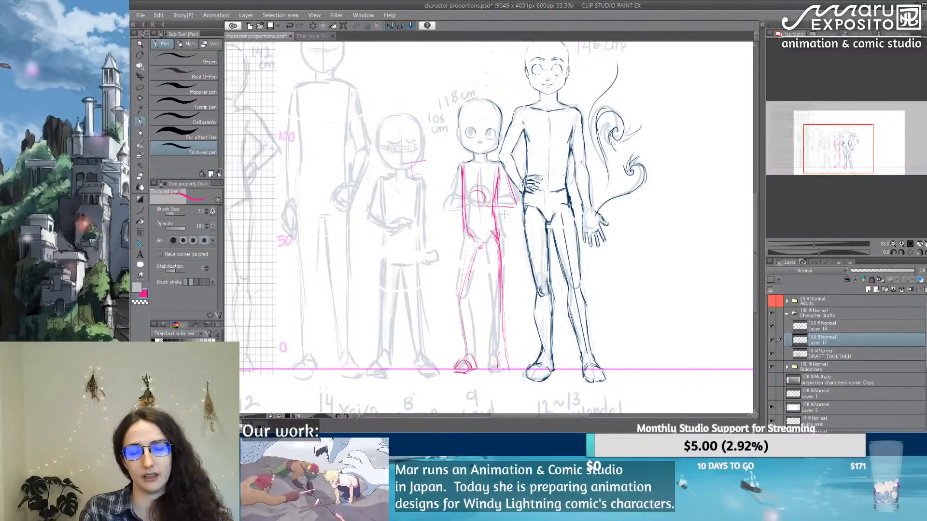
{"action": "left_click_drag", "start_coordinate": [527, 333], "coordinate": [613, 318]}
{"action": "left_click_drag", "start_coordinate": [507, 135], "coordinate": [512, 338]}
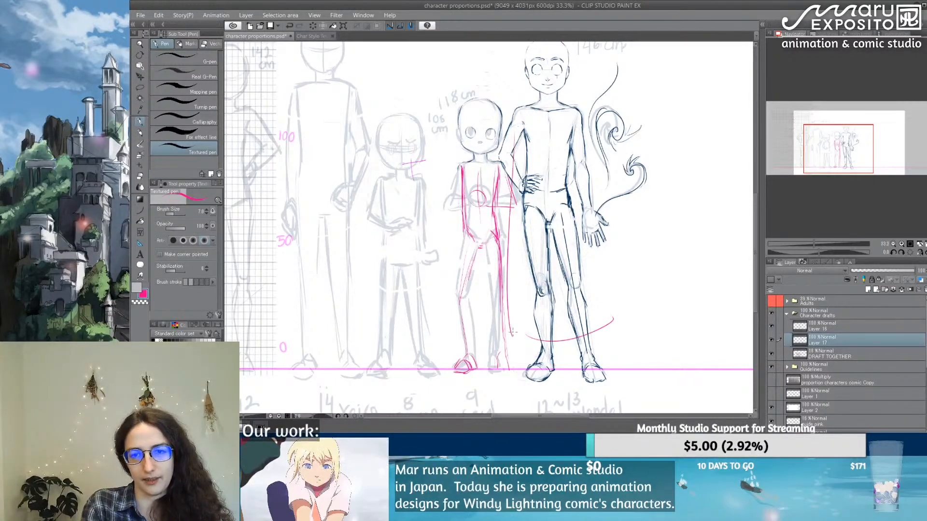
{"action": "left_click_drag", "start_coordinate": [562, 147], "coordinate": [611, 312]}
{"action": "mouse_move", "coordinate": [508, 150]}
{"action": "left_mouse_down"}
{"action": "mouse_move", "coordinate": [505, 124]}
{"action": "mouse_move", "coordinate": [516, 108]}
{"action": "left_mouse_up"}
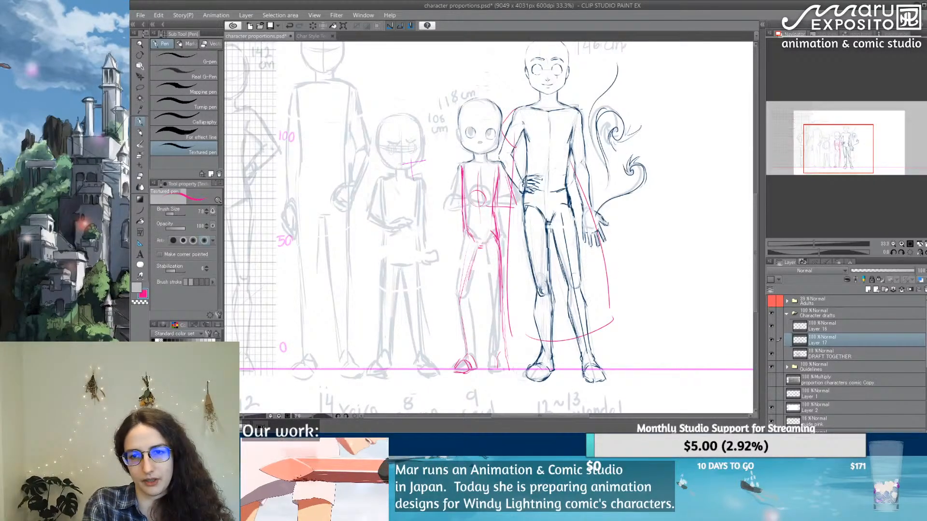
{"action": "left_click_drag", "start_coordinate": [579, 105], "coordinate": [574, 150]}
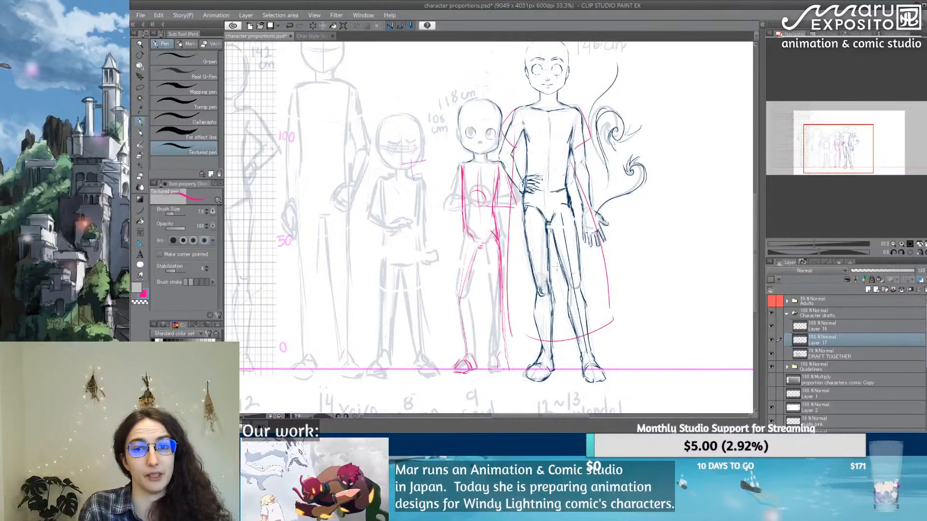
{"action": "key", "text": "ctrl+z"}
{"action": "key", "text": "ctrl+z"}
{"action": "key", "text": "ctrl+z"}
{"action": "key", "text": "ctrl+z"}
{"action": "key", "text": "ctrl+z"}
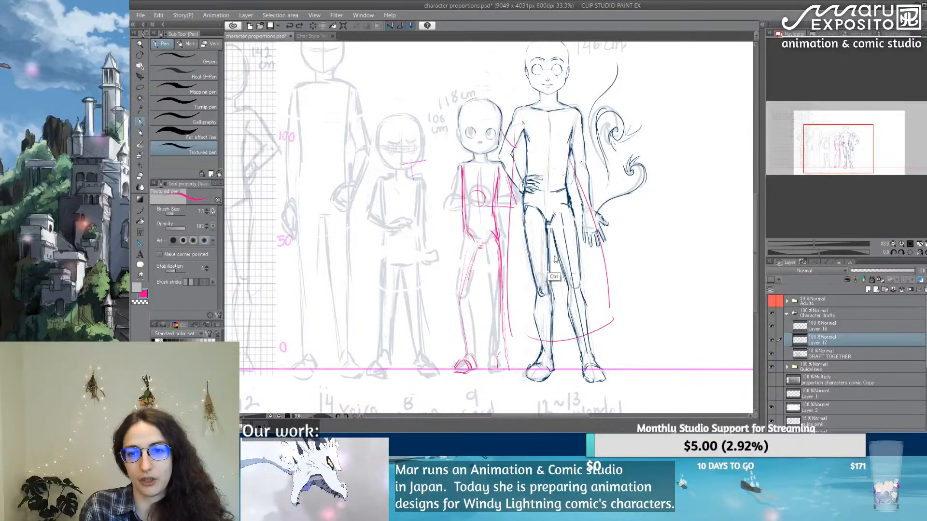
{"action": "key", "text": "ctrl+z"}
{"action": "key", "text": "ctrl+z"}
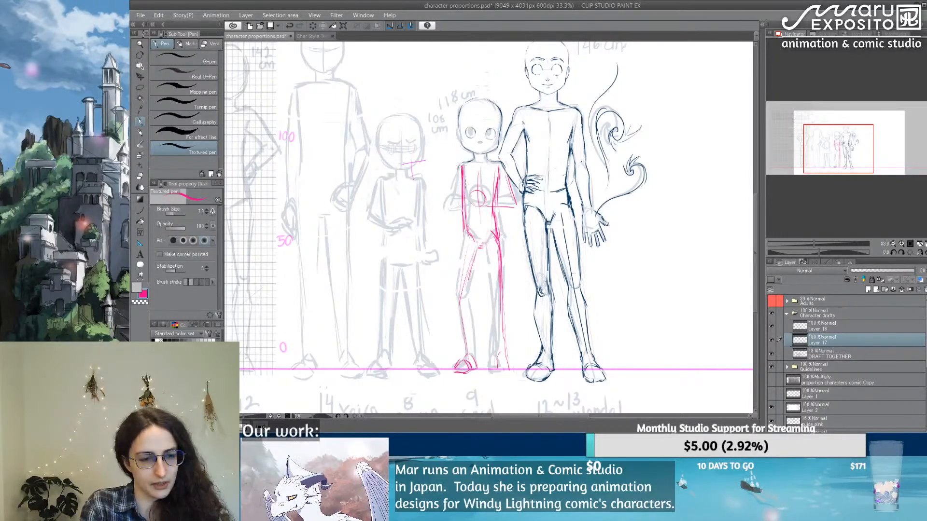
Step: Draw a pink centre line down the 118 cm figure's torso to the crotch with the Design pencil
{"action": "key", "text": "e"}
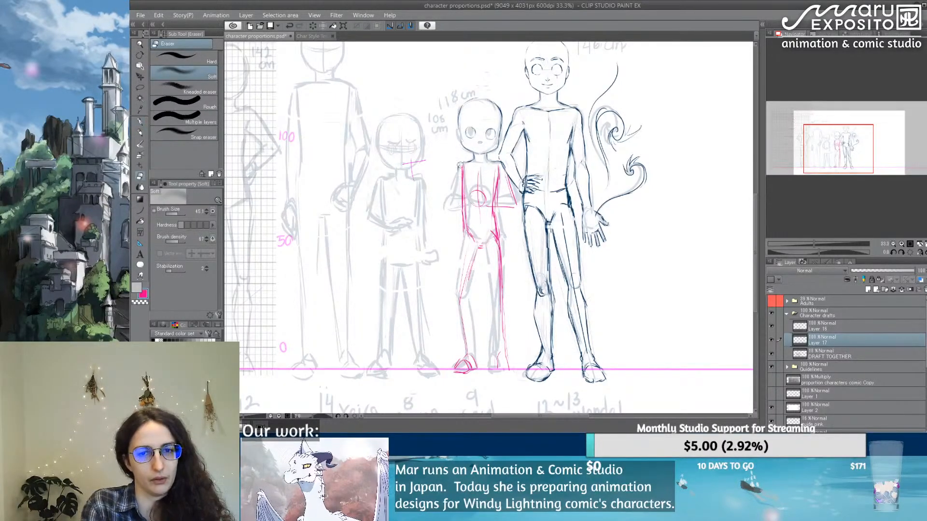
{"action": "left_click", "coordinate": [140, 134]}
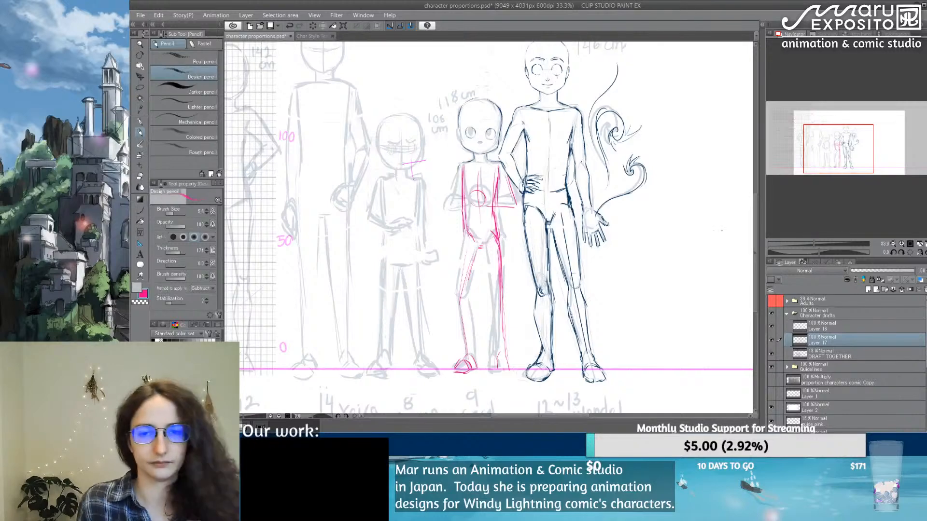
{"action": "left_click_drag", "start_coordinate": [480, 165], "coordinate": [481, 244]}
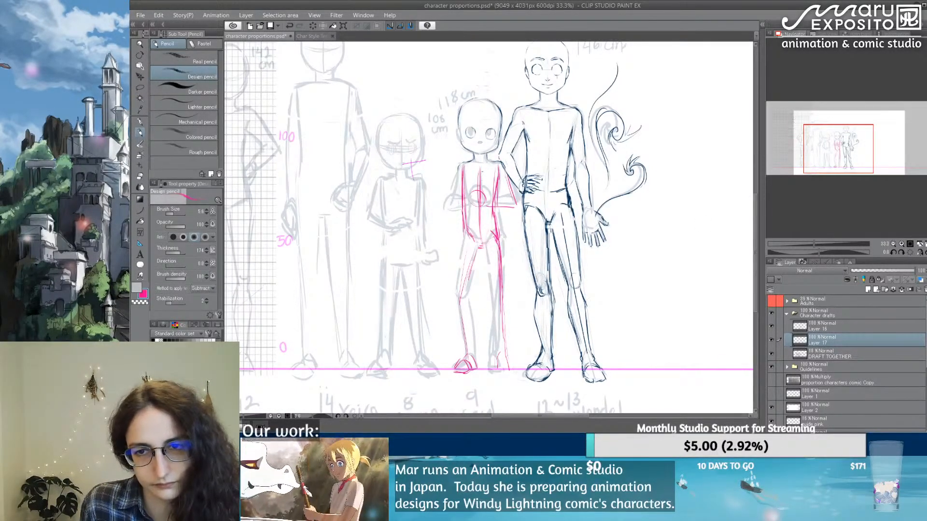
{"action": "mouse_move", "coordinate": [477, 199]}
{"action": "left_mouse_down"}
{"action": "mouse_move", "coordinate": [476, 231]}
{"action": "mouse_move", "coordinate": [494, 233]}
{"action": "left_mouse_up"}
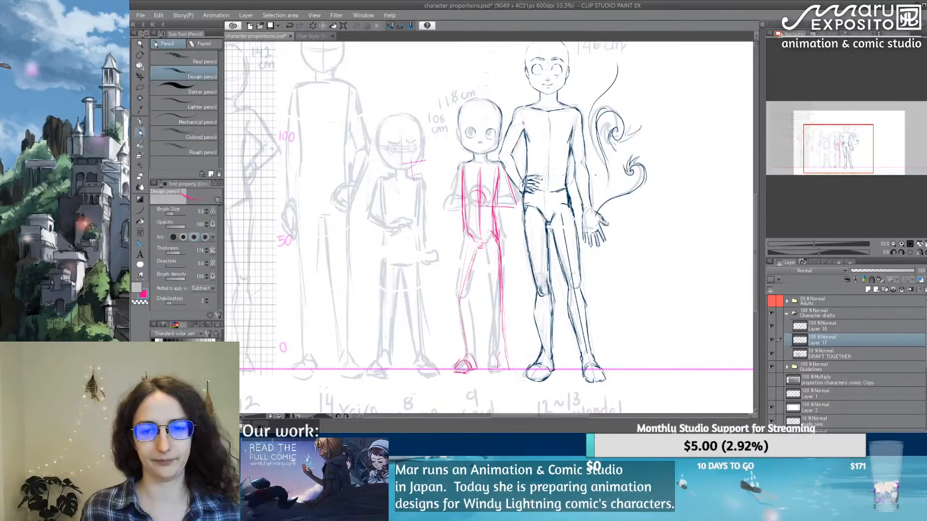
Step: Soft-erase the 118 cm figure's pink body lines and redraw the hip and leg nearest the 146 cm figure with the Textured pen
{"action": "key", "text": "e"}
{"action": "mouse_move", "coordinate": [482, 243]}
{"action": "left_mouse_down"}
{"action": "mouse_move", "coordinate": [479, 212]}
{"action": "mouse_move", "coordinate": [463, 227]}
{"action": "mouse_move", "coordinate": [510, 311]}
{"action": "mouse_move", "coordinate": [501, 312]}
{"action": "left_mouse_up"}
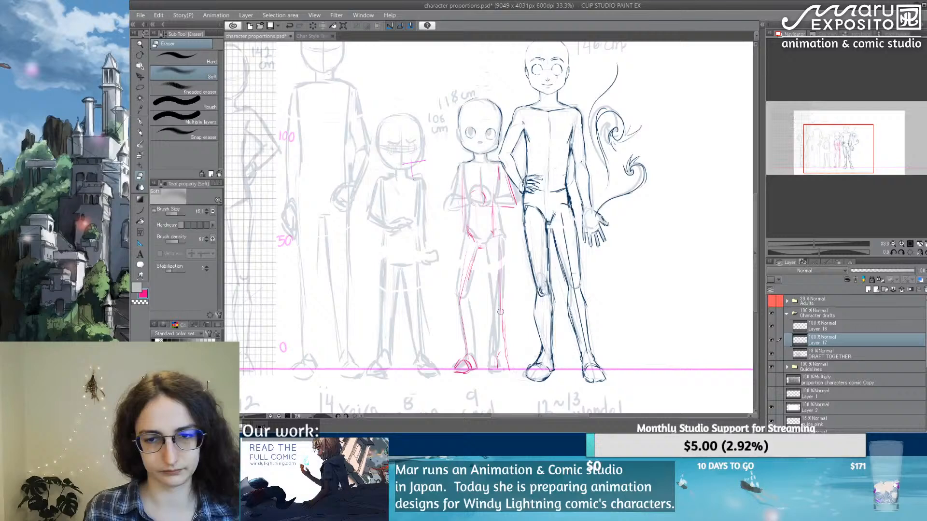
{"action": "left_click", "coordinate": [140, 122]}
{"action": "mouse_move", "coordinate": [498, 183]}
{"action": "left_mouse_down"}
{"action": "mouse_move", "coordinate": [504, 367]}
{"action": "mouse_move", "coordinate": [492, 366]}
{"action": "mouse_move", "coordinate": [504, 360]}
{"action": "mouse_move", "coordinate": [507, 368]}
{"action": "left_mouse_up"}
{"action": "left_click_drag", "start_coordinate": [482, 248], "coordinate": [493, 357]}
{"action": "mouse_move", "coordinate": [479, 248]}
{"action": "left_mouse_down"}
{"action": "mouse_move", "coordinate": [496, 234]}
{"action": "mouse_move", "coordinate": [506, 249]}
{"action": "left_mouse_up"}
{"action": "left_click_drag", "start_coordinate": [501, 224], "coordinate": [505, 245]}
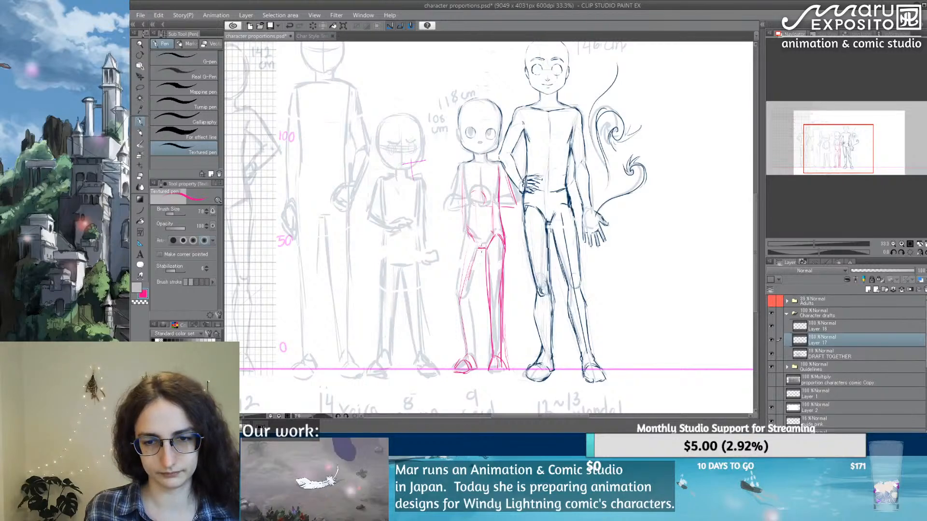
Step: Redraw in pink the 118 cm figure's thigh and lower leg farthest from the 146 cm figure, down to the ankle
{"action": "mouse_move", "coordinate": [481, 250]}
{"action": "left_mouse_down"}
{"action": "mouse_move", "coordinate": [469, 296]}
{"action": "mouse_move", "coordinate": [469, 355]}
{"action": "left_mouse_up"}
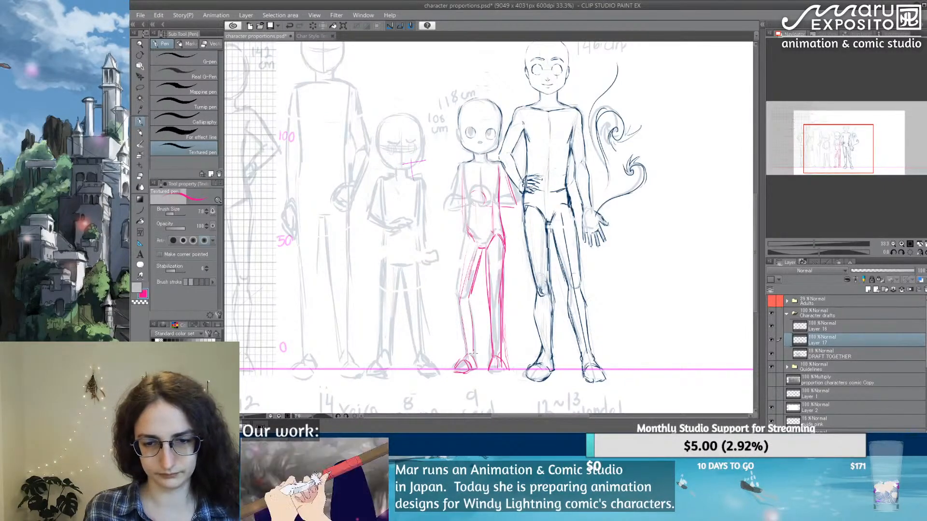
{"action": "mouse_move", "coordinate": [475, 307]}
{"action": "left_mouse_down"}
{"action": "mouse_move", "coordinate": [470, 355]}
{"action": "mouse_move", "coordinate": [471, 346]}
{"action": "left_mouse_up"}
{"action": "left_click_drag", "start_coordinate": [469, 303], "coordinate": [459, 350]}
{"action": "mouse_move", "coordinate": [468, 298]}
{"action": "left_mouse_down"}
{"action": "mouse_move", "coordinate": [461, 340]}
{"action": "mouse_move", "coordinate": [469, 360]}
{"action": "left_mouse_up"}
{"action": "left_click_drag", "start_coordinate": [471, 238], "coordinate": [460, 300]}
{"action": "left_click_drag", "start_coordinate": [472, 236], "coordinate": [459, 300]}
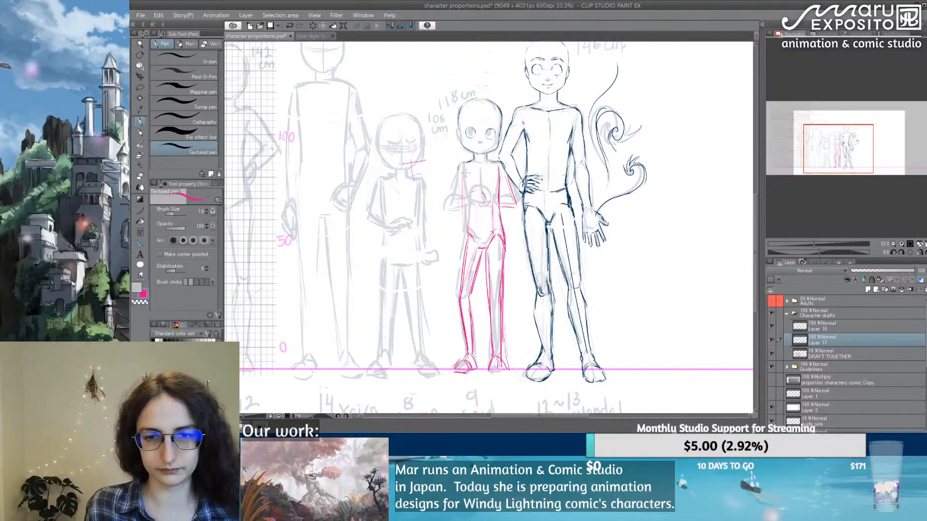
Step: Retrace in pink the 118 cm figure's torso side farthest from the 146 cm figure, from shoulder to hip
{"action": "left_click_drag", "start_coordinate": [467, 170], "coordinate": [465, 205]}
{"action": "left_click_drag", "start_coordinate": [468, 205], "coordinate": [468, 222]}
{"action": "left_click_drag", "start_coordinate": [468, 221], "coordinate": [469, 235]}
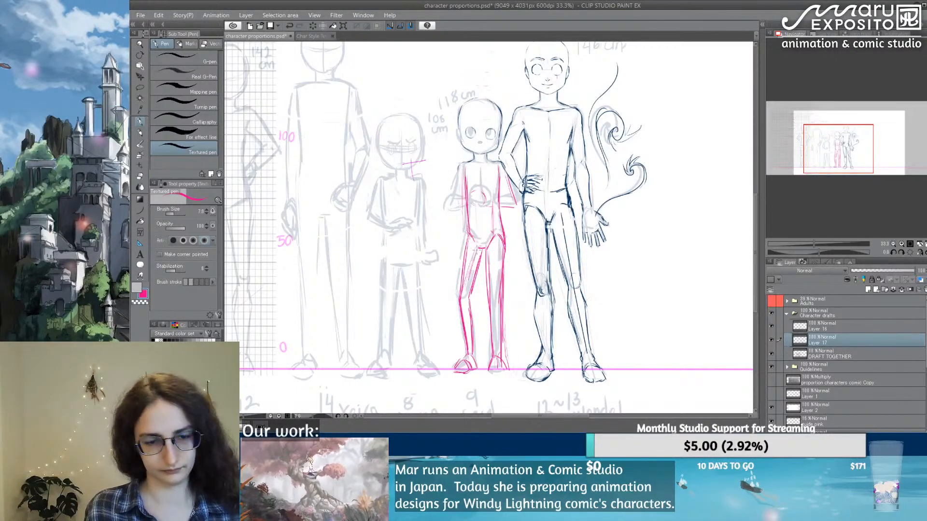
Step: Transform the pink body sketch to shift it slightly left, away from the 146 cm figure
{"action": "key", "text": "ctrl+t"}
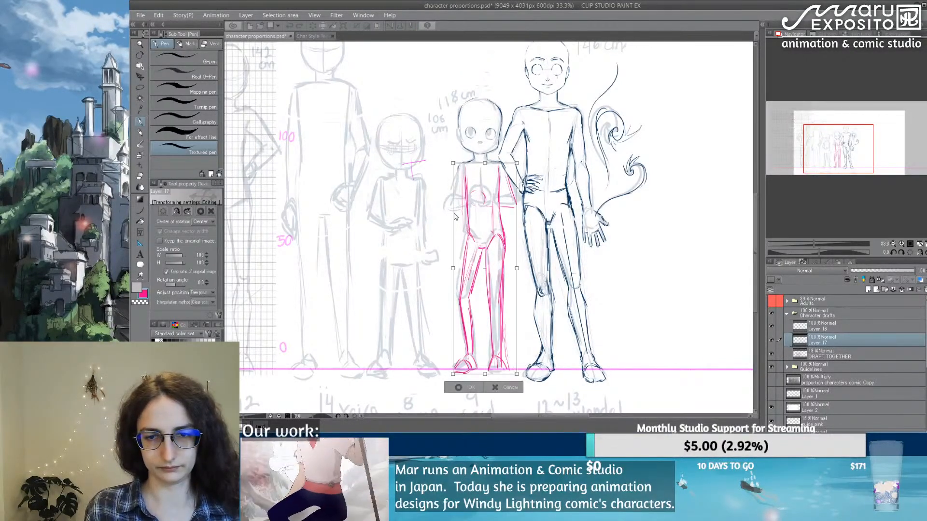
{"action": "key", "text": "Left"}
{"action": "key", "text": "Left"}
{"action": "key", "text": "Left"}
{"action": "key", "text": "Left"}
{"action": "key", "text": "Left"}
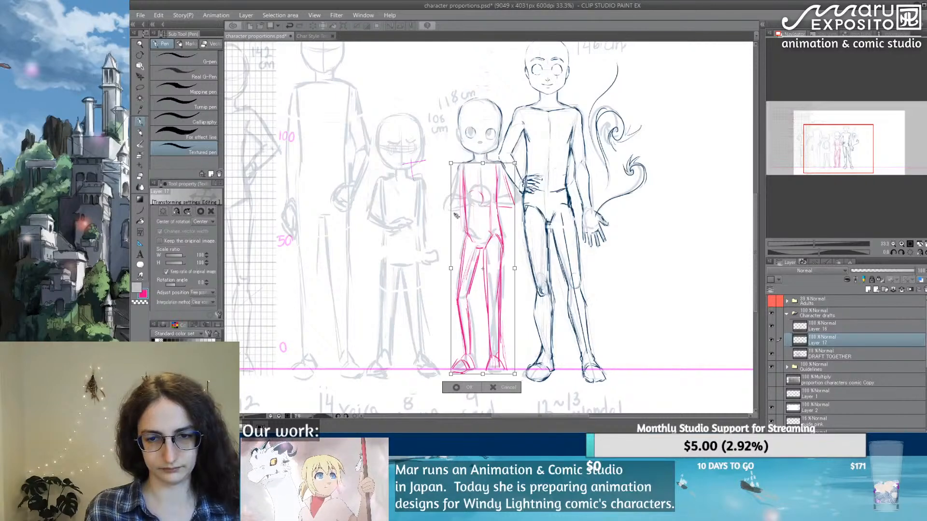
{"action": "key", "text": "Return"}
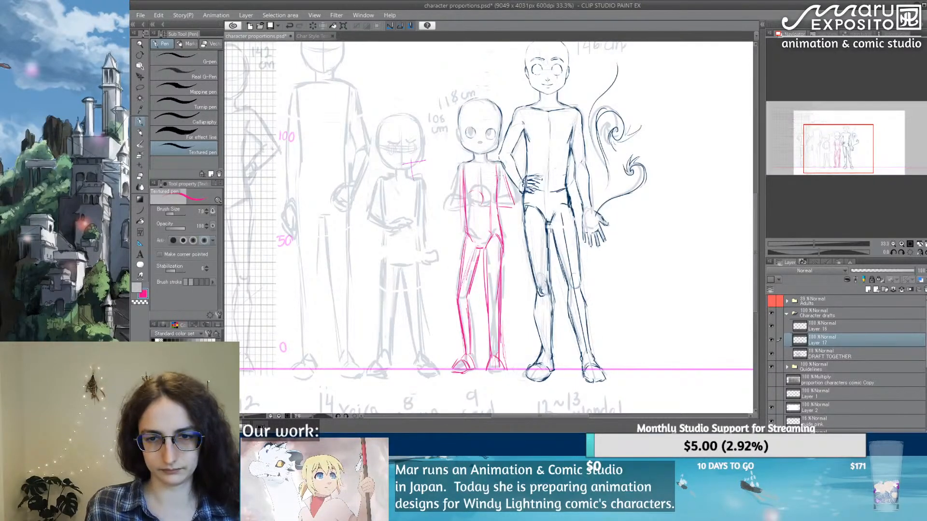
Step: Refine the 118 cm figure's torso side nearest the 146 cm figure and add a horizontal pink waist line
{"action": "left_click_drag", "start_coordinate": [501, 172], "coordinate": [499, 196]}
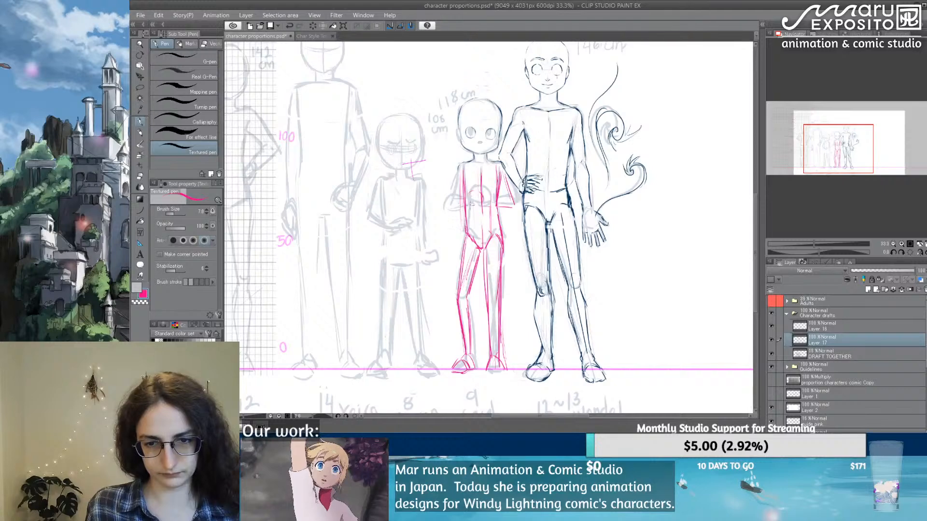
{"action": "left_click_drag", "start_coordinate": [468, 206], "coordinate": [495, 206]}
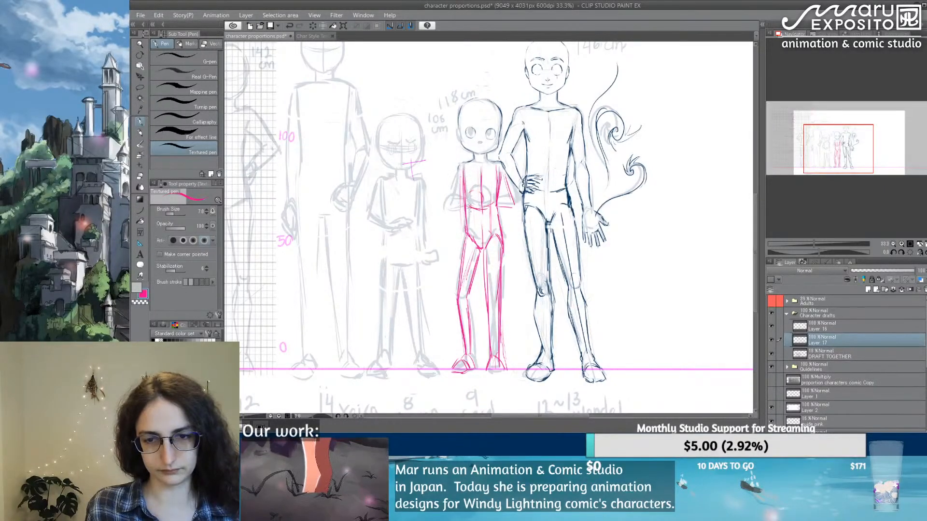
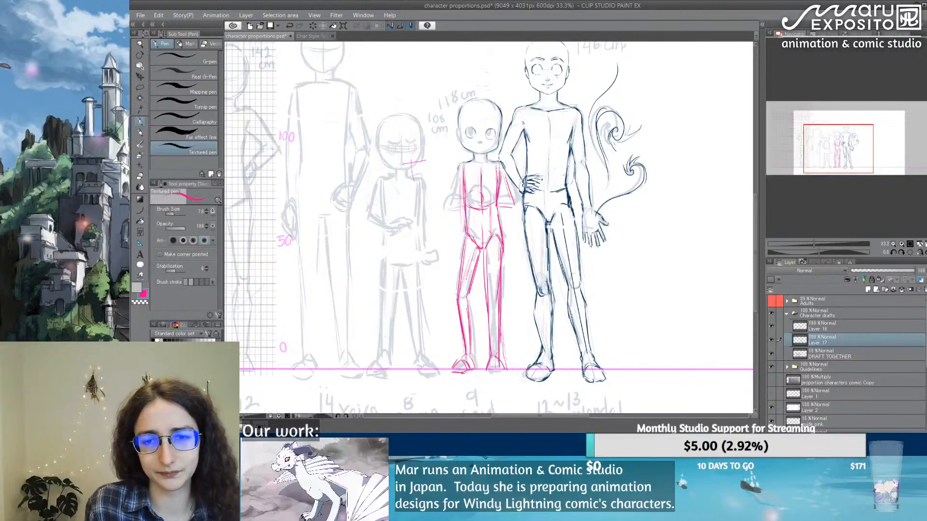
Step: Clean up the pink sketch at the 118 cm figure's chest and lower Layer 17's opacity to 50%
{"action": "key", "text": "e"}
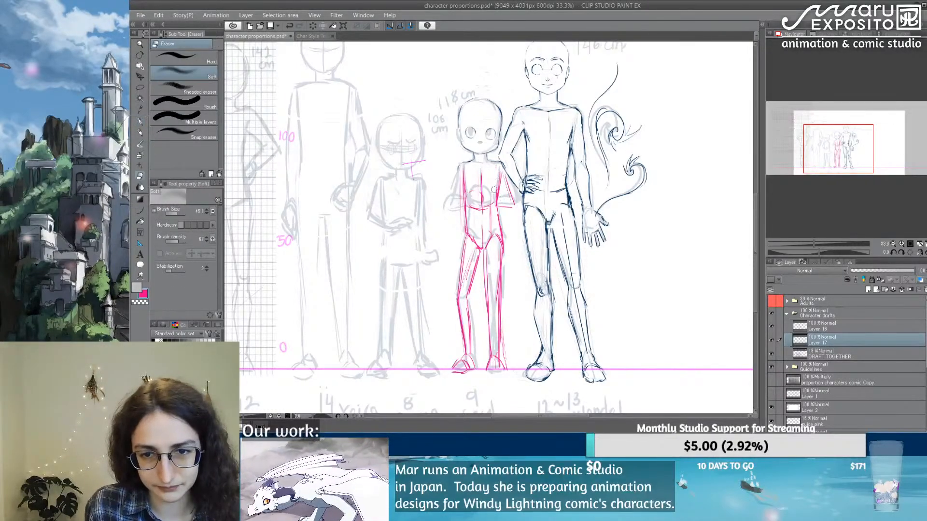
{"action": "left_click", "coordinate": [141, 122]}
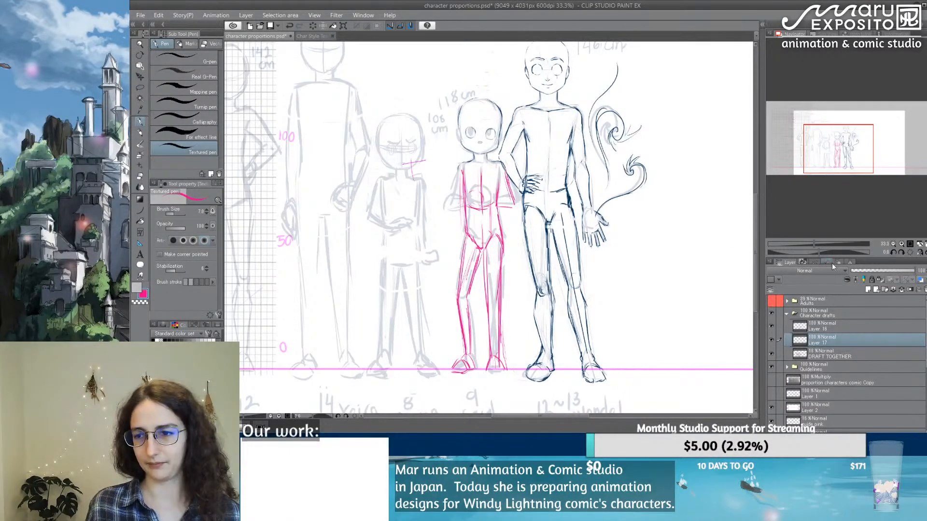
{"action": "left_click", "coordinate": [882, 271]}
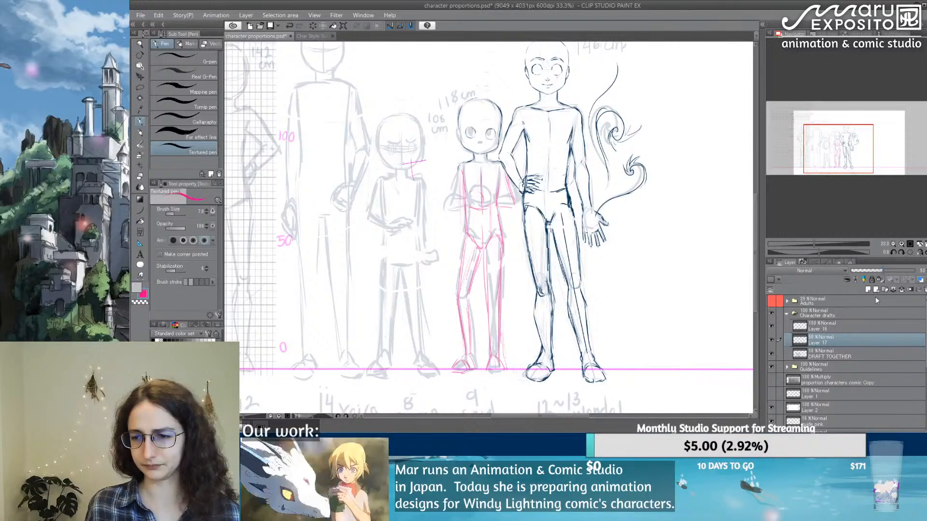
Step: On Layer 16, trace the 118 cm figure's two upper arms in the dark navy of the 146 cm figure's line art
{"action": "left_click", "coordinate": [845, 325]}
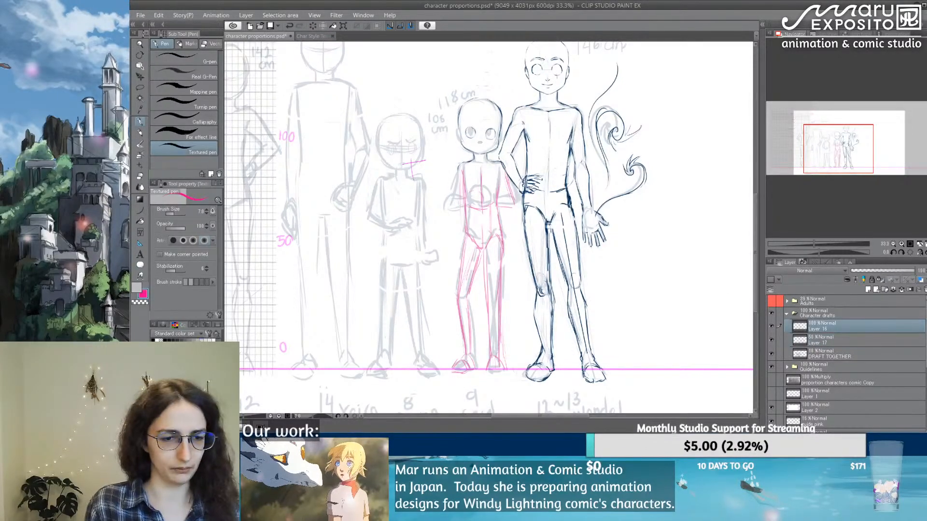
{"action": "left_click", "coordinate": [531, 188], "text": "alt"}
{"action": "scroll", "coordinate": [490, 193], "scroll_direction": "up", "scroll_amount": 3}
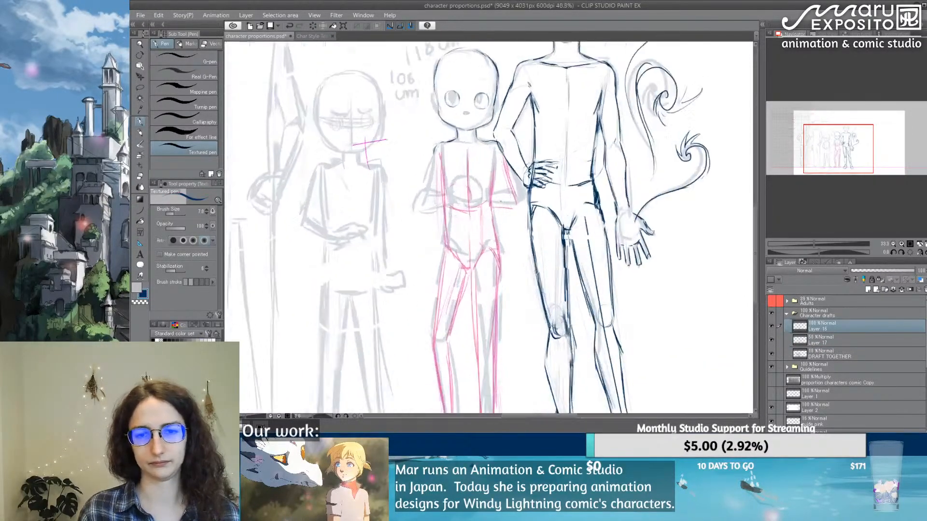
{"action": "left_click_drag", "start_coordinate": [461, 224], "coordinate": [453, 252]}
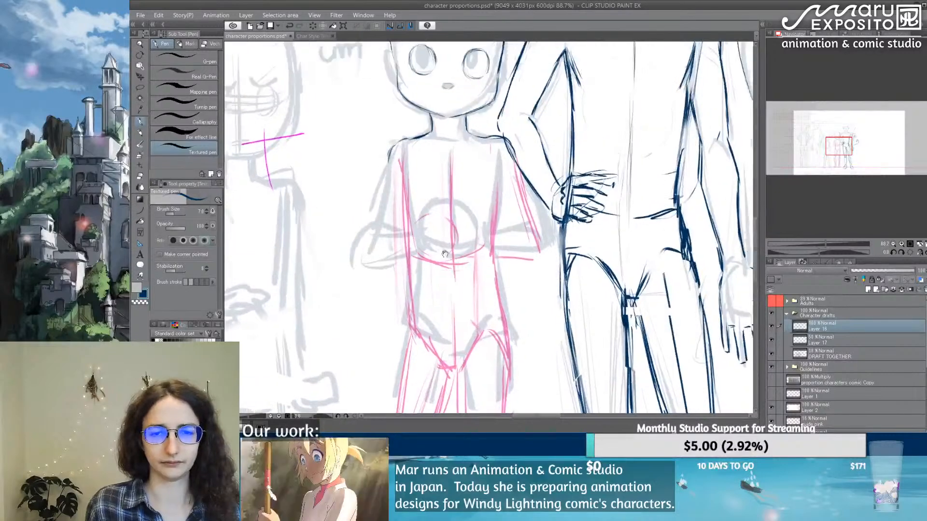
{"action": "mouse_move", "coordinate": [390, 157]}
{"action": "left_mouse_down"}
{"action": "mouse_move", "coordinate": [362, 238]}
{"action": "mouse_move", "coordinate": [380, 214]}
{"action": "mouse_move", "coordinate": [418, 226]}
{"action": "mouse_move", "coordinate": [395, 219]}
{"action": "left_mouse_up"}
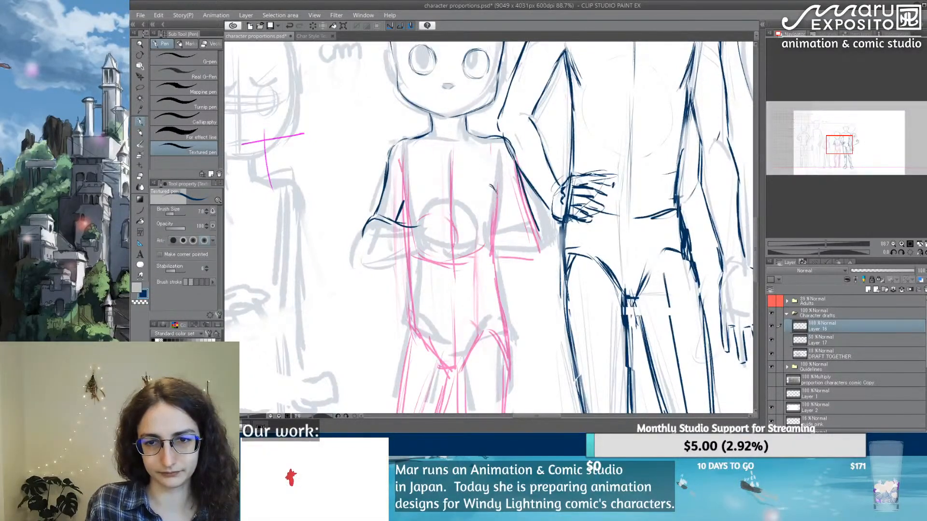
{"action": "left_click_drag", "start_coordinate": [486, 149], "coordinate": [506, 224]}
{"action": "left_click_drag", "start_coordinate": [493, 184], "coordinate": [510, 231]}
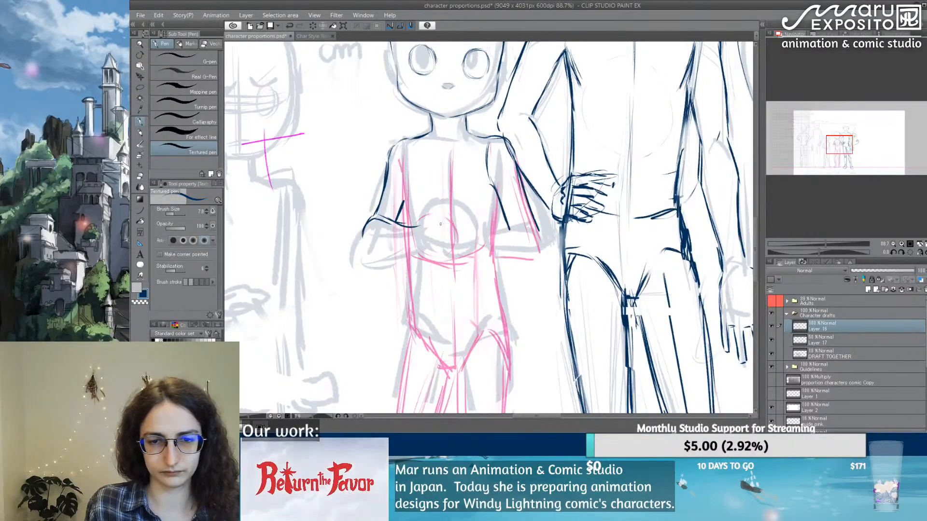
Step: Draw a navy circle for the 118 cm figure's clasped hands and erase its arm lines farthest from the 146 cm figure
{"action": "mouse_move", "coordinate": [422, 221]}
{"action": "left_mouse_down"}
{"action": "mouse_move", "coordinate": [445, 218]}
{"action": "mouse_move", "coordinate": [456, 229]}
{"action": "mouse_move", "coordinate": [423, 255]}
{"action": "mouse_move", "coordinate": [459, 248]}
{"action": "left_mouse_up"}
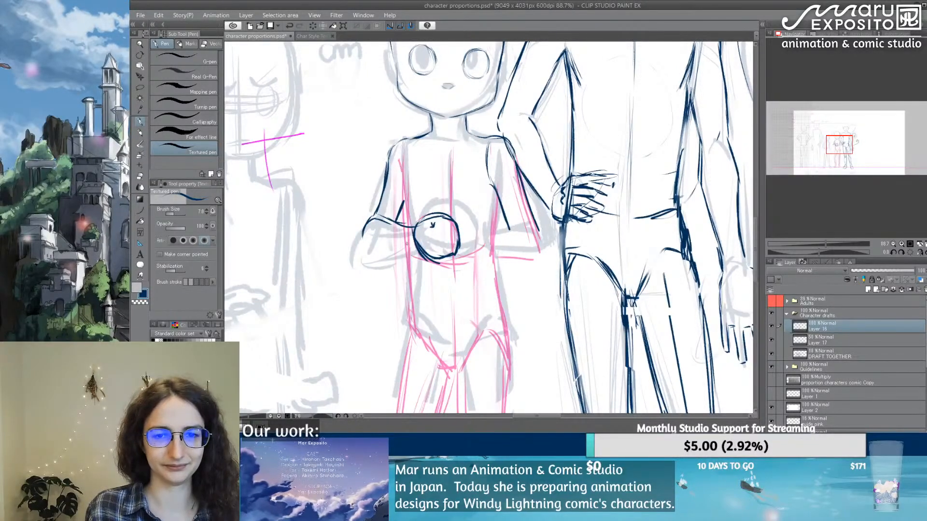
{"action": "left_click_drag", "start_coordinate": [381, 219], "coordinate": [414, 237]}
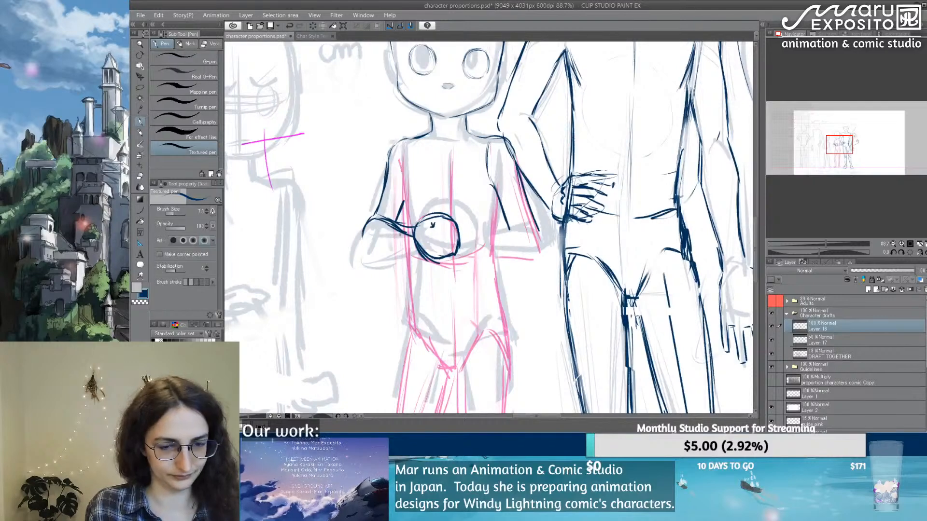
{"action": "key", "text": "e"}
{"action": "mouse_move", "coordinate": [401, 205]}
{"action": "left_mouse_down"}
{"action": "mouse_move", "coordinate": [393, 224]}
{"action": "mouse_move", "coordinate": [404, 229]}
{"action": "mouse_move", "coordinate": [375, 212]}
{"action": "mouse_move", "coordinate": [367, 227]}
{"action": "left_mouse_up"}
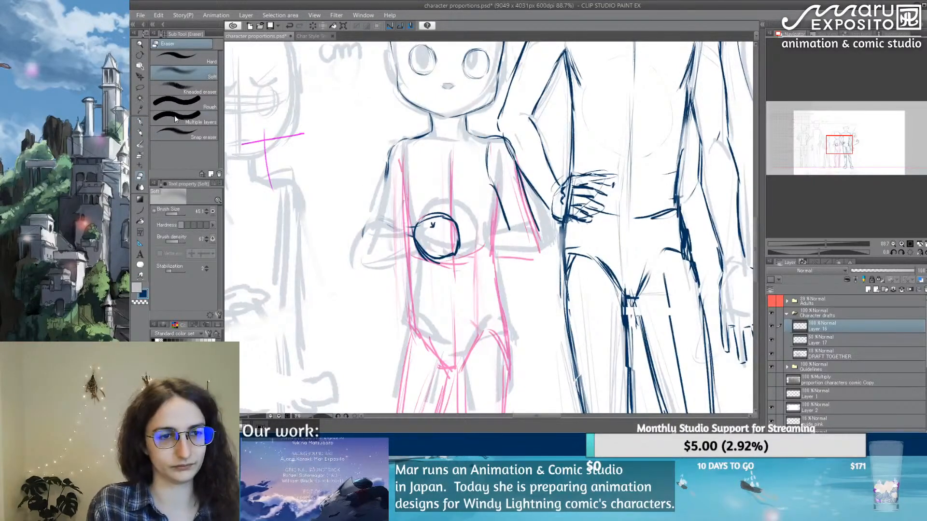
Step: Draw in navy the 118 cm figure's forearm nearest the 146 cm figure and the fingers of its clasped hands
{"action": "key", "text": "p"}
{"action": "mouse_move", "coordinate": [476, 237]}
{"action": "left_mouse_down"}
{"action": "mouse_move", "coordinate": [464, 228]}
{"action": "mouse_move", "coordinate": [431, 237]}
{"action": "mouse_move", "coordinate": [444, 241]}
{"action": "mouse_move", "coordinate": [437, 255]}
{"action": "mouse_move", "coordinate": [474, 250]}
{"action": "mouse_move", "coordinate": [471, 258]}
{"action": "mouse_move", "coordinate": [512, 231]}
{"action": "mouse_move", "coordinate": [528, 233]}
{"action": "mouse_move", "coordinate": [537, 255]}
{"action": "mouse_move", "coordinate": [471, 257]}
{"action": "mouse_move", "coordinate": [480, 257]}
{"action": "left_mouse_up"}
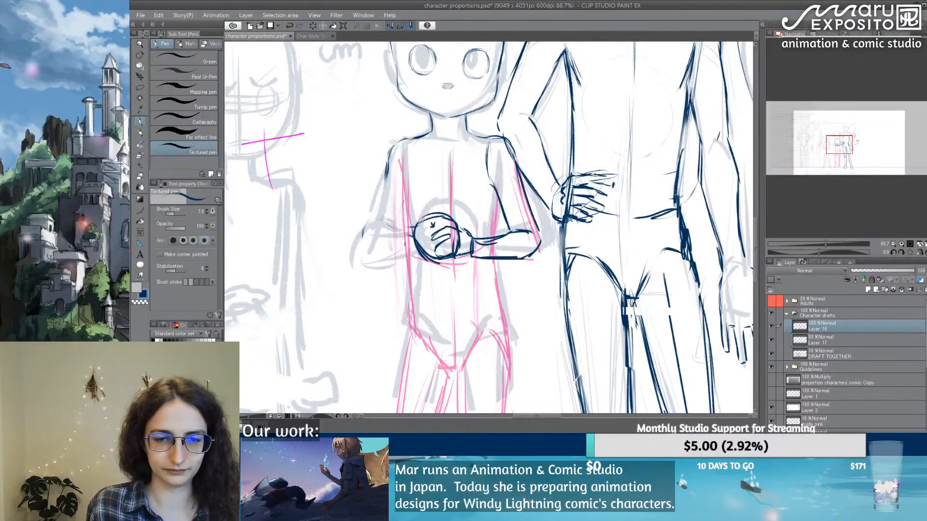
{"action": "mouse_move", "coordinate": [414, 233]}
{"action": "left_mouse_down"}
{"action": "mouse_move", "coordinate": [408, 241]}
{"action": "mouse_move", "coordinate": [414, 234]}
{"action": "mouse_move", "coordinate": [425, 251]}
{"action": "mouse_move", "coordinate": [446, 250]}
{"action": "left_mouse_up"}
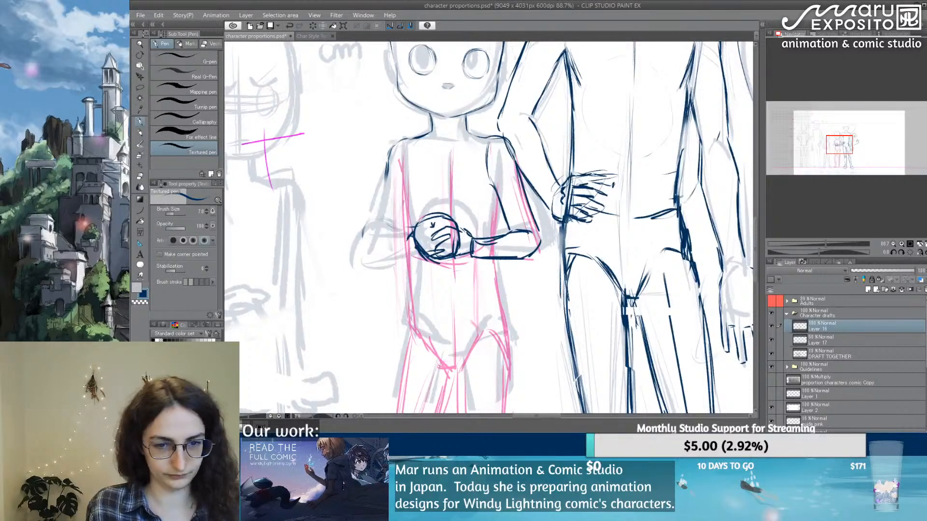
Step: Redraw in navy the 118 cm figure's arm farthest from the 146 cm figure, joining the forearm to the underside of the hands
{"action": "key", "text": "p"}
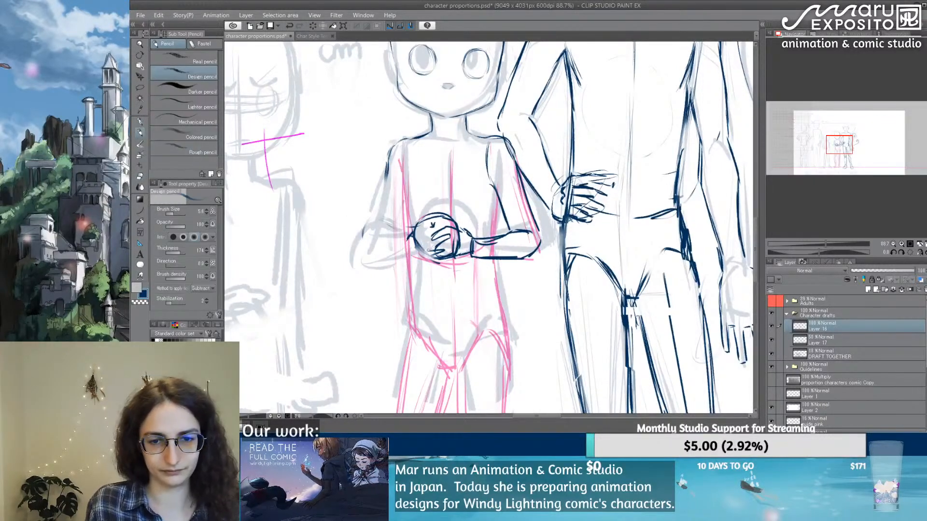
{"action": "mouse_move", "coordinate": [412, 246]}
{"action": "left_mouse_down"}
{"action": "mouse_move", "coordinate": [439, 267]}
{"action": "mouse_move", "coordinate": [450, 258]}
{"action": "mouse_move", "coordinate": [360, 268]}
{"action": "mouse_move", "coordinate": [401, 256]}
{"action": "mouse_move", "coordinate": [403, 234]}
{"action": "mouse_move", "coordinate": [390, 225]}
{"action": "mouse_move", "coordinate": [370, 244]}
{"action": "mouse_move", "coordinate": [390, 226]}
{"action": "left_mouse_up"}
{"action": "key", "text": "p"}
{"action": "key", "text": "ctrl+z"}
{"action": "mouse_move", "coordinate": [385, 186]}
{"action": "left_mouse_down"}
{"action": "mouse_move", "coordinate": [372, 227]}
{"action": "mouse_move", "coordinate": [400, 230]}
{"action": "mouse_move", "coordinate": [368, 239]}
{"action": "mouse_move", "coordinate": [367, 254]}
{"action": "mouse_move", "coordinate": [416, 263]}
{"action": "left_mouse_up"}
{"action": "left_click_drag", "start_coordinate": [418, 267], "coordinate": [452, 263]}
{"action": "left_click_drag", "start_coordinate": [514, 237], "coordinate": [529, 233]}
Step: Trace in navy both sides of the 118 cm figure's chest, from the armpits down to the forearms
{"action": "left_click_drag", "start_coordinate": [399, 159], "coordinate": [408, 220]}
{"action": "left_click_drag", "start_coordinate": [405, 184], "coordinate": [409, 226]}
{"action": "left_click_drag", "start_coordinate": [499, 197], "coordinate": [491, 237]}
{"action": "mouse_move", "coordinate": [495, 182]}
{"action": "left_mouse_down"}
{"action": "mouse_move", "coordinate": [498, 223]}
{"action": "mouse_move", "coordinate": [492, 199]}
{"action": "left_mouse_up"}
{"action": "left_click_drag", "start_coordinate": [497, 163], "coordinate": [493, 179]}
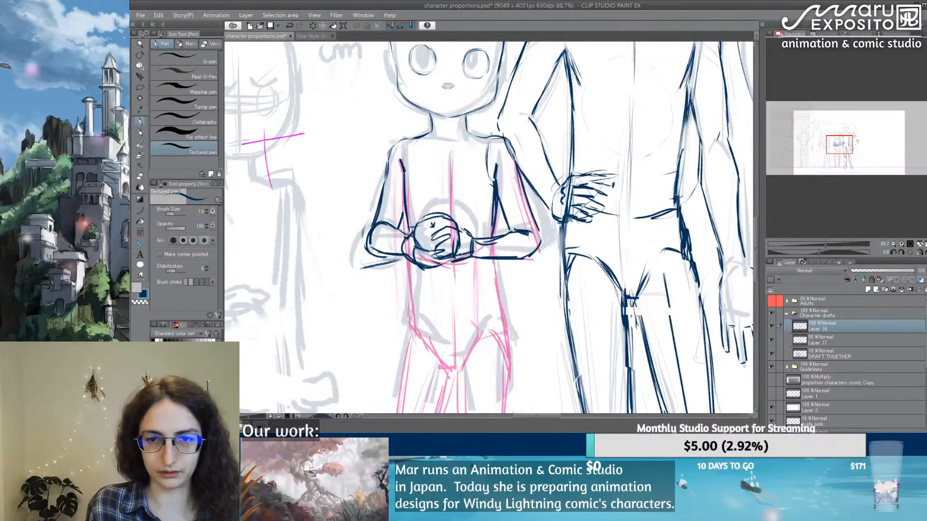
Step: Draw the 118 cm figure's collarbone line and a vertical chest centre line down to the hands in navy
{"action": "left_click_drag", "start_coordinate": [489, 134], "coordinate": [477, 138]}
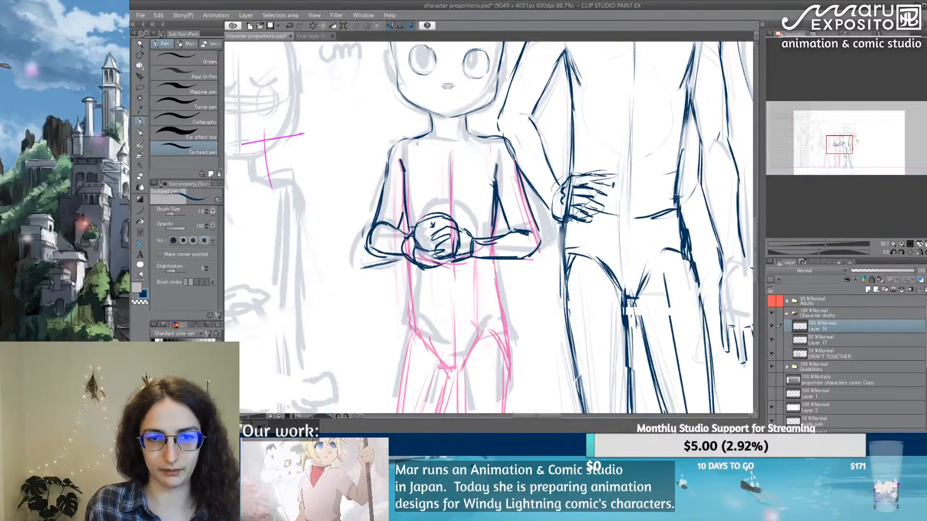
{"action": "mouse_move", "coordinate": [415, 140]}
{"action": "left_mouse_down"}
{"action": "mouse_move", "coordinate": [490, 139]}
{"action": "mouse_move", "coordinate": [448, 190]}
{"action": "left_mouse_up"}
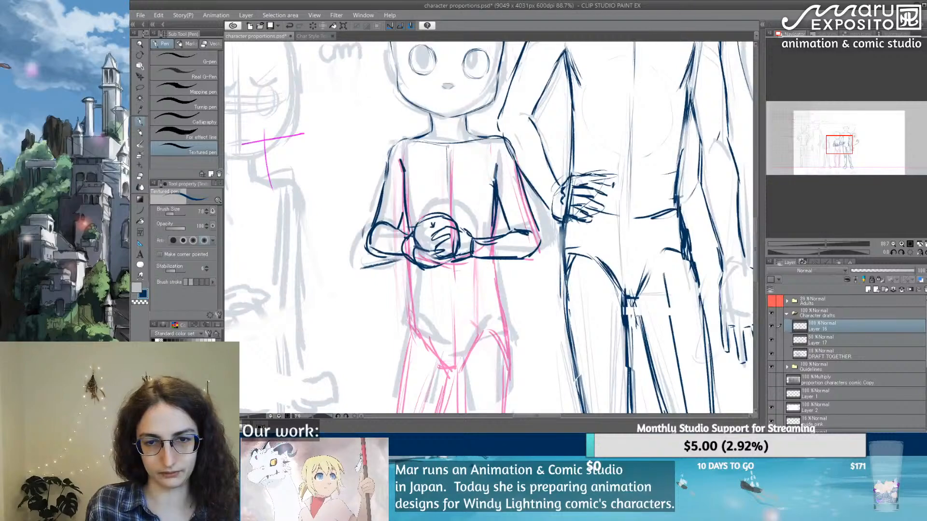
{"action": "left_click_drag", "start_coordinate": [448, 144], "coordinate": [449, 220]}
{"action": "left_click_drag", "start_coordinate": [447, 174], "coordinate": [449, 216]}
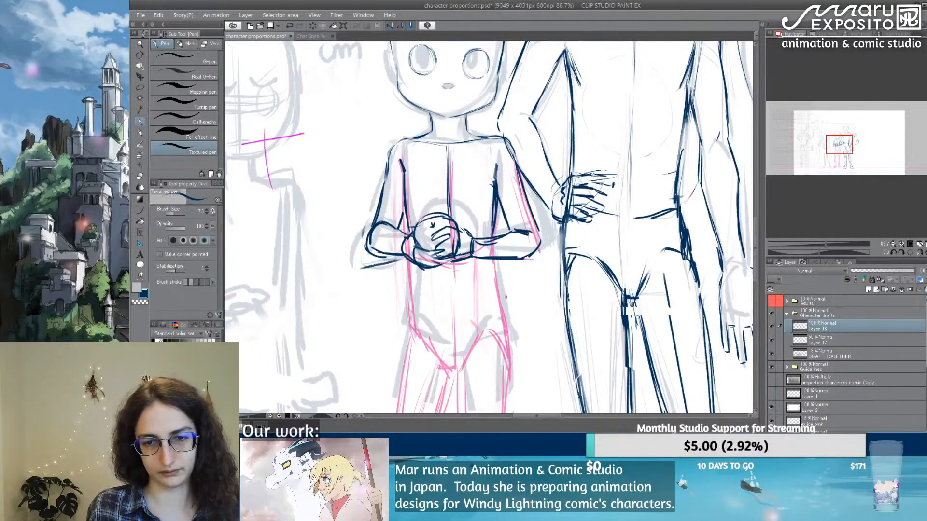
Step: Trace in navy both sides of the 118 cm figure's waist, from below the forearms down to the hips
{"action": "scroll", "coordinate": [487, 227], "scroll_direction": "down", "scroll_amount": 3}
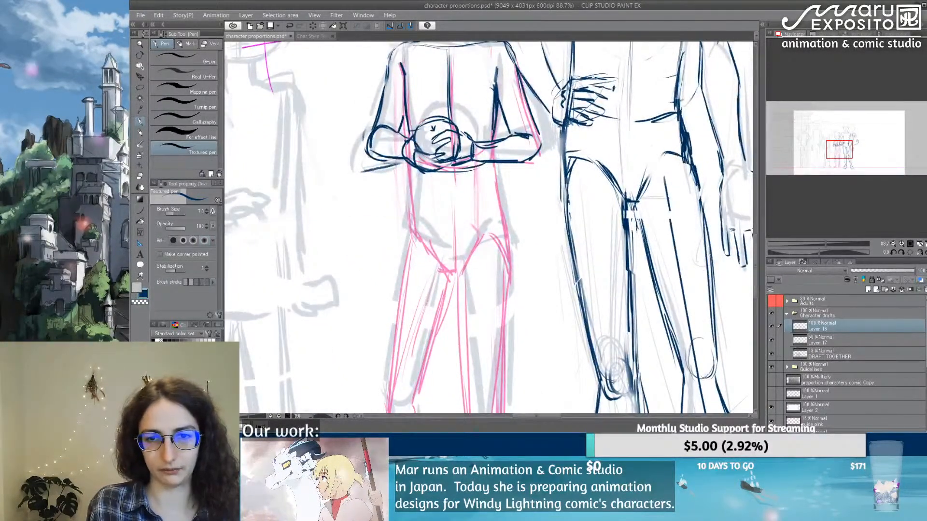
{"action": "left_click_drag", "start_coordinate": [490, 139], "coordinate": [502, 218]}
{"action": "left_click_drag", "start_coordinate": [496, 185], "coordinate": [511, 247]}
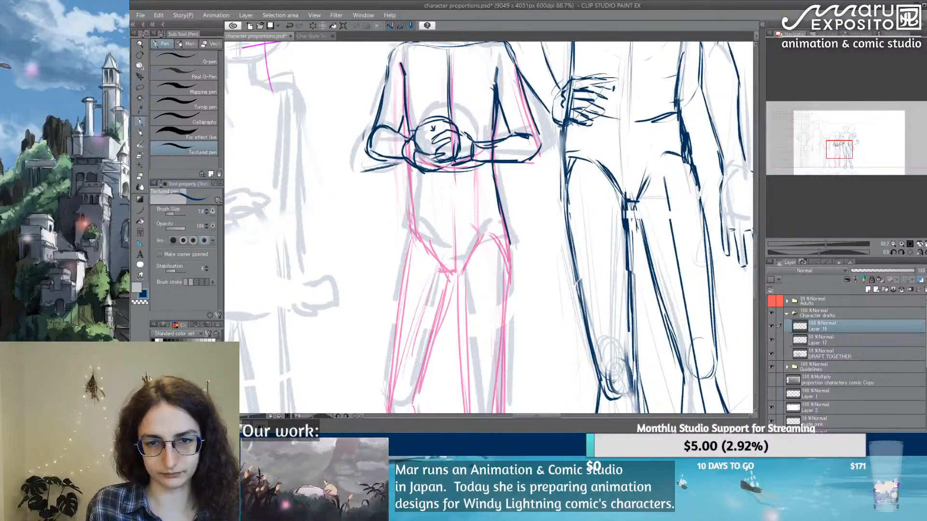
{"action": "left_click_drag", "start_coordinate": [413, 166], "coordinate": [410, 243]}
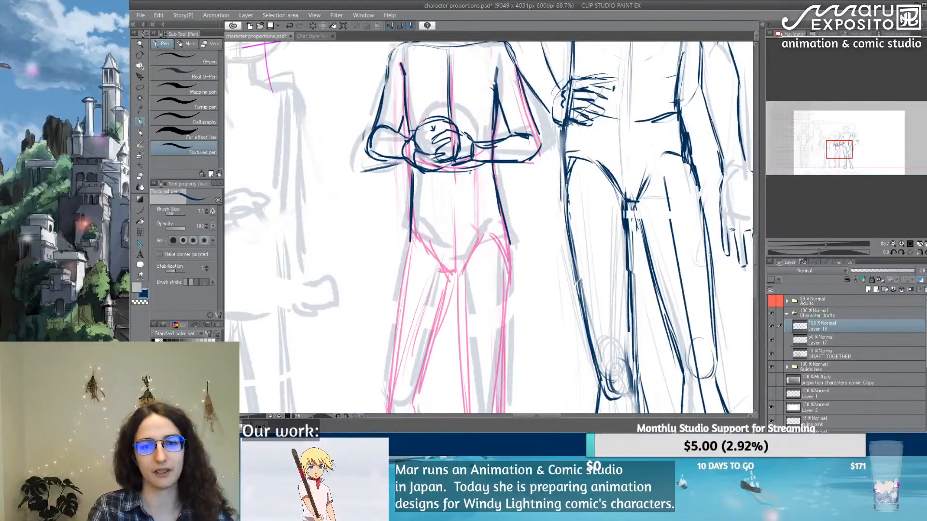
Step: Mark the 118 cm figure's crotch with a short navy line, replacing the undone first attempt
{"action": "mouse_move", "coordinate": [448, 268]}
{"action": "left_mouse_down"}
{"action": "mouse_move", "coordinate": [462, 269]}
{"action": "mouse_move", "coordinate": [458, 299]}
{"action": "left_mouse_up"}
{"action": "key", "text": "ctrl+z"}
{"action": "key", "text": "ctrl+z"}
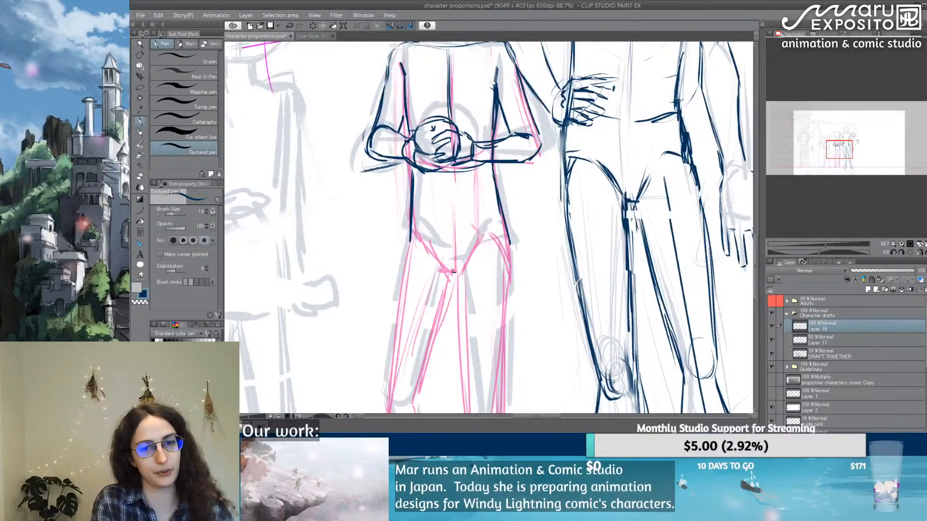
{"action": "left_click_drag", "start_coordinate": [450, 271], "coordinate": [461, 269]}
Step: Trace in navy the outer and inner edges of the 118 cm figure's thigh nearest the 146 cm figure
{"action": "mouse_move", "coordinate": [534, 301]}
{"action": "left_mouse_down"}
{"action": "mouse_move", "coordinate": [490, 199]}
{"action": "mouse_move", "coordinate": [478, 107]}
{"action": "mouse_move", "coordinate": [470, 149]}
{"action": "left_mouse_up"}
{"action": "left_click_drag", "start_coordinate": [449, 100], "coordinate": [434, 241]}
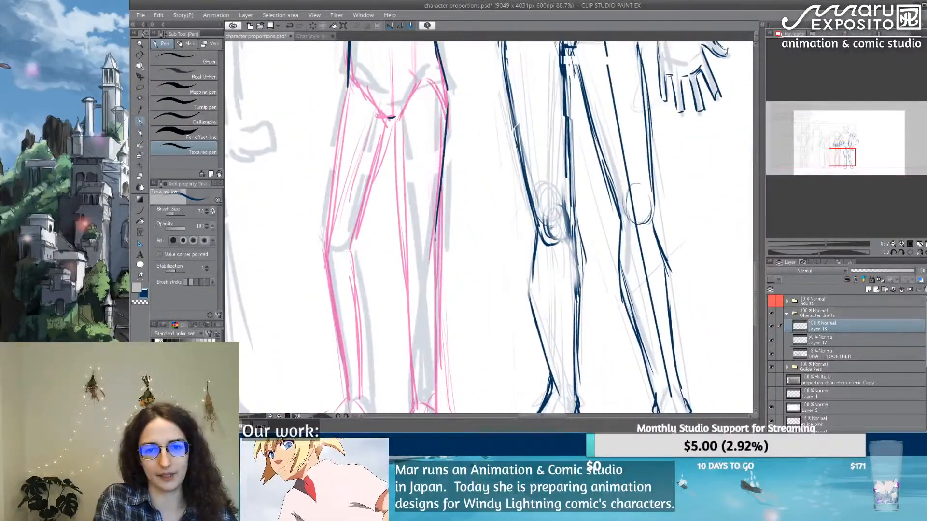
{"action": "left_click_drag", "start_coordinate": [444, 162], "coordinate": [436, 268]}
{"action": "left_click_drag", "start_coordinate": [394, 122], "coordinate": [404, 254]}
{"action": "left_click_drag", "start_coordinate": [396, 137], "coordinate": [400, 177]}
{"action": "mouse_move", "coordinate": [392, 124]}
{"action": "left_mouse_down"}
{"action": "mouse_move", "coordinate": [410, 271]}
{"action": "mouse_move", "coordinate": [431, 275]}
{"action": "left_mouse_up"}
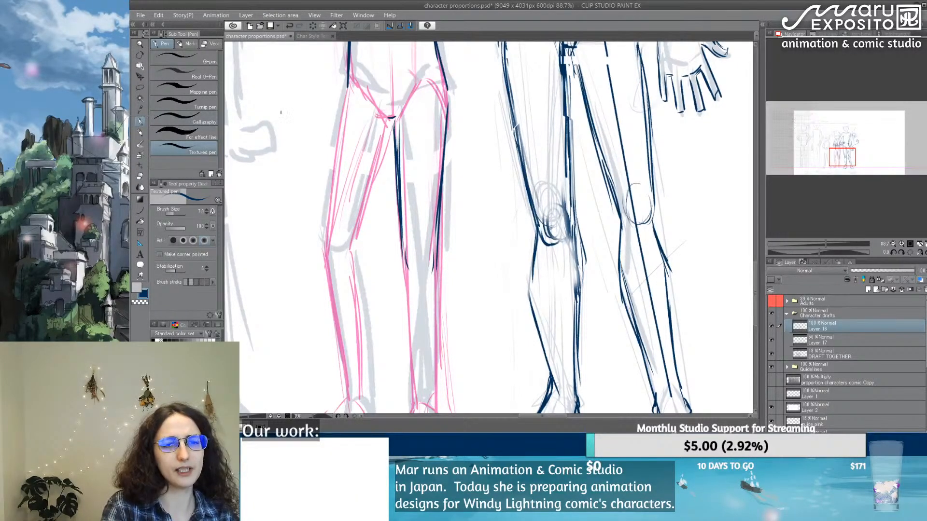
Step: Draw the two curved navy hip creases from the 118 cm figure's crotch to the outer hips
{"action": "mouse_move", "coordinate": [393, 117]}
{"action": "left_mouse_down"}
{"action": "mouse_move", "coordinate": [425, 83]}
{"action": "mouse_move", "coordinate": [440, 91]}
{"action": "mouse_move", "coordinate": [446, 118]}
{"action": "left_mouse_up"}
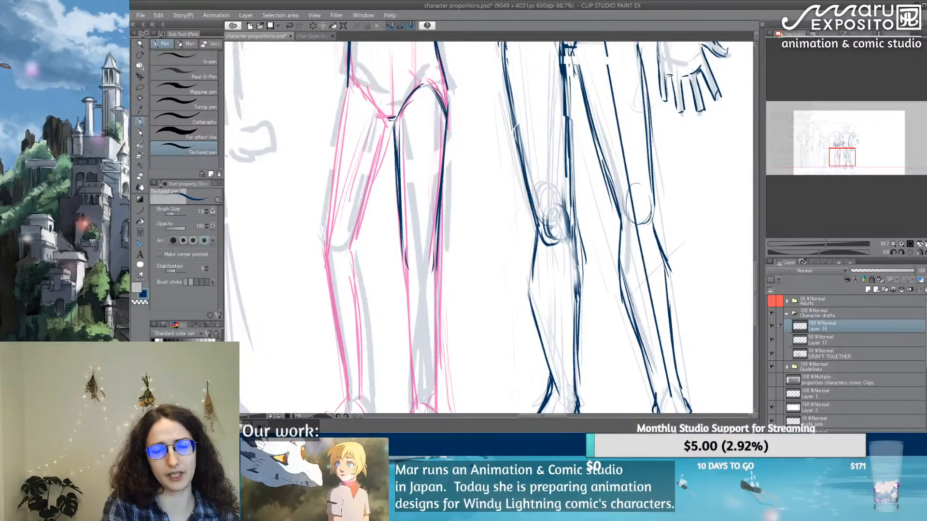
{"action": "left_click_drag", "start_coordinate": [353, 83], "coordinate": [383, 112]}
{"action": "mouse_move", "coordinate": [359, 82]}
{"action": "left_mouse_down"}
{"action": "mouse_move", "coordinate": [383, 112]}
{"action": "mouse_move", "coordinate": [359, 82]}
{"action": "mouse_move", "coordinate": [343, 111]}
{"action": "left_mouse_up"}
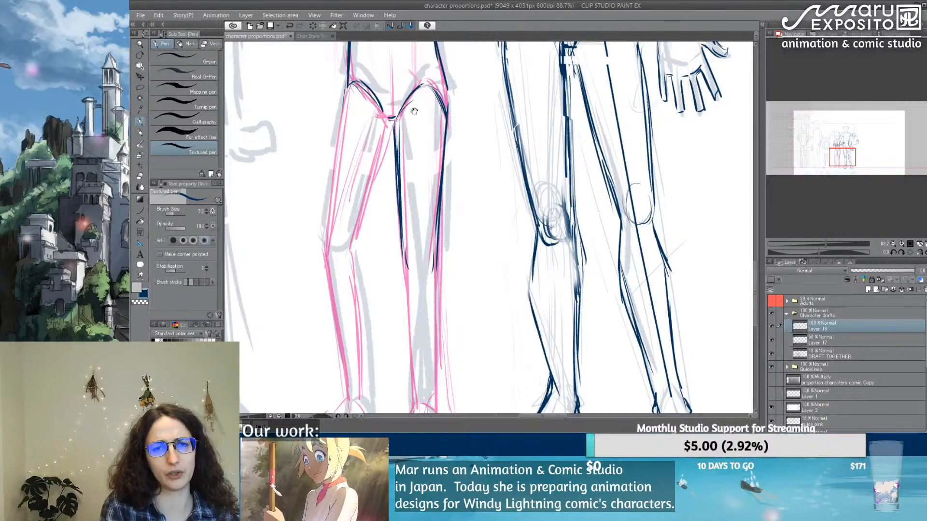
Step: Draw in navy the 118 cm figure's knee oval, lower leg and foot on the leg nearest the 146 cm figure
{"action": "left_click_drag", "start_coordinate": [414, 111], "coordinate": [384, 222]}
{"action": "left_click_drag", "start_coordinate": [363, 151], "coordinate": [360, 231]}
{"action": "scroll", "coordinate": [350, 241], "scroll_direction": "down", "scroll_amount": 6}
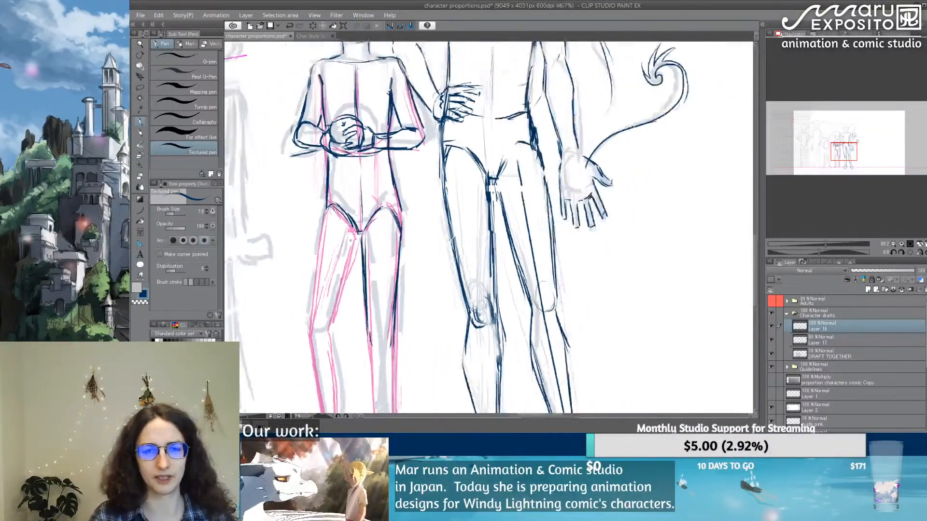
{"action": "scroll", "coordinate": [363, 303], "scroll_direction": "up", "scroll_amount": 2}
{"action": "scroll", "coordinate": [366, 293], "scroll_direction": "up", "scroll_amount": 1}
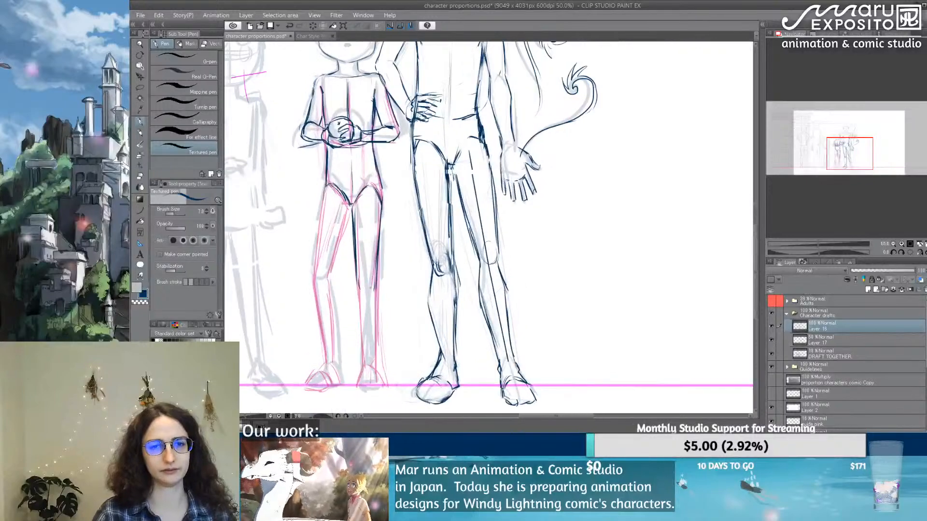
{"action": "scroll", "coordinate": [366, 293], "scroll_direction": "down", "scroll_amount": 1}
{"action": "mouse_move", "coordinate": [379, 259]}
{"action": "left_mouse_down"}
{"action": "mouse_move", "coordinate": [385, 280]}
{"action": "mouse_move", "coordinate": [389, 267]}
{"action": "mouse_move", "coordinate": [378, 307]}
{"action": "left_mouse_up"}
{"action": "scroll", "coordinate": [388, 267], "scroll_direction": "up", "scroll_amount": 1}
{"action": "mouse_move", "coordinate": [361, 308]}
{"action": "left_mouse_down"}
{"action": "mouse_move", "coordinate": [372, 366]}
{"action": "mouse_move", "coordinate": [378, 313]}
{"action": "mouse_move", "coordinate": [383, 334]}
{"action": "left_mouse_up"}
{"action": "left_click_drag", "start_coordinate": [380, 330], "coordinate": [378, 369]}
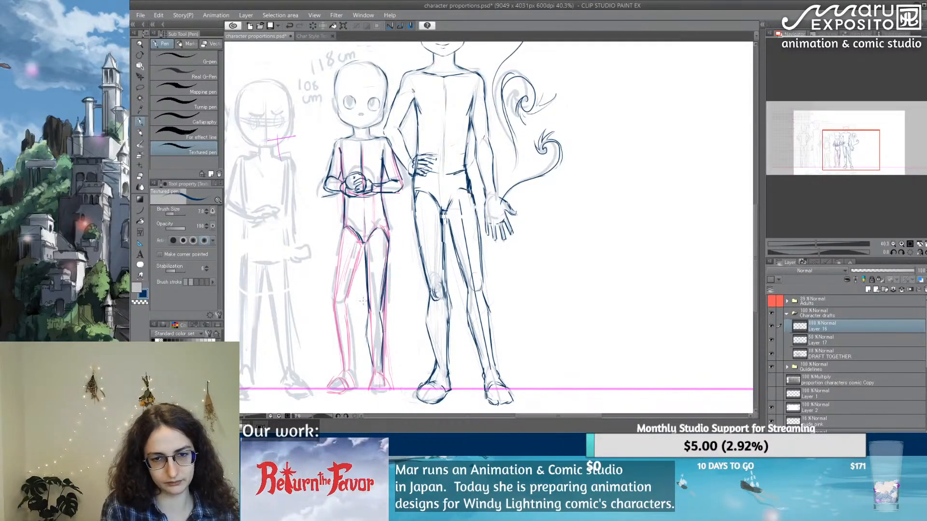
{"action": "mouse_move", "coordinate": [367, 291]}
{"action": "left_mouse_down"}
{"action": "mouse_move", "coordinate": [374, 311]}
{"action": "mouse_move", "coordinate": [381, 307]}
{"action": "mouse_move", "coordinate": [367, 319]}
{"action": "mouse_move", "coordinate": [380, 313]}
{"action": "mouse_move", "coordinate": [377, 302]}
{"action": "mouse_move", "coordinate": [372, 361]}
{"action": "left_mouse_up"}
{"action": "left_click_drag", "start_coordinate": [374, 319], "coordinate": [371, 364]}
{"action": "mouse_move", "coordinate": [388, 303]}
{"action": "left_mouse_down"}
{"action": "mouse_move", "coordinate": [377, 386]}
{"action": "mouse_move", "coordinate": [364, 394]}
{"action": "mouse_move", "coordinate": [389, 392]}
{"action": "mouse_move", "coordinate": [370, 392]}
{"action": "mouse_move", "coordinate": [381, 394]}
{"action": "left_mouse_up"}
{"action": "left_click_drag", "start_coordinate": [370, 390], "coordinate": [389, 384]}
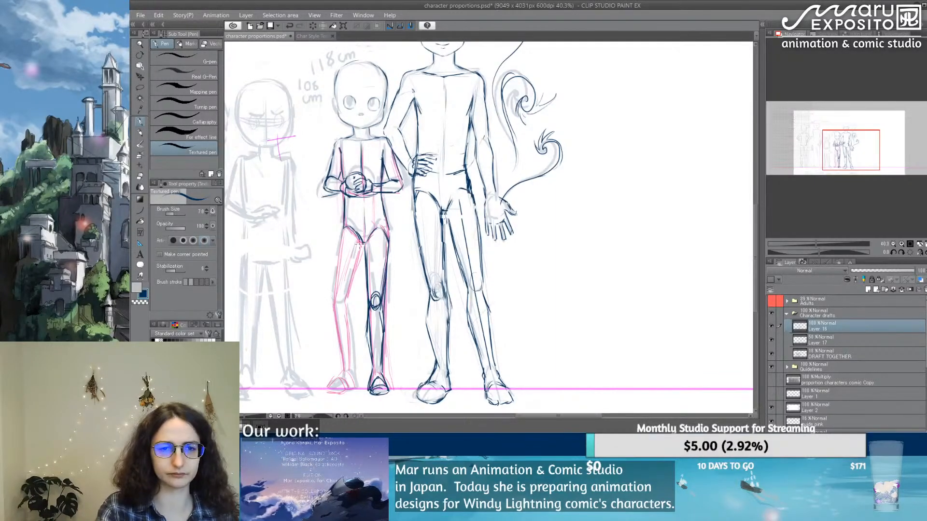
Step: Trace in navy the 118 cm figure's leg farthest from the 146 cm figure, from inner thigh down the lower leg to the foot
{"action": "scroll", "coordinate": [370, 244], "scroll_direction": "up", "scroll_amount": 2}
{"action": "left_click_drag", "start_coordinate": [505, 332], "coordinate": [512, 227]}
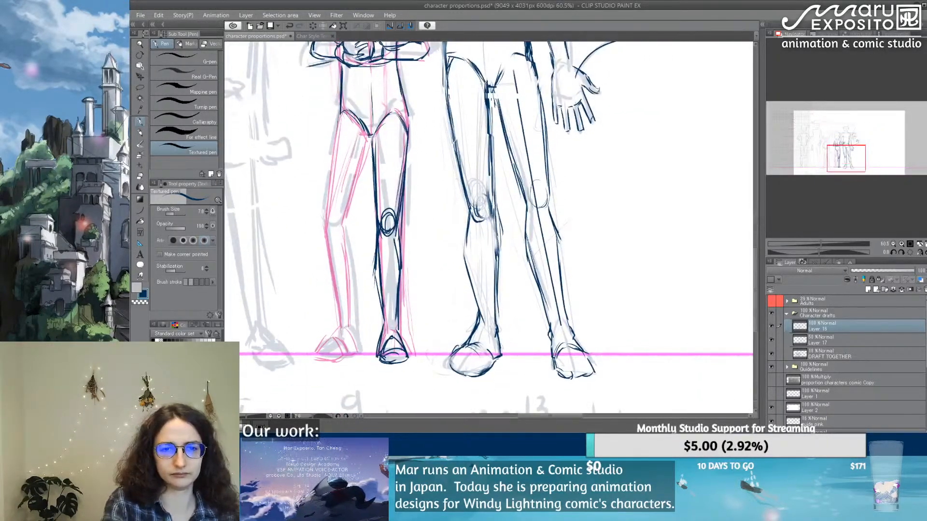
{"action": "mouse_move", "coordinate": [370, 146]}
{"action": "left_mouse_down"}
{"action": "mouse_move", "coordinate": [329, 252]}
{"action": "mouse_move", "coordinate": [343, 327]}
{"action": "left_mouse_up"}
{"action": "left_click_drag", "start_coordinate": [346, 222], "coordinate": [354, 300]}
{"action": "left_click_drag", "start_coordinate": [351, 261], "coordinate": [353, 328]}
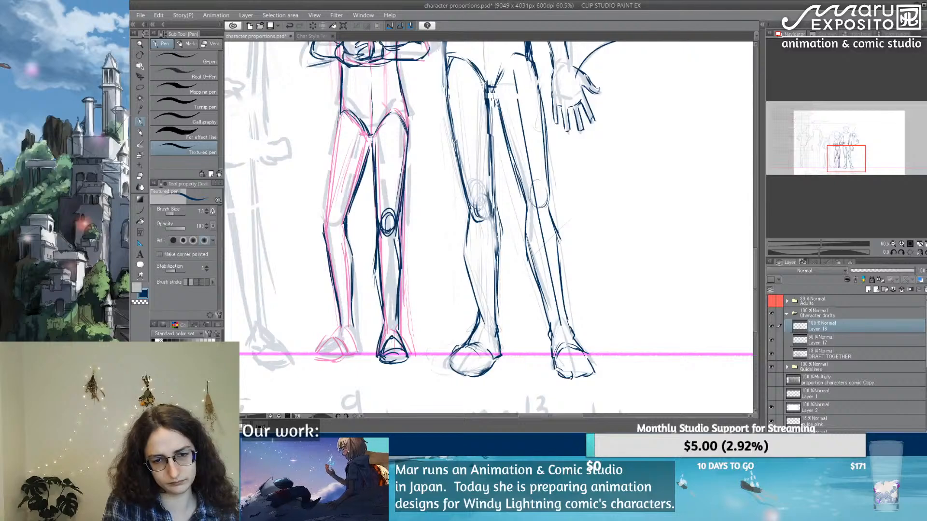
{"action": "mouse_move", "coordinate": [352, 297]}
{"action": "left_mouse_down"}
{"action": "mouse_move", "coordinate": [361, 353]}
{"action": "mouse_move", "coordinate": [316, 364]}
{"action": "mouse_move", "coordinate": [323, 350]}
{"action": "left_mouse_up"}
{"action": "left_click_drag", "start_coordinate": [340, 329], "coordinate": [328, 348]}
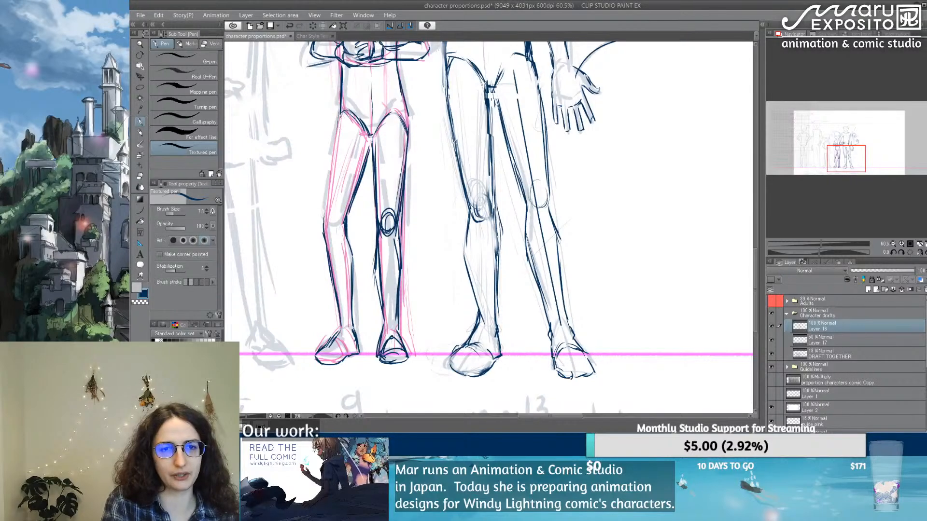
Step: Trace in navy the outer thigh of the 118 cm figure's leg farthest from the 146 cm figure, from hip to knee
{"action": "left_click_drag", "start_coordinate": [341, 117], "coordinate": [332, 157]}
{"action": "left_click_drag", "start_coordinate": [342, 118], "coordinate": [331, 187]}
{"action": "left_click_drag", "start_coordinate": [344, 121], "coordinate": [326, 206]}
{"action": "left_click_drag", "start_coordinate": [332, 173], "coordinate": [325, 217]}
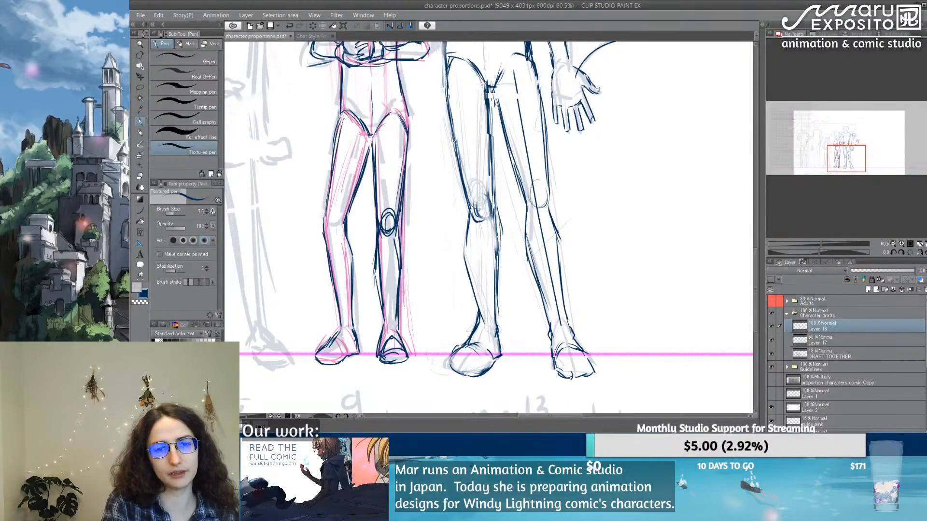
{"action": "mouse_move", "coordinate": [343, 118]}
{"action": "left_mouse_down"}
{"action": "mouse_move", "coordinate": [332, 164]}
{"action": "mouse_move", "coordinate": [338, 133]}
{"action": "left_mouse_up"}
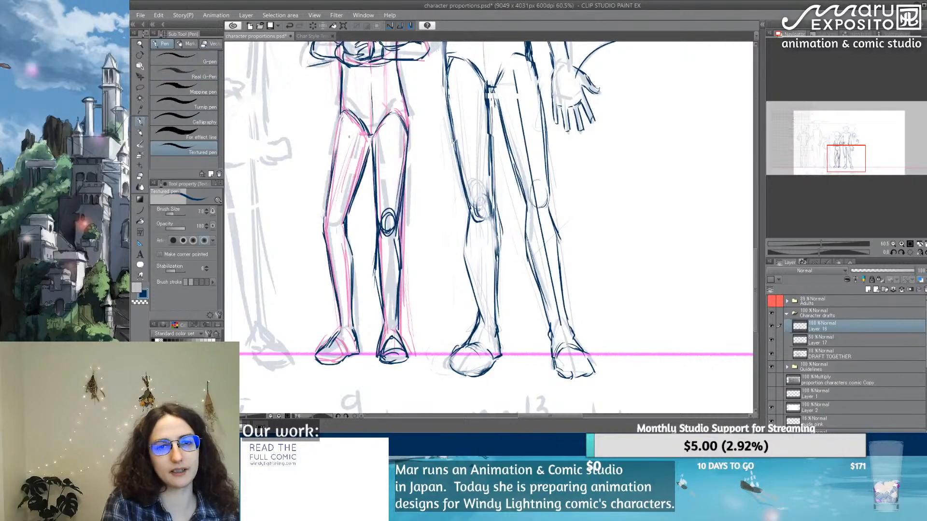
Step: Lighten the knee oval on the 118 cm figure's leg nearest the 146 cm figure with the soft eraser, and touch up the leg's navy contours
{"action": "left_click_drag", "start_coordinate": [343, 106], "coordinate": [330, 161]}
{"action": "left_click_drag", "start_coordinate": [418, 118], "coordinate": [376, 236]}
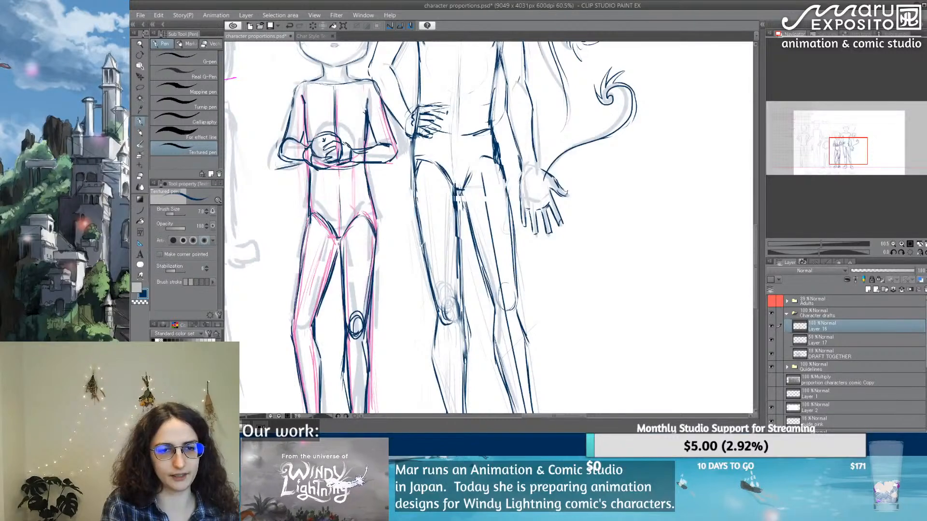
{"action": "key", "text": "e"}
{"action": "left_click_drag", "start_coordinate": [357, 329], "coordinate": [354, 313]}
{"action": "left_click_drag", "start_coordinate": [353, 351], "coordinate": [355, 386]}
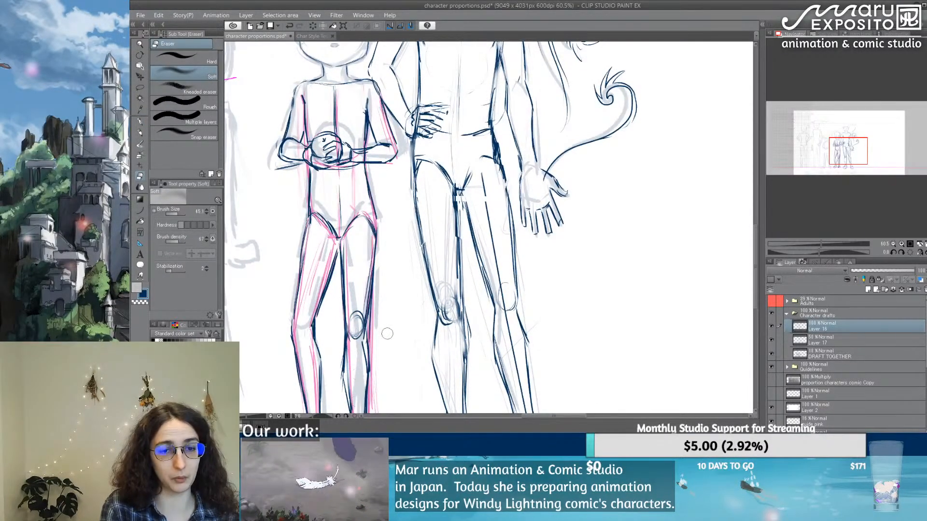
{"action": "left_click_drag", "start_coordinate": [372, 344], "coordinate": [373, 272]}
{"action": "key", "text": "p"}
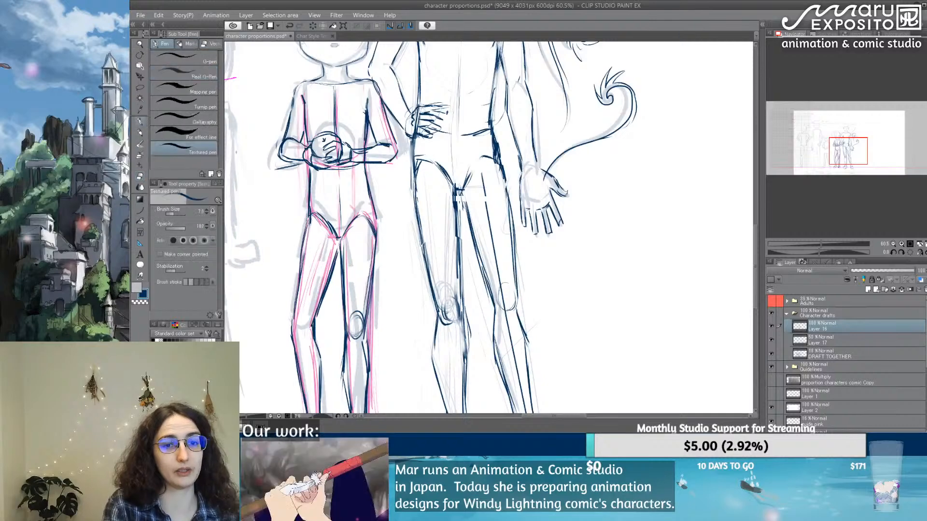
{"action": "mouse_move", "coordinate": [365, 325]}
{"action": "left_mouse_down"}
{"action": "mouse_move", "coordinate": [367, 346]}
{"action": "mouse_move", "coordinate": [342, 383]}
{"action": "mouse_move", "coordinate": [350, 403]}
{"action": "left_mouse_up"}
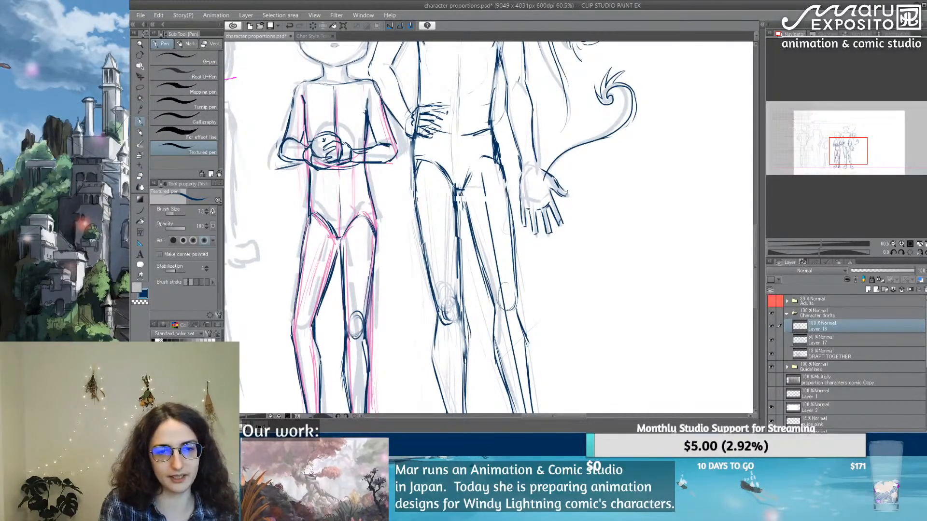
Step: Draw the 118 cm figure's smiling mouth, thin arched eyebrows and lashed navy outlines around both eyes
{"action": "left_click_drag", "start_coordinate": [402, 187], "coordinate": [376, 305]}
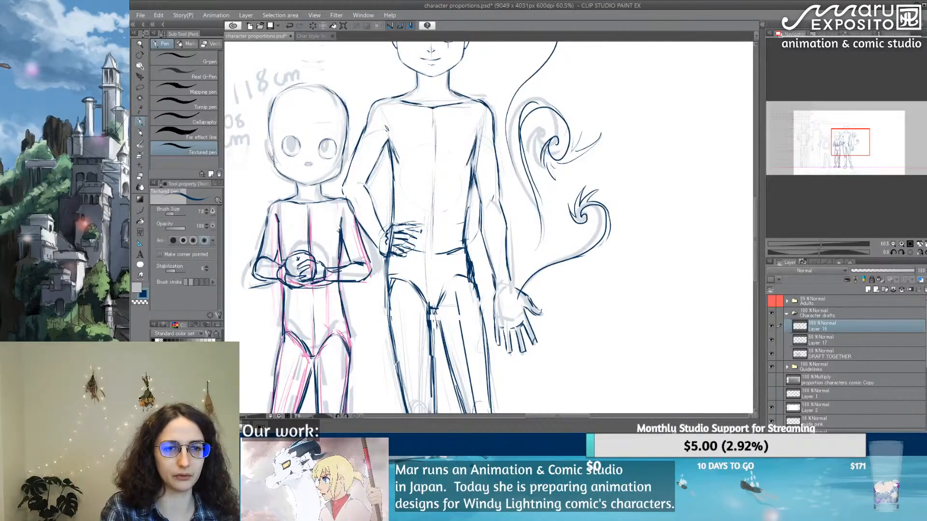
{"action": "left_click_drag", "start_coordinate": [271, 157], "coordinate": [268, 140]}
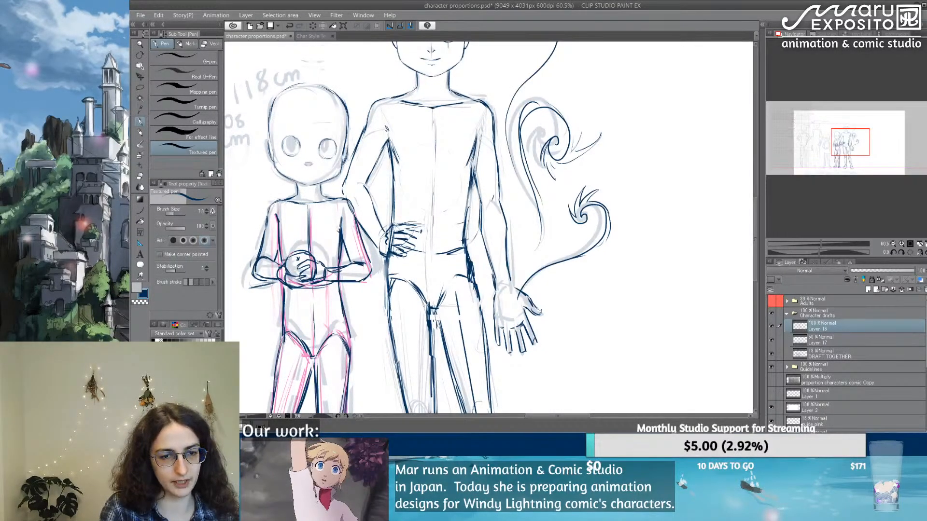
{"action": "key", "text": "e"}
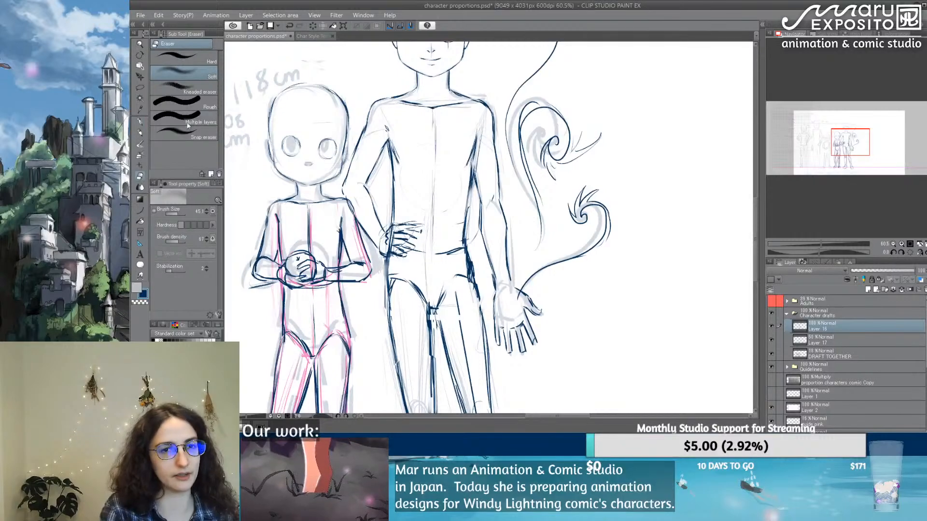
{"action": "key", "text": "p"}
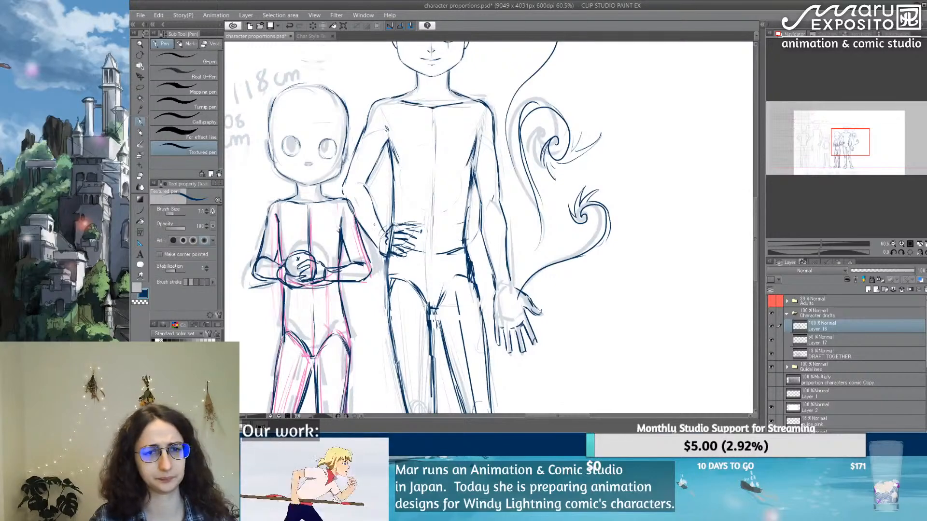
{"action": "scroll", "coordinate": [337, 165], "scroll_direction": "up", "scroll_amount": 3}
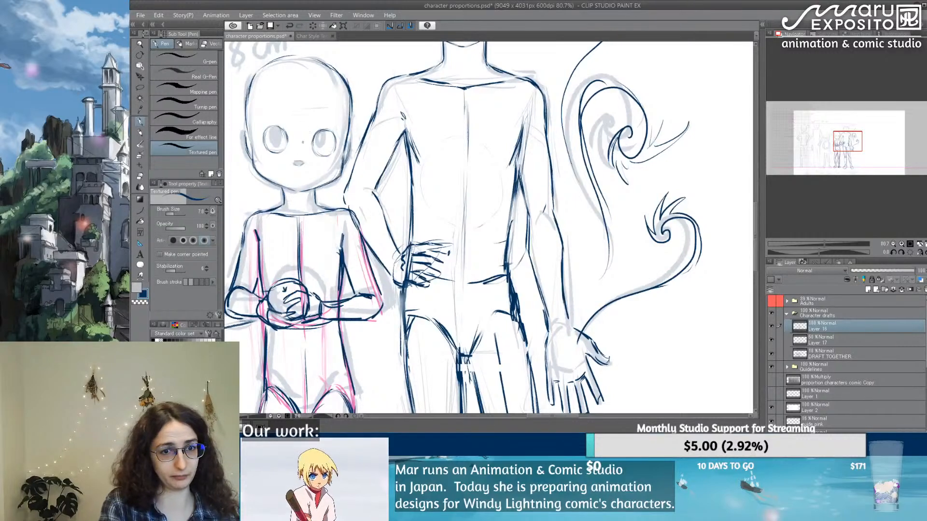
{"action": "left_click_drag", "start_coordinate": [286, 172], "coordinate": [310, 170]}
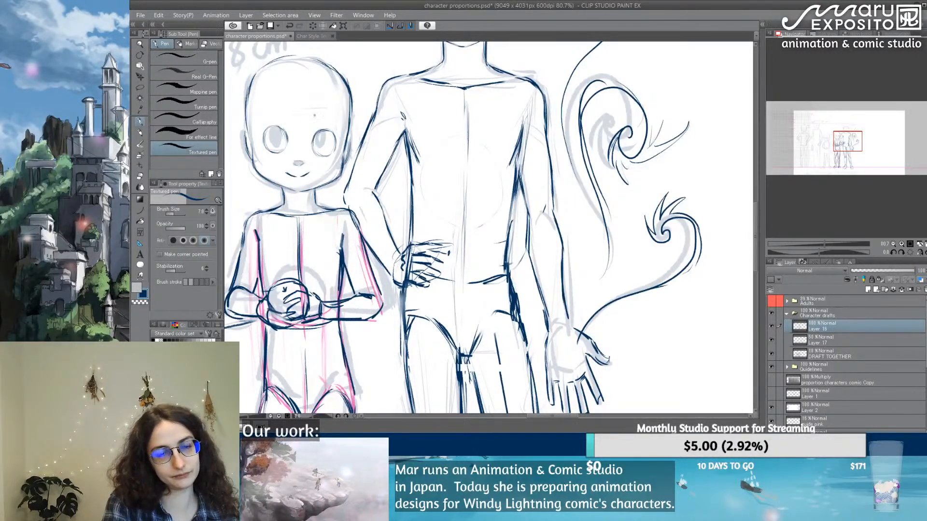
{"action": "mouse_move", "coordinate": [312, 120]}
{"action": "left_mouse_down"}
{"action": "mouse_move", "coordinate": [325, 113]}
{"action": "mouse_move", "coordinate": [337, 124]}
{"action": "left_mouse_up"}
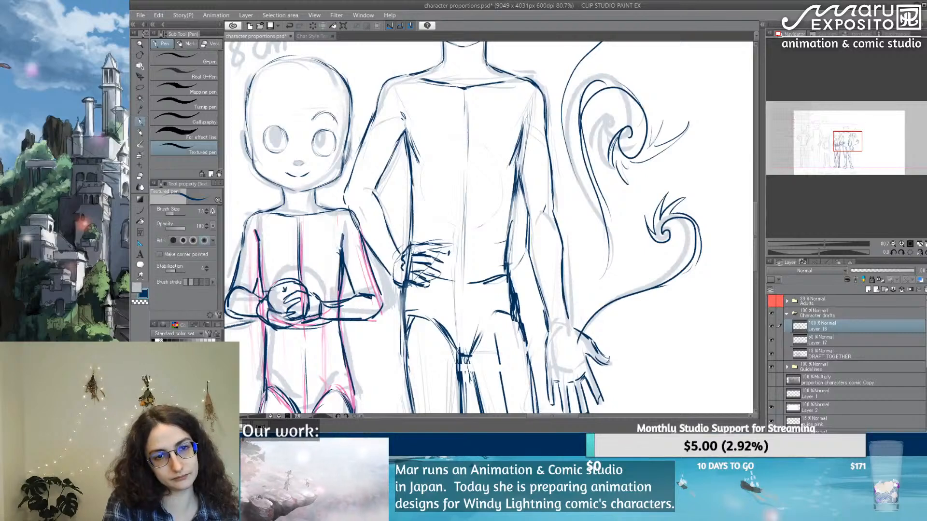
{"action": "mouse_move", "coordinate": [279, 119]}
{"action": "left_mouse_down"}
{"action": "mouse_move", "coordinate": [290, 117]}
{"action": "mouse_move", "coordinate": [262, 118]}
{"action": "mouse_move", "coordinate": [275, 150]}
{"action": "mouse_move", "coordinate": [285, 142]}
{"action": "mouse_move", "coordinate": [327, 152]}
{"action": "mouse_move", "coordinate": [266, 150]}
{"action": "mouse_move", "coordinate": [271, 126]}
{"action": "mouse_move", "coordinate": [285, 143]}
{"action": "mouse_move", "coordinate": [312, 144]}
{"action": "mouse_move", "coordinate": [320, 128]}
{"action": "left_mouse_up"}
{"action": "mouse_move", "coordinate": [314, 129]}
{"action": "left_mouse_down"}
{"action": "mouse_move", "coordinate": [332, 134]}
{"action": "mouse_move", "coordinate": [330, 153]}
{"action": "mouse_move", "coordinate": [331, 132]}
{"action": "mouse_move", "coordinate": [331, 152]}
{"action": "mouse_move", "coordinate": [338, 146]}
{"action": "left_mouse_up"}
{"action": "key", "text": "ctrl+z"}
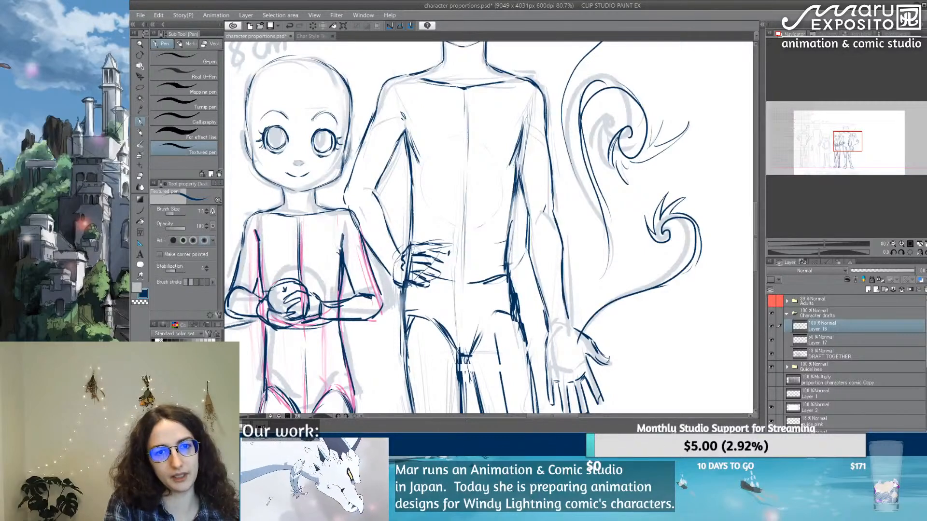
Step: Thicken both eyebrows of the 118 cm figure with bolder navy strokes
{"action": "mouse_move", "coordinate": [313, 120]}
{"action": "left_mouse_down"}
{"action": "mouse_move", "coordinate": [326, 112]}
{"action": "mouse_move", "coordinate": [337, 120]}
{"action": "left_mouse_up"}
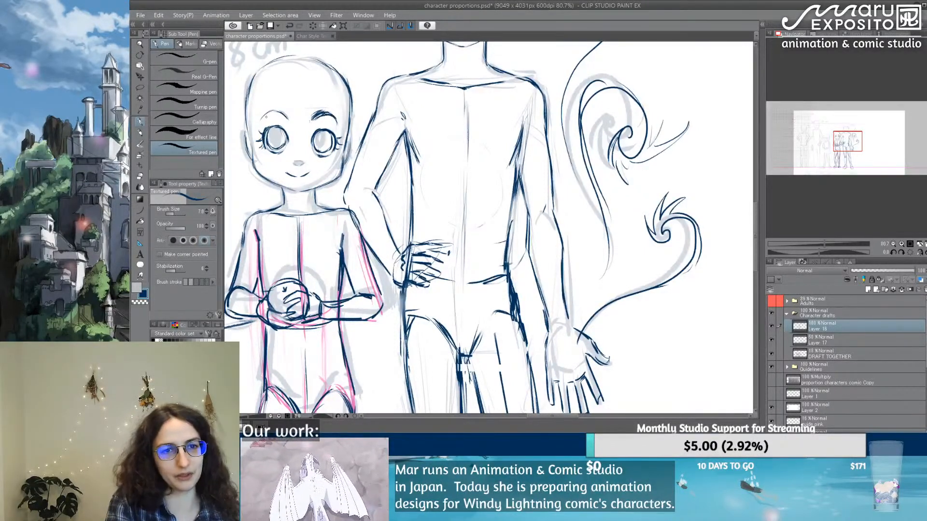
{"action": "mouse_move", "coordinate": [279, 112]}
{"action": "left_mouse_down"}
{"action": "mouse_move", "coordinate": [289, 120]}
{"action": "mouse_move", "coordinate": [285, 111]}
{"action": "mouse_move", "coordinate": [265, 114]}
{"action": "left_mouse_up"}
{"action": "mouse_move", "coordinate": [263, 116]}
{"action": "left_mouse_down"}
{"action": "mouse_move", "coordinate": [279, 108]}
{"action": "mouse_move", "coordinate": [295, 120]}
{"action": "left_mouse_up"}
Step: Sketch the 118 cm figure's forehead bangs and long hair strands falling past the shoulder farthest from the 146 cm figure
{"action": "mouse_move", "coordinate": [293, 104]}
{"action": "left_mouse_down"}
{"action": "mouse_move", "coordinate": [303, 131]}
{"action": "mouse_move", "coordinate": [318, 112]}
{"action": "left_mouse_up"}
{"action": "left_click_drag", "start_coordinate": [318, 116], "coordinate": [320, 130]}
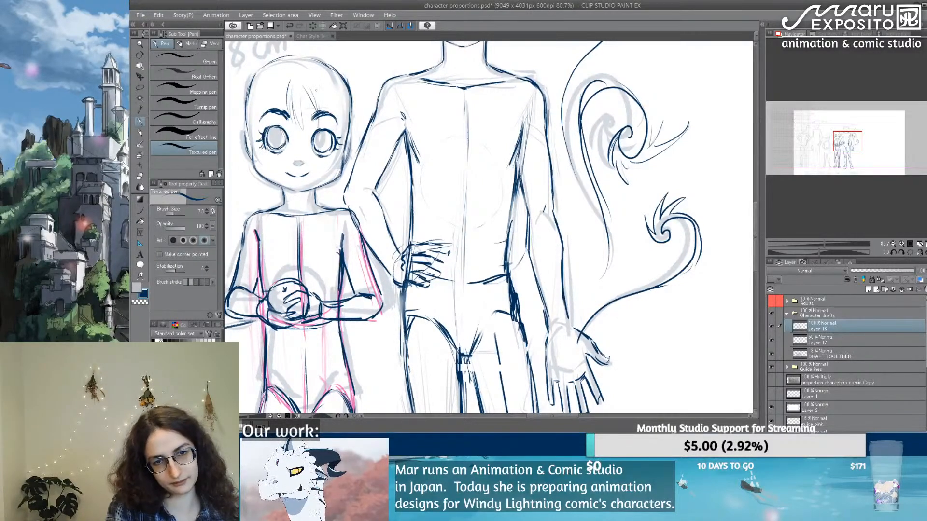
{"action": "mouse_move", "coordinate": [317, 93]}
{"action": "left_mouse_down"}
{"action": "mouse_move", "coordinate": [322, 125]}
{"action": "mouse_move", "coordinate": [344, 104]}
{"action": "left_mouse_up"}
{"action": "left_click_drag", "start_coordinate": [342, 102], "coordinate": [345, 131]}
{"action": "mouse_move", "coordinate": [236, 106]}
{"action": "left_mouse_down"}
{"action": "mouse_move", "coordinate": [276, 141]}
{"action": "mouse_move", "coordinate": [305, 143]}
{"action": "mouse_move", "coordinate": [300, 259]}
{"action": "left_mouse_up"}
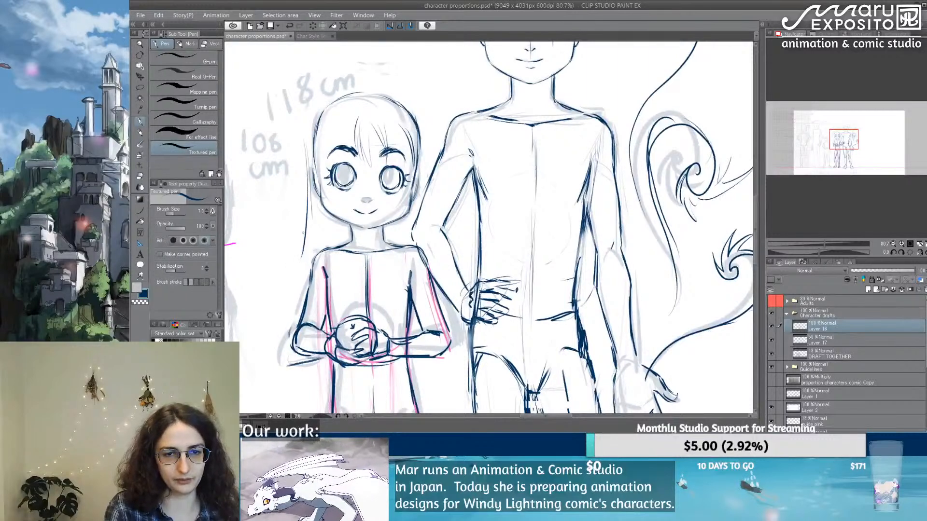
{"action": "left_click_drag", "start_coordinate": [318, 200], "coordinate": [291, 262]}
{"action": "mouse_move", "coordinate": [295, 255]}
{"action": "left_mouse_down"}
{"action": "mouse_move", "coordinate": [292, 300]}
{"action": "mouse_move", "coordinate": [289, 277]}
{"action": "left_mouse_up"}
{"action": "left_click_drag", "start_coordinate": [312, 231], "coordinate": [294, 272]}
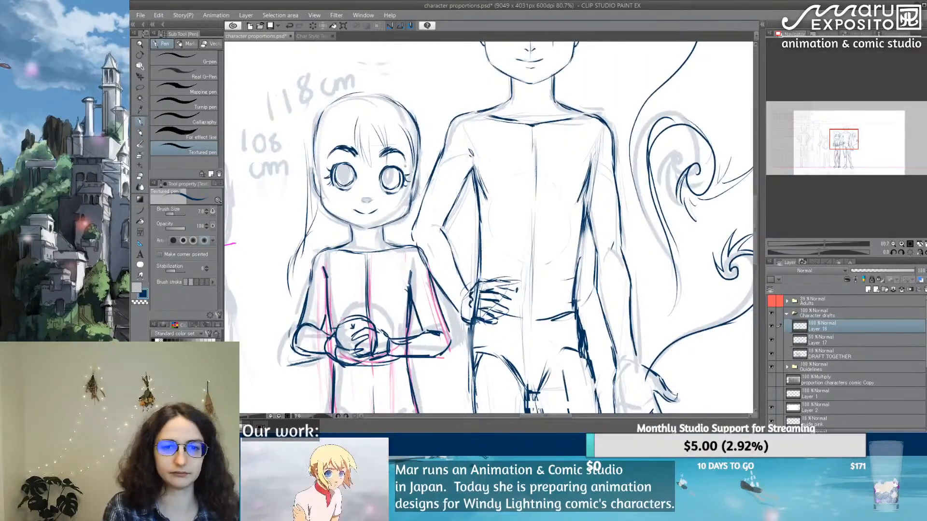
Step: Review the 118 cm and 146 cm figures within the whole lineup and save the document
{"action": "left_click_drag", "start_coordinate": [498, 130], "coordinate": [409, 289]}
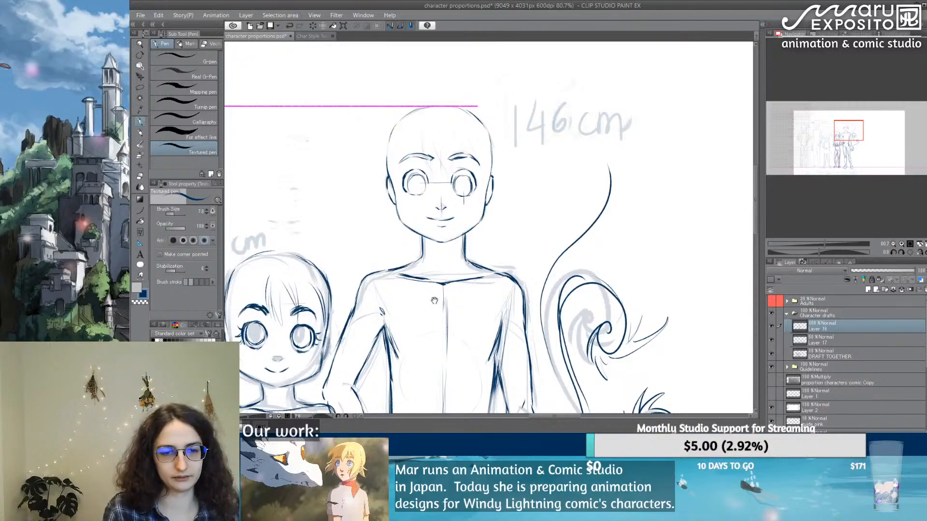
{"action": "left_click_drag", "start_coordinate": [471, 362], "coordinate": [603, 251]}
{"action": "scroll", "coordinate": [604, 251], "scroll_direction": "down", "scroll_amount": 5}
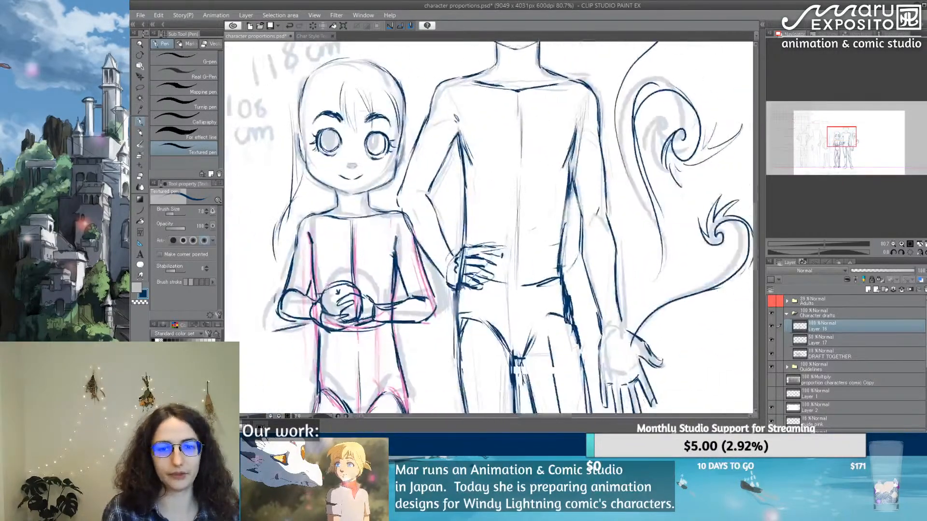
{"action": "scroll", "coordinate": [519, 182], "scroll_direction": "down", "scroll_amount": 1}
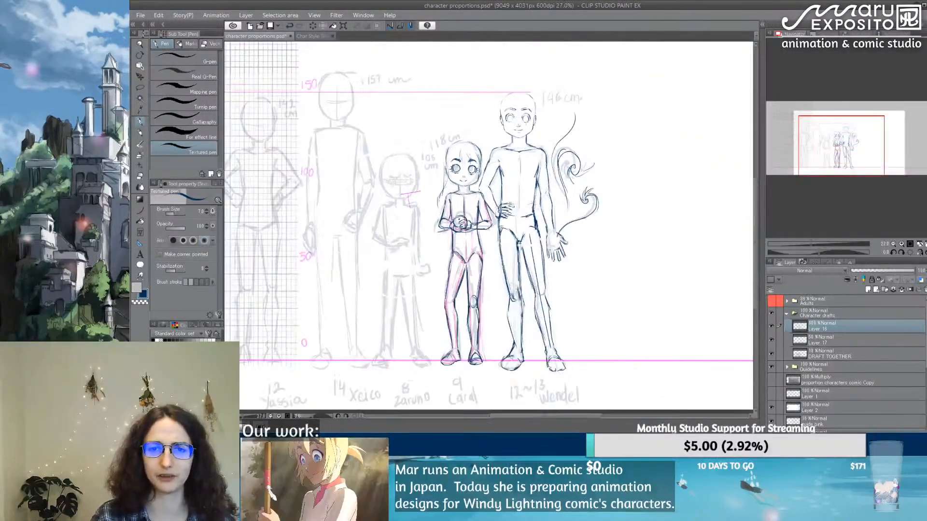
{"action": "mouse_move", "coordinate": [540, 245]}
{"action": "left_mouse_down"}
{"action": "mouse_move", "coordinate": [492, 214]}
{"action": "mouse_move", "coordinate": [557, 228]}
{"action": "left_mouse_up"}
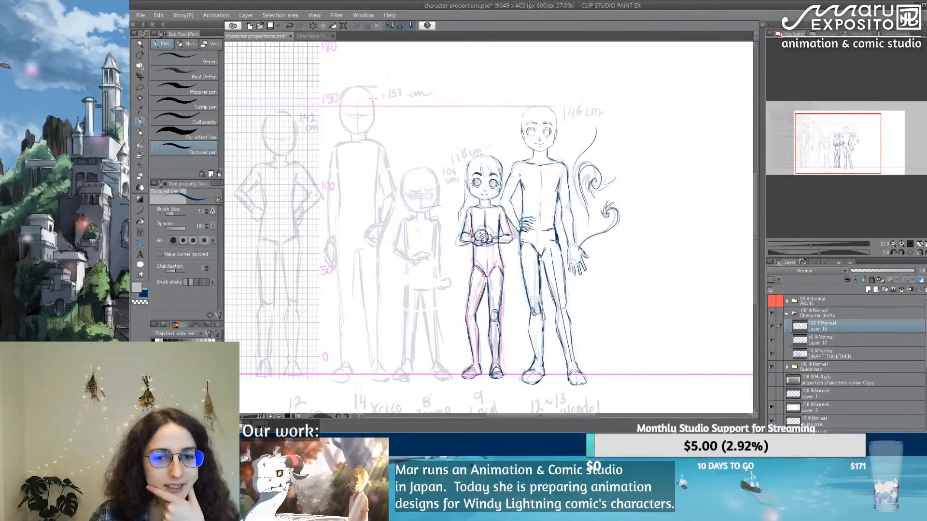
{"action": "left_click", "coordinate": [140, 15]}
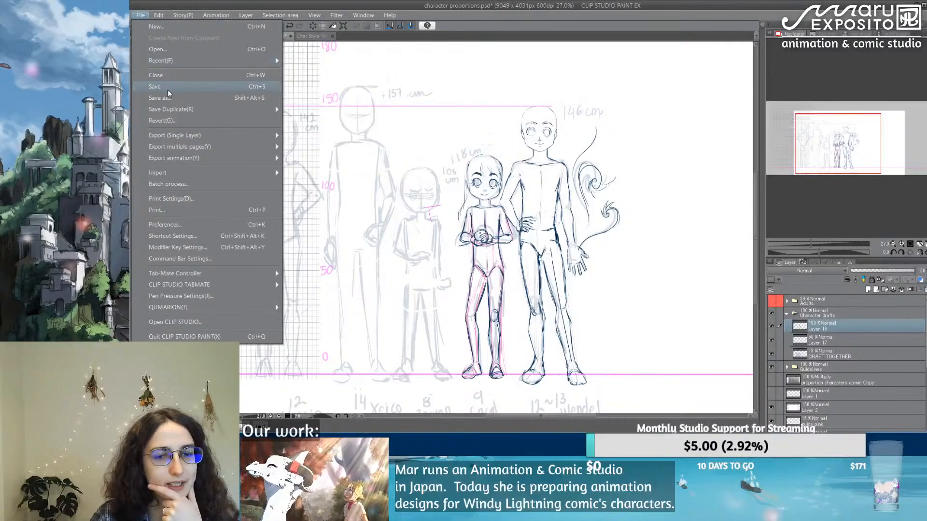
{"action": "key", "text": "Escape"}
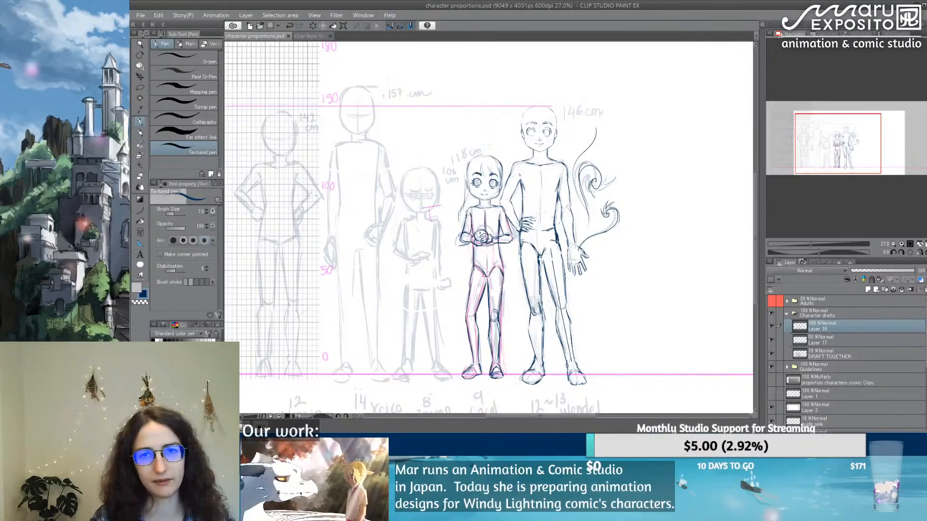
Step: Find the stray magenta cross near the 108 cm figure's chin on Layer 9 of the Guidelines folder and erase it
{"action": "scroll", "coordinate": [449, 214], "scroll_direction": "up", "scroll_amount": 6}
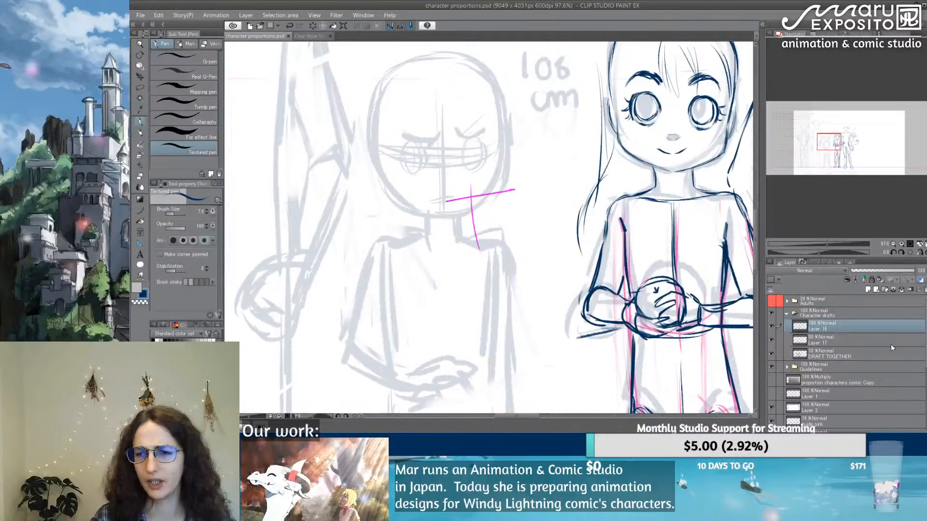
{"action": "left_click", "coordinate": [770, 367]}
{"action": "left_click", "coordinate": [771, 367]}
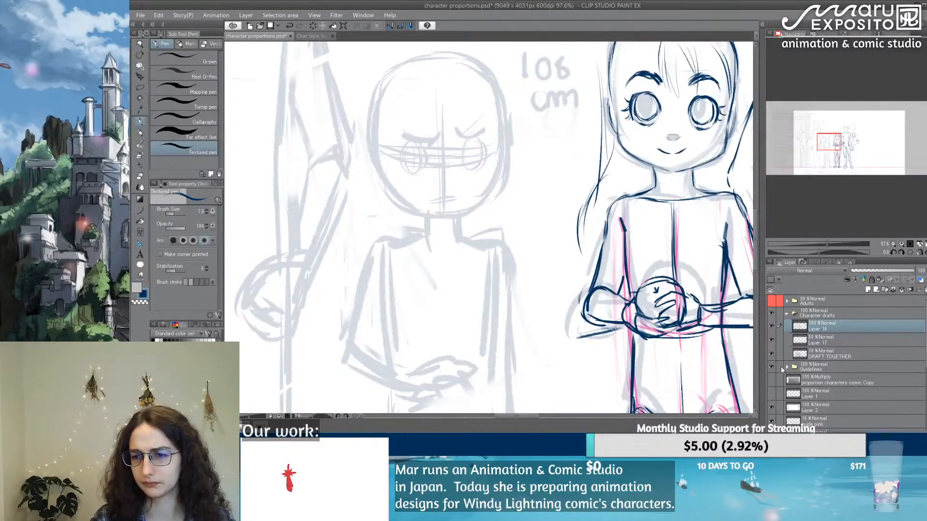
{"action": "left_click", "coordinate": [787, 367]}
{"action": "left_click", "coordinate": [829, 382]}
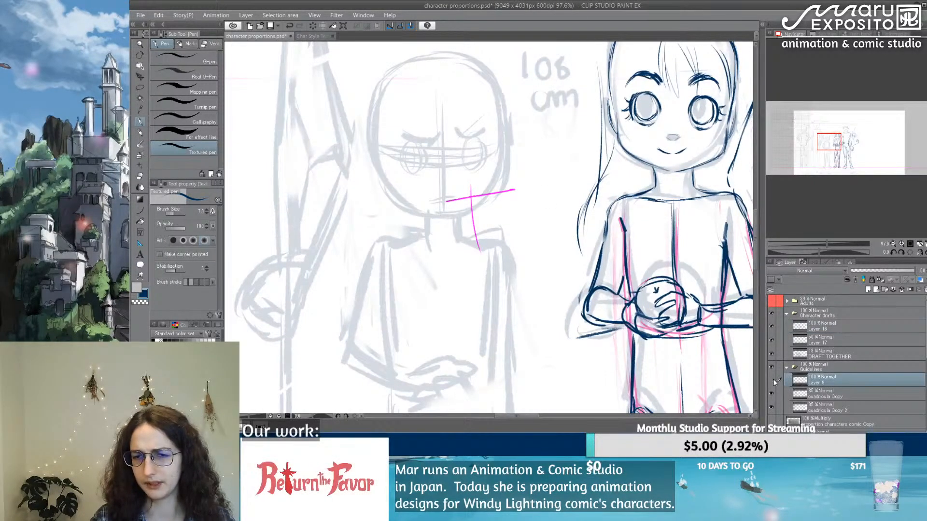
{"action": "left_click", "coordinate": [771, 379]}
{"action": "left_click", "coordinate": [771, 380]}
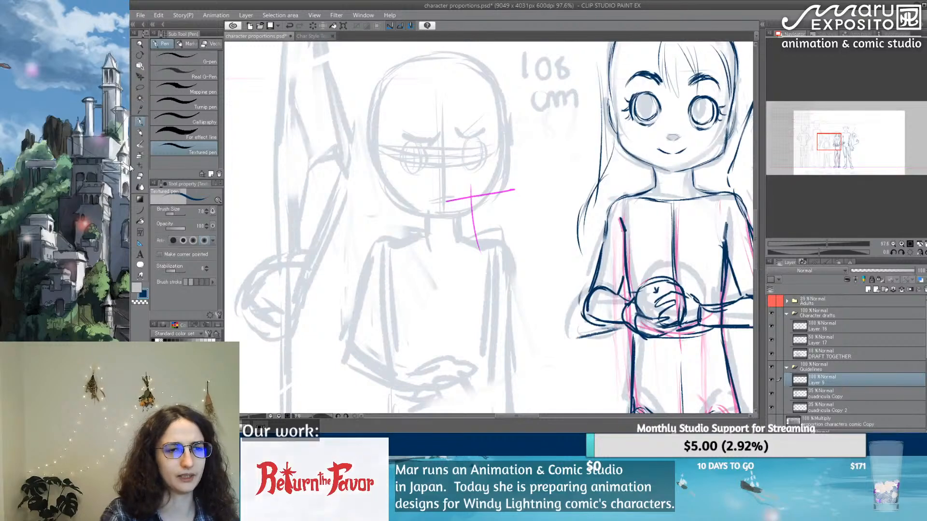
{"action": "left_click", "coordinate": [140, 176]}
{"action": "mouse_move", "coordinate": [470, 227]}
{"action": "left_mouse_down"}
{"action": "mouse_move", "coordinate": [472, 174]}
{"action": "mouse_move", "coordinate": [465, 207]}
{"action": "mouse_move", "coordinate": [464, 195]}
{"action": "mouse_move", "coordinate": [438, 201]}
{"action": "mouse_move", "coordinate": [523, 196]}
{"action": "mouse_move", "coordinate": [471, 196]}
{"action": "left_mouse_up"}
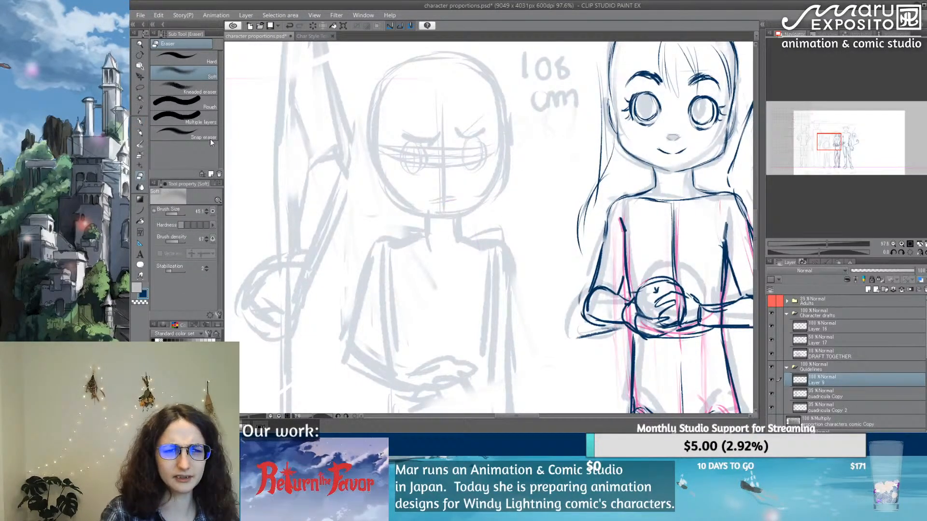
Step: Trace the 108 cm figure's jaw and the cheek nearest the 118 cm figure in navy, on the uppermost Character drafts layer
{"action": "left_click", "coordinate": [140, 122]}
{"action": "left_click", "coordinate": [833, 329]}
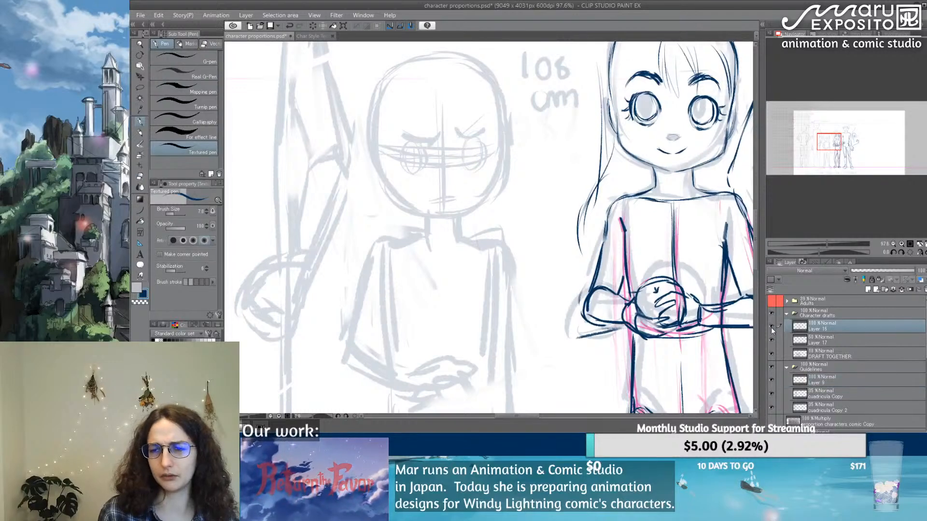
{"action": "left_click", "coordinate": [772, 326]}
{"action": "left_click", "coordinate": [772, 326]}
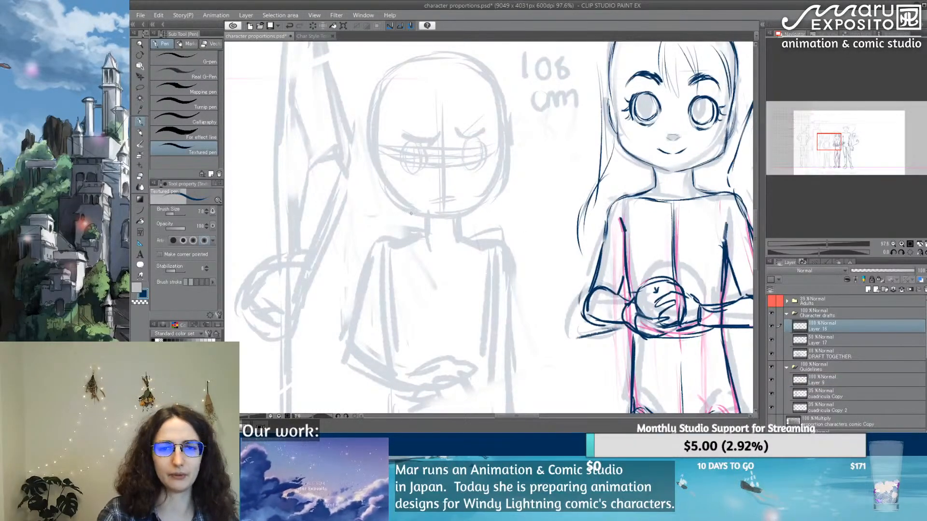
{"action": "left_click_drag", "start_coordinate": [395, 199], "coordinate": [442, 218]}
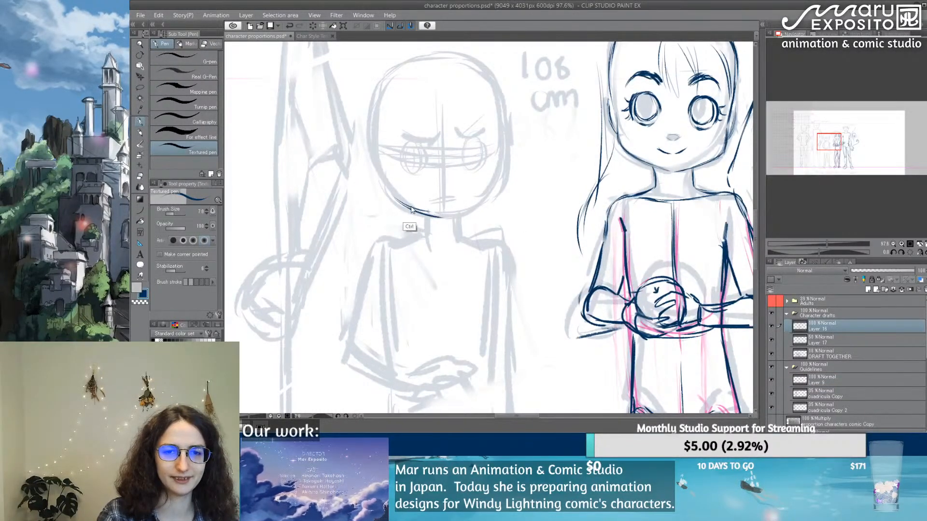
{"action": "key", "text": "ctrl+z"}
{"action": "key", "text": "ctrl+z"}
{"action": "mouse_move", "coordinate": [394, 199]}
{"action": "left_mouse_down"}
{"action": "mouse_move", "coordinate": [448, 217]}
{"action": "mouse_move", "coordinate": [426, 222]}
{"action": "mouse_move", "coordinate": [471, 229]}
{"action": "mouse_move", "coordinate": [454, 217]}
{"action": "mouse_move", "coordinate": [477, 210]}
{"action": "mouse_move", "coordinate": [452, 219]}
{"action": "mouse_move", "coordinate": [494, 196]}
{"action": "left_mouse_up"}
{"action": "left_click_drag", "start_coordinate": [482, 209], "coordinate": [497, 192]}
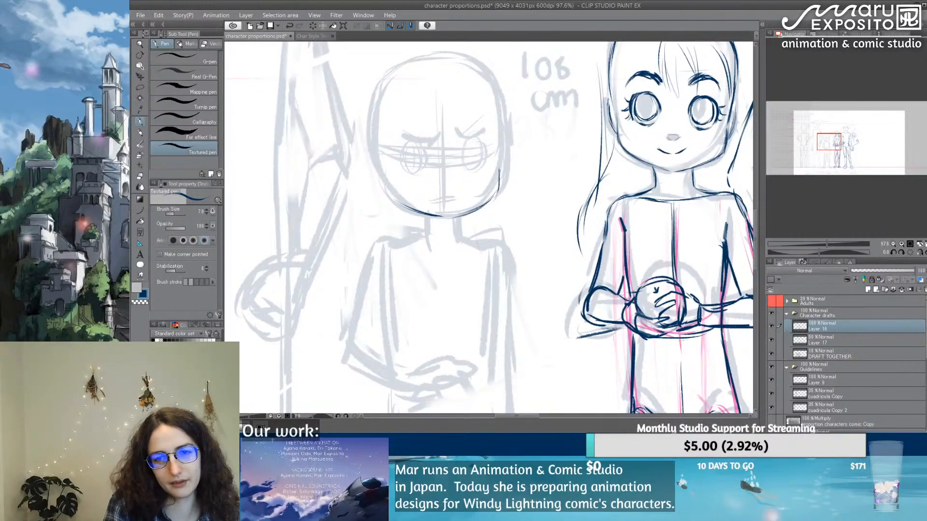
{"action": "left_click_drag", "start_coordinate": [502, 142], "coordinate": [500, 164]}
Step: Trace in navy the side of the 108 cm figure's skull farthest from the 118 cm figure, from upper head to cheek
{"action": "mouse_move", "coordinate": [522, 109]}
{"action": "left_mouse_down"}
{"action": "mouse_move", "coordinate": [499, 161]}
{"action": "mouse_move", "coordinate": [463, 184]}
{"action": "left_mouse_up"}
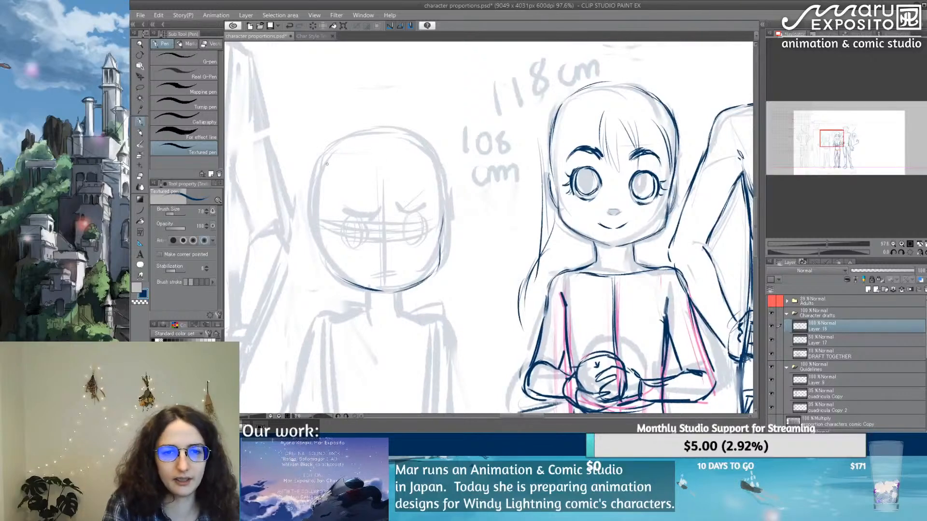
{"action": "left_click_drag", "start_coordinate": [319, 158], "coordinate": [310, 216]}
{"action": "left_click_drag", "start_coordinate": [318, 150], "coordinate": [314, 226]}
{"action": "left_click_drag", "start_coordinate": [313, 155], "coordinate": [309, 229]}
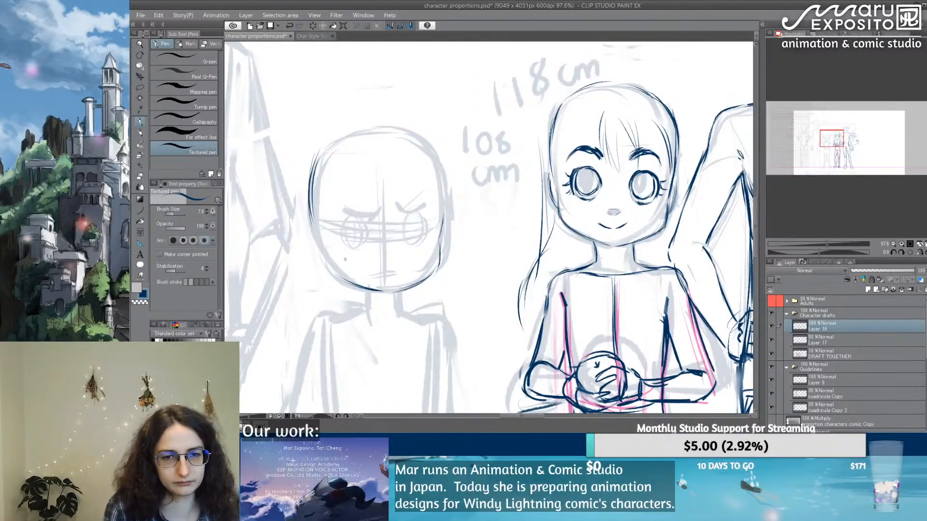
Step: Draw the 108 cm figure's vertical face centre line, small oval nose and the ear farthest from the 118 cm figure
{"action": "left_click_drag", "start_coordinate": [391, 203], "coordinate": [389, 294]}
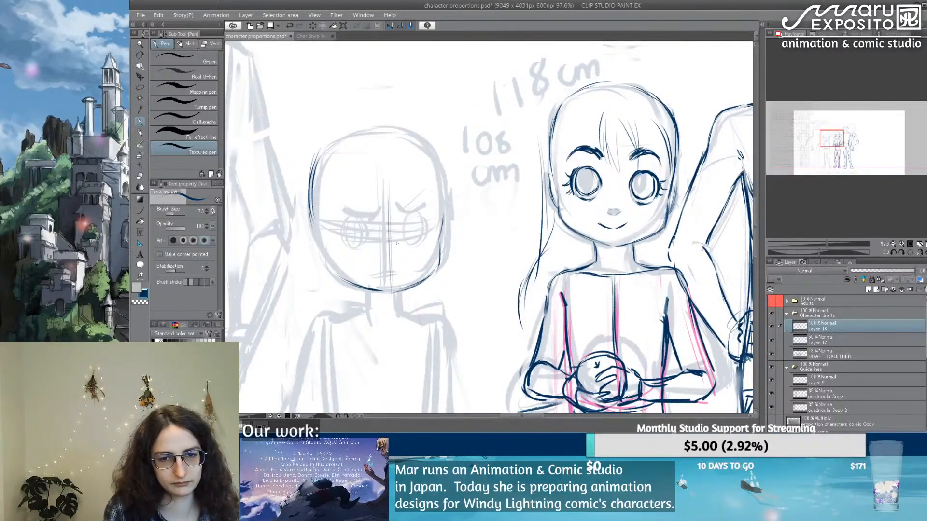
{"action": "left_click_drag", "start_coordinate": [390, 252], "coordinate": [387, 248]}
{"action": "mouse_move", "coordinate": [321, 254]}
{"action": "left_mouse_down"}
{"action": "mouse_move", "coordinate": [330, 272]}
{"action": "mouse_move", "coordinate": [306, 239]}
{"action": "mouse_move", "coordinate": [306, 257]}
{"action": "mouse_move", "coordinate": [325, 270]}
{"action": "left_mouse_up"}
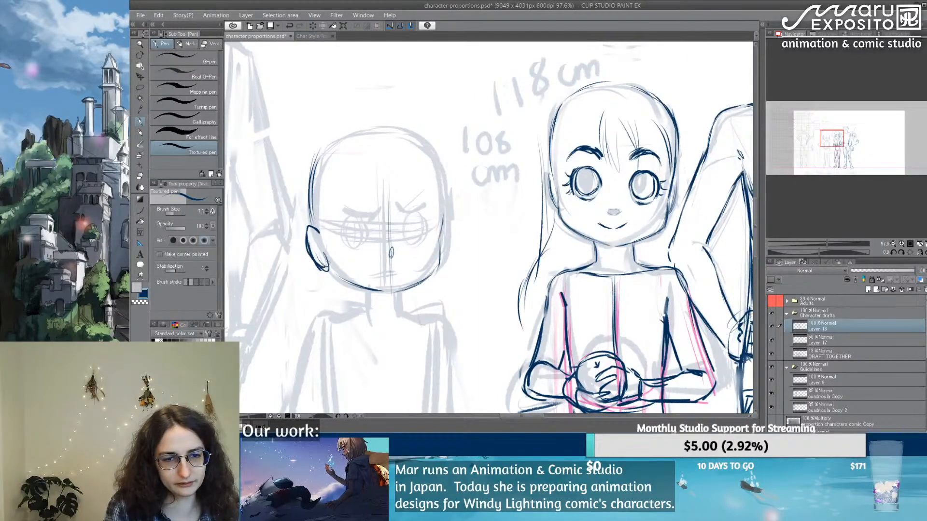
Step: Redraw the 108 cm figure's ear farthest from the 118 cm figure with an inner contour, and retouch the jaw near the chin
{"action": "key", "text": "e"}
{"action": "mouse_move", "coordinate": [313, 229]}
{"action": "left_mouse_down"}
{"action": "mouse_move", "coordinate": [326, 264]}
{"action": "mouse_move", "coordinate": [314, 233]}
{"action": "mouse_move", "coordinate": [309, 250]}
{"action": "left_mouse_up"}
{"action": "left_click", "coordinate": [140, 122]}
{"action": "mouse_move", "coordinate": [317, 228]}
{"action": "left_mouse_down"}
{"action": "mouse_move", "coordinate": [315, 256]}
{"action": "mouse_move", "coordinate": [326, 269]}
{"action": "left_mouse_up"}
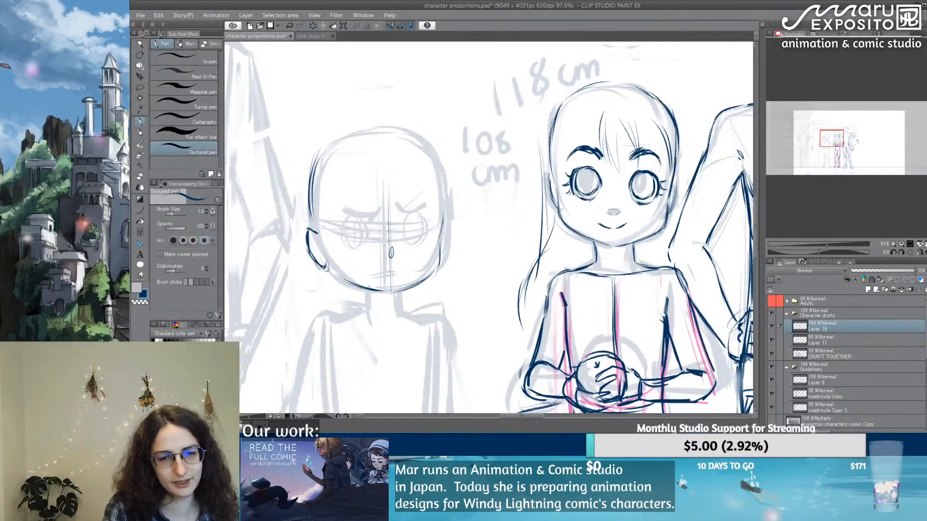
{"action": "left_click_drag", "start_coordinate": [308, 227], "coordinate": [317, 252]}
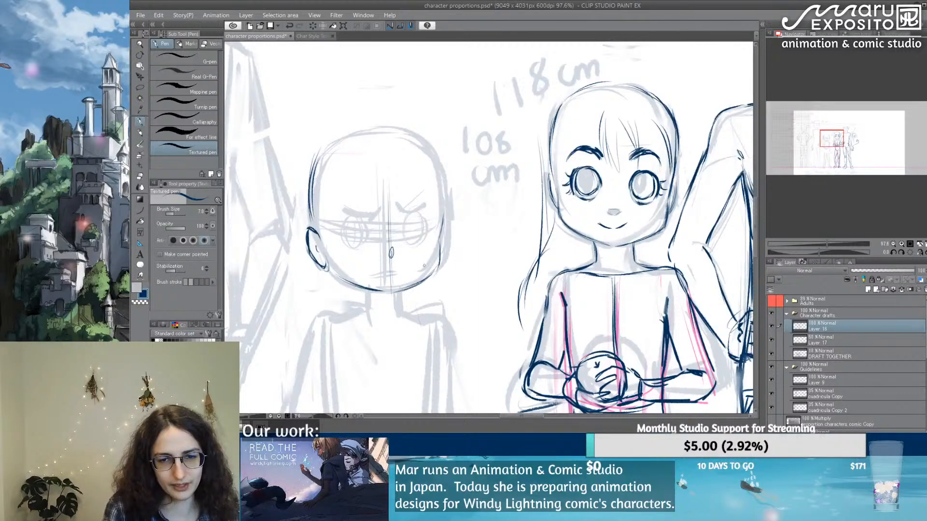
{"action": "mouse_move", "coordinate": [396, 293]}
{"action": "left_mouse_down"}
{"action": "mouse_move", "coordinate": [438, 269]}
{"action": "mouse_move", "coordinate": [413, 290]}
{"action": "left_mouse_up"}
{"action": "key", "text": "ctrl+z"}
{"action": "left_click_drag", "start_coordinate": [429, 279], "coordinate": [407, 290]}
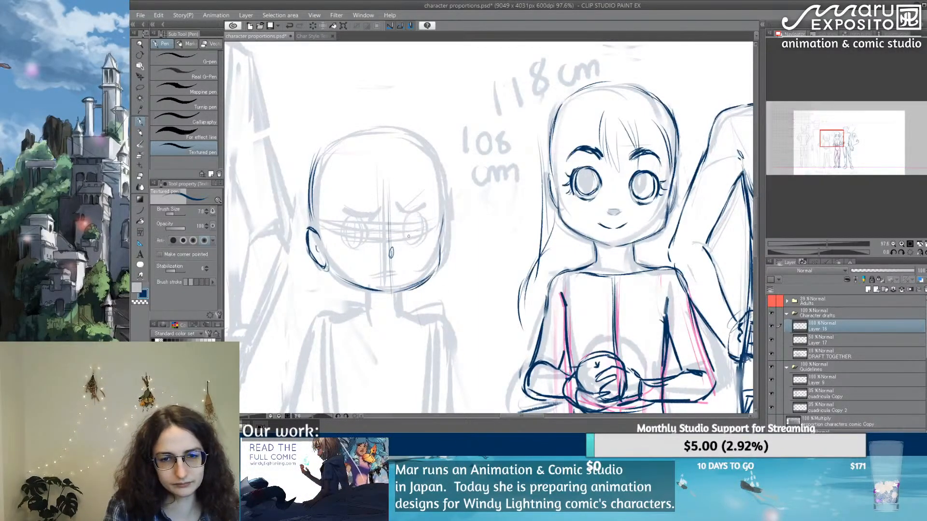
Step: Draw the 108 cm figure's two oval eyes, slanted frowning eyebrows and short slanted mouth in navy
{"action": "mouse_move", "coordinate": [409, 219]}
{"action": "left_mouse_down"}
{"action": "mouse_move", "coordinate": [406, 240]}
{"action": "mouse_move", "coordinate": [425, 215]}
{"action": "mouse_move", "coordinate": [415, 245]}
{"action": "mouse_move", "coordinate": [426, 234]}
{"action": "left_mouse_up"}
{"action": "mouse_move", "coordinate": [367, 218]}
{"action": "left_mouse_down"}
{"action": "mouse_move", "coordinate": [371, 237]}
{"action": "mouse_move", "coordinate": [363, 217]}
{"action": "mouse_move", "coordinate": [341, 227]}
{"action": "mouse_move", "coordinate": [342, 239]}
{"action": "mouse_move", "coordinate": [359, 246]}
{"action": "mouse_move", "coordinate": [348, 247]}
{"action": "mouse_move", "coordinate": [362, 245]}
{"action": "left_mouse_up"}
{"action": "key", "text": "e"}
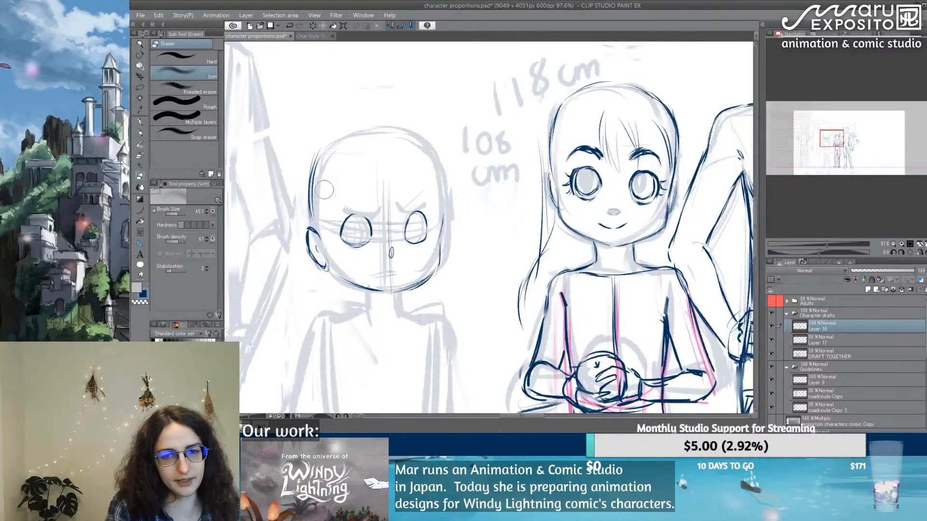
{"action": "key", "text": "p"}
{"action": "mouse_move", "coordinate": [404, 213]}
{"action": "left_mouse_down"}
{"action": "mouse_move", "coordinate": [427, 203]}
{"action": "mouse_move", "coordinate": [349, 214]}
{"action": "mouse_move", "coordinate": [363, 206]}
{"action": "left_mouse_up"}
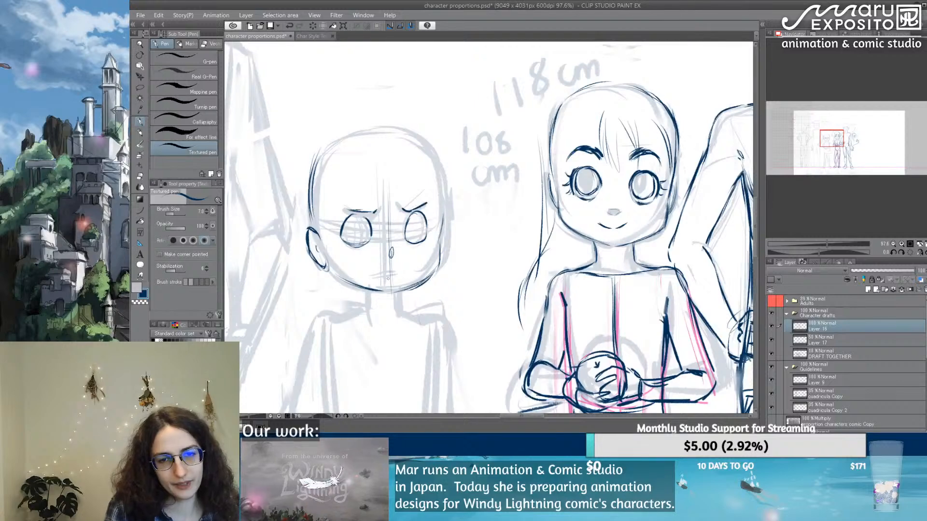
{"action": "left_click_drag", "start_coordinate": [382, 275], "coordinate": [402, 271]}
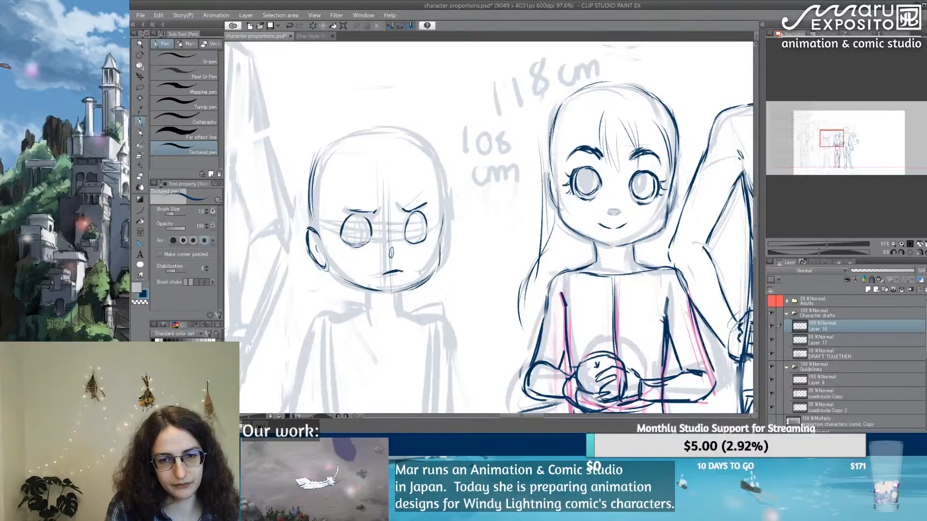
Step: Trace the crown and the skull side nearest the 118 cm figure on the 108 cm head, thinning and redrawing the upper curve
{"action": "left_click_drag", "start_coordinate": [445, 210], "coordinate": [438, 262]}
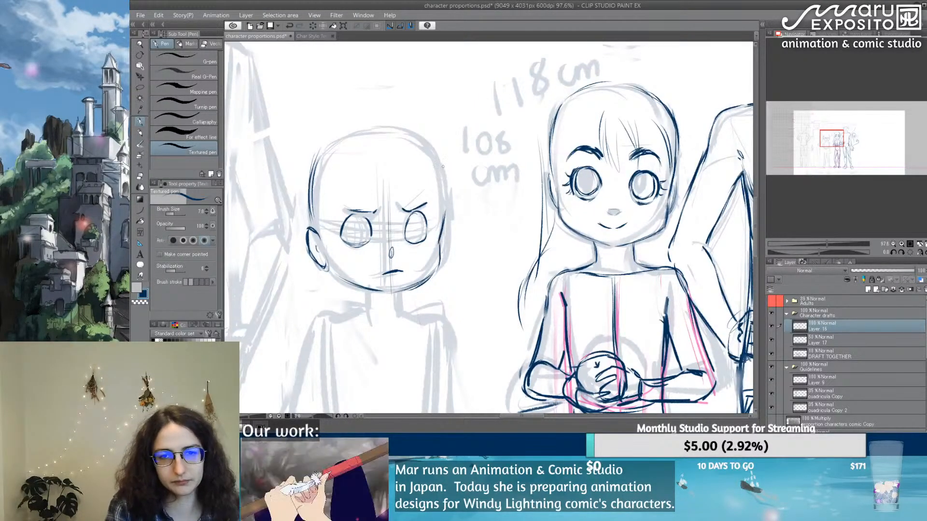
{"action": "mouse_move", "coordinate": [438, 160]}
{"action": "left_mouse_down"}
{"action": "mouse_move", "coordinate": [442, 184]}
{"action": "mouse_move", "coordinate": [436, 158]}
{"action": "mouse_move", "coordinate": [446, 206]}
{"action": "left_mouse_up"}
{"action": "left_click_drag", "start_coordinate": [438, 155], "coordinate": [445, 208]}
{"action": "mouse_move", "coordinate": [320, 153]}
{"action": "left_mouse_down"}
{"action": "mouse_move", "coordinate": [386, 126]}
{"action": "mouse_move", "coordinate": [433, 153]}
{"action": "mouse_move", "coordinate": [440, 194]}
{"action": "left_mouse_up"}
{"action": "key", "text": "e"}
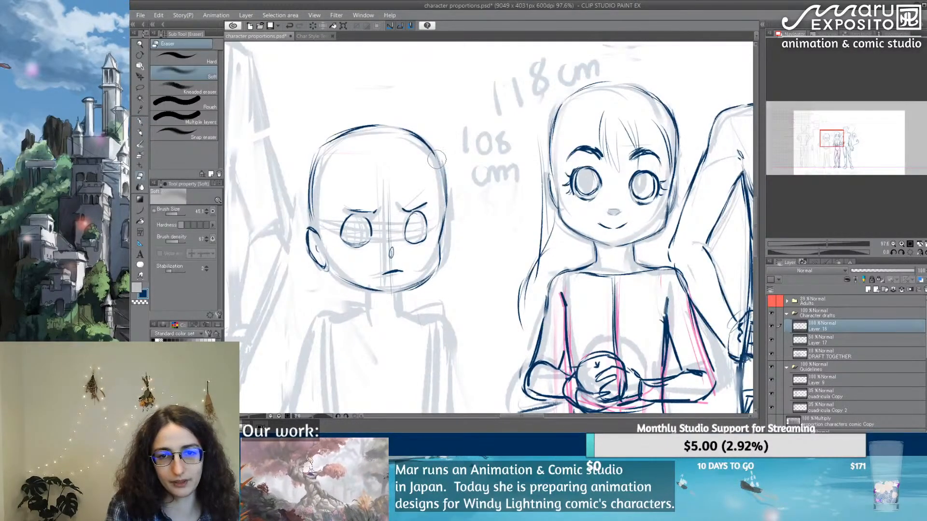
{"action": "left_click_drag", "start_coordinate": [437, 156], "coordinate": [437, 191]}
{"action": "key", "text": "p"}
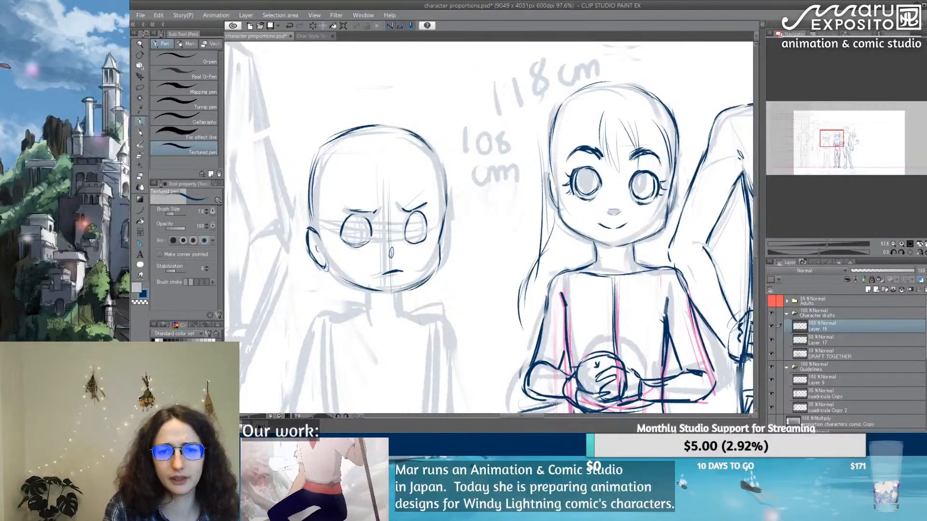
{"action": "mouse_move", "coordinate": [418, 137]}
{"action": "left_mouse_down"}
{"action": "mouse_move", "coordinate": [435, 154]}
{"action": "mouse_move", "coordinate": [444, 207]}
{"action": "left_mouse_up"}
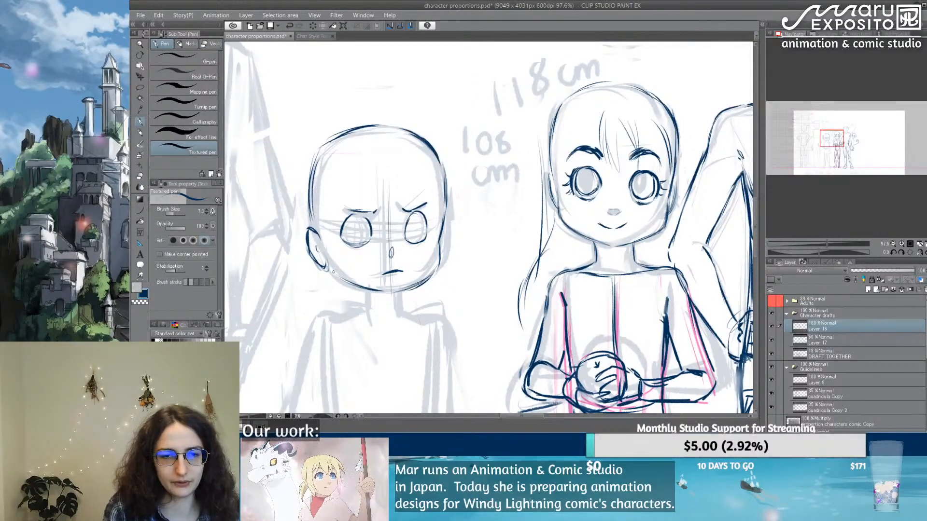
Step: Trace the 108 cm figure's neck and both shoulder lines in navy, undoing the strokes that miss the draft
{"action": "left_click_drag", "start_coordinate": [332, 272], "coordinate": [410, 291]}
{"action": "mouse_move", "coordinate": [397, 293]}
{"action": "left_mouse_down"}
{"action": "mouse_move", "coordinate": [409, 288]}
{"action": "mouse_move", "coordinate": [401, 316]}
{"action": "left_mouse_up"}
{"action": "mouse_move", "coordinate": [366, 288]}
{"action": "left_mouse_down"}
{"action": "mouse_move", "coordinate": [366, 309]}
{"action": "mouse_move", "coordinate": [395, 312]}
{"action": "mouse_move", "coordinate": [346, 314]}
{"action": "left_mouse_up"}
{"action": "key", "text": "ctrl+z"}
{"action": "key", "text": "ctrl+z"}
{"action": "key", "text": "ctrl+z"}
{"action": "key", "text": "ctrl+z"}
{"action": "key", "text": "ctrl+z"}
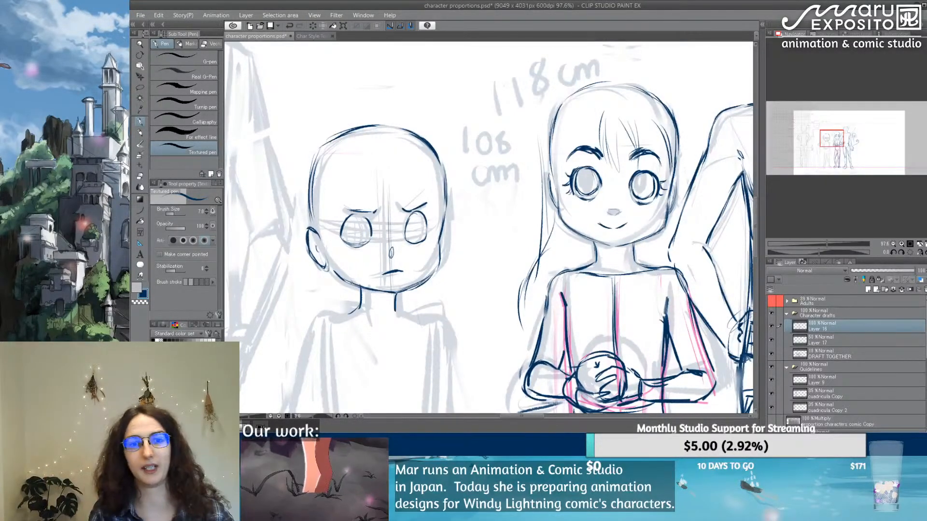
{"action": "mouse_move", "coordinate": [356, 306]}
{"action": "left_mouse_down"}
{"action": "mouse_move", "coordinate": [320, 312]}
{"action": "mouse_move", "coordinate": [305, 326]}
{"action": "left_mouse_up"}
{"action": "left_click_drag", "start_coordinate": [396, 312], "coordinate": [450, 320]}
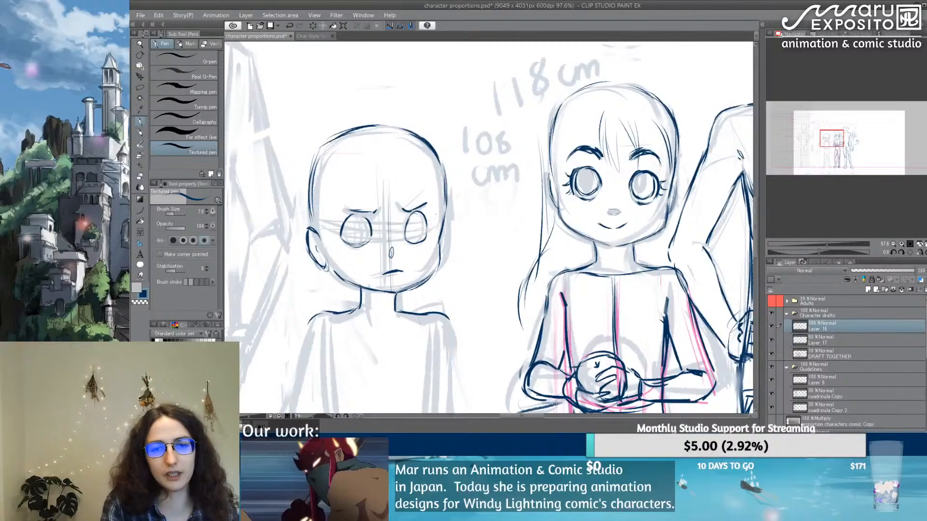
Step: Trace both sides of the 108 cm figure's torso from armpits to hips and add a short crotch line
{"action": "left_click_drag", "start_coordinate": [421, 280], "coordinate": [546, 323]}
{"action": "left_click_drag", "start_coordinate": [571, 375], "coordinate": [399, 164]}
{"action": "scroll", "coordinate": [394, 322], "scroll_direction": "down", "scroll_amount": 1}
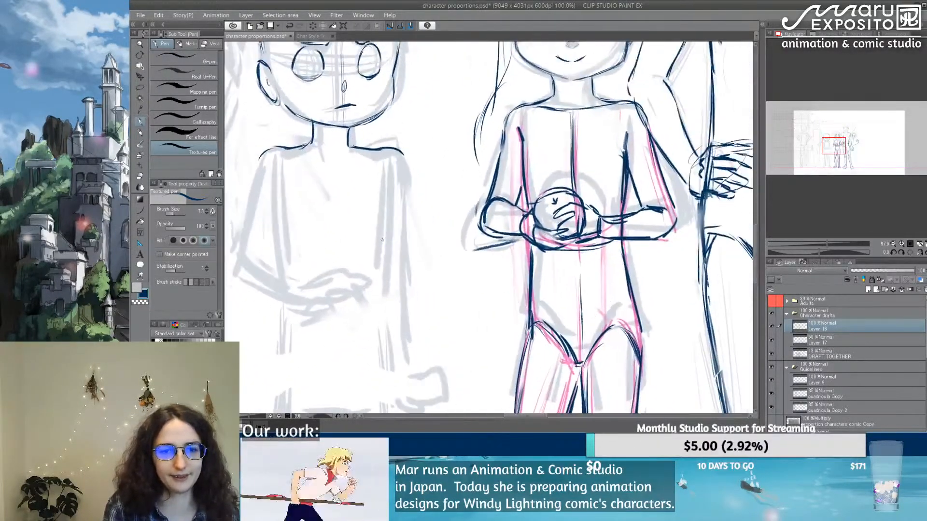
{"action": "scroll", "coordinate": [409, 251], "scroll_direction": "down", "scroll_amount": 4}
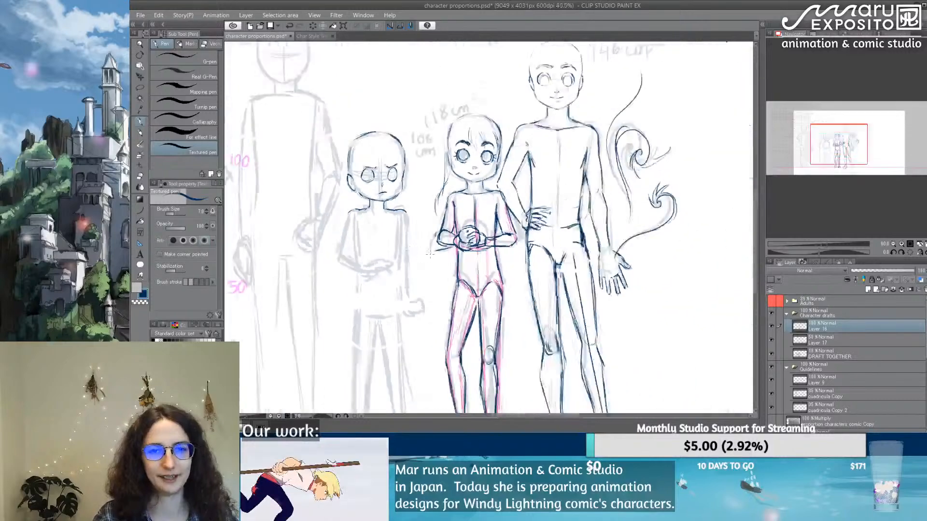
{"action": "left_click_drag", "start_coordinate": [425, 227], "coordinate": [408, 183]}
{"action": "scroll", "coordinate": [408, 182], "scroll_direction": "up", "scroll_amount": 1}
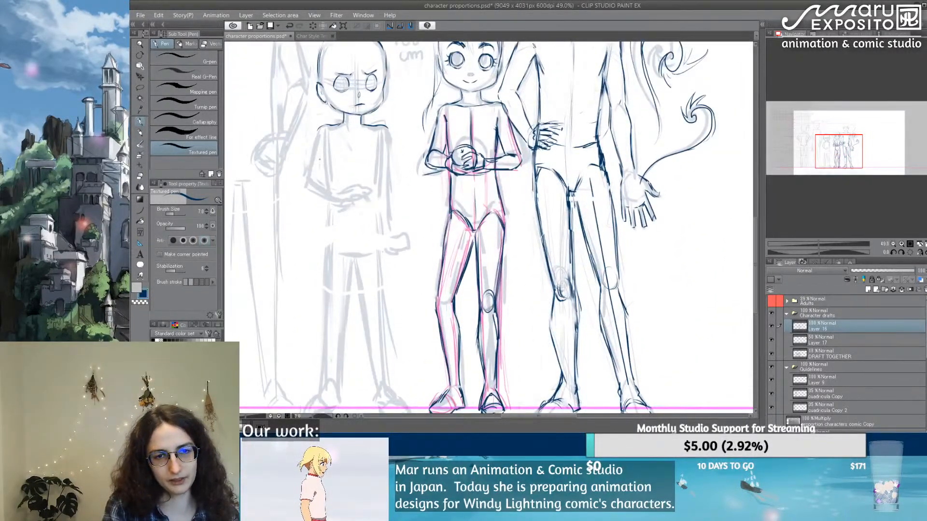
{"action": "left_click_drag", "start_coordinate": [319, 157], "coordinate": [325, 217]}
{"action": "key", "text": "ctrl+z"}
{"action": "left_click_drag", "start_coordinate": [321, 146], "coordinate": [331, 208]}
{"action": "left_click_drag", "start_coordinate": [322, 163], "coordinate": [328, 259]}
{"action": "left_click_drag", "start_coordinate": [381, 132], "coordinate": [376, 201]}
{"action": "mouse_move", "coordinate": [378, 169]}
{"action": "left_mouse_down"}
{"action": "mouse_move", "coordinate": [379, 255]}
{"action": "mouse_move", "coordinate": [359, 252]}
{"action": "left_mouse_up"}
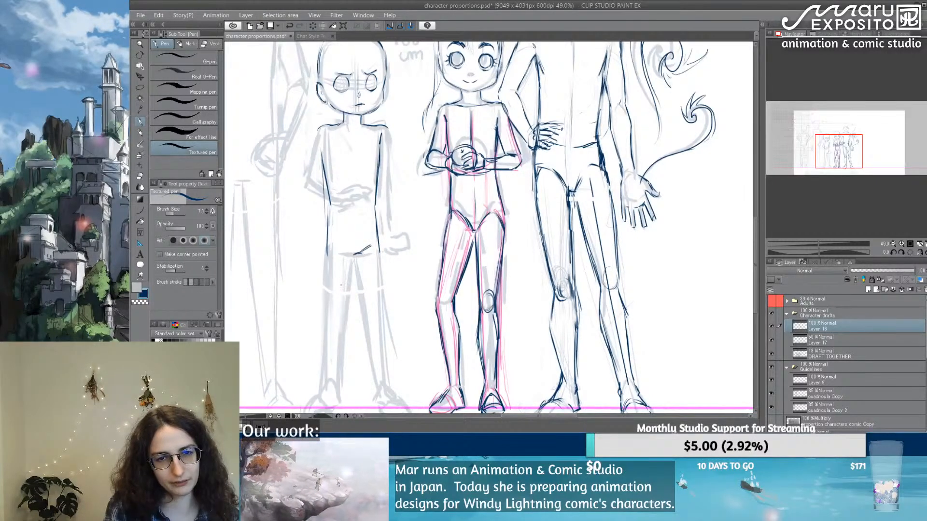
{"action": "left_click_drag", "start_coordinate": [330, 197], "coordinate": [326, 229]}
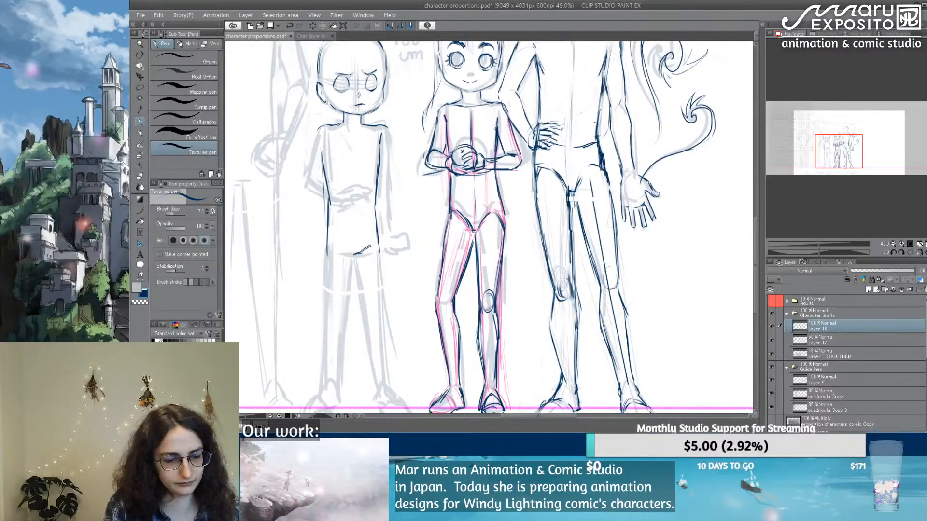
Step: Trace the 108 cm figure's bent arm farthest from the 118 cm figure, from shoulder through elbow to wrist
{"action": "key", "text": "e"}
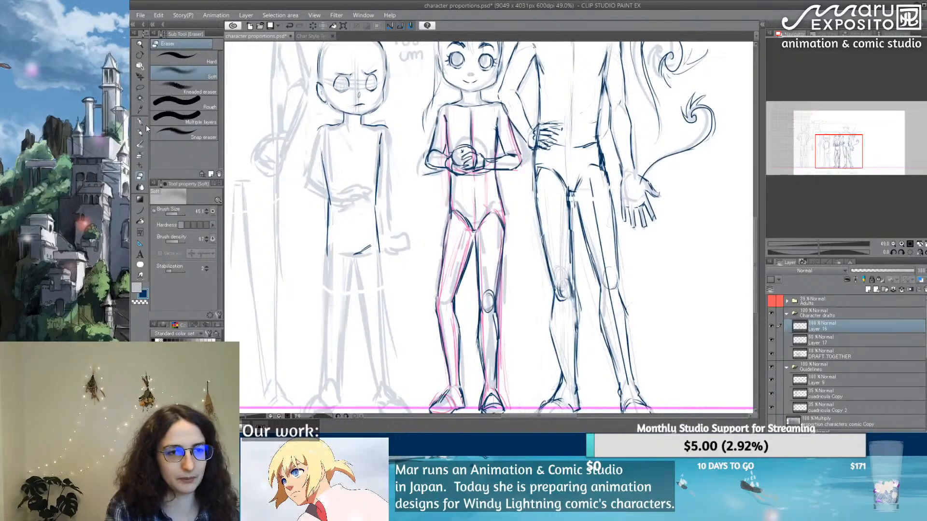
{"action": "left_click", "coordinate": [140, 122]}
{"action": "mouse_move", "coordinate": [329, 127]}
{"action": "left_mouse_down"}
{"action": "mouse_move", "coordinate": [319, 183]}
{"action": "mouse_move", "coordinate": [311, 146]}
{"action": "mouse_move", "coordinate": [303, 186]}
{"action": "left_mouse_up"}
{"action": "left_click_drag", "start_coordinate": [311, 144], "coordinate": [302, 185]}
{"action": "mouse_move", "coordinate": [321, 128]}
{"action": "left_mouse_down"}
{"action": "mouse_move", "coordinate": [299, 190]}
{"action": "mouse_move", "coordinate": [323, 204]}
{"action": "mouse_move", "coordinate": [330, 191]}
{"action": "mouse_move", "coordinate": [337, 212]}
{"action": "mouse_move", "coordinate": [353, 199]}
{"action": "mouse_move", "coordinate": [363, 207]}
{"action": "mouse_move", "coordinate": [352, 216]}
{"action": "mouse_move", "coordinate": [366, 219]}
{"action": "mouse_move", "coordinate": [357, 198]}
{"action": "left_mouse_up"}
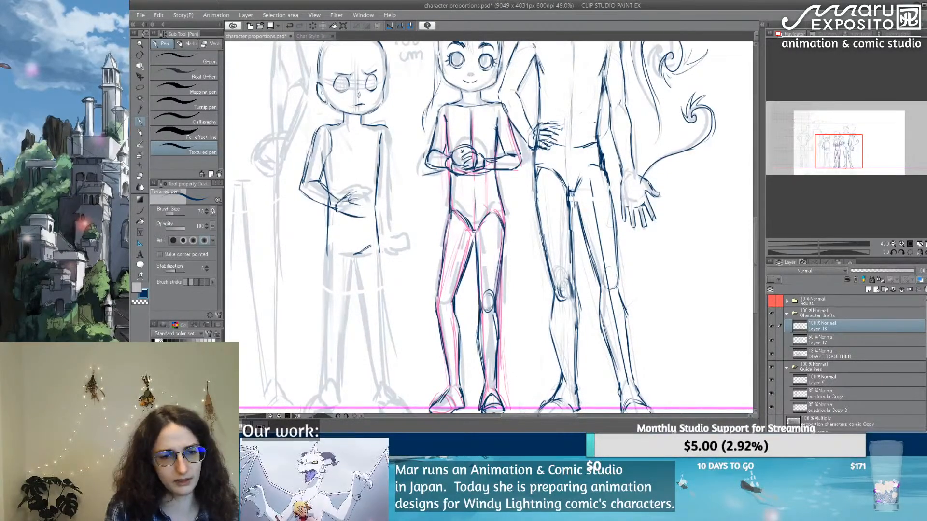
Step: Erase the rough hand lines over the 108 cm figure's belly and redraw the bent arm's hand with curled fingers
{"action": "key", "text": "e"}
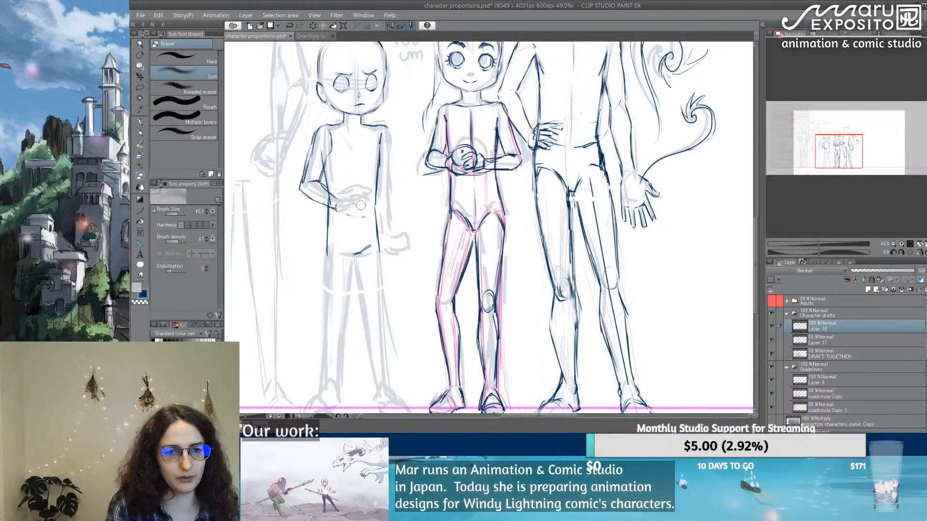
{"action": "left_click", "coordinate": [139, 122]}
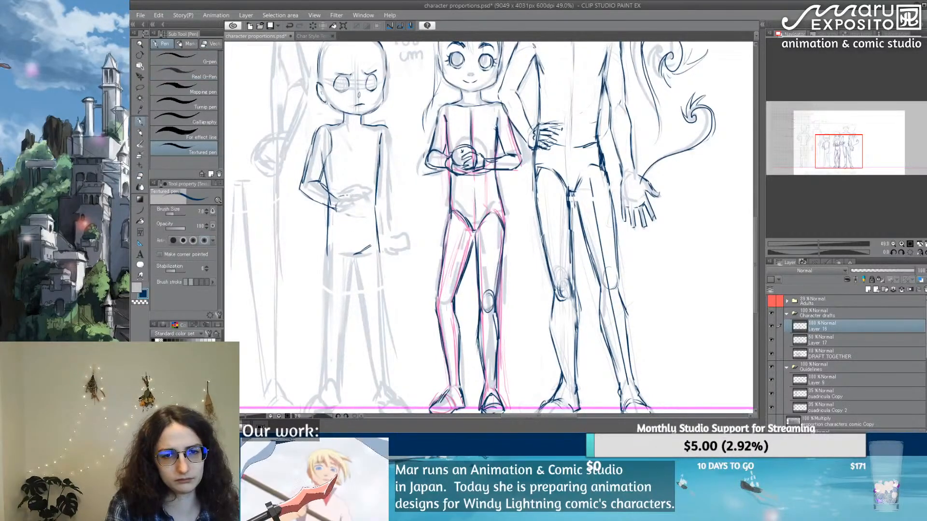
{"action": "mouse_move", "coordinate": [341, 197]}
{"action": "left_mouse_down"}
{"action": "mouse_move", "coordinate": [355, 194]}
{"action": "mouse_move", "coordinate": [359, 210]}
{"action": "mouse_move", "coordinate": [367, 196]}
{"action": "mouse_move", "coordinate": [372, 205]}
{"action": "mouse_move", "coordinate": [357, 190]}
{"action": "left_mouse_up"}
{"action": "left_click_drag", "start_coordinate": [350, 190], "coordinate": [374, 198]}
{"action": "left_click_drag", "start_coordinate": [372, 195], "coordinate": [349, 212]}
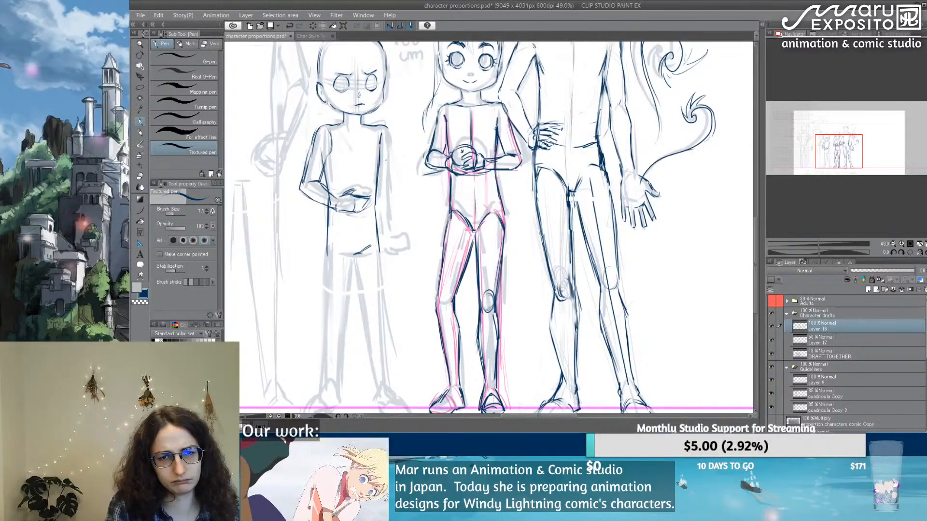
Step: Trace the 108 cm figure's arm nearest the 118 cm figure, erasing and redrawing the shoulder and adding the fist
{"action": "mouse_move", "coordinate": [371, 181]}
{"action": "left_mouse_down"}
{"action": "mouse_move", "coordinate": [410, 145]}
{"action": "mouse_move", "coordinate": [389, 137]}
{"action": "mouse_move", "coordinate": [375, 167]}
{"action": "left_mouse_up"}
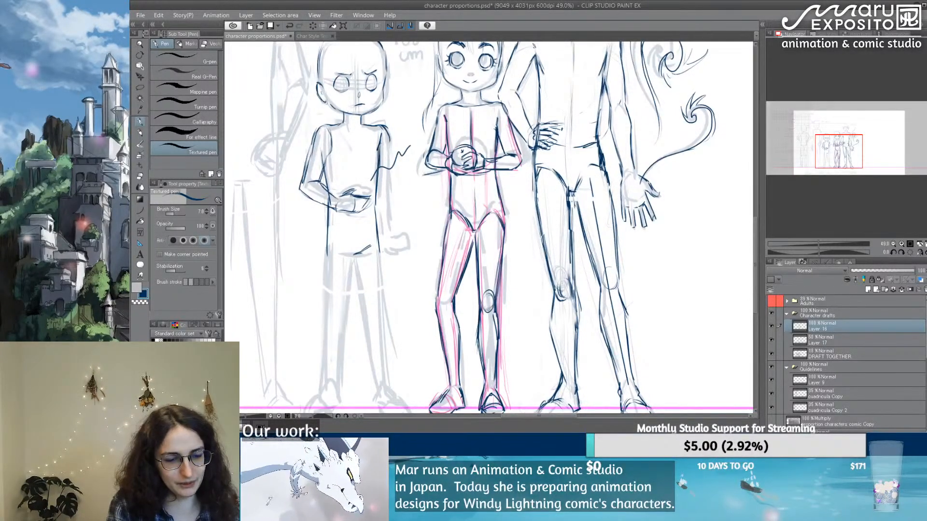
{"action": "left_click", "coordinate": [140, 177]}
{"action": "left_click_drag", "start_coordinate": [381, 126], "coordinate": [390, 141]}
{"action": "left_click", "coordinate": [141, 121]}
{"action": "mouse_move", "coordinate": [383, 128]}
{"action": "left_mouse_down"}
{"action": "mouse_move", "coordinate": [387, 241]}
{"action": "mouse_move", "coordinate": [405, 240]}
{"action": "mouse_move", "coordinate": [382, 247]}
{"action": "mouse_move", "coordinate": [392, 251]}
{"action": "mouse_move", "coordinate": [399, 245]}
{"action": "mouse_move", "coordinate": [379, 231]}
{"action": "mouse_move", "coordinate": [379, 270]}
{"action": "left_mouse_up"}
{"action": "key", "text": "e"}
{"action": "left_click", "coordinate": [141, 121]}
Step: Trace the outer and inner lines of the 108 cm figure's leg nearest the 118 cm figure, from hip to ankle
{"action": "left_click_drag", "start_coordinate": [379, 229], "coordinate": [384, 302]}
{"action": "mouse_move", "coordinate": [379, 256]}
{"action": "left_mouse_down"}
{"action": "mouse_move", "coordinate": [384, 315]}
{"action": "mouse_move", "coordinate": [386, 266]}
{"action": "left_mouse_up"}
{"action": "left_click_drag", "start_coordinate": [371, 203], "coordinate": [379, 275]}
{"action": "left_click_drag", "start_coordinate": [375, 232], "coordinate": [381, 310]}
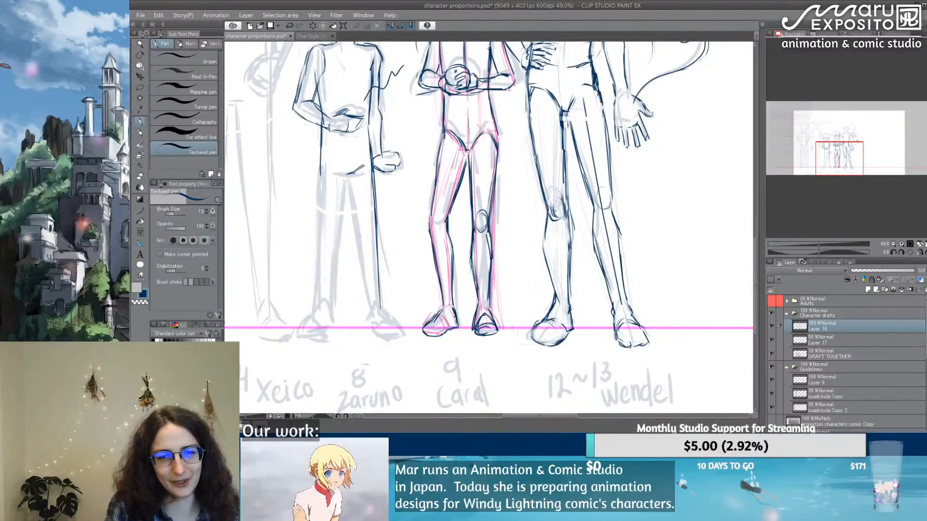
{"action": "left_click_drag", "start_coordinate": [351, 179], "coordinate": [371, 309]}
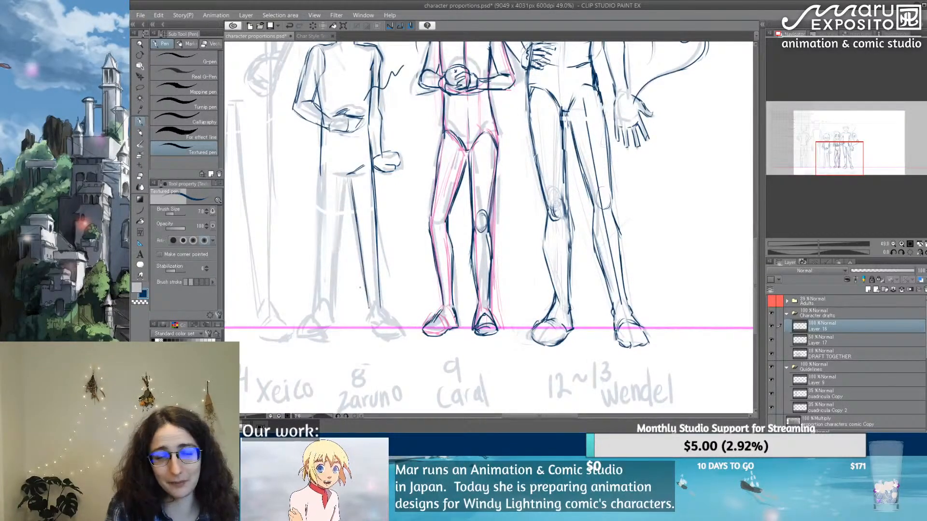
Step: Trace the 108 cm figure's leg farthest from the 118 cm figure and reinforce the knee and calf lines of both legs
{"action": "left_click_drag", "start_coordinate": [345, 175], "coordinate": [335, 285]}
{"action": "left_click_drag", "start_coordinate": [340, 240], "coordinate": [331, 308]}
{"action": "left_click_drag", "start_coordinate": [321, 173], "coordinate": [318, 297]}
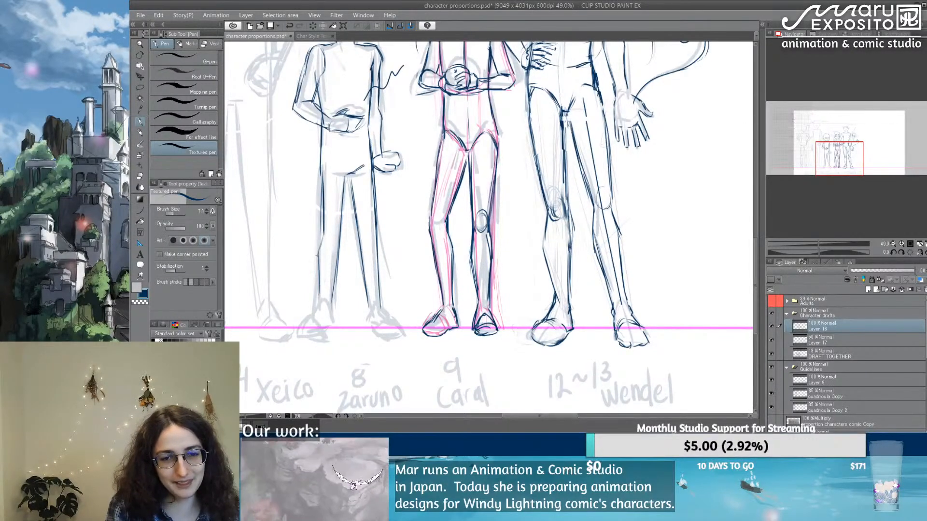
{"action": "left_click_drag", "start_coordinate": [319, 255], "coordinate": [314, 308]}
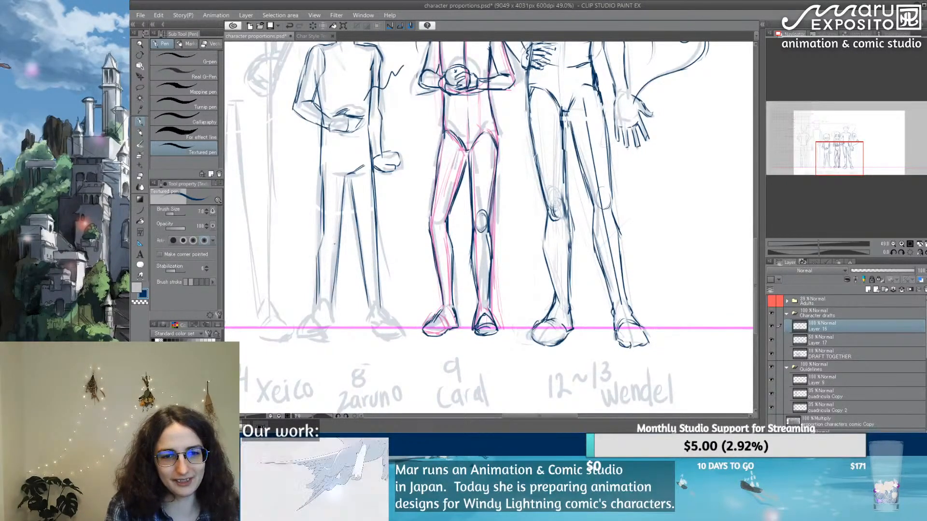
{"action": "mouse_move", "coordinate": [335, 244]}
{"action": "left_mouse_down"}
{"action": "mouse_move", "coordinate": [348, 176]}
{"action": "mouse_move", "coordinate": [341, 227]}
{"action": "mouse_move", "coordinate": [376, 248]}
{"action": "mouse_move", "coordinate": [375, 292]}
{"action": "left_mouse_up"}
{"action": "left_click_drag", "start_coordinate": [377, 253], "coordinate": [376, 303]}
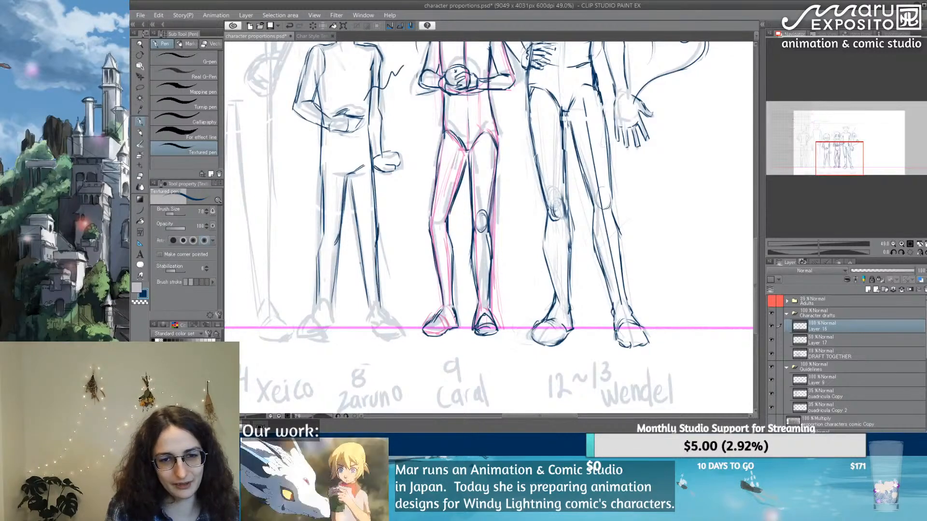
{"action": "left_click_drag", "start_coordinate": [360, 237], "coordinate": [370, 307]}
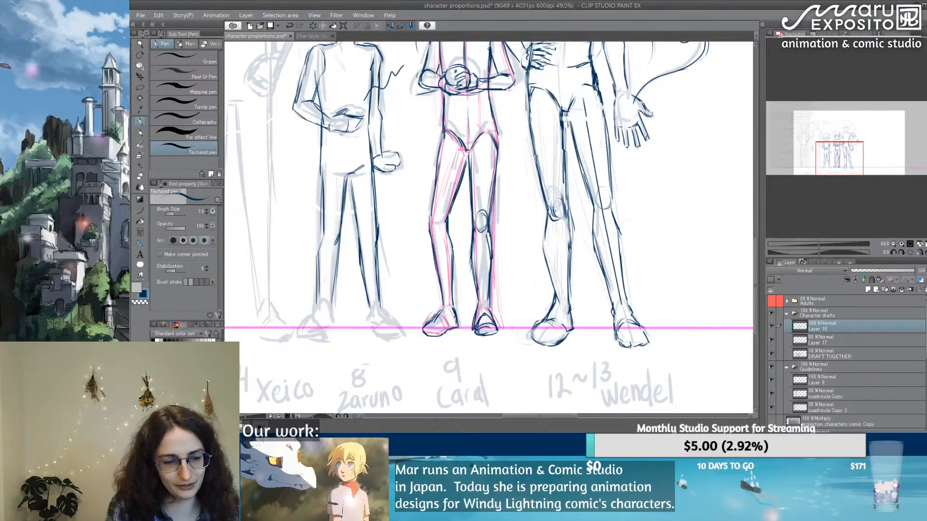
{"action": "key", "text": "w"}
{"action": "left_click", "coordinate": [365, 249]}
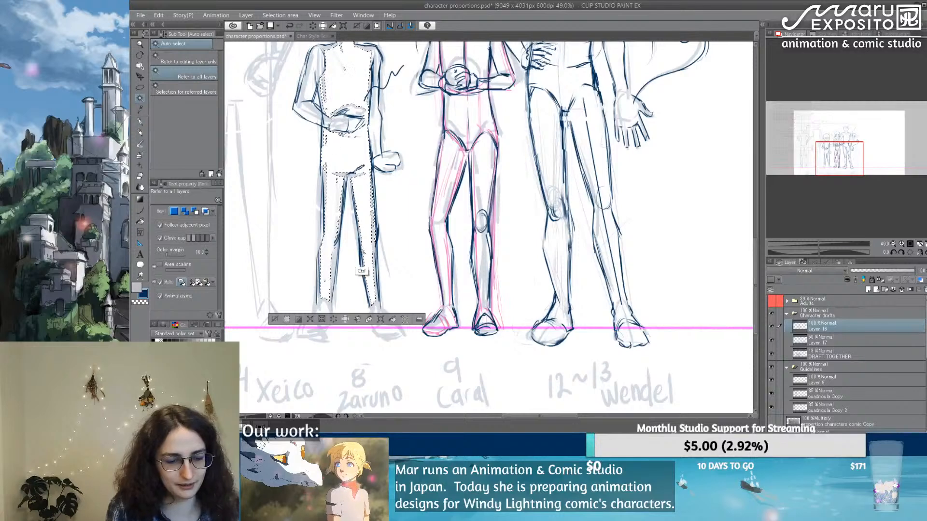
{"action": "key", "text": "ctrl+d"}
Step: Erase stray lines at the 108 cm figure's knee nearest the 118 cm figure, and retouch that knee and the other outer thigh
{"action": "key", "text": "e"}
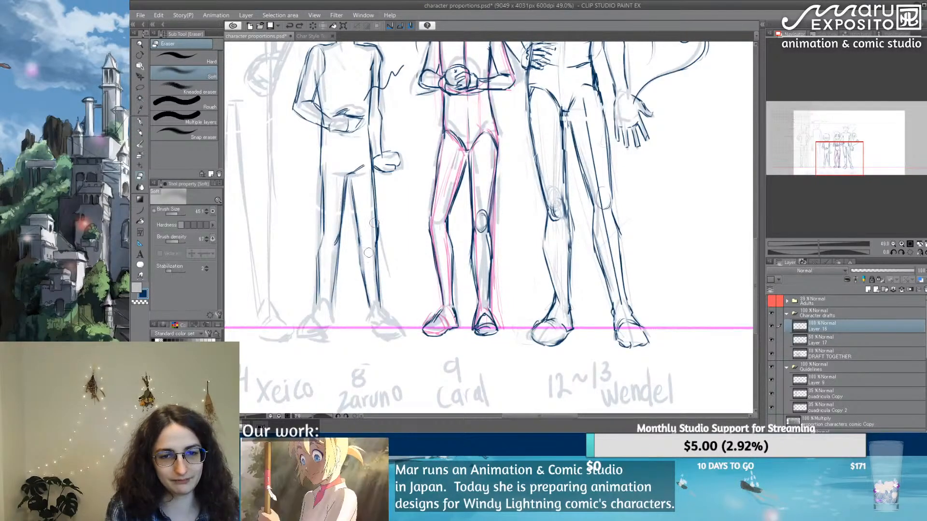
{"action": "mouse_move", "coordinate": [368, 252]}
{"action": "left_mouse_down"}
{"action": "mouse_move", "coordinate": [378, 213]}
{"action": "mouse_move", "coordinate": [379, 241]}
{"action": "mouse_move", "coordinate": [376, 234]}
{"action": "left_mouse_up"}
{"action": "key", "text": "p"}
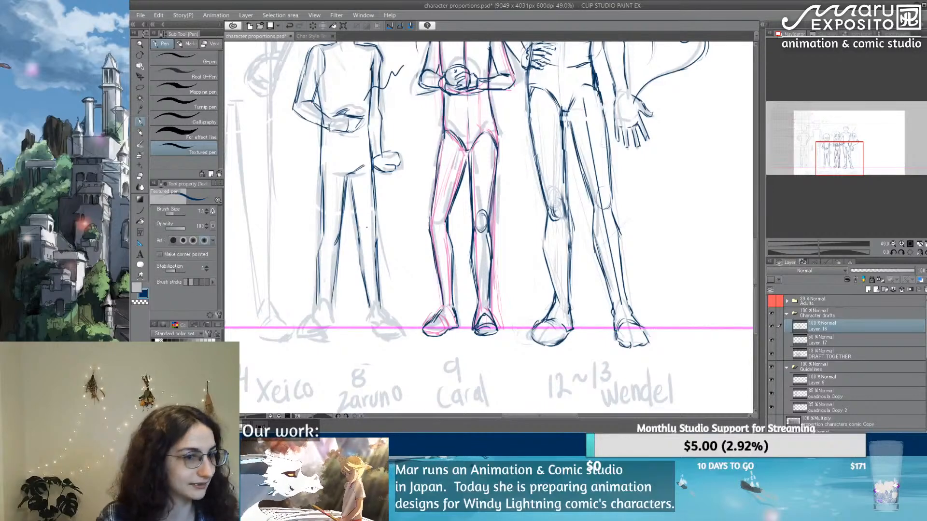
{"action": "left_click_drag", "start_coordinate": [322, 172], "coordinate": [325, 225]}
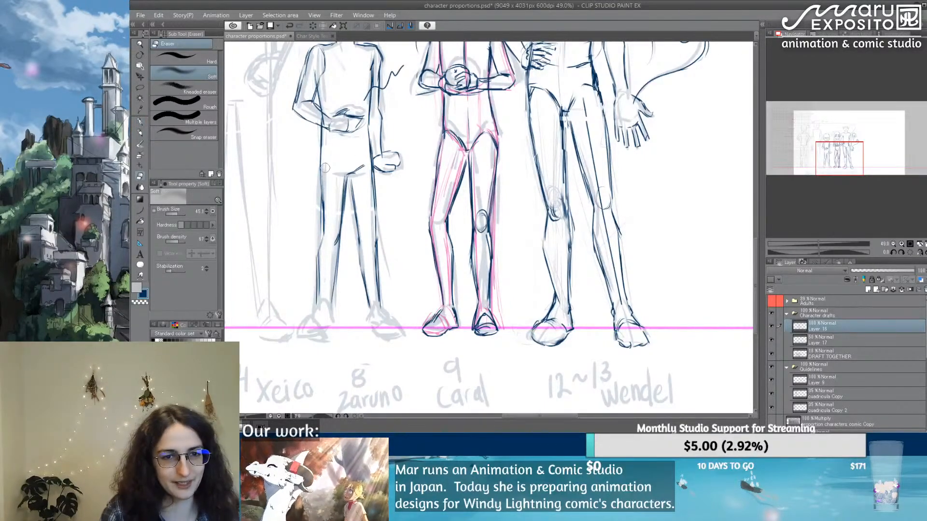
{"action": "left_click_drag", "start_coordinate": [321, 172], "coordinate": [322, 203]}
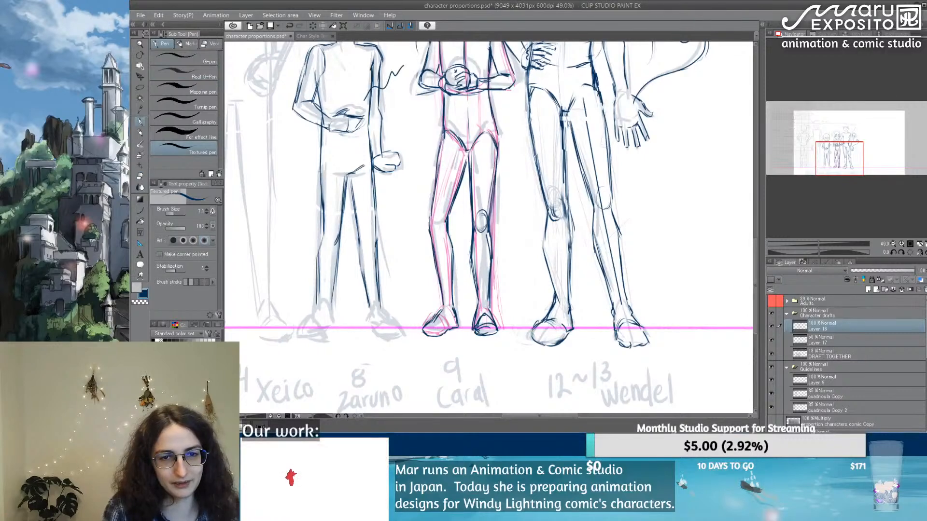
{"action": "left_click_drag", "start_coordinate": [377, 220], "coordinate": [379, 239]}
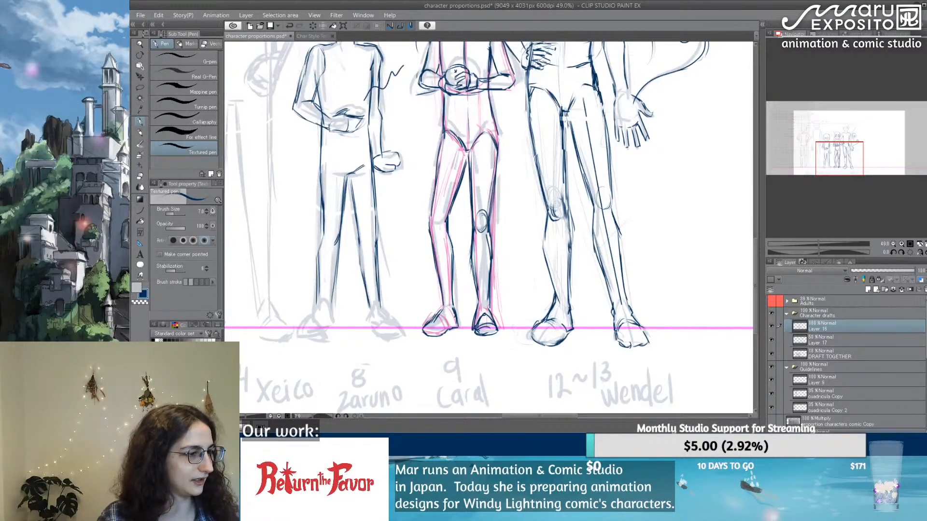
Step: Draw both feet of the 108 cm figure, erasing and redrawing the foot farthest from the 118 cm figure
{"action": "mouse_move", "coordinate": [313, 315]}
{"action": "left_mouse_down"}
{"action": "mouse_move", "coordinate": [333, 299]}
{"action": "mouse_move", "coordinate": [334, 328]}
{"action": "left_mouse_up"}
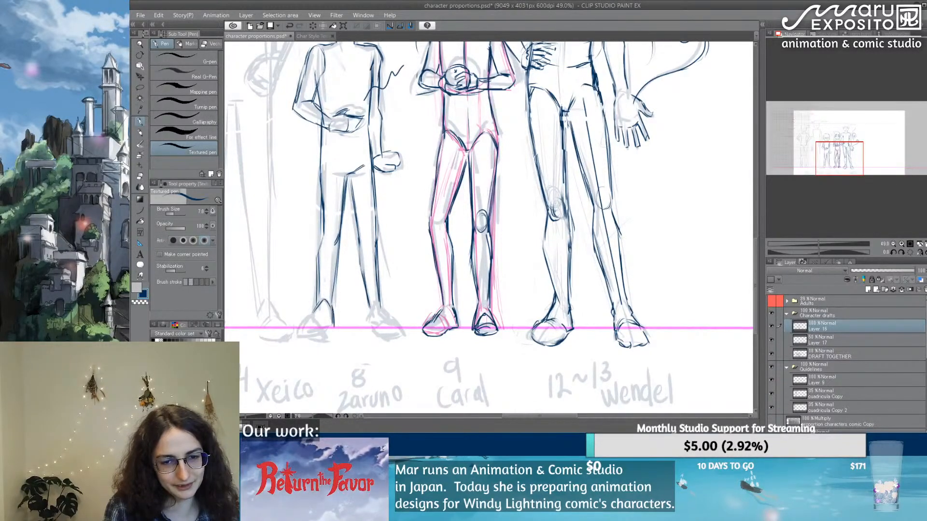
{"action": "key", "text": "ctrl+z"}
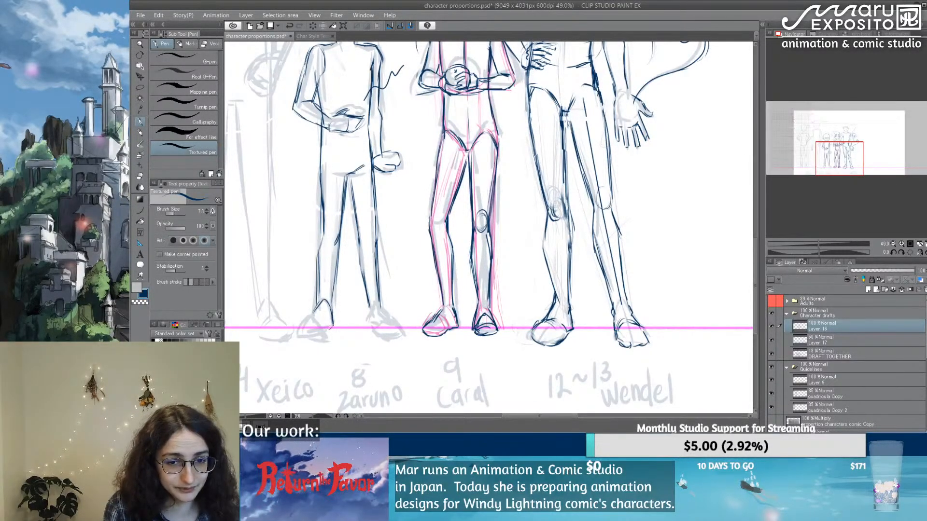
{"action": "mouse_move", "coordinate": [314, 314]}
{"action": "left_mouse_down"}
{"action": "mouse_move", "coordinate": [299, 331]}
{"action": "mouse_move", "coordinate": [316, 341]}
{"action": "left_mouse_up"}
{"action": "left_click_drag", "start_coordinate": [301, 339], "coordinate": [317, 341]}
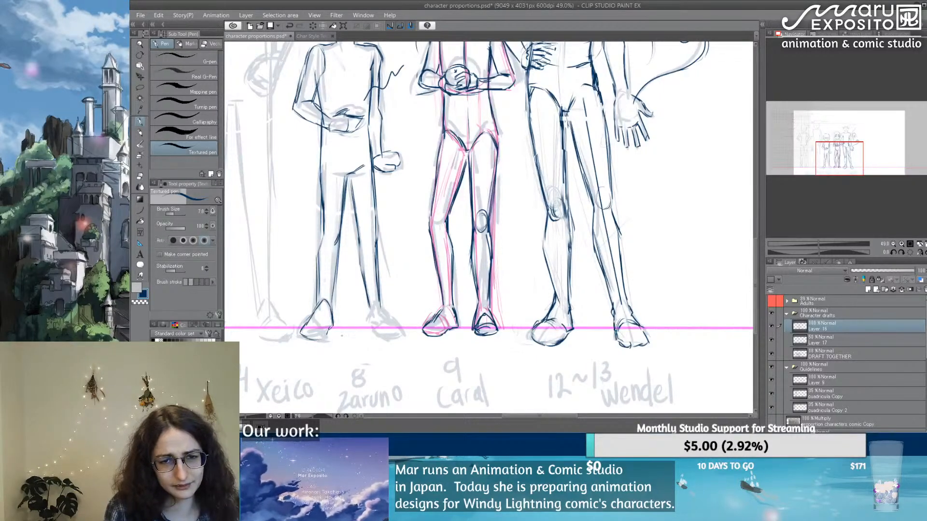
{"action": "key", "text": "e"}
{"action": "mouse_move", "coordinate": [319, 300]}
{"action": "left_mouse_down"}
{"action": "mouse_move", "coordinate": [302, 330]}
{"action": "mouse_move", "coordinate": [334, 304]}
{"action": "mouse_move", "coordinate": [323, 344]}
{"action": "left_mouse_up"}
{"action": "key", "text": "p"}
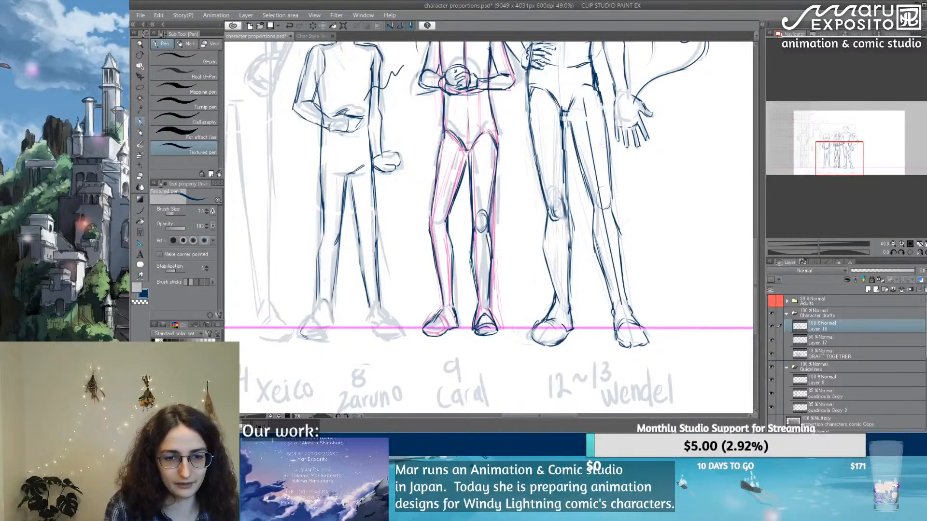
{"action": "mouse_move", "coordinate": [319, 297]}
{"action": "left_mouse_down"}
{"action": "mouse_move", "coordinate": [329, 323]}
{"action": "mouse_move", "coordinate": [318, 313]}
{"action": "mouse_move", "coordinate": [330, 326]}
{"action": "mouse_move", "coordinate": [310, 327]}
{"action": "mouse_move", "coordinate": [335, 333]}
{"action": "left_mouse_up"}
{"action": "mouse_move", "coordinate": [368, 305]}
{"action": "left_mouse_down"}
{"action": "mouse_move", "coordinate": [374, 329]}
{"action": "mouse_move", "coordinate": [400, 335]}
{"action": "mouse_move", "coordinate": [396, 321]}
{"action": "left_mouse_up"}
{"action": "left_click_drag", "start_coordinate": [395, 318], "coordinate": [404, 331]}
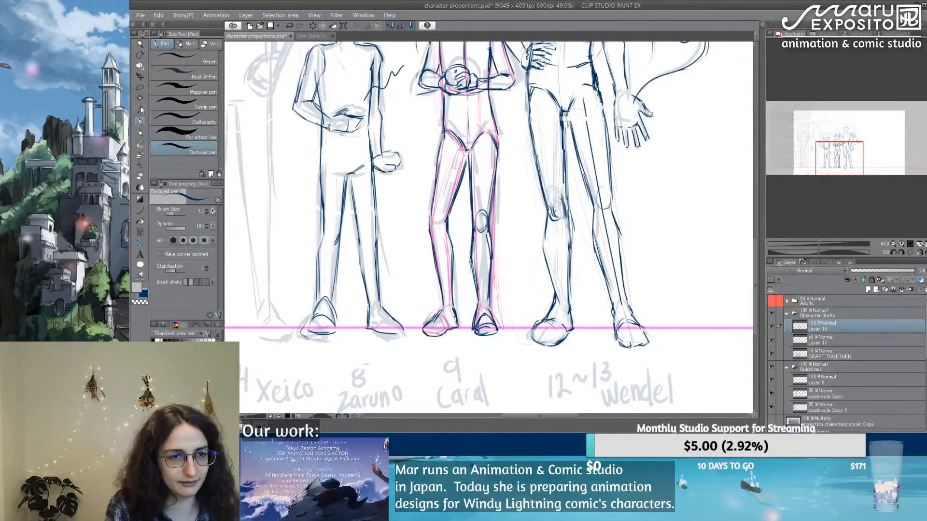
Step: Lasso the 108 cm figure's foot farthest from the 118 cm figure, transform it slightly lower, and clear the selection
{"action": "key", "text": "m"}
{"action": "mouse_move", "coordinate": [312, 312]}
{"action": "left_mouse_down"}
{"action": "mouse_move", "coordinate": [345, 325]}
{"action": "mouse_move", "coordinate": [313, 313]}
{"action": "left_mouse_up"}
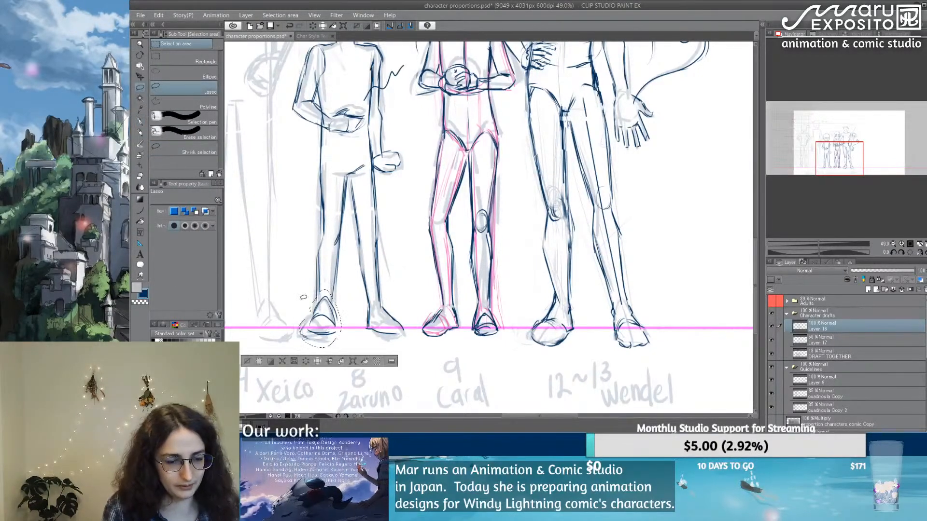
{"action": "key", "text": "ctrl+t"}
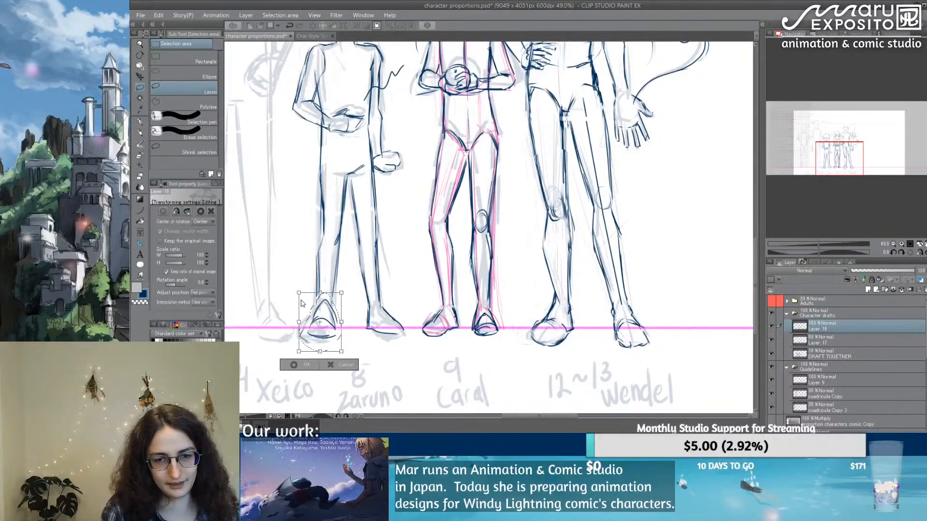
{"action": "key", "text": "Return"}
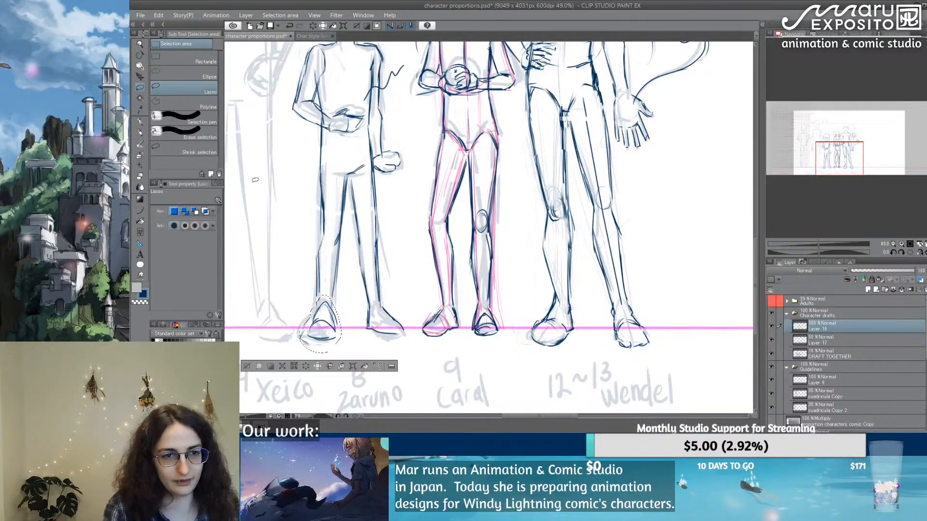
{"action": "key", "text": "p"}
{"action": "key", "text": "ctrl+d"}
Step: Reconnect the 108 cm figure's lower leg to the moved foot, and add the ankle and sole lines of the other foot
{"action": "left_click_drag", "start_coordinate": [336, 281], "coordinate": [336, 322]}
{"action": "left_click_drag", "start_coordinate": [321, 263], "coordinate": [315, 312]}
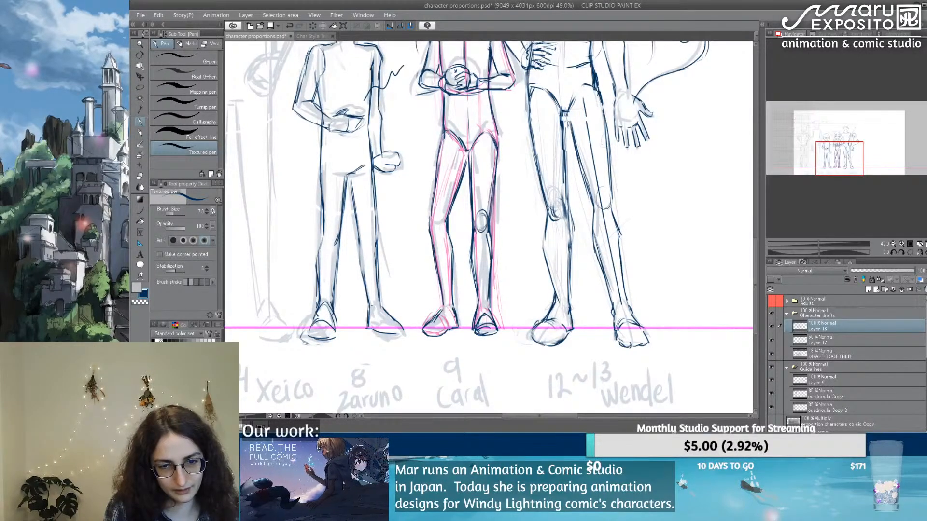
{"action": "left_click_drag", "start_coordinate": [372, 308], "coordinate": [370, 319]}
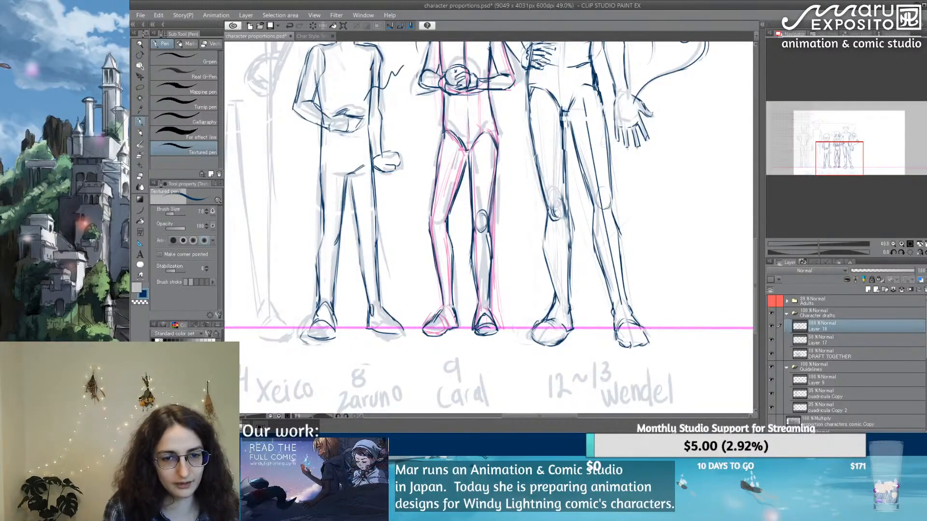
{"action": "left_click_drag", "start_coordinate": [378, 333], "coordinate": [405, 332]}
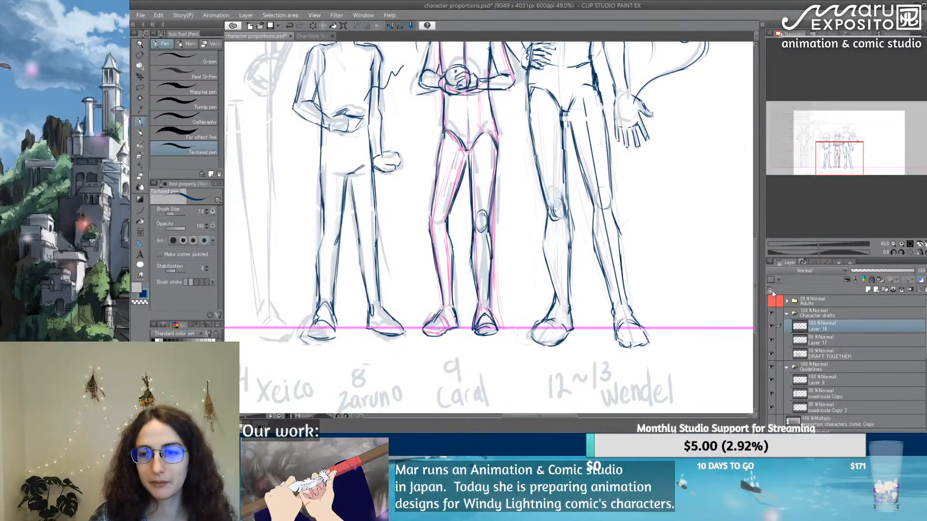
Step: Retouch the inner line of the 108 cm figure's bent arm near the elbow, undoing the unwanted strokes
{"action": "left_click_drag", "start_coordinate": [757, 302], "coordinate": [760, 247]}
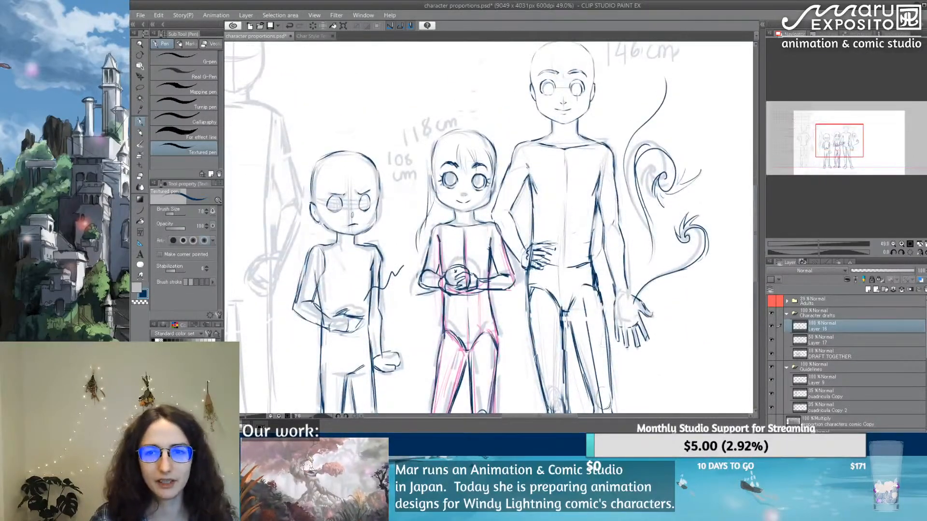
{"action": "scroll", "coordinate": [645, 209], "scroll_direction": "down", "scroll_amount": 7}
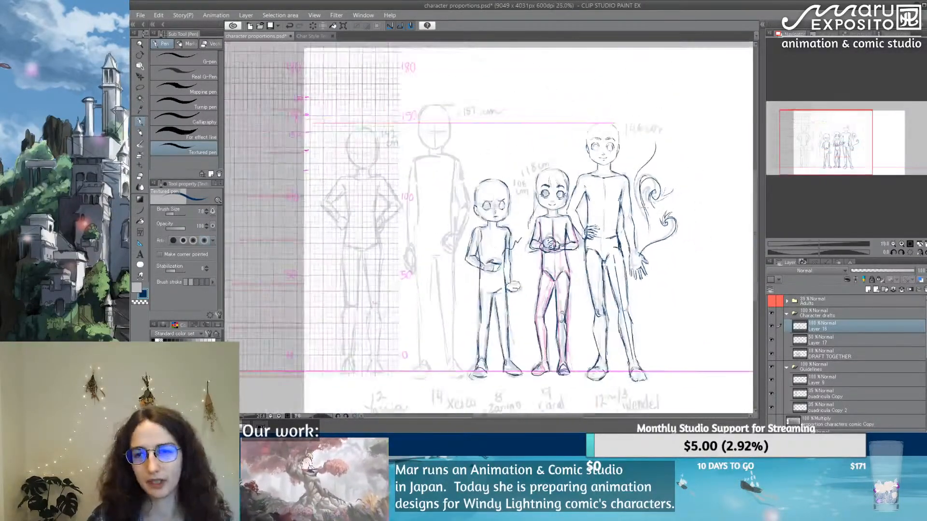
{"action": "scroll", "coordinate": [645, 208], "scroll_direction": "up", "scroll_amount": 1}
{"action": "left_click_drag", "start_coordinate": [524, 416], "coordinate": [540, 418]}
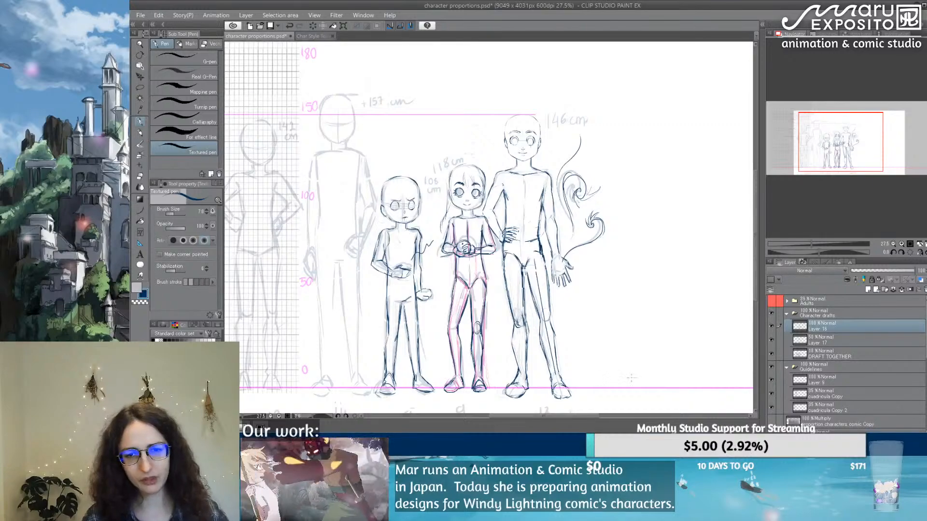
{"action": "scroll", "coordinate": [426, 265], "scroll_direction": "up", "scroll_amount": 4}
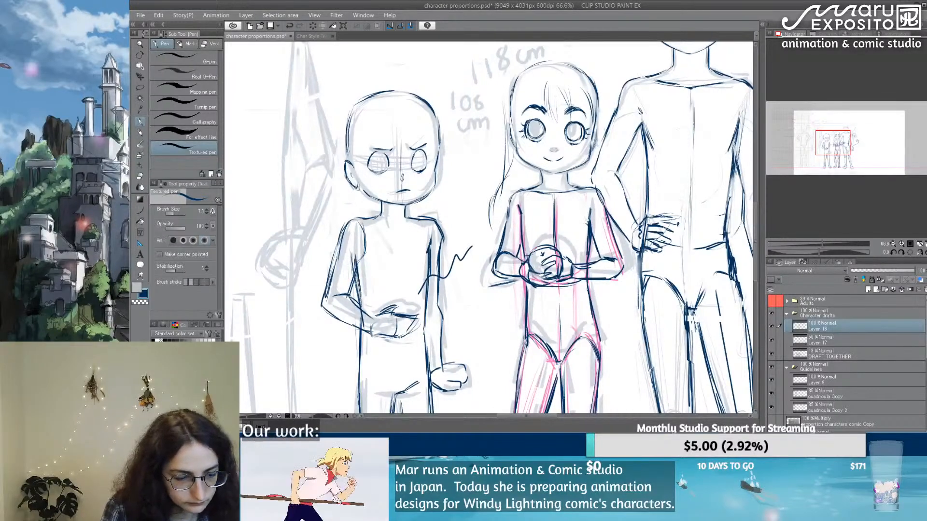
{"action": "key", "text": "e"}
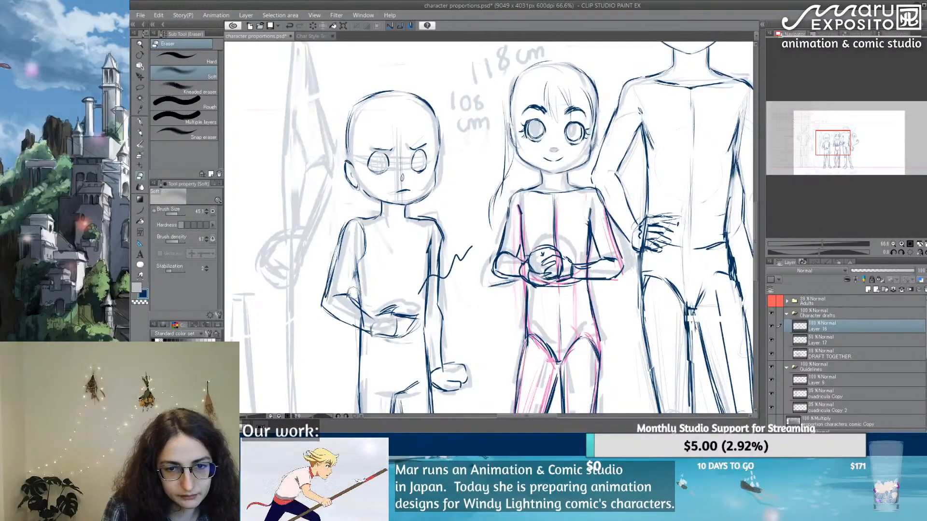
{"action": "key", "text": "p"}
{"action": "left_click_drag", "start_coordinate": [355, 270], "coordinate": [362, 310]}
{"action": "key", "text": "ctrl+z"}
{"action": "key", "text": "ctrl+z"}
{"action": "key", "text": "ctrl+z"}
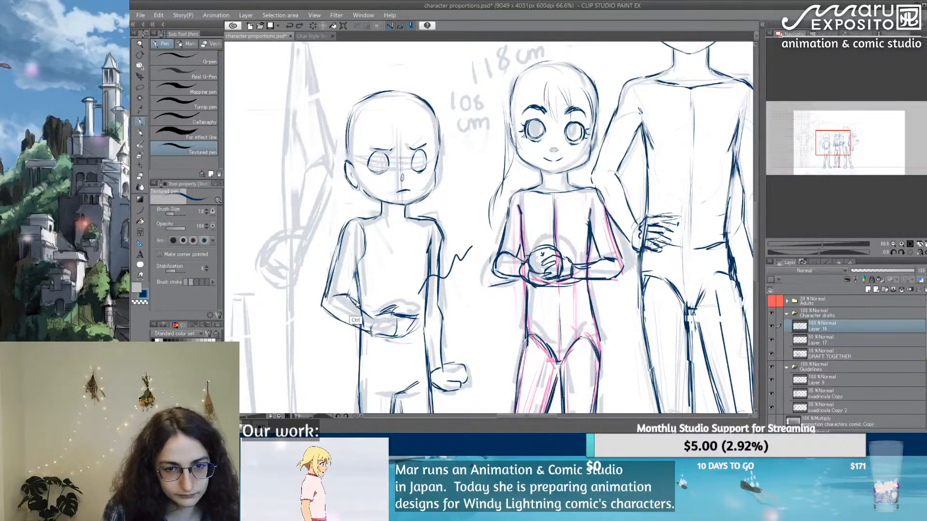
{"action": "mouse_move", "coordinate": [359, 268]}
{"action": "left_mouse_down"}
{"action": "mouse_move", "coordinate": [361, 290]}
{"action": "mouse_move", "coordinate": [349, 293]}
{"action": "left_mouse_up"}
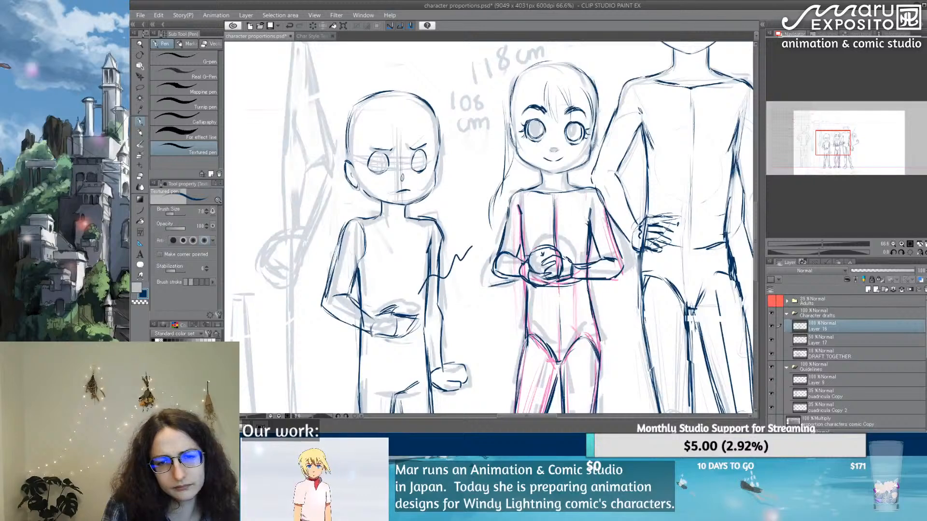
Step: Erase and redraw the 108 cm figure's shoulder curve on the side nearest the 118 cm figure
{"action": "mouse_move", "coordinate": [418, 215]}
{"action": "left_mouse_down"}
{"action": "mouse_move", "coordinate": [440, 235]}
{"action": "mouse_move", "coordinate": [439, 253]}
{"action": "left_mouse_up"}
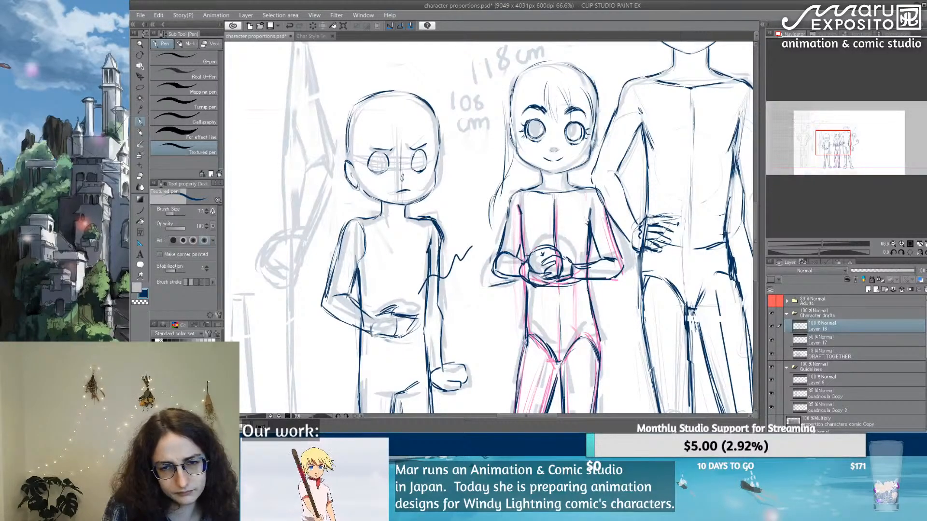
{"action": "key", "text": "e"}
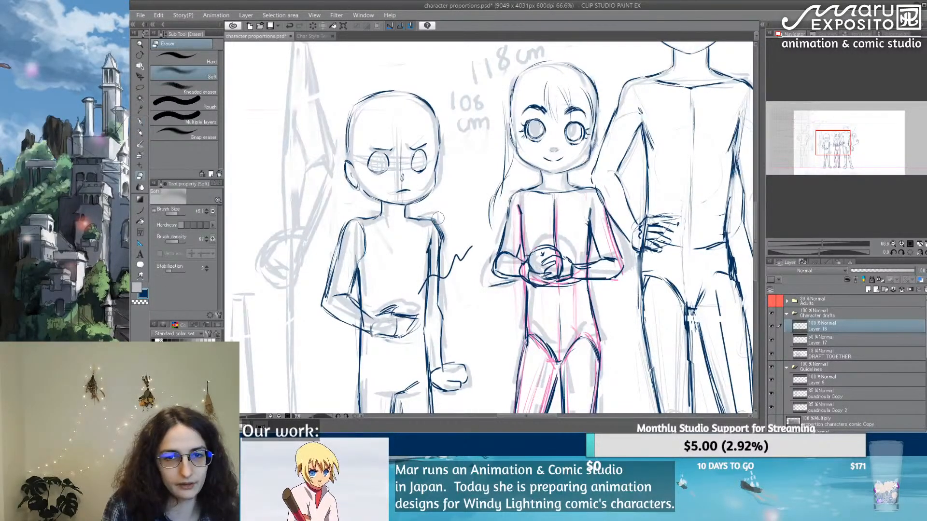
{"action": "key", "text": "p"}
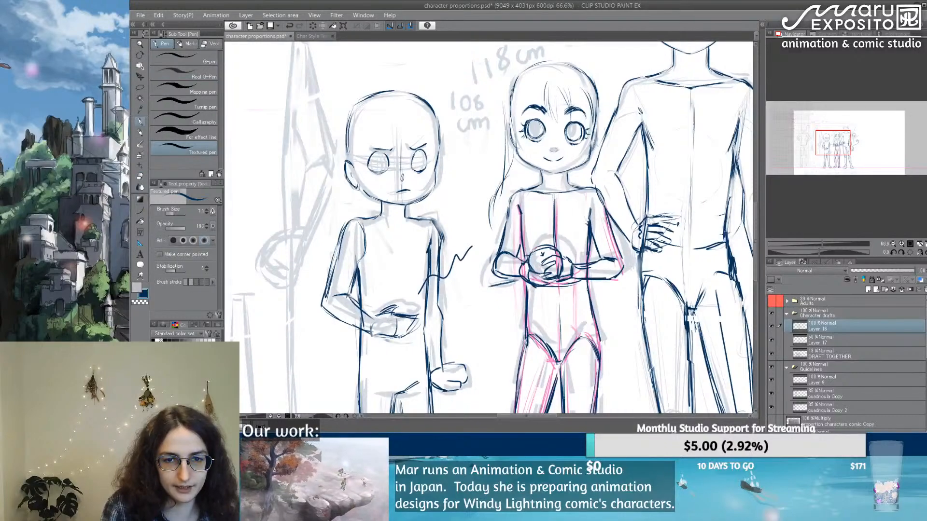
{"action": "left_click_drag", "start_coordinate": [430, 221], "coordinate": [439, 242]}
Step: Mirror the canvas view horizontally and examine the figures' proportions
{"action": "left_click_drag", "start_coordinate": [558, 198], "coordinate": [477, 64]}
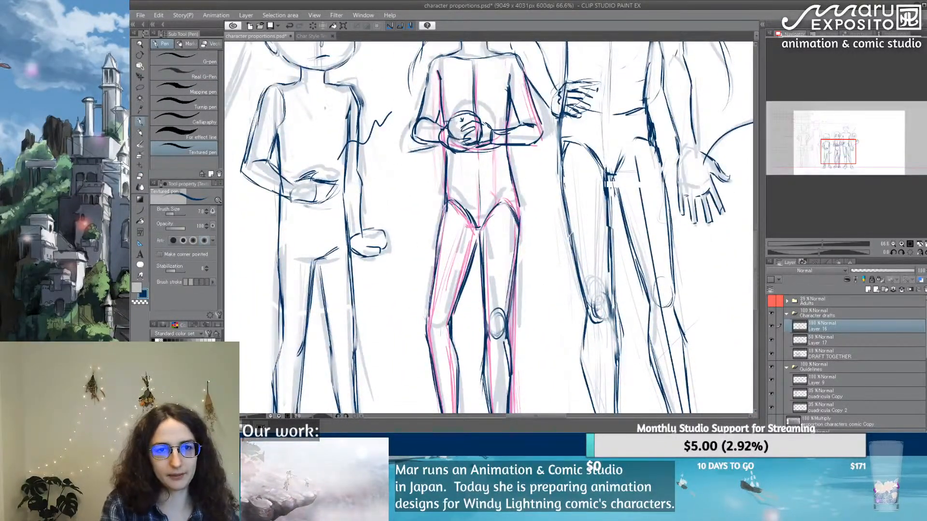
{"action": "left_click", "coordinate": [922, 253]}
{"action": "left_click_drag", "start_coordinate": [619, 241], "coordinate": [439, 187]}
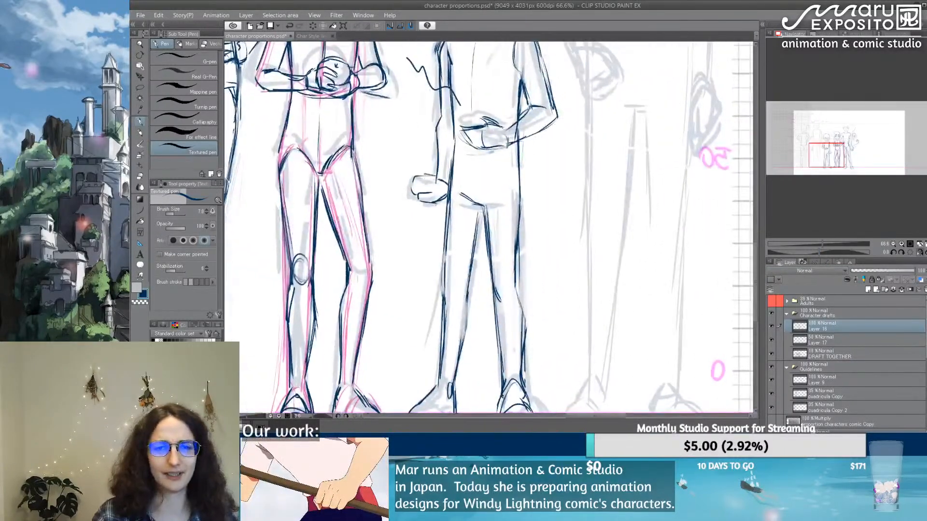
{"action": "scroll", "coordinate": [433, 233], "scroll_direction": "down", "scroll_amount": 5}
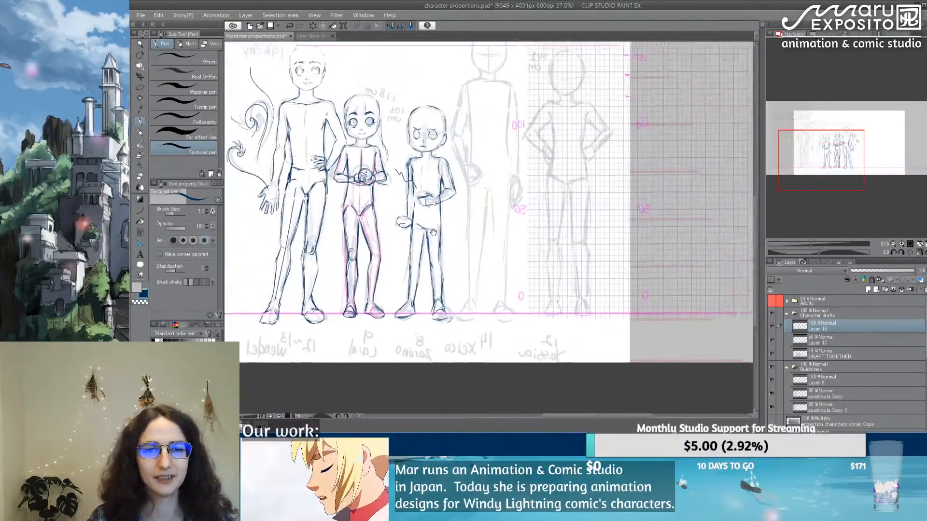
{"action": "left_click_drag", "start_coordinate": [433, 233], "coordinate": [432, 234]}
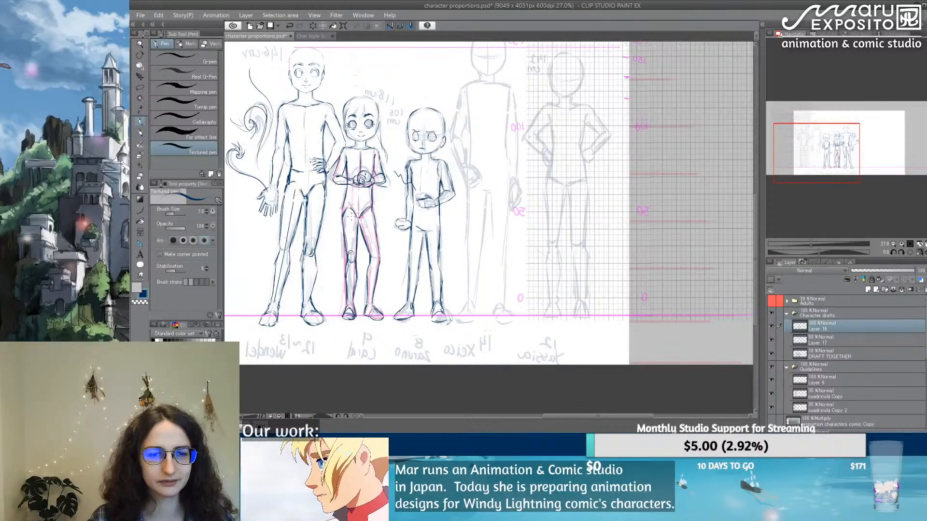
{"action": "scroll", "coordinate": [351, 217], "scroll_direction": "up", "scroll_amount": 2}
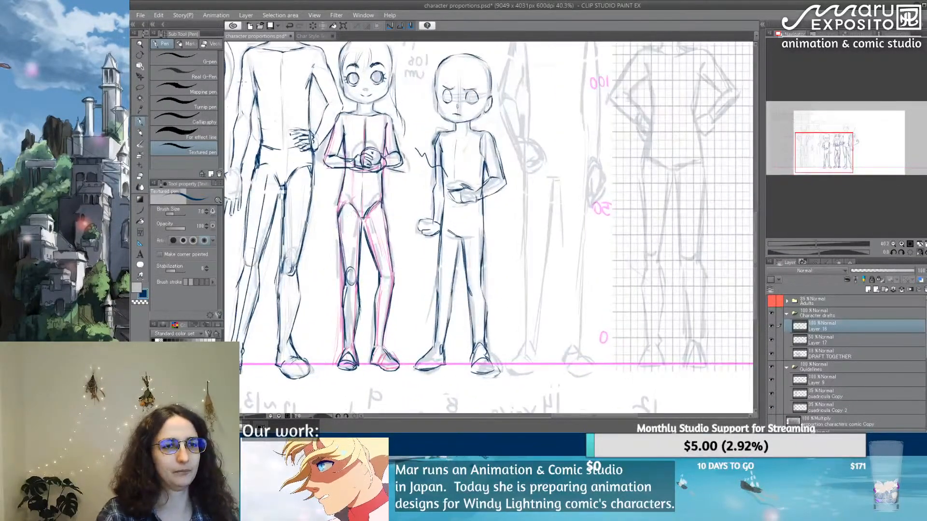
Step: Lasso the 118 cm figure's leg nearest the 146 cm figure, shift its foot slightly inward and stretch the leg upward at the hip
{"action": "left_click", "coordinate": [140, 87]}
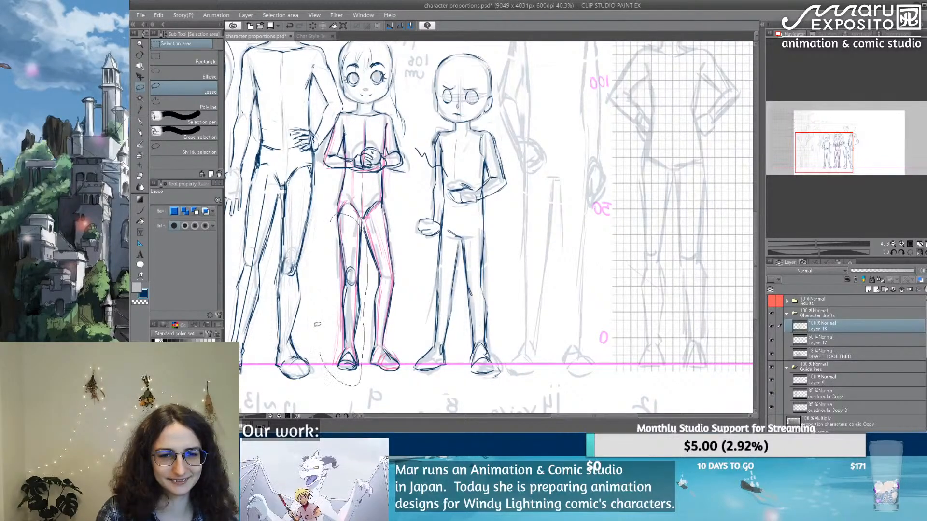
{"action": "left_click_drag", "start_coordinate": [317, 325], "coordinate": [336, 215]}
{"action": "key", "text": "ctrl+t"}
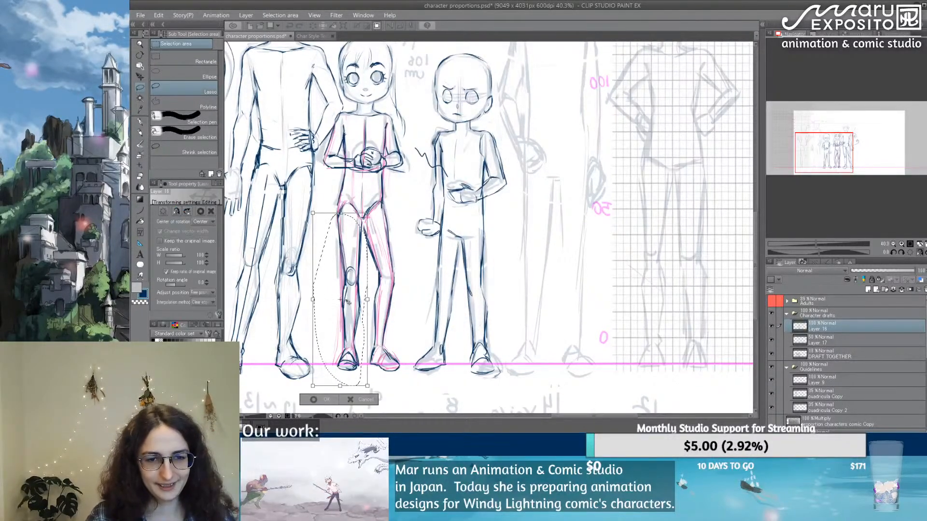
{"action": "left_click_drag", "start_coordinate": [348, 356], "coordinate": [344, 386]}
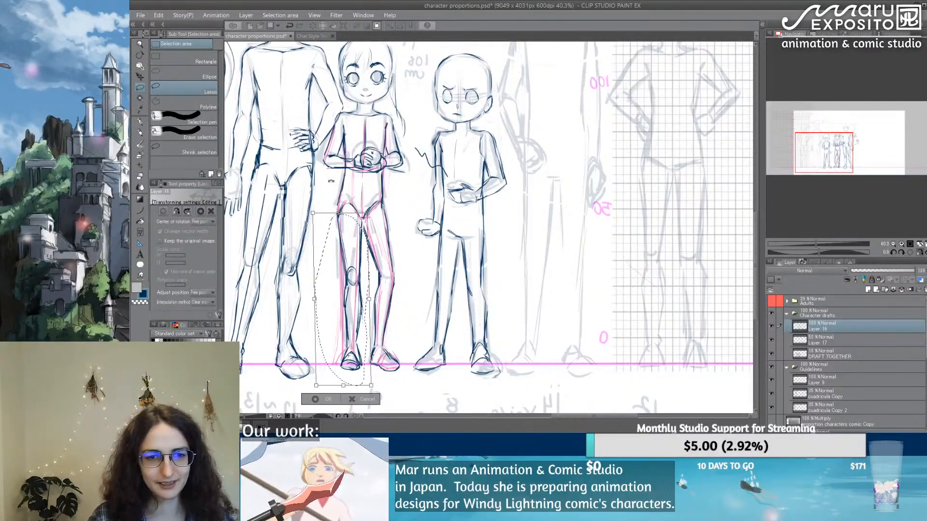
{"action": "left_click_drag", "start_coordinate": [339, 213], "coordinate": [339, 204]}
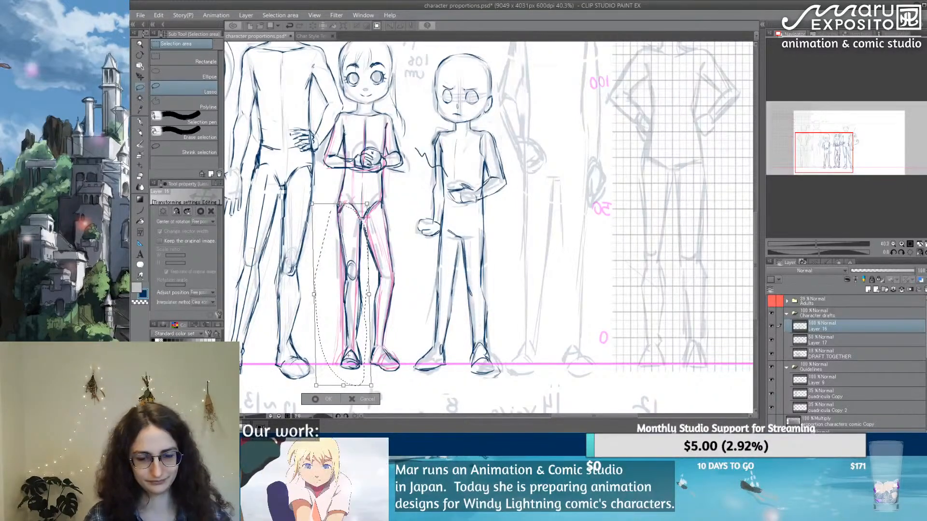
{"action": "key", "text": "Return"}
Step: Redraw the 118 cm figure's lower torso lines between the clasped hands and the hips
{"action": "key", "text": "p"}
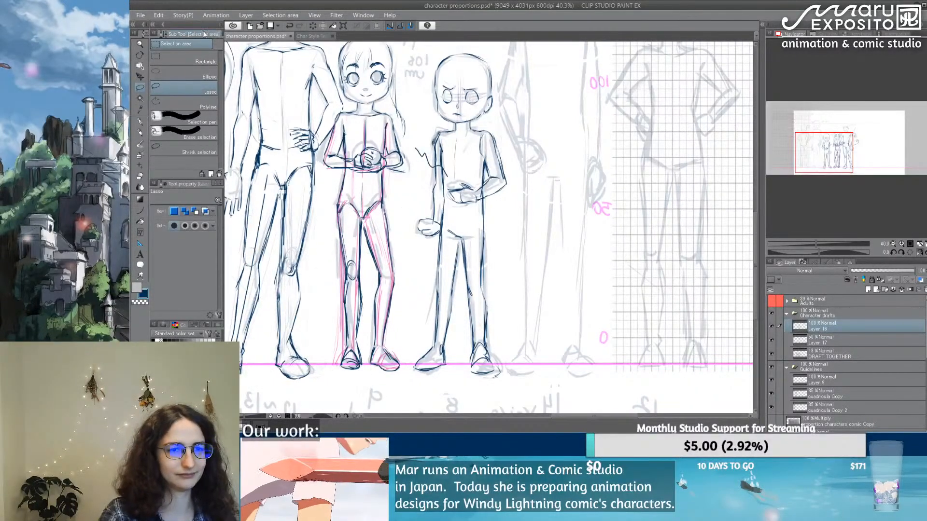
{"action": "left_click_drag", "start_coordinate": [363, 179], "coordinate": [362, 217]}
{"action": "key", "text": "ctrl+z"}
{"action": "mouse_move", "coordinate": [364, 177]}
{"action": "left_mouse_down"}
{"action": "mouse_move", "coordinate": [363, 213]}
{"action": "mouse_move", "coordinate": [342, 175]}
{"action": "left_mouse_up"}
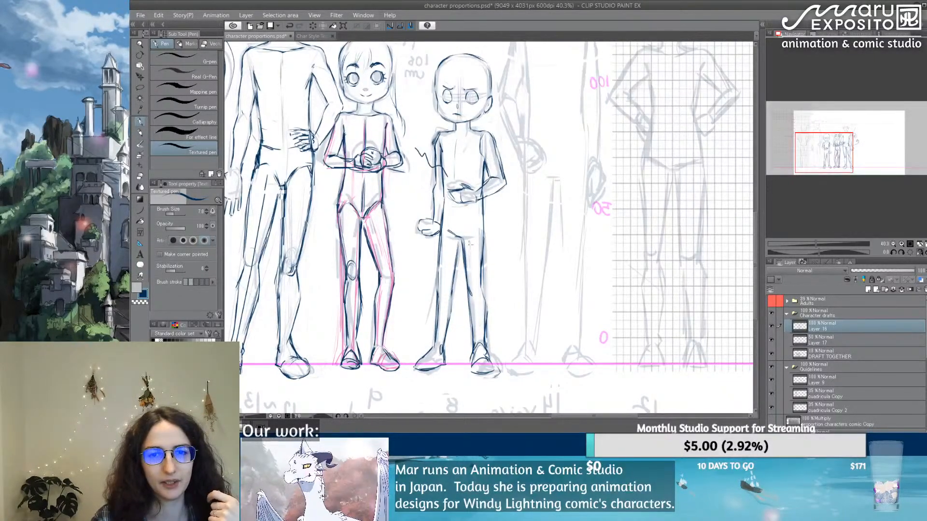
{"action": "scroll", "coordinate": [452, 153], "scroll_direction": "down", "scroll_amount": 3}
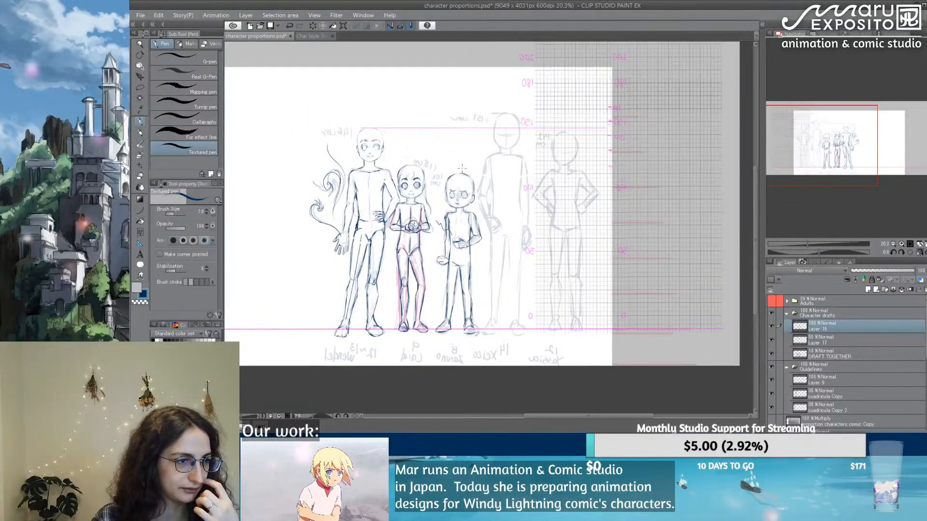
{"action": "scroll", "coordinate": [462, 168], "scroll_direction": "up", "scroll_amount": 3}
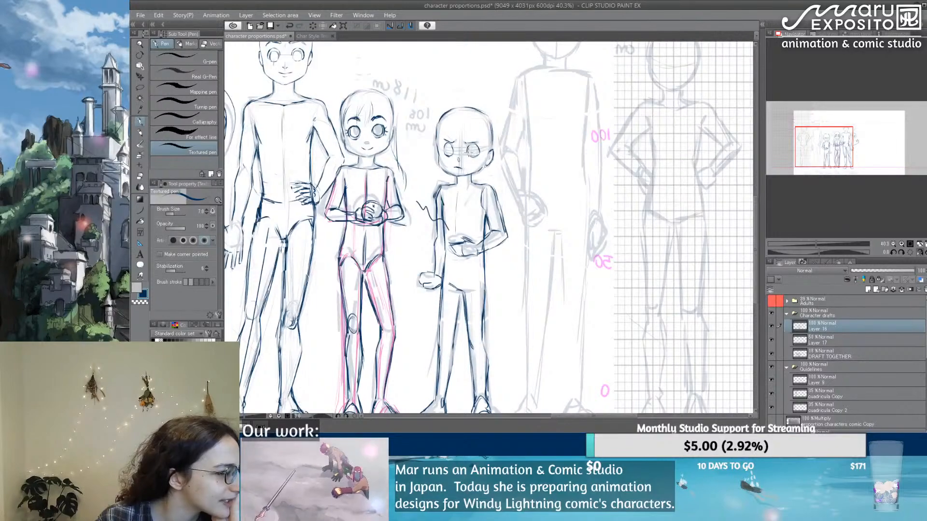
{"action": "scroll", "coordinate": [704, 222], "scroll_direction": "down", "scroll_amount": 2}
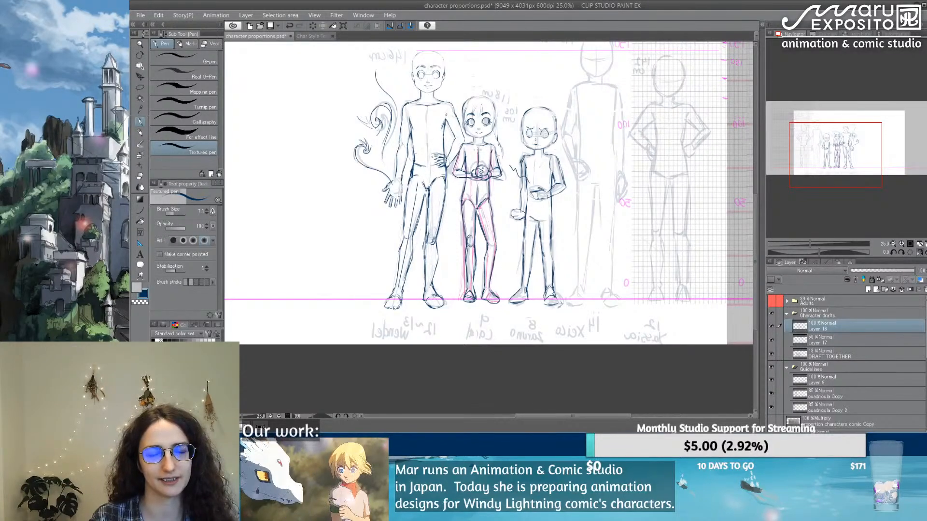
Step: Redraw the outline of the 108 cm figure's eye nearest the visible ear as a cleaner oval
{"action": "left_click_drag", "start_coordinate": [604, 124], "coordinate": [529, 159]}
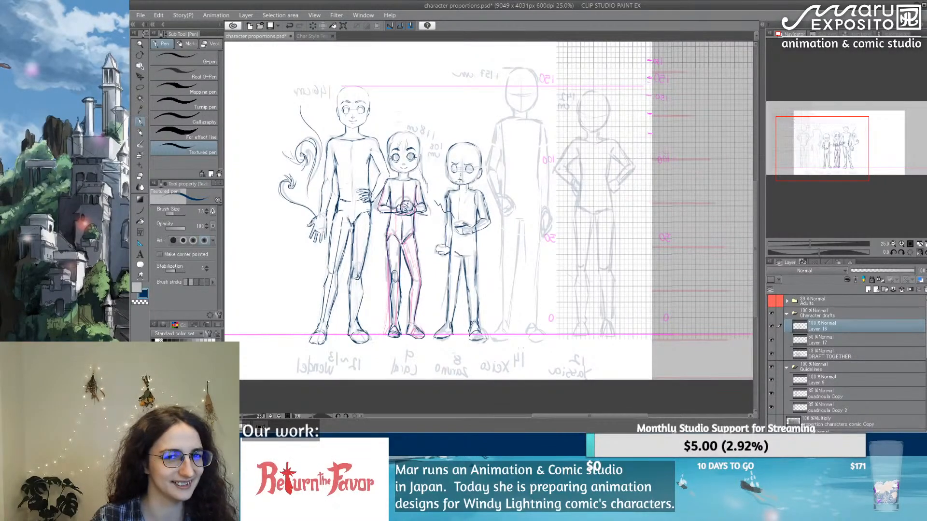
{"action": "scroll", "coordinate": [459, 179], "scroll_direction": "up", "scroll_amount": 2}
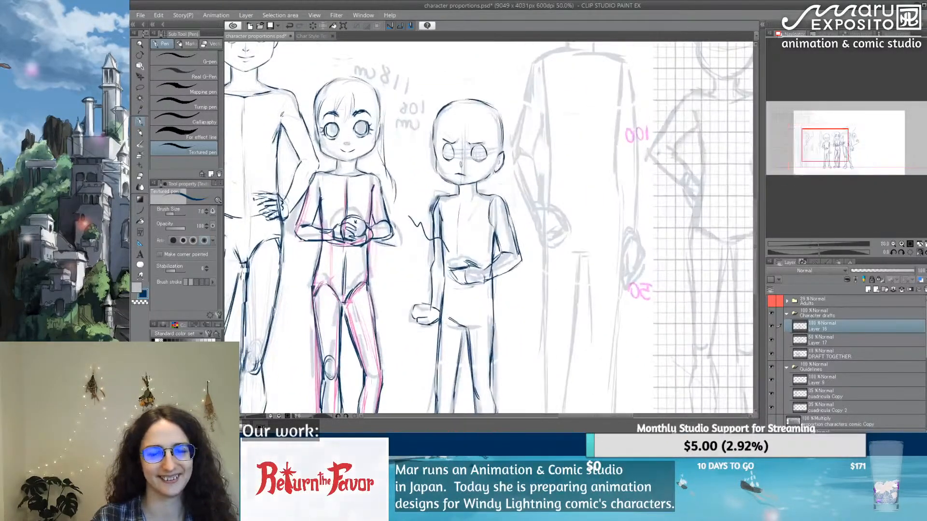
{"action": "scroll", "coordinate": [461, 184], "scroll_direction": "up", "scroll_amount": 3}
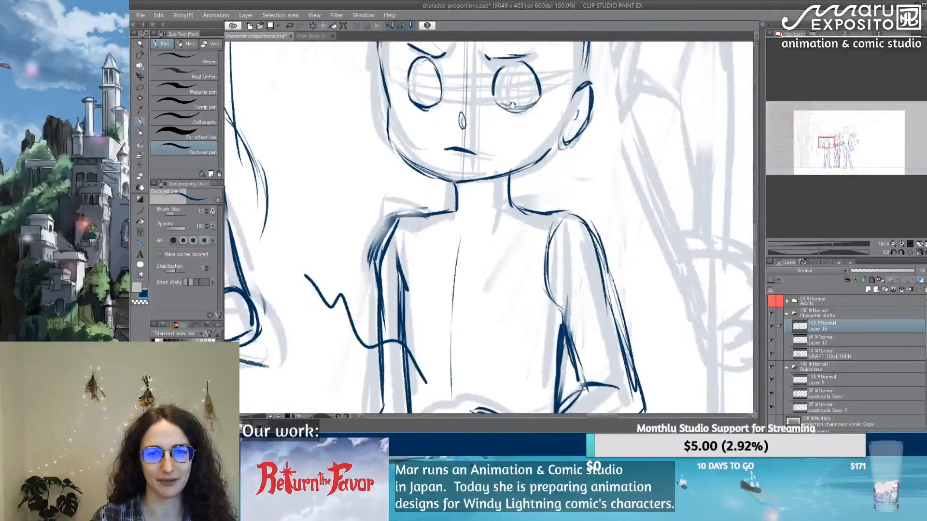
{"action": "left_click_drag", "start_coordinate": [513, 105], "coordinate": [510, 167]}
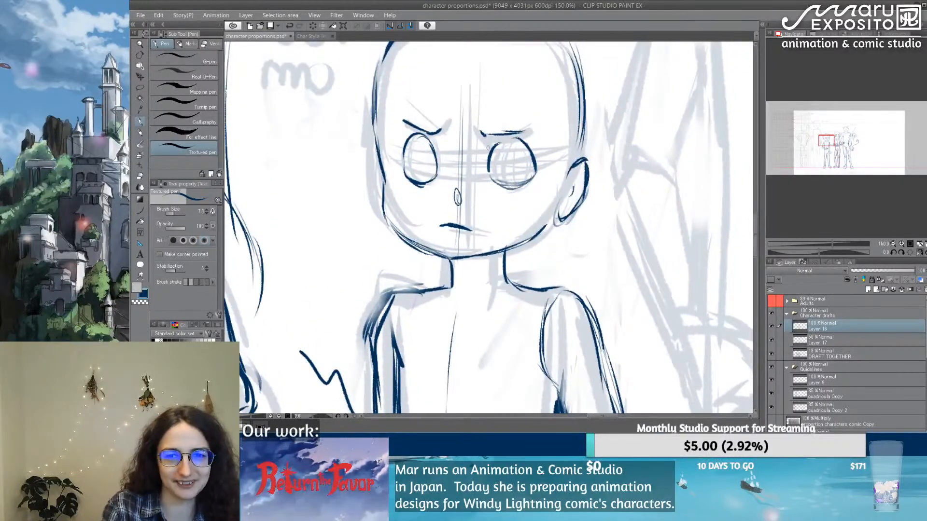
{"action": "key", "text": "e"}
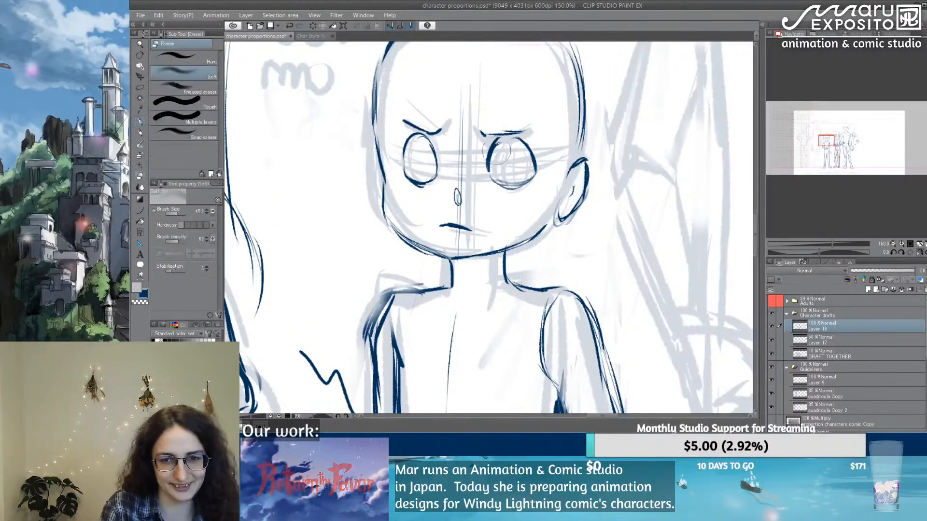
{"action": "key", "text": "p"}
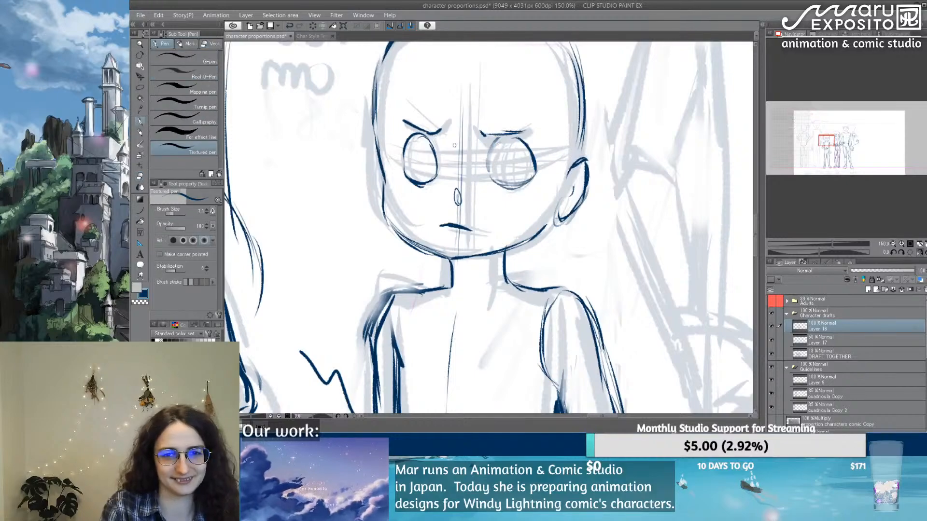
{"action": "mouse_move", "coordinate": [491, 146]}
{"action": "left_mouse_down"}
{"action": "mouse_move", "coordinate": [485, 165]}
{"action": "mouse_move", "coordinate": [517, 135]}
{"action": "left_mouse_up"}
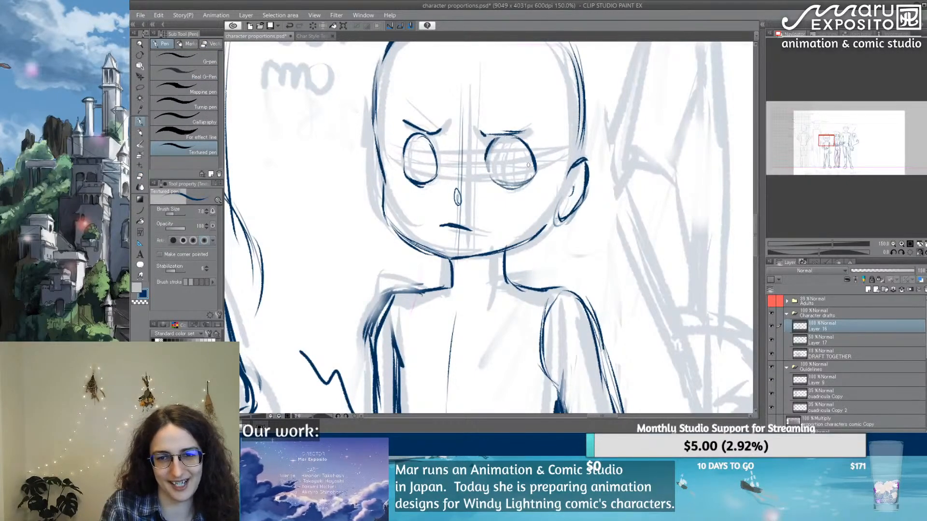
{"action": "left_click_drag", "start_coordinate": [492, 183], "coordinate": [521, 185]}
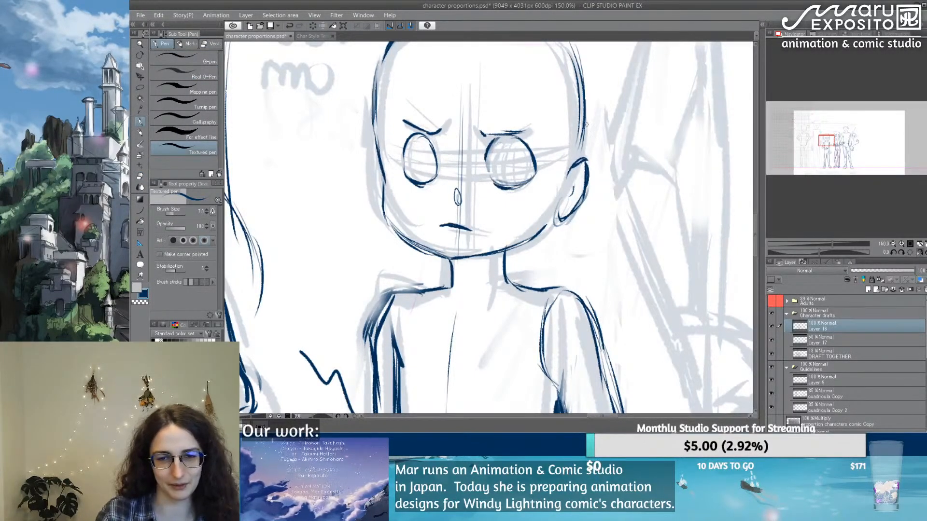
Step: Hide the pink draft lines over the 118 cm figure and compare the traced figures' proportions
{"action": "scroll", "coordinate": [586, 124], "scroll_direction": "down", "scroll_amount": 3}
{"action": "left_click_drag", "start_coordinate": [517, 245], "coordinate": [402, 200]}
{"action": "scroll", "coordinate": [317, 75], "scroll_direction": "down", "scroll_amount": 2}
{"action": "scroll", "coordinate": [317, 75], "scroll_direction": "up", "scroll_amount": 4}
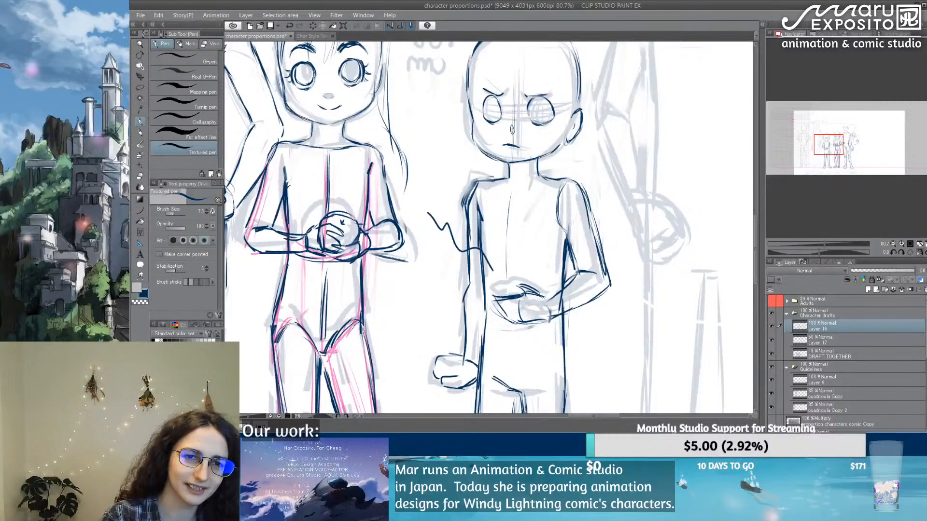
{"action": "key", "text": "e"}
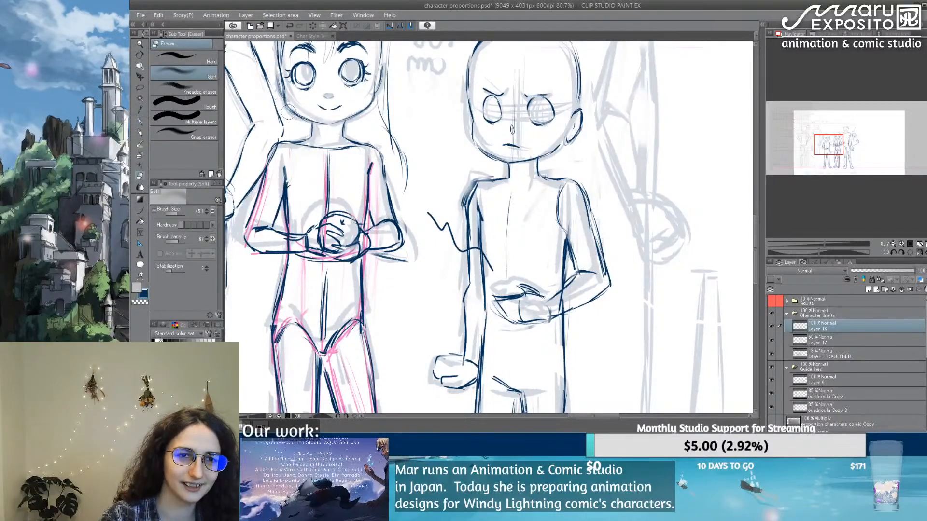
{"action": "left_click", "coordinate": [140, 121]}
{"action": "left_click_drag", "start_coordinate": [415, 270], "coordinate": [423, 98]}
{"action": "scroll", "coordinate": [524, 236], "scroll_direction": "down", "scroll_amount": 5}
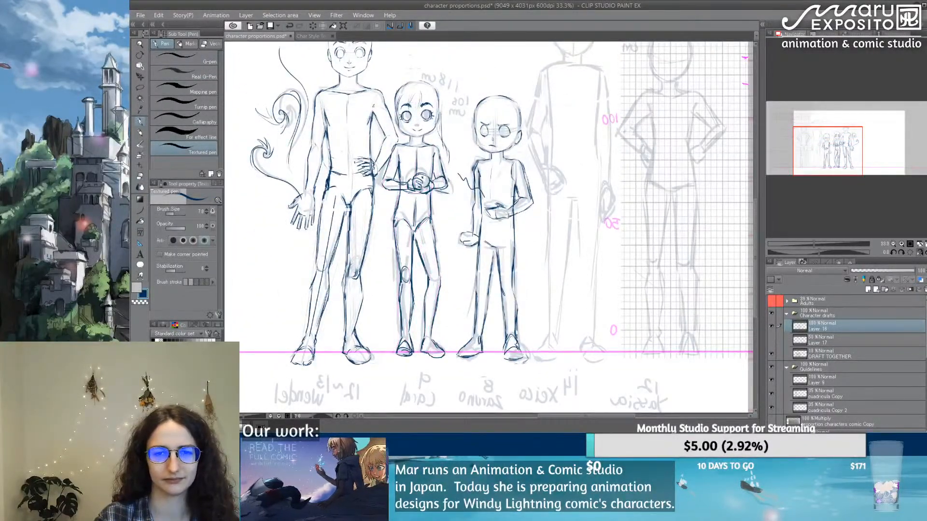
{"action": "left_click_drag", "start_coordinate": [573, 172], "coordinate": [542, 178]}
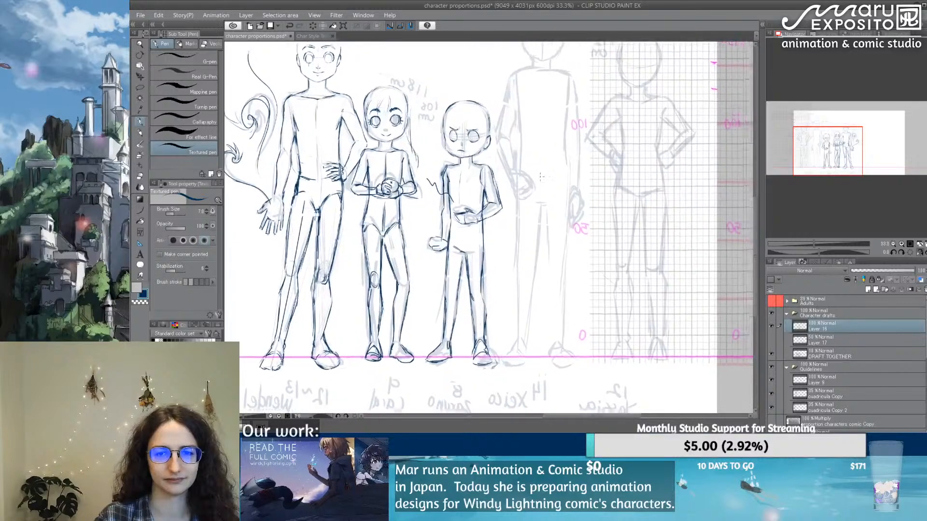
Step: Redraw the outer and inner contours of the 108 cm figure's leg nearest the 118 cm figure
{"action": "scroll", "coordinate": [462, 239], "scroll_direction": "up", "scroll_amount": 1}
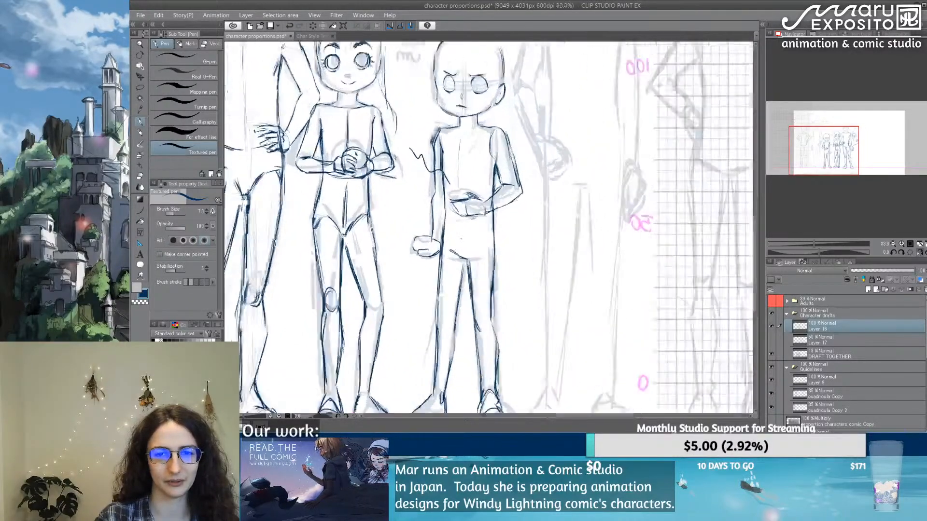
{"action": "left_click_drag", "start_coordinate": [521, 244], "coordinate": [473, 201]}
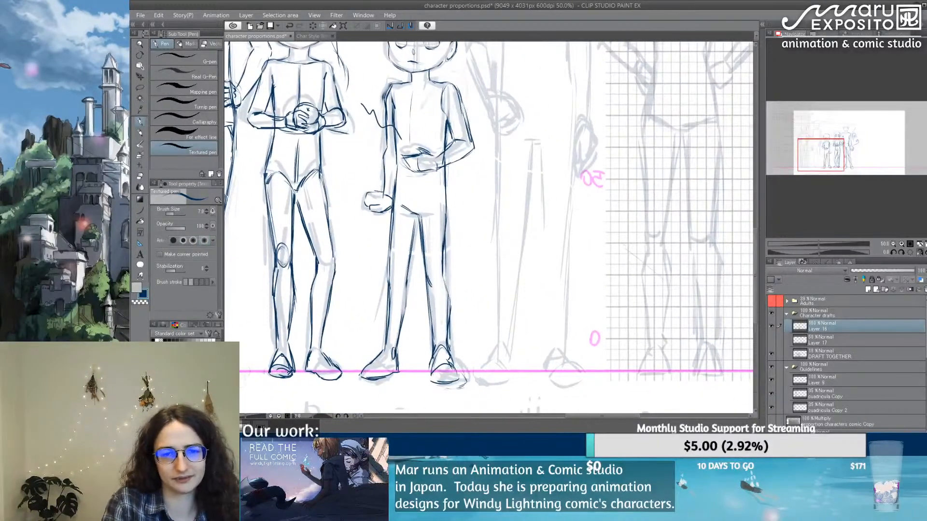
{"action": "left_click_drag", "start_coordinate": [397, 162], "coordinate": [385, 274]}
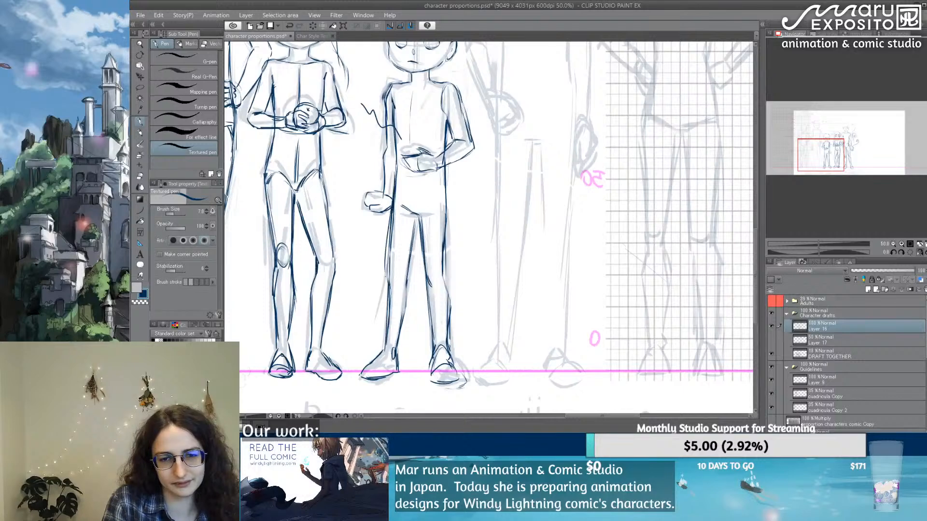
{"action": "left_click_drag", "start_coordinate": [389, 218], "coordinate": [385, 317]}
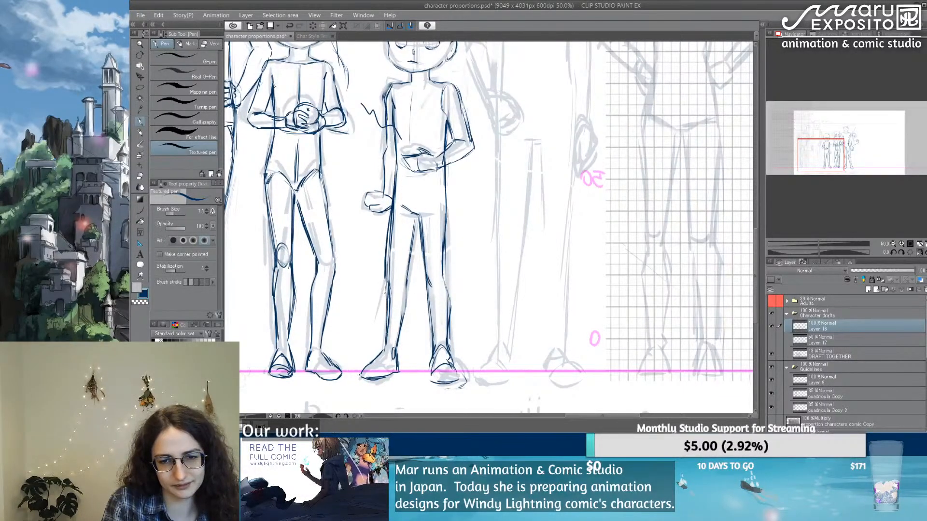
{"action": "key", "text": "e"}
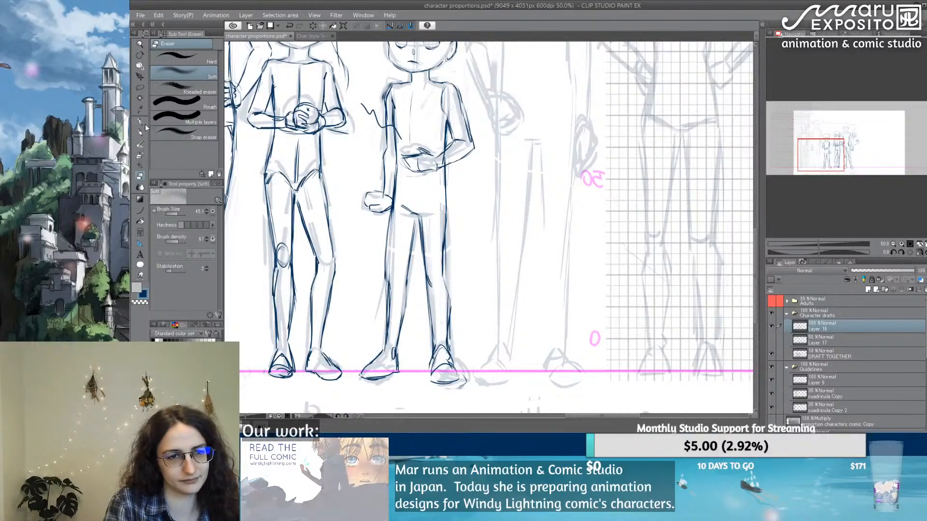
{"action": "key", "text": "p"}
{"action": "left_click_drag", "start_coordinate": [390, 215], "coordinate": [387, 272]}
{"action": "mouse_move", "coordinate": [388, 233]}
{"action": "left_mouse_down"}
{"action": "mouse_move", "coordinate": [386, 287]}
{"action": "mouse_move", "coordinate": [408, 303]}
{"action": "mouse_move", "coordinate": [401, 324]}
{"action": "left_mouse_up"}
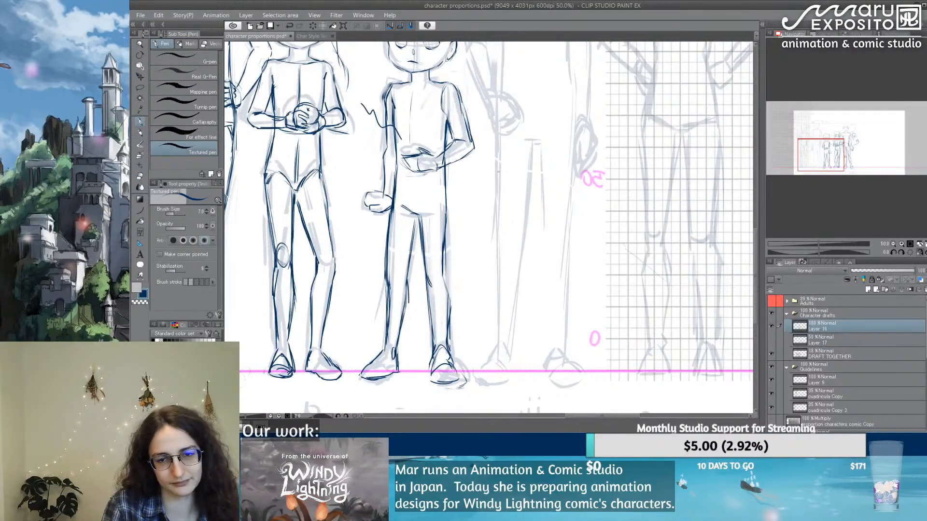
Step: Handwrite the character's name below the 108 cm figure's feet and undo its second word
{"action": "left_click_drag", "start_coordinate": [496, 194], "coordinate": [534, 235]}
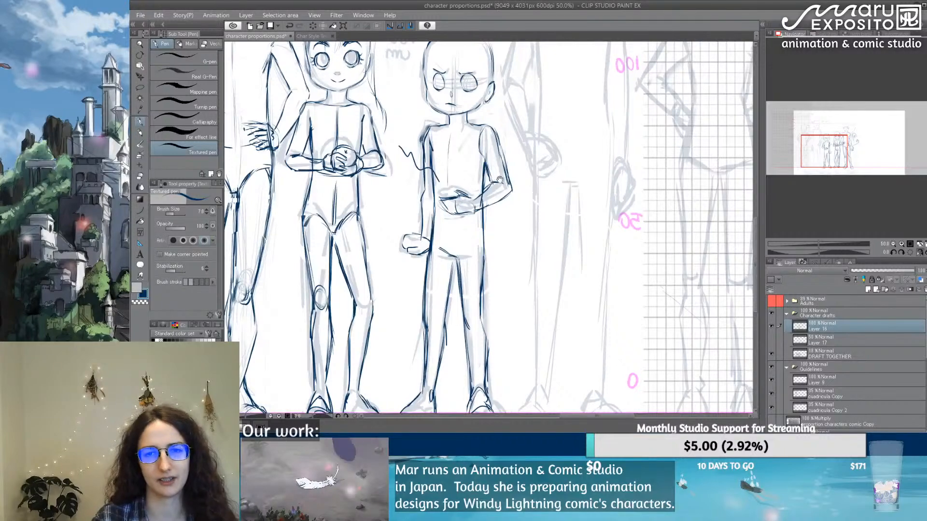
{"action": "left_click_drag", "start_coordinate": [455, 381], "coordinate": [422, 197]}
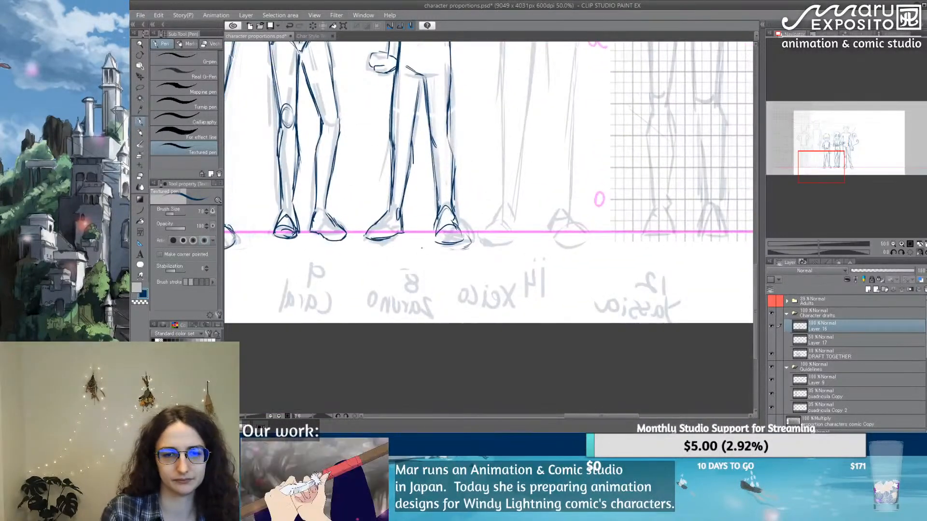
{"action": "mouse_move", "coordinate": [368, 257]}
{"action": "left_mouse_down"}
{"action": "mouse_move", "coordinate": [431, 255]}
{"action": "mouse_move", "coordinate": [414, 277]}
{"action": "mouse_move", "coordinate": [429, 268]}
{"action": "mouse_move", "coordinate": [457, 278]}
{"action": "left_mouse_up"}
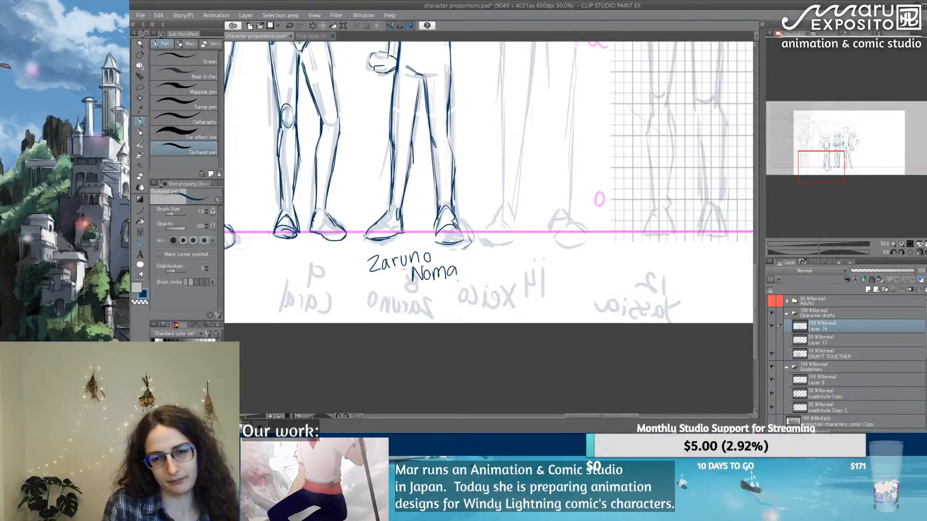
{"action": "key", "text": "ctrl+z"}
{"action": "key", "text": "ctrl+z"}
{"action": "key", "text": "ctrl+z"}
{"action": "key", "text": "ctrl+z"}
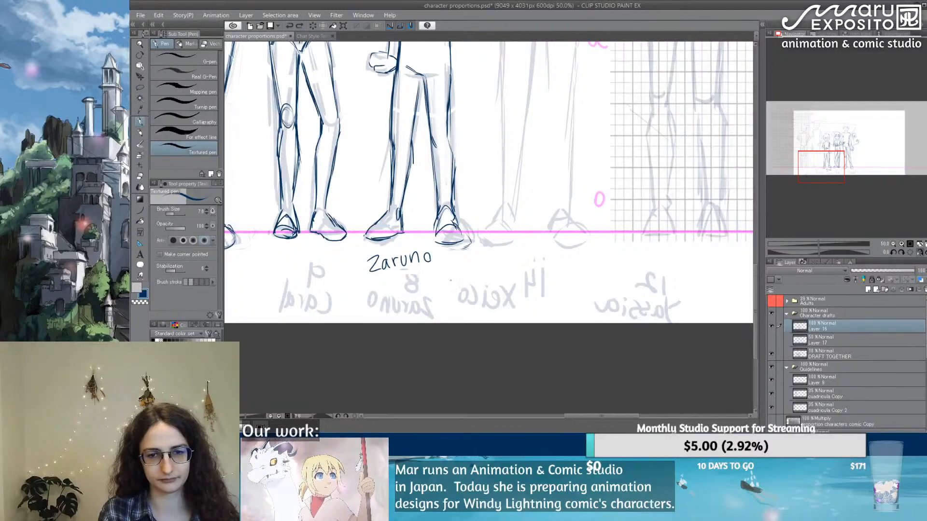
Step: Draw the 108 cm figure's vertical centre line down the chest and lower torso, cleaning up the old stray line
{"action": "scroll", "coordinate": [449, 213], "scroll_direction": "down", "scroll_amount": 5}
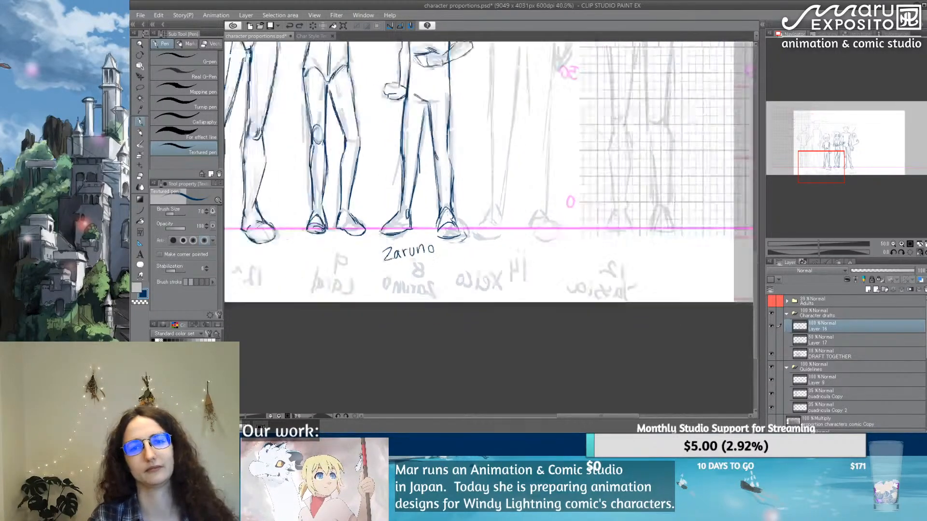
{"action": "left_click_drag", "start_coordinate": [476, 120], "coordinate": [469, 236]}
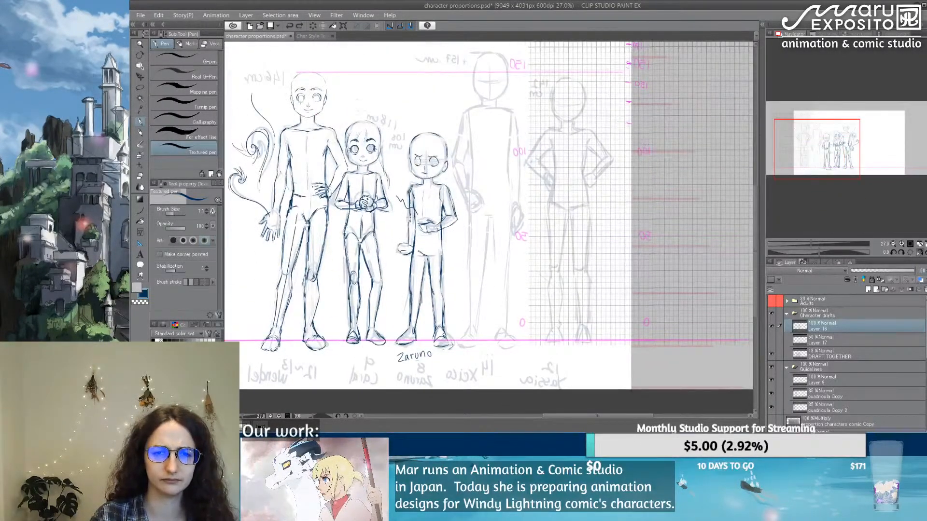
{"action": "scroll", "coordinate": [445, 208], "scroll_direction": "up", "scroll_amount": 4}
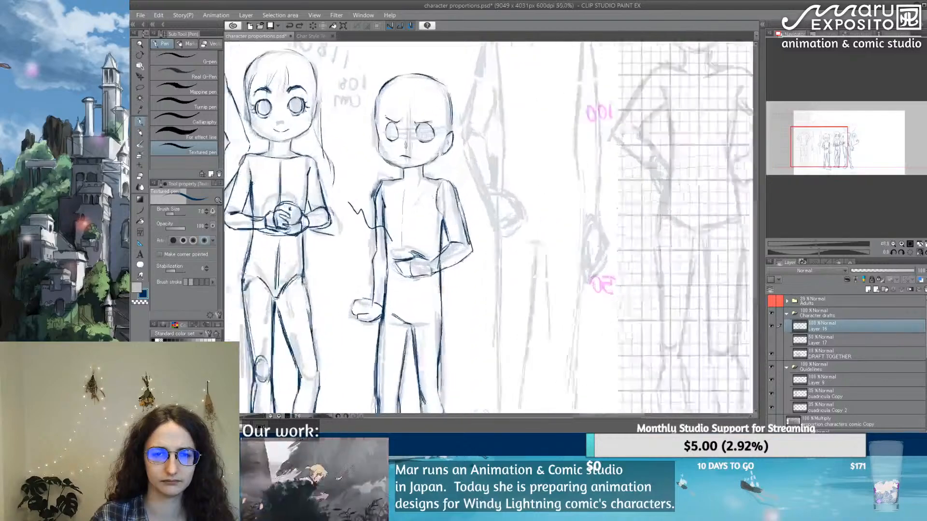
{"action": "scroll", "coordinate": [416, 202], "scroll_direction": "up", "scroll_amount": 2}
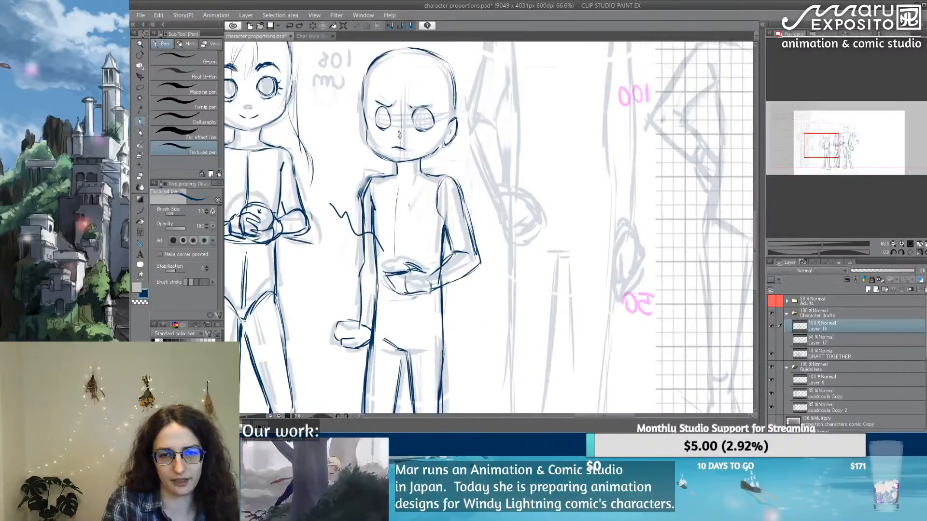
{"action": "left_click_drag", "start_coordinate": [403, 200], "coordinate": [401, 251]}
{"action": "left_click_drag", "start_coordinate": [402, 202], "coordinate": [401, 261]}
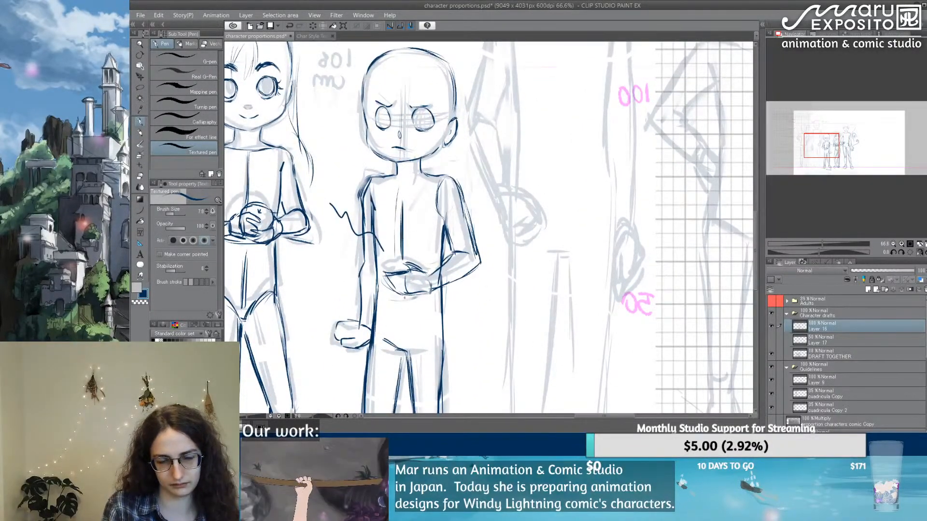
{"action": "left_click_drag", "start_coordinate": [404, 298], "coordinate": [406, 340]}
{"action": "key", "text": "e"}
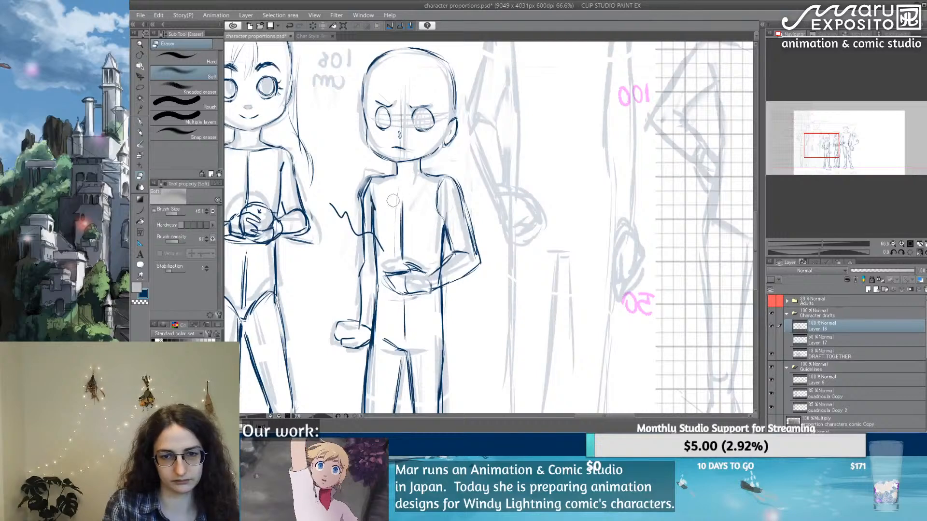
{"action": "left_click", "coordinate": [140, 122]}
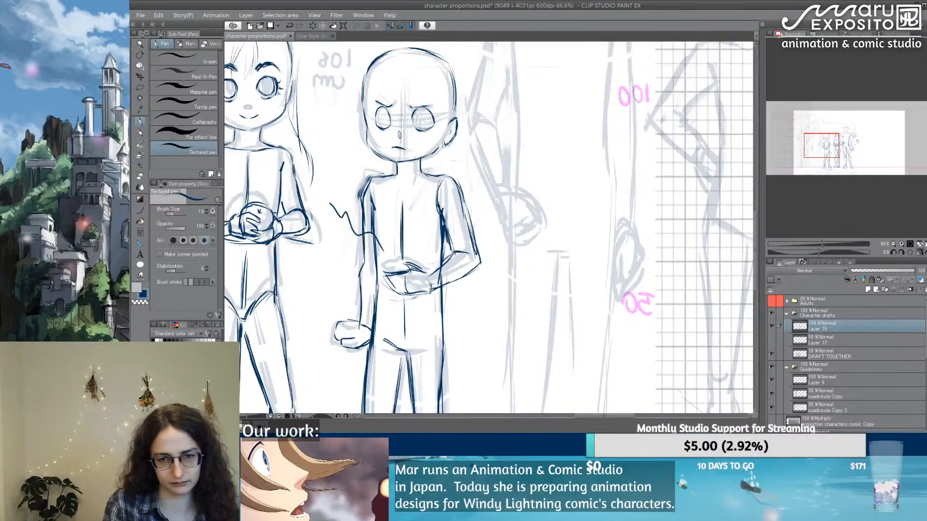
Step: Erase the excess lines between the 108 cm figure's torso and bent arm, and try a new side line from the armpit
{"action": "key", "text": "e"}
{"action": "mouse_move", "coordinate": [438, 237]}
{"action": "left_mouse_down"}
{"action": "mouse_move", "coordinate": [441, 217]}
{"action": "mouse_move", "coordinate": [454, 253]}
{"action": "left_mouse_up"}
{"action": "left_click", "coordinate": [140, 121]}
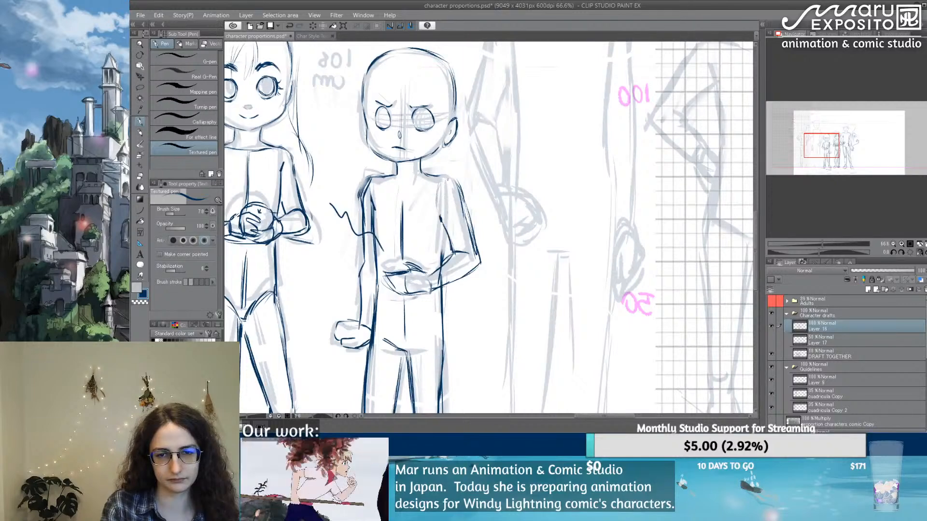
{"action": "mouse_move", "coordinate": [438, 178]}
{"action": "left_mouse_down"}
{"action": "mouse_move", "coordinate": [459, 185]}
{"action": "mouse_move", "coordinate": [464, 212]}
{"action": "mouse_move", "coordinate": [442, 259]}
{"action": "left_mouse_up"}
{"action": "key", "text": "ctrl+z"}
Step: Clean up and redraw the 108 cm figure's shoulder and upper-arm lines on the side nearest the 118 cm figure
{"action": "mouse_move", "coordinate": [369, 204]}
{"action": "left_mouse_down"}
{"action": "mouse_move", "coordinate": [375, 212]}
{"action": "mouse_move", "coordinate": [365, 185]}
{"action": "mouse_move", "coordinate": [375, 179]}
{"action": "mouse_move", "coordinate": [360, 211]}
{"action": "mouse_move", "coordinate": [375, 234]}
{"action": "left_mouse_up"}
{"action": "key", "text": "e"}
{"action": "left_click", "coordinate": [140, 122]}
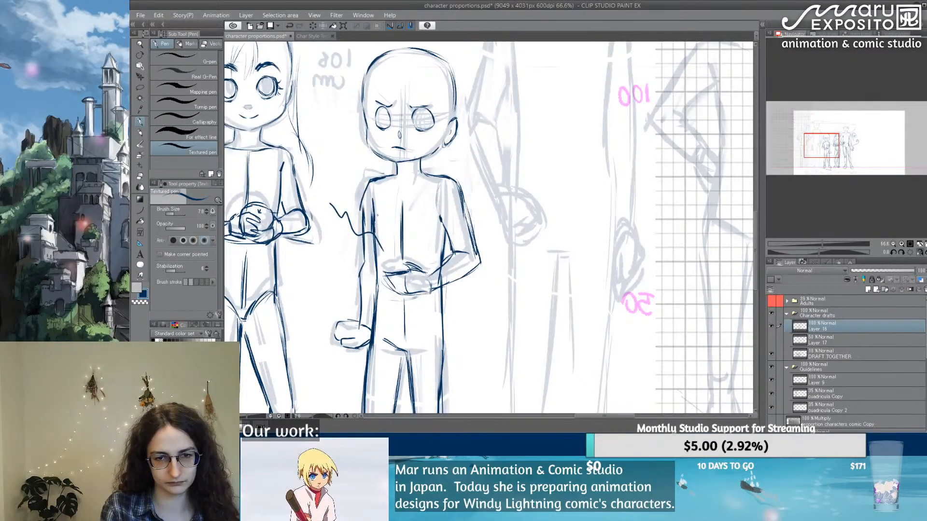
{"action": "left_click_drag", "start_coordinate": [370, 181], "coordinate": [362, 215]}
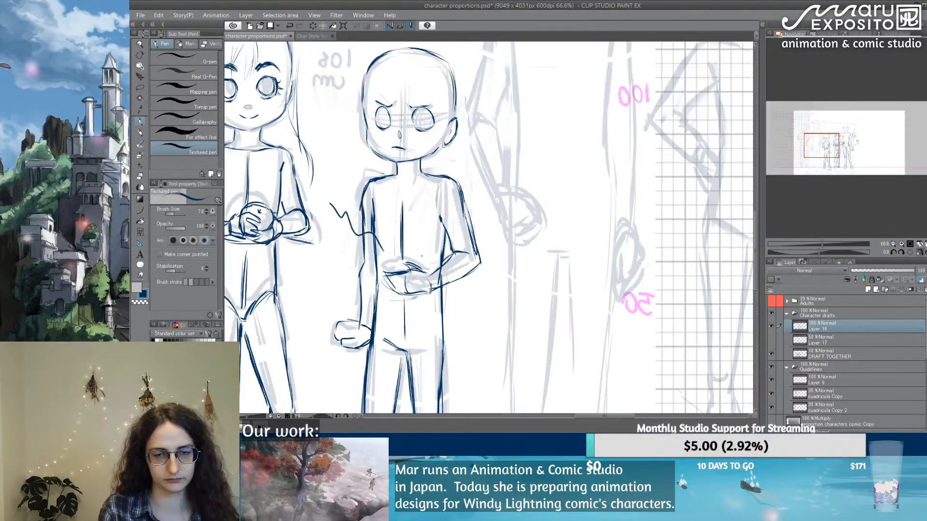
Step: Try finger lines on the fist of the 108 cm figure's straight arm, and erase the hand's navy lines
{"action": "left_click_drag", "start_coordinate": [542, 245], "coordinate": [471, 186]}
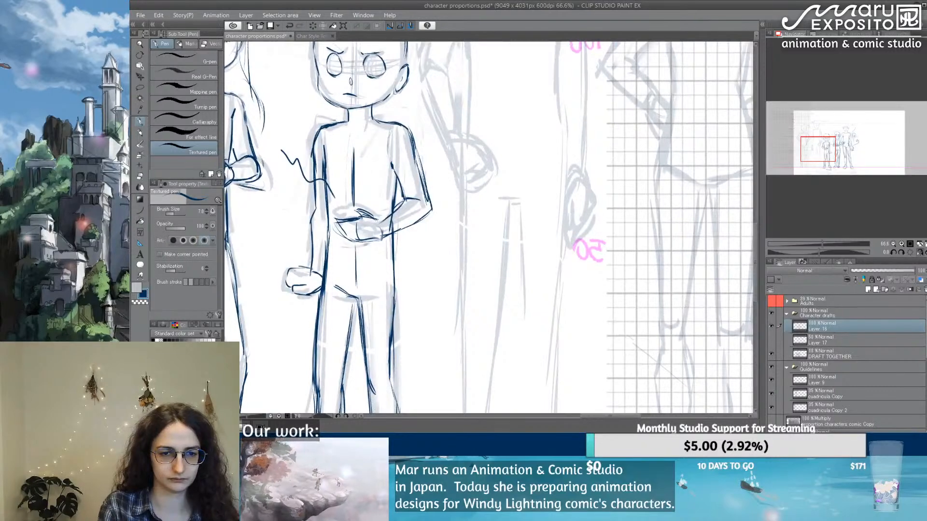
{"action": "mouse_move", "coordinate": [291, 279]}
{"action": "left_mouse_down"}
{"action": "mouse_move", "coordinate": [295, 298]}
{"action": "mouse_move", "coordinate": [311, 306]}
{"action": "mouse_move", "coordinate": [300, 269]}
{"action": "mouse_move", "coordinate": [289, 270]}
{"action": "left_mouse_up"}
{"action": "key", "text": "e"}
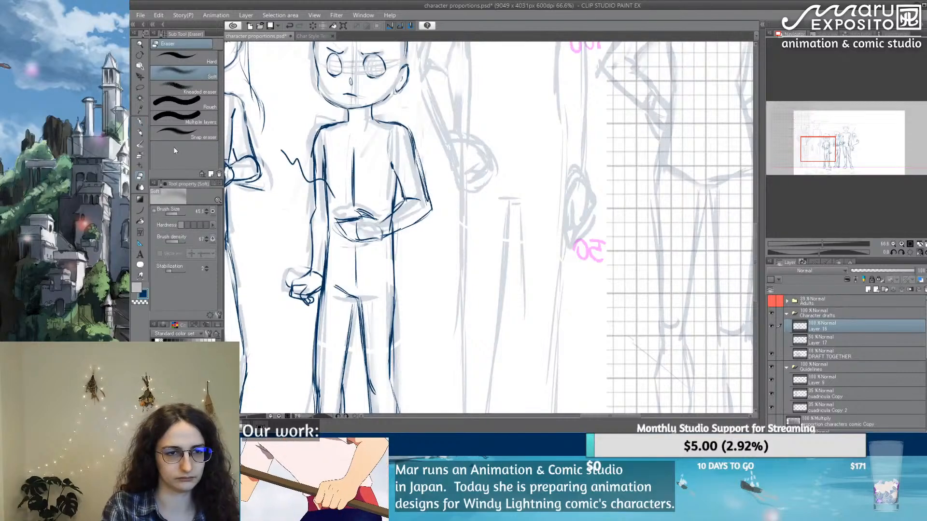
{"action": "left_click", "coordinate": [140, 122]}
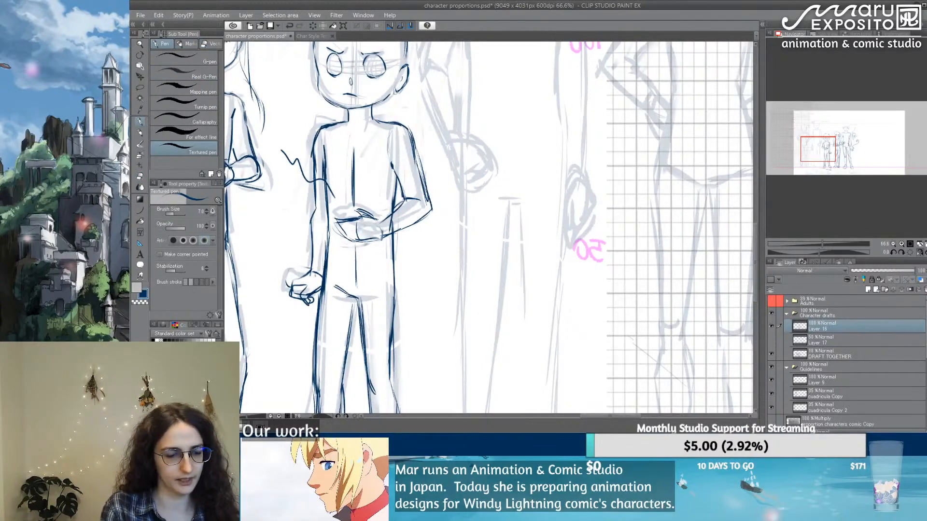
{"action": "key", "text": "e"}
{"action": "left_click_drag", "start_coordinate": [312, 273], "coordinate": [289, 293]}
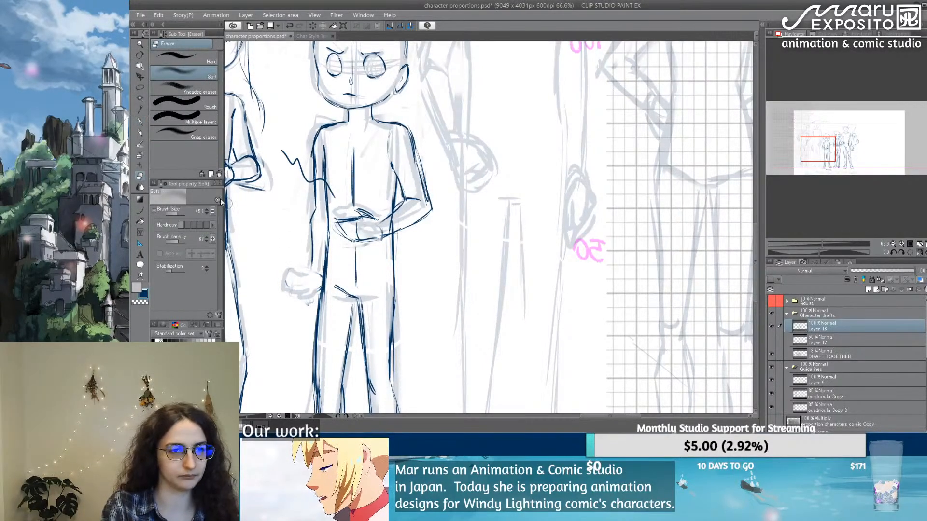
Step: Redraw the clenched fist with folded fingers at the wrist of the 108 cm figure's straight arm
{"action": "key", "text": "p"}
{"action": "mouse_move", "coordinate": [314, 261]}
{"action": "left_mouse_down"}
{"action": "mouse_move", "coordinate": [323, 271]}
{"action": "mouse_move", "coordinate": [293, 272]}
{"action": "mouse_move", "coordinate": [293, 290]}
{"action": "mouse_move", "coordinate": [306, 291]}
{"action": "left_mouse_up"}
{"action": "key", "text": "ctrl+z"}
{"action": "mouse_move", "coordinate": [306, 276]}
{"action": "left_mouse_down"}
{"action": "mouse_move", "coordinate": [320, 286]}
{"action": "mouse_move", "coordinate": [308, 297]}
{"action": "mouse_move", "coordinate": [323, 291]}
{"action": "left_mouse_up"}
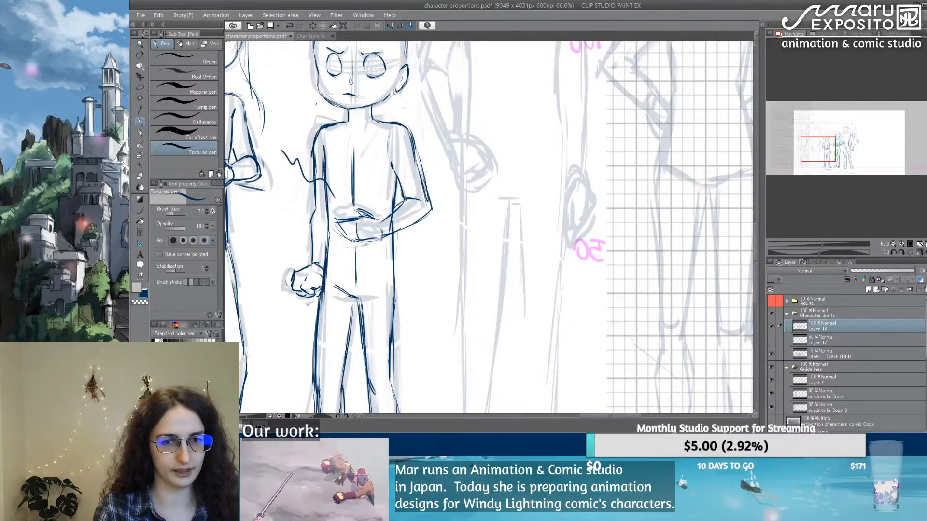
{"action": "key", "text": "e"}
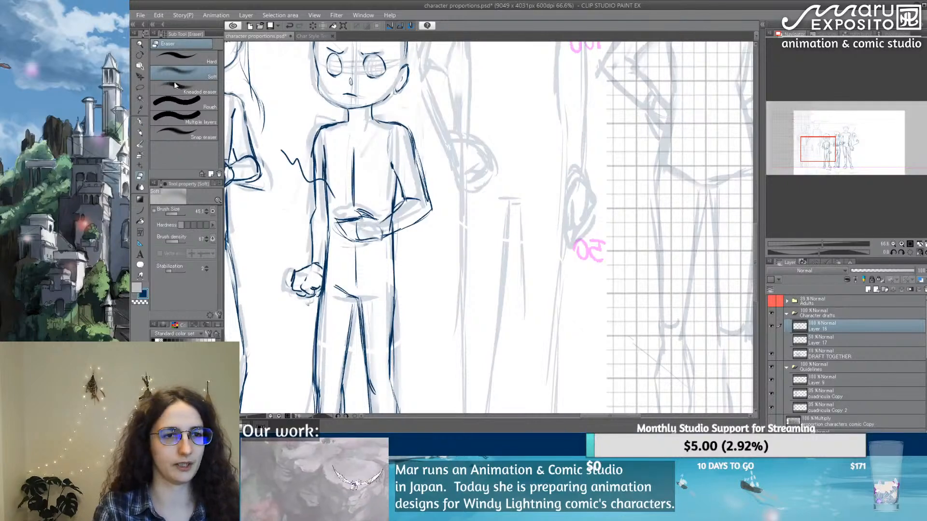
{"action": "left_click", "coordinate": [140, 122]}
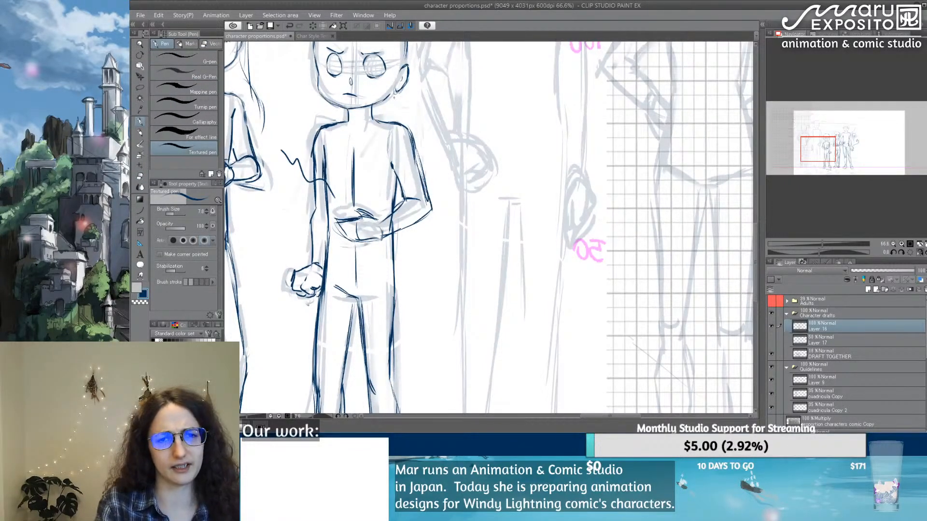
Step: Add a collar line at the base of the 108 cm figure's neck, erase its excess, and refine the neck and shoulder junction
{"action": "left_click_drag", "start_coordinate": [431, 65], "coordinate": [397, 143]}
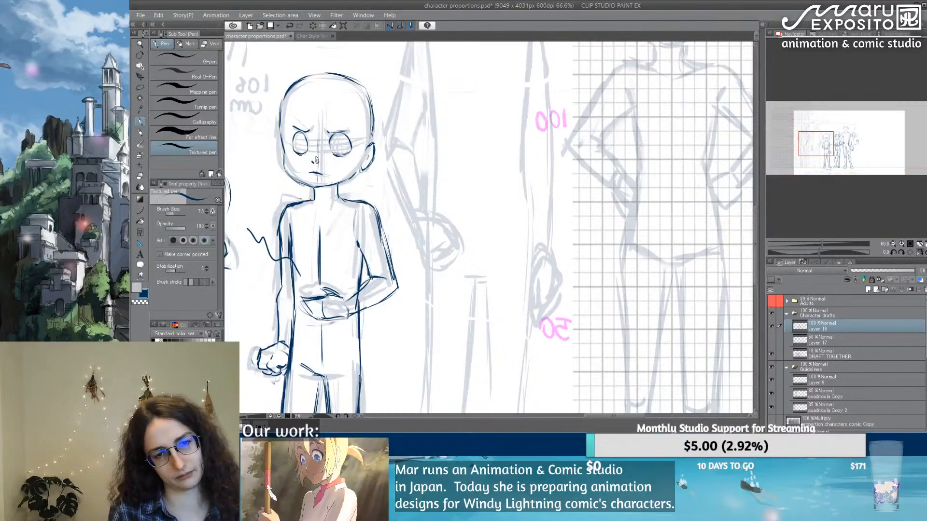
{"action": "left_click_drag", "start_coordinate": [492, 265], "coordinate": [592, 43]}
{"action": "left_click_drag", "start_coordinate": [505, 222], "coordinate": [415, 286]}
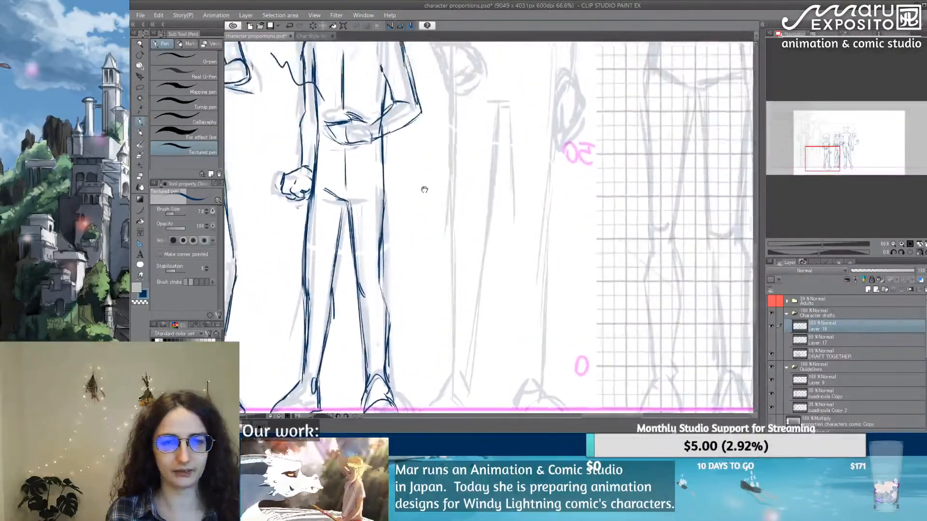
{"action": "left_click_drag", "start_coordinate": [425, 186], "coordinate": [429, 320]}
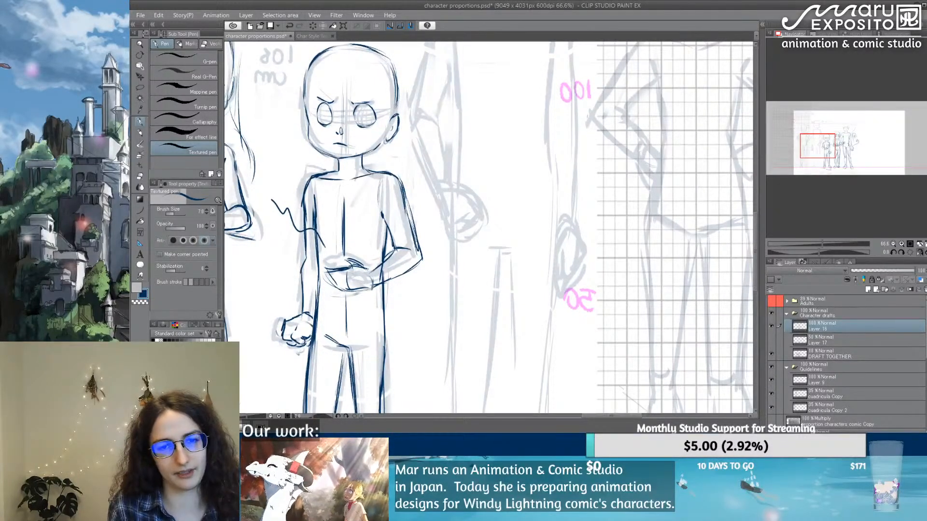
{"action": "left_click_drag", "start_coordinate": [372, 174], "coordinate": [344, 181]}
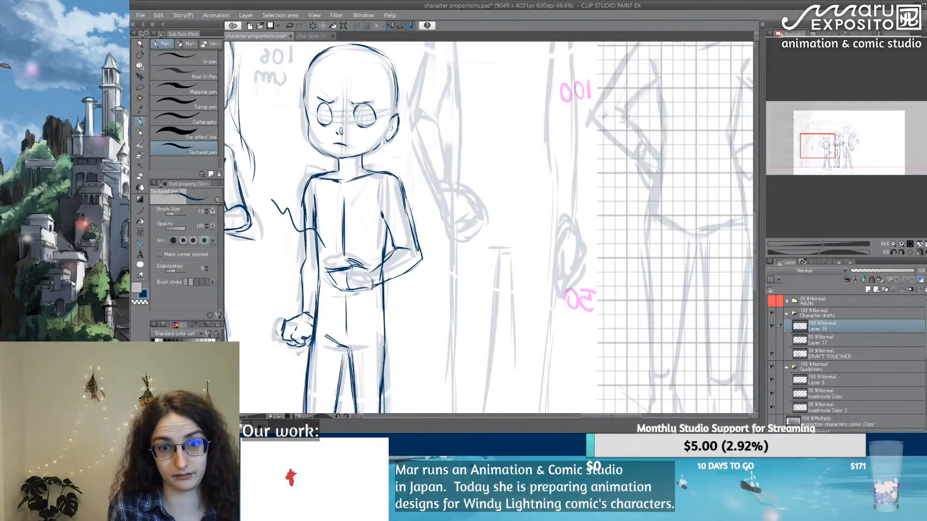
{"action": "key", "text": "e"}
{"action": "left_click_drag", "start_coordinate": [345, 179], "coordinate": [336, 182]}
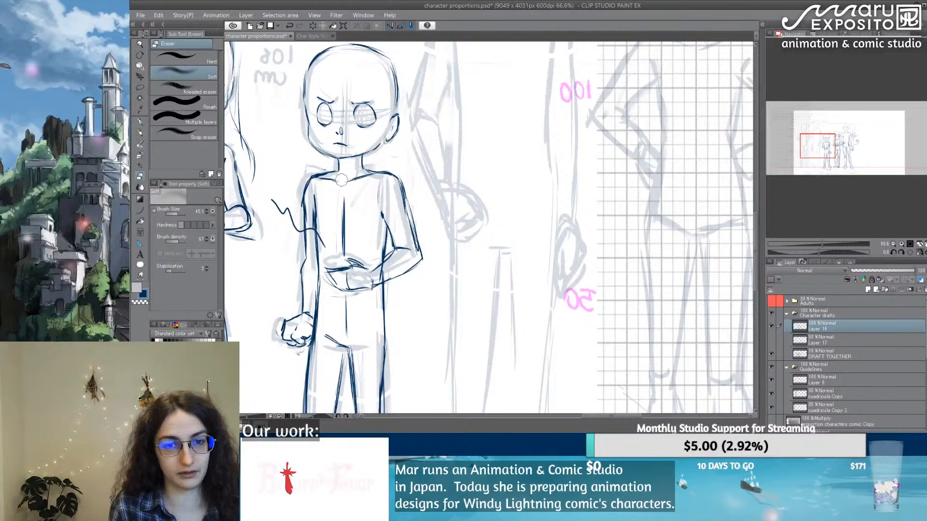
{"action": "left_click", "coordinate": [140, 122]}
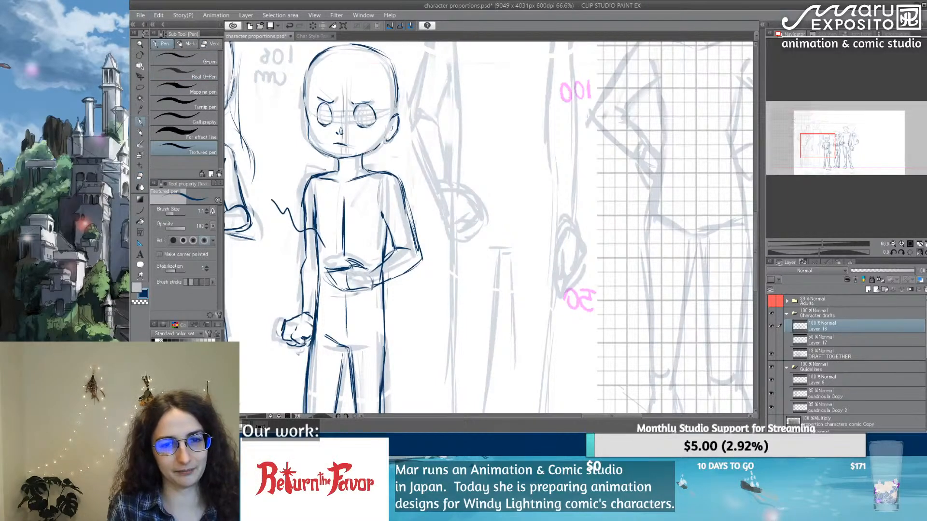
{"action": "mouse_move", "coordinate": [338, 163]}
{"action": "left_mouse_down"}
{"action": "mouse_move", "coordinate": [335, 175]}
{"action": "mouse_move", "coordinate": [366, 171]}
{"action": "left_mouse_up"}
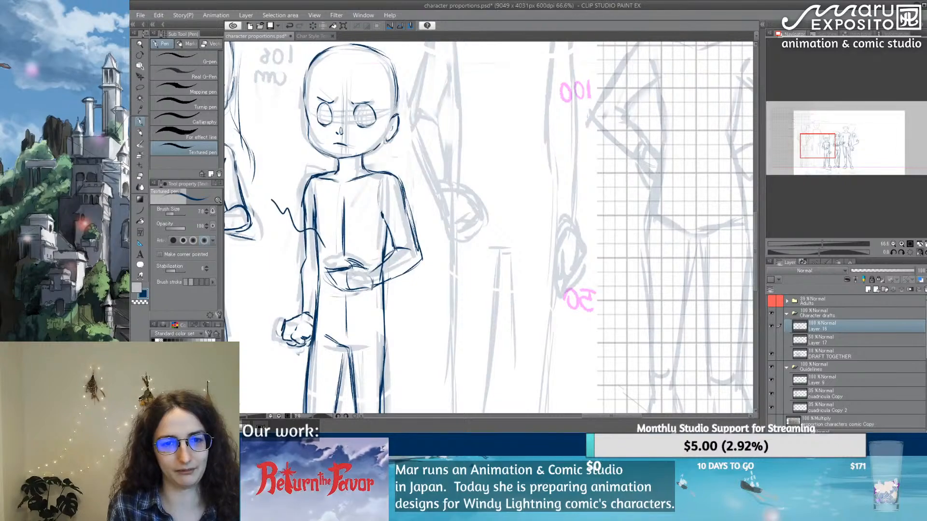
Step: Flip the canvas view back horizontally and examine the whole character lineup from head to feet
{"action": "left_click_drag", "start_coordinate": [378, 318], "coordinate": [434, 56]}
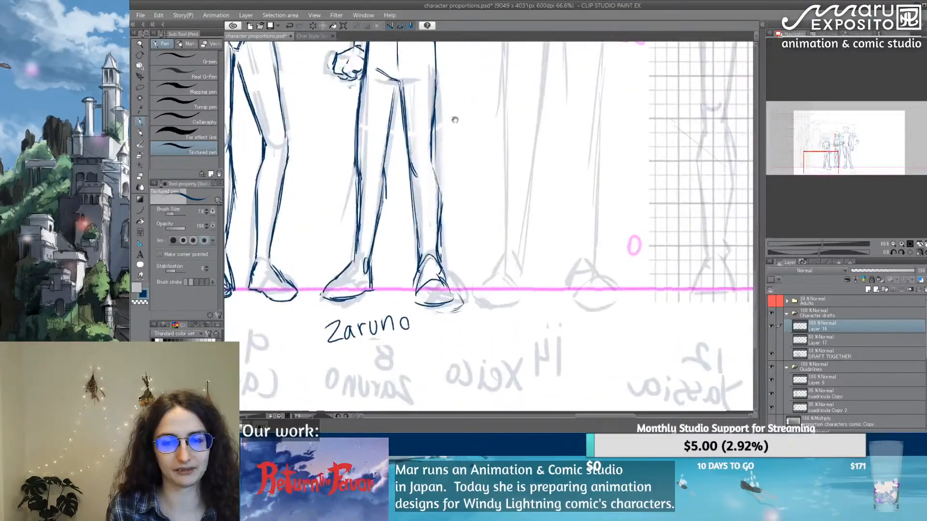
{"action": "left_click_drag", "start_coordinate": [456, 110], "coordinate": [396, 170]}
{"action": "scroll", "coordinate": [396, 169], "scroll_direction": "down", "scroll_amount": 2}
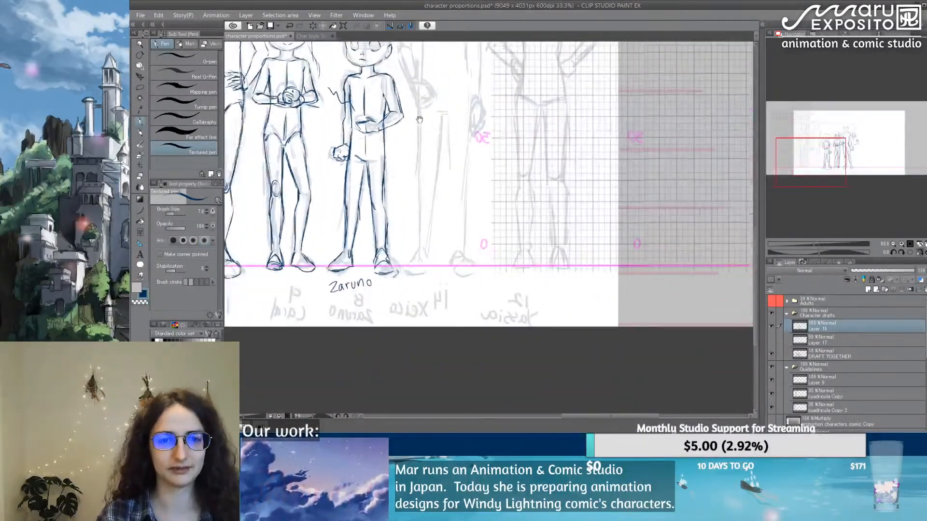
{"action": "left_click_drag", "start_coordinate": [423, 114], "coordinate": [511, 236]}
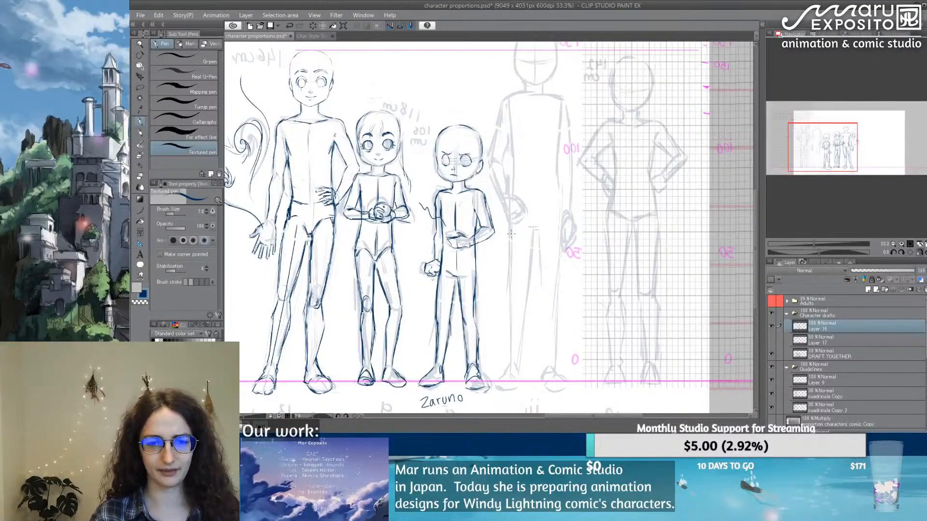
{"action": "left_click", "coordinate": [922, 253]}
{"action": "left_click_drag", "start_coordinate": [579, 309], "coordinate": [475, 181]}
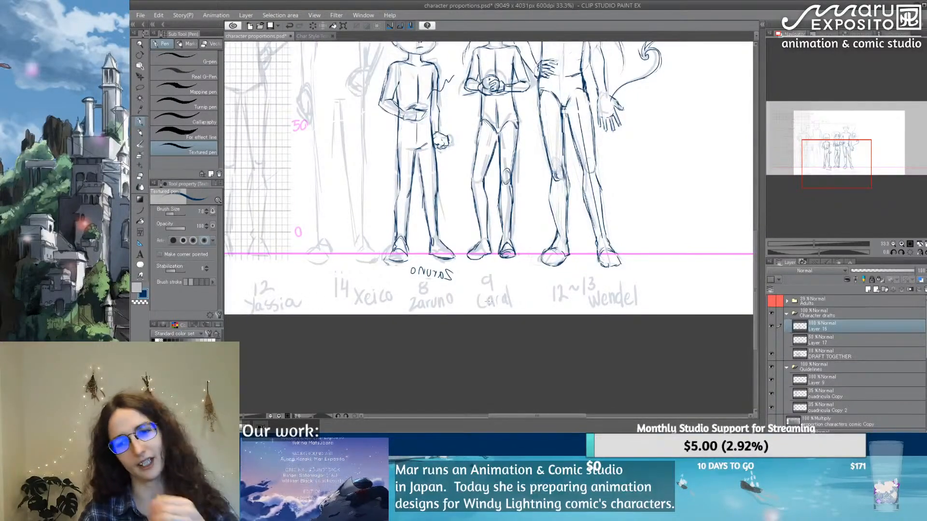
{"action": "scroll", "coordinate": [594, 169], "scroll_direction": "down", "scroll_amount": 3}
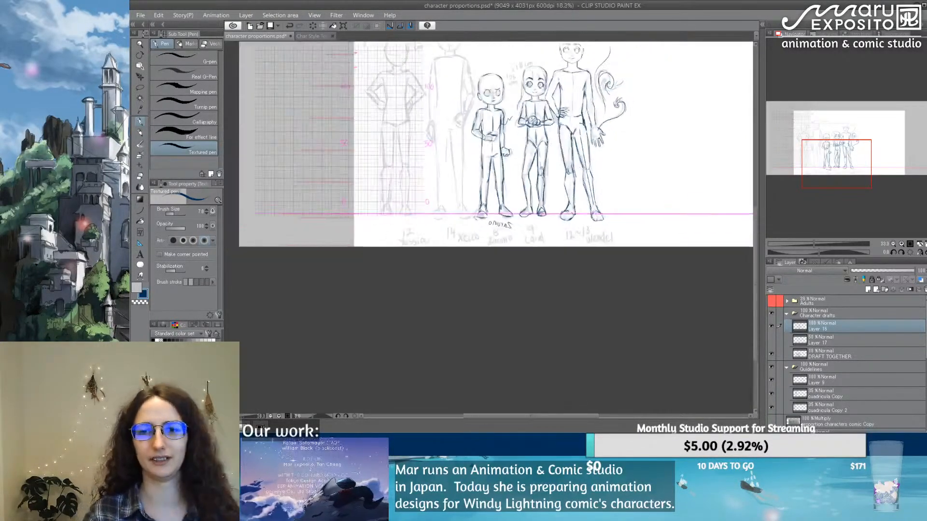
{"action": "left_click_drag", "start_coordinate": [584, 166], "coordinate": [542, 257]}
{"action": "scroll", "coordinate": [533, 285], "scroll_direction": "up", "scroll_amount": 1}
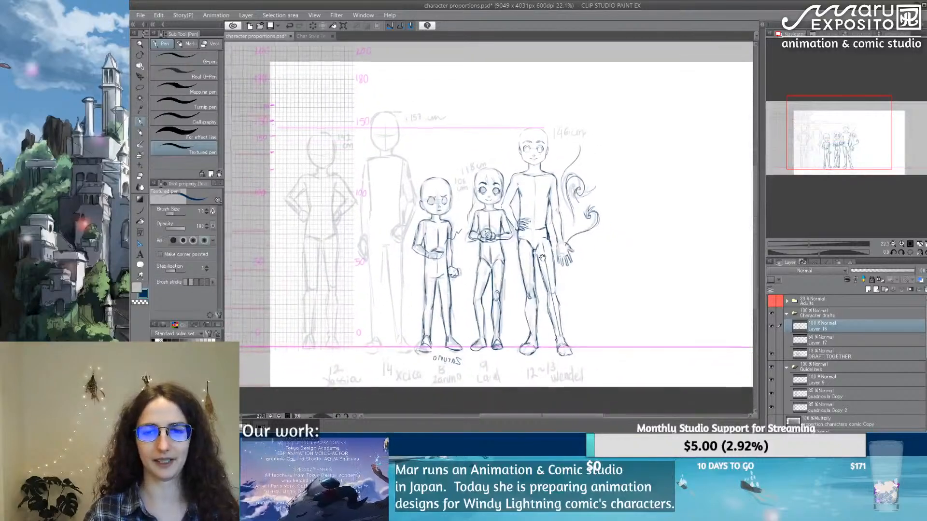
{"action": "scroll", "coordinate": [541, 258], "scroll_direction": "up", "scroll_amount": 1}
Step: Sketch a small crown above the 146 cm figure's head, try a mark above the 157 cm figure, and undo both
{"action": "mouse_move", "coordinate": [519, 96]}
{"action": "left_mouse_down"}
{"action": "mouse_move", "coordinate": [533, 99]}
{"action": "mouse_move", "coordinate": [519, 83]}
{"action": "mouse_move", "coordinate": [510, 103]}
{"action": "left_mouse_up"}
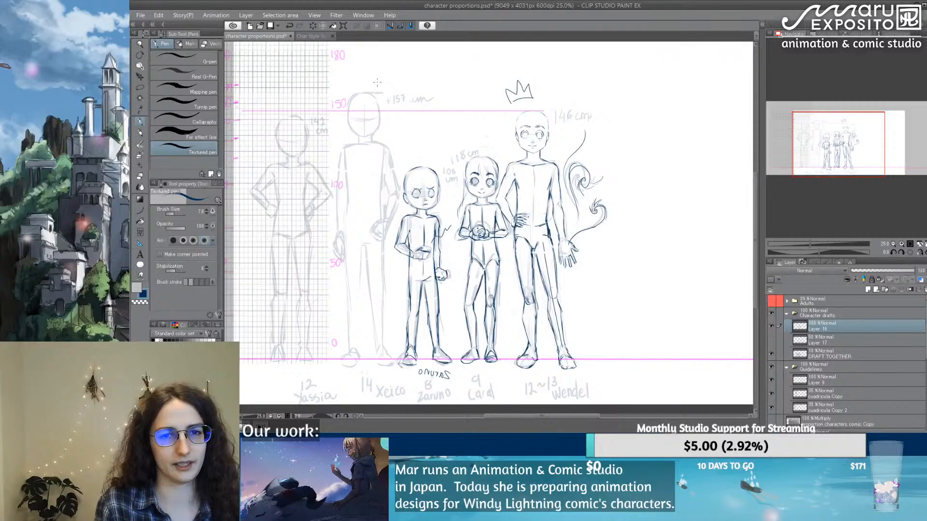
{"action": "mouse_move", "coordinate": [377, 85]}
{"action": "left_mouse_down"}
{"action": "mouse_move", "coordinate": [386, 86]}
{"action": "mouse_move", "coordinate": [371, 76]}
{"action": "mouse_move", "coordinate": [373, 86]}
{"action": "left_mouse_up"}
{"action": "key", "text": "ctrl+z"}
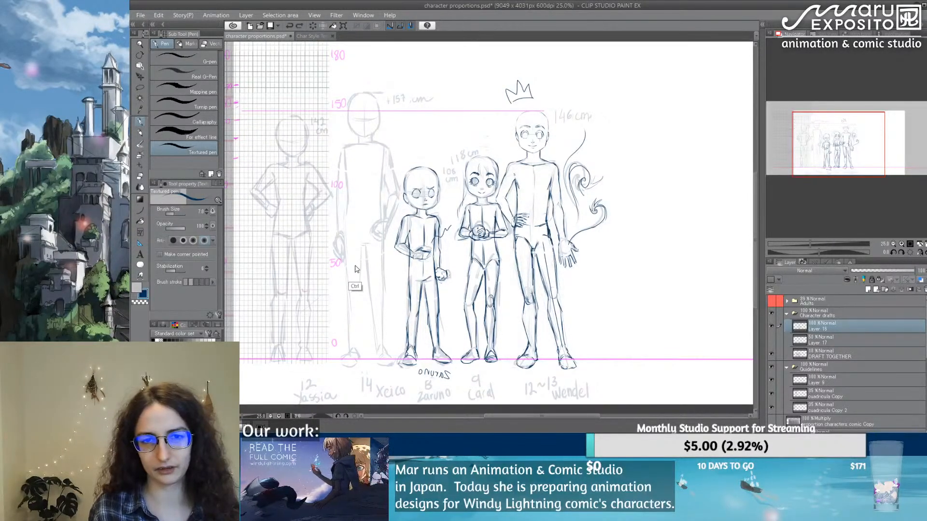
{"action": "key", "text": "ctrl+z"}
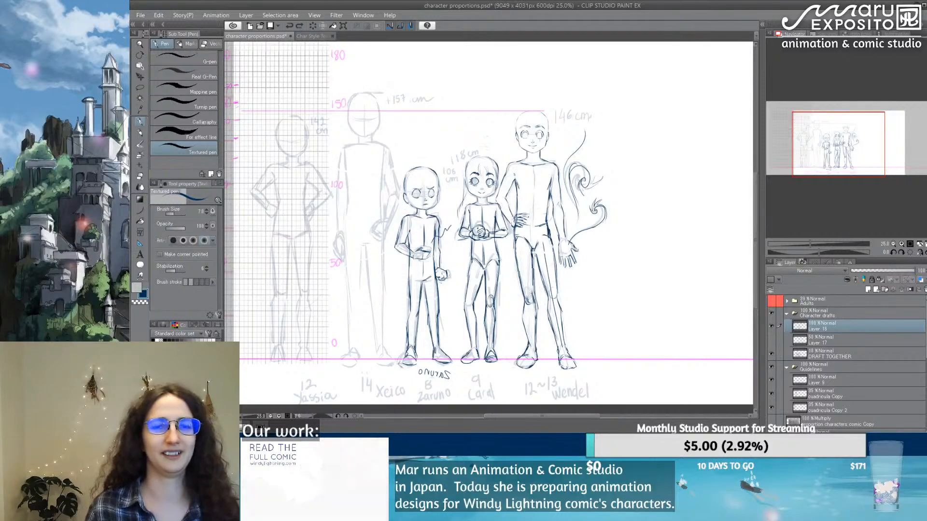
Step: Refine the inner thigh line of the 108 cm figure's leg farthest from the 118 cm figure, and erase its excess thigh lines
{"action": "left_click_drag", "start_coordinate": [495, 198], "coordinate": [491, 206]}
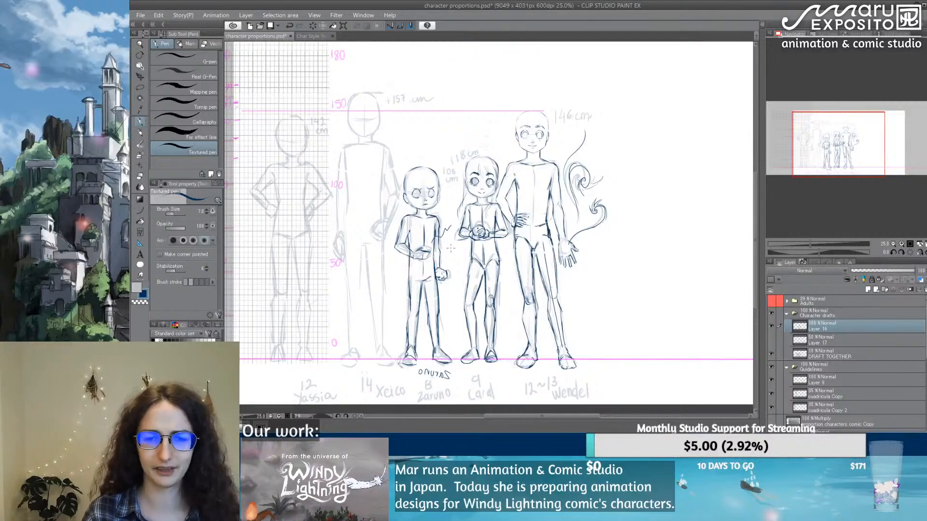
{"action": "scroll", "coordinate": [468, 191], "scroll_direction": "up", "scroll_amount": 5}
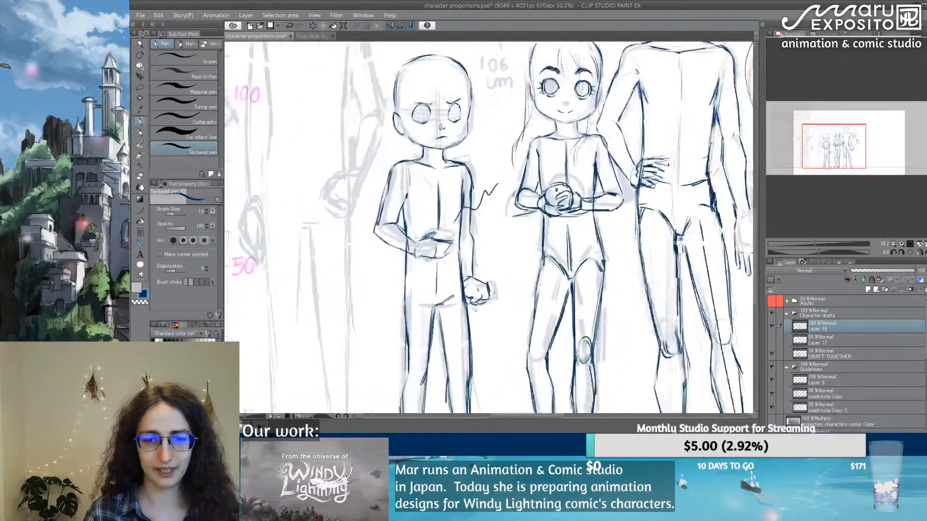
{"action": "left_click_drag", "start_coordinate": [468, 190], "coordinate": [442, 152]}
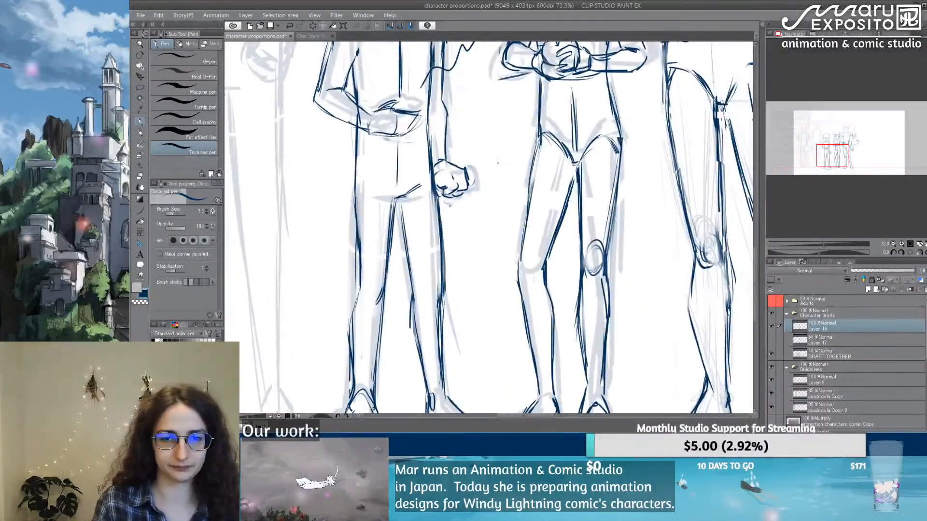
{"action": "left_click_drag", "start_coordinate": [394, 197], "coordinate": [390, 240]}
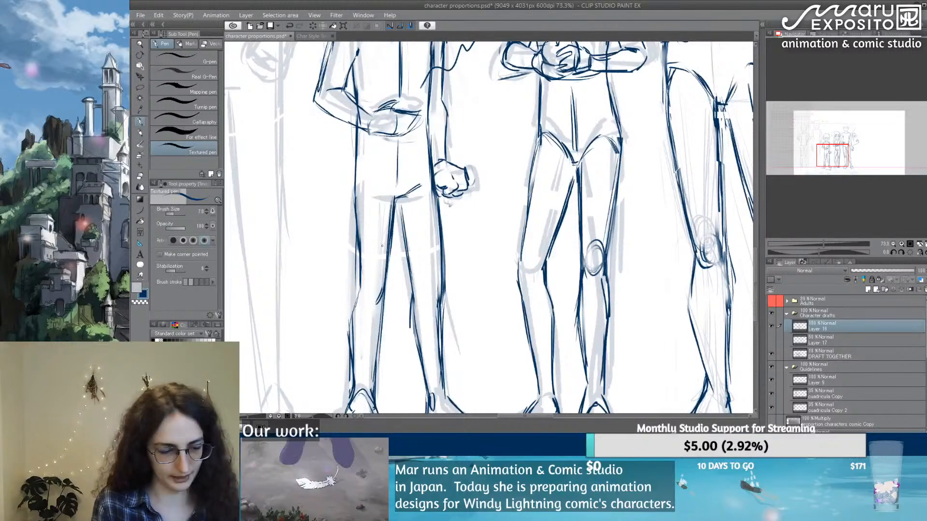
{"action": "key", "text": "e"}
{"action": "left_click_drag", "start_coordinate": [388, 194], "coordinate": [380, 266]}
{"action": "left_click_drag", "start_coordinate": [364, 173], "coordinate": [368, 268]}
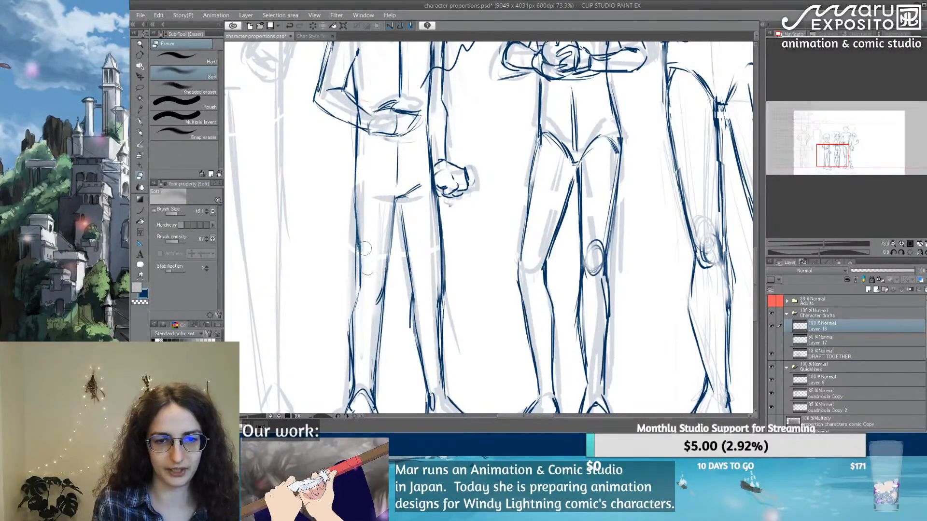
Step: Redraw the 108 cm figure's outer line from waist to knee on the side farthest from the 118 cm figure
{"action": "left_click", "coordinate": [140, 121]}
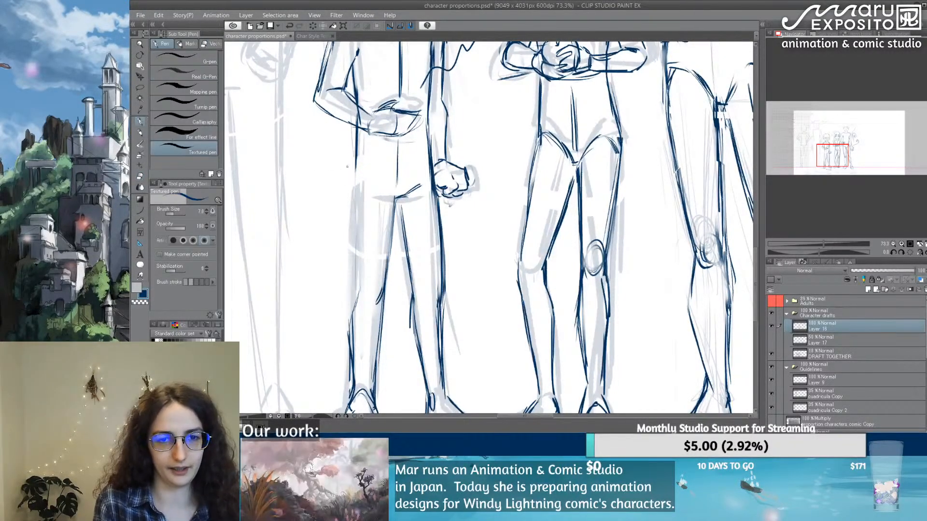
{"action": "left_click_drag", "start_coordinate": [355, 138], "coordinate": [358, 255]}
{"action": "left_click_drag", "start_coordinate": [355, 210], "coordinate": [360, 298]}
{"action": "left_click_drag", "start_coordinate": [354, 248], "coordinate": [358, 297]}
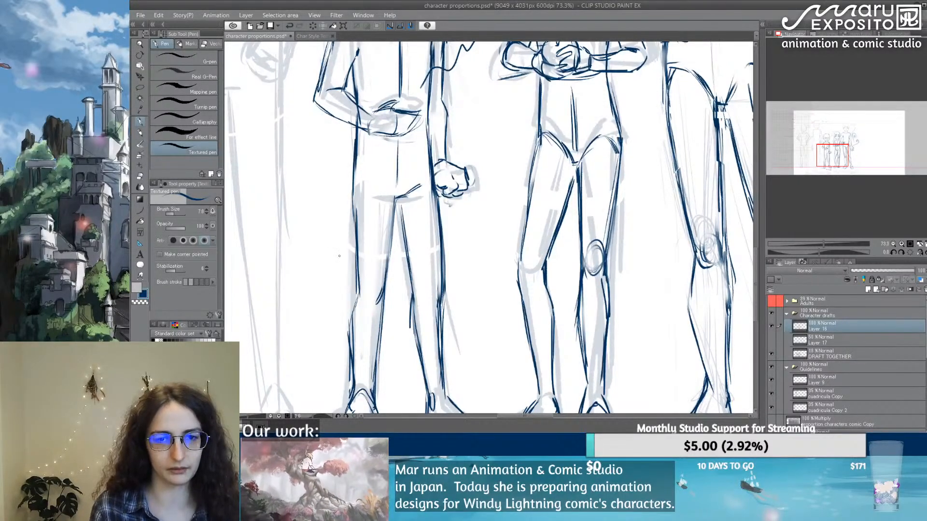
Step: Clean up and redraw the outer thigh line near the knee on the 108 cm figure's leg nearest the 118 cm figure
{"action": "key", "text": "e"}
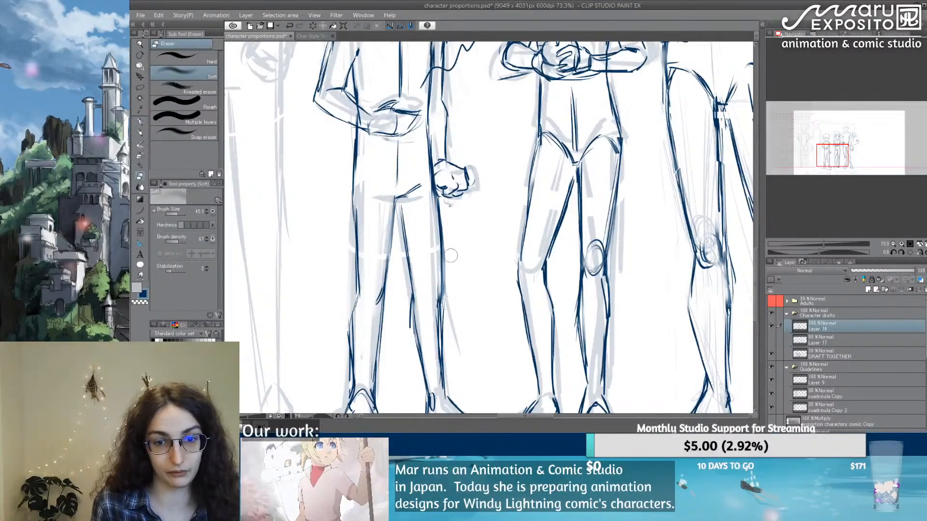
{"action": "key", "text": "p"}
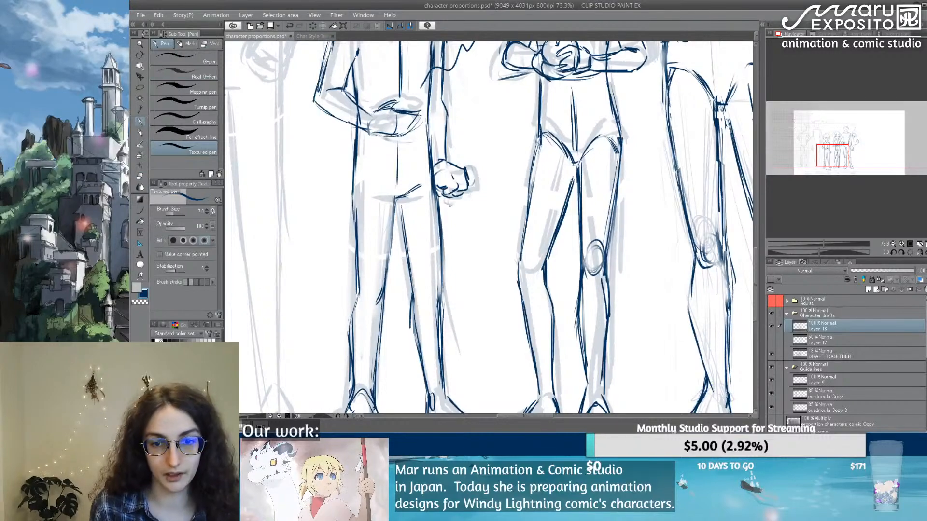
{"action": "left_click_drag", "start_coordinate": [443, 274], "coordinate": [438, 301]}
{"action": "scroll", "coordinate": [438, 280], "scroll_direction": "down", "scroll_amount": 5}
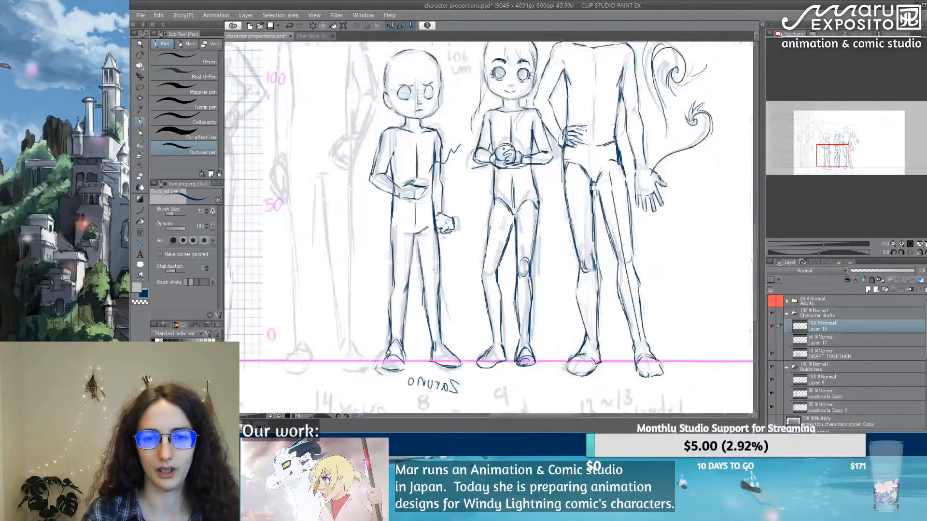
{"action": "scroll", "coordinate": [544, 221], "scroll_direction": "up", "scroll_amount": 1}
{"action": "left_click_drag", "start_coordinate": [386, 228], "coordinate": [499, 229]}
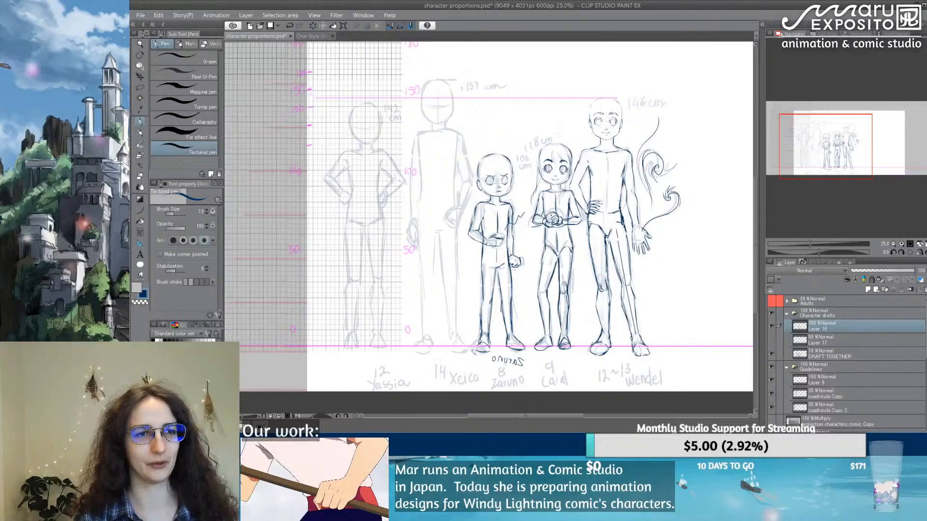
{"action": "left_click", "coordinate": [140, 15]}
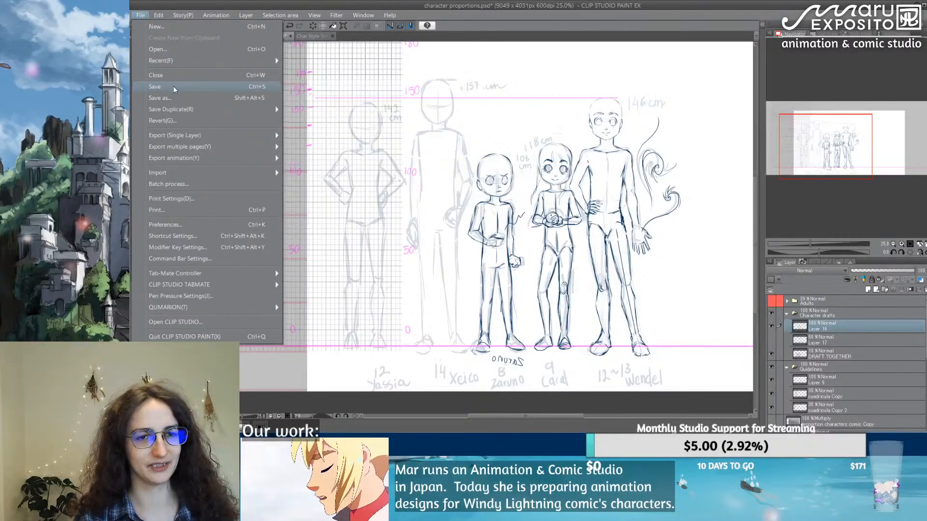
{"action": "key", "text": "Escape"}
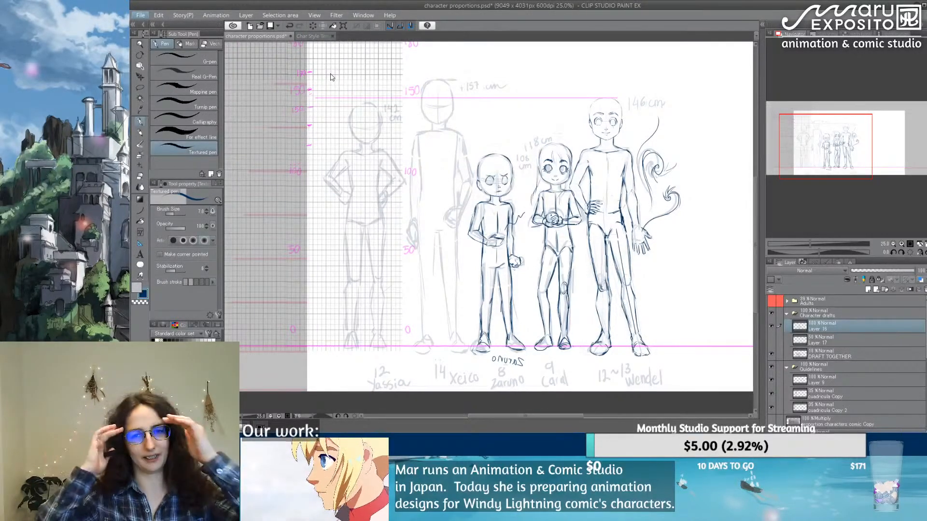